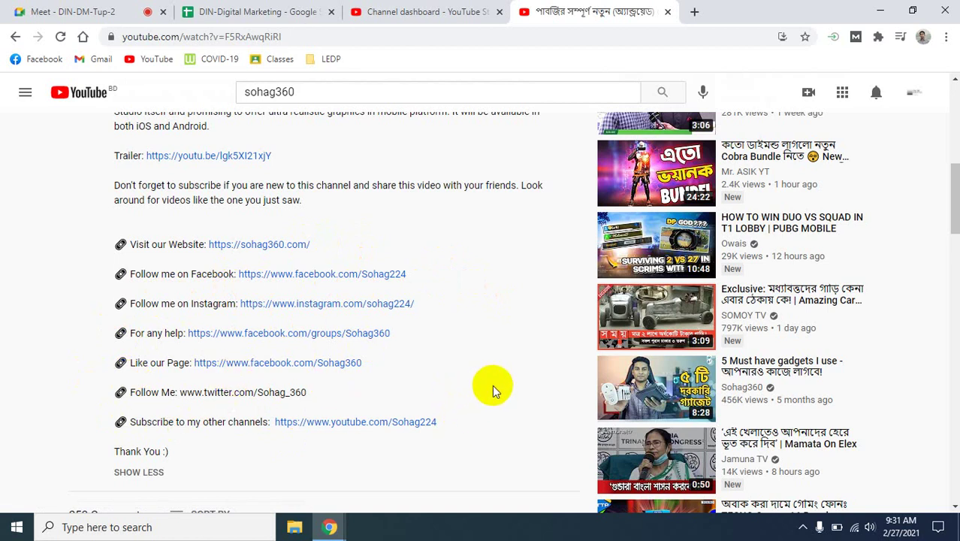
drag(114, 185, 249, 451)
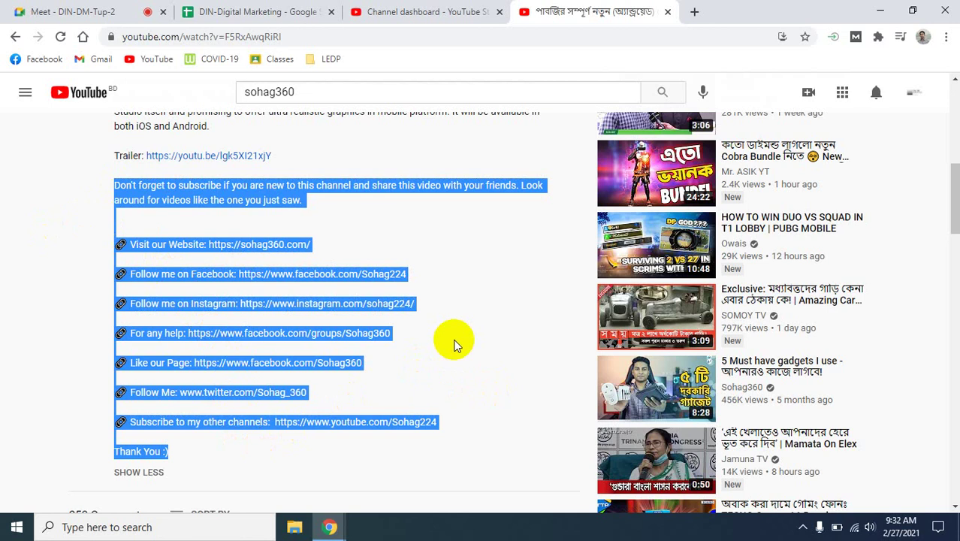
scroll(460, 338, up, 1)
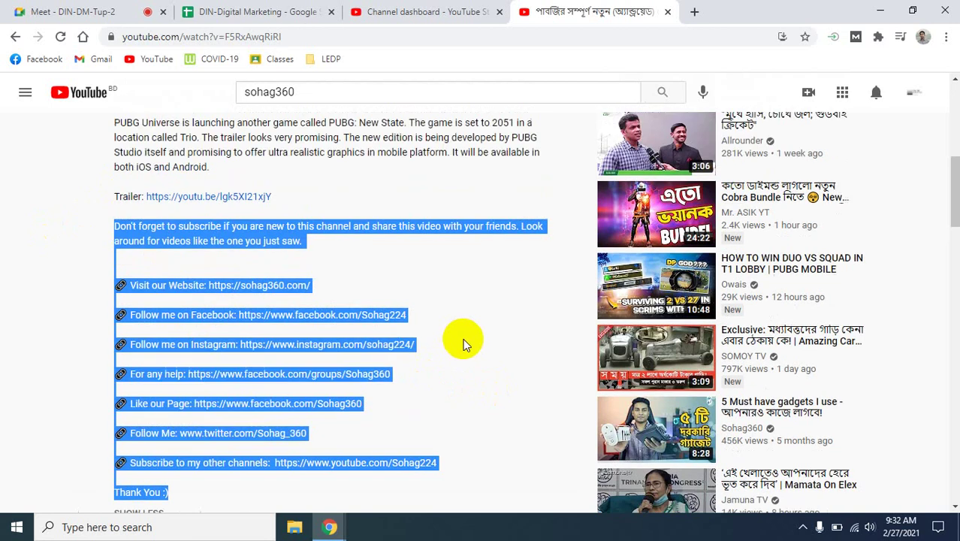
scroll(360, 308, down, 1)
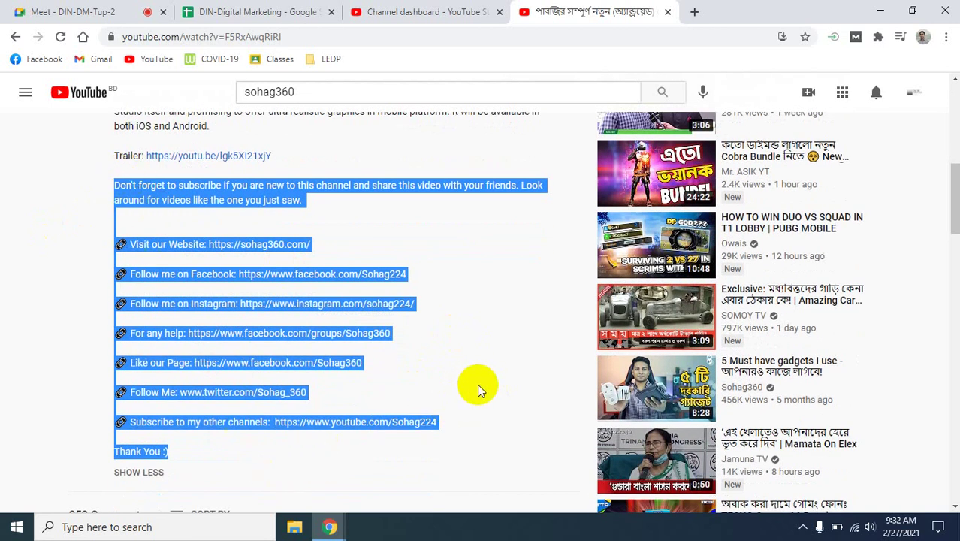
click(504, 268)
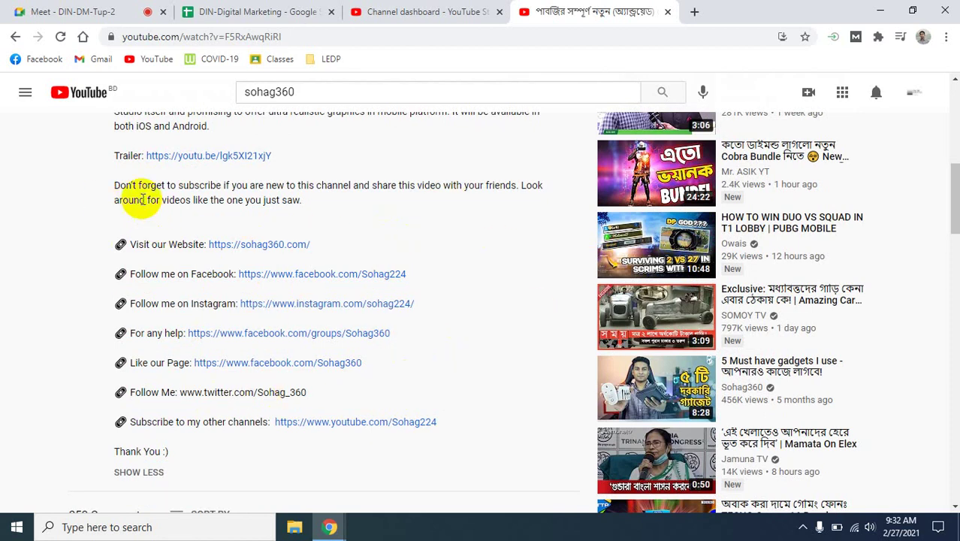
- Copy the video description's closing block, from "Don't forget to subscribe" through the social links to "Thank You :)"
drag(112, 184, 208, 449)
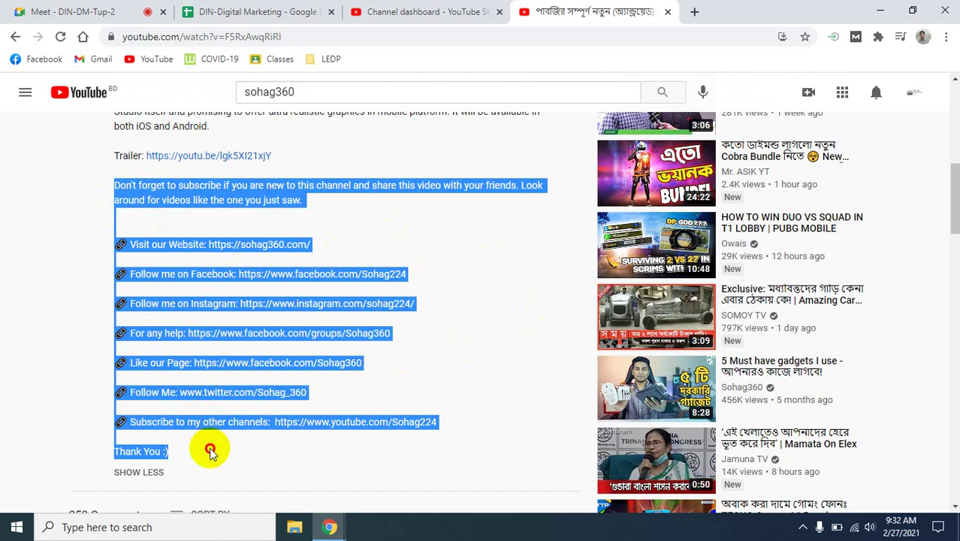
right_click(211, 304)
click(214, 313)
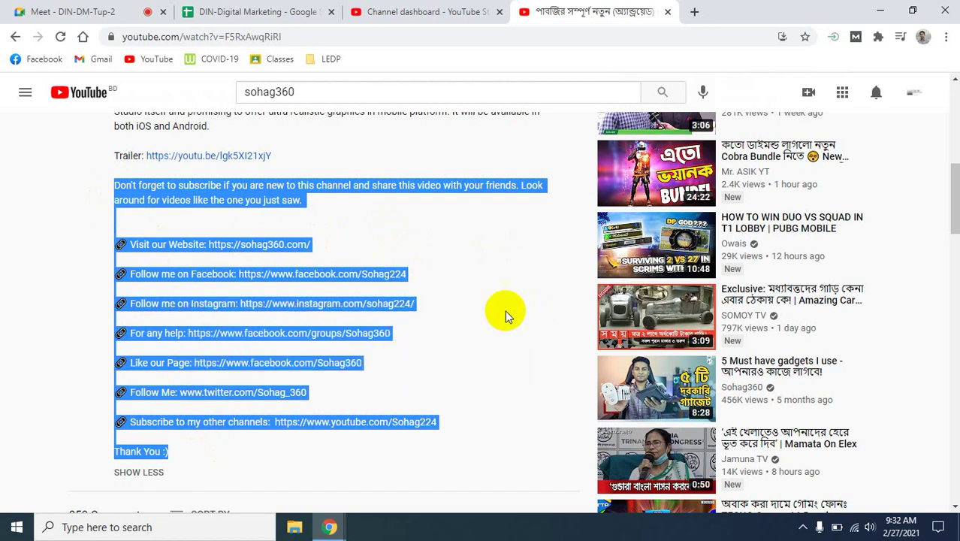
scroll(500, 307, up, 1)
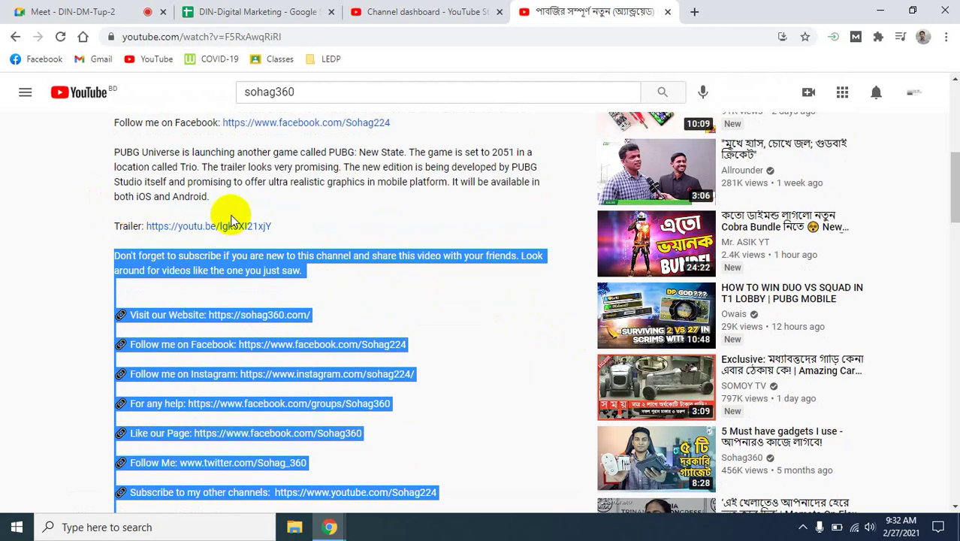
click(513, 310)
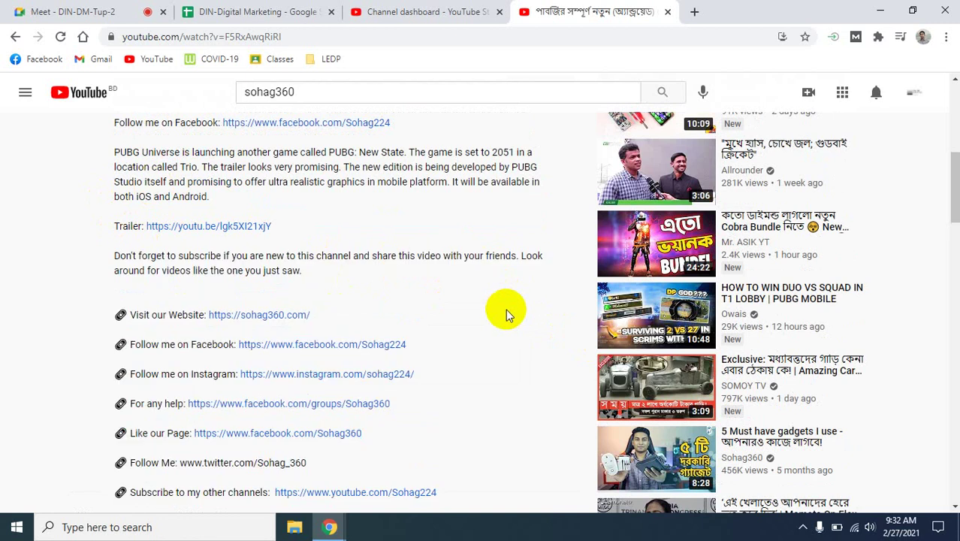
- Switch to YouTube Studio and reopen the channel settings at the upload defaults
click(414, 9)
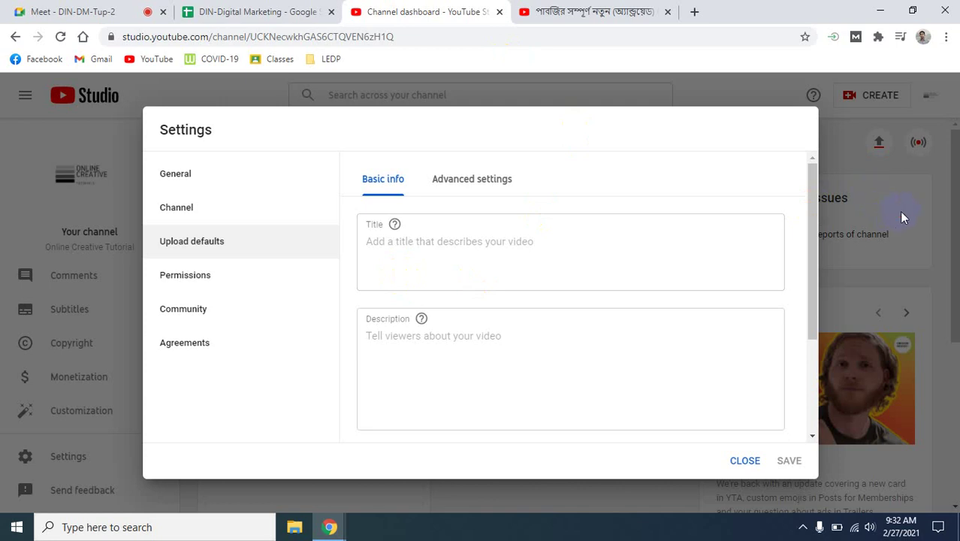
click(745, 460)
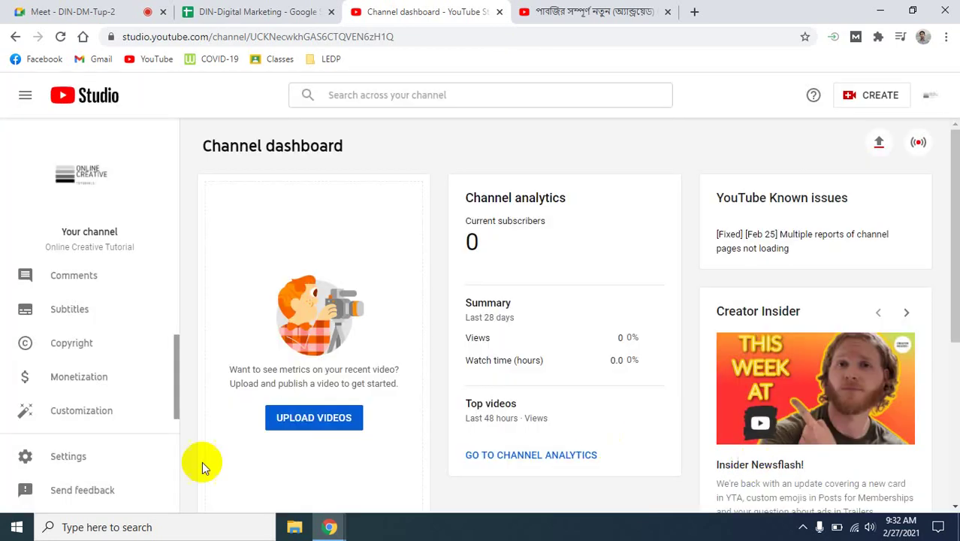
click(74, 461)
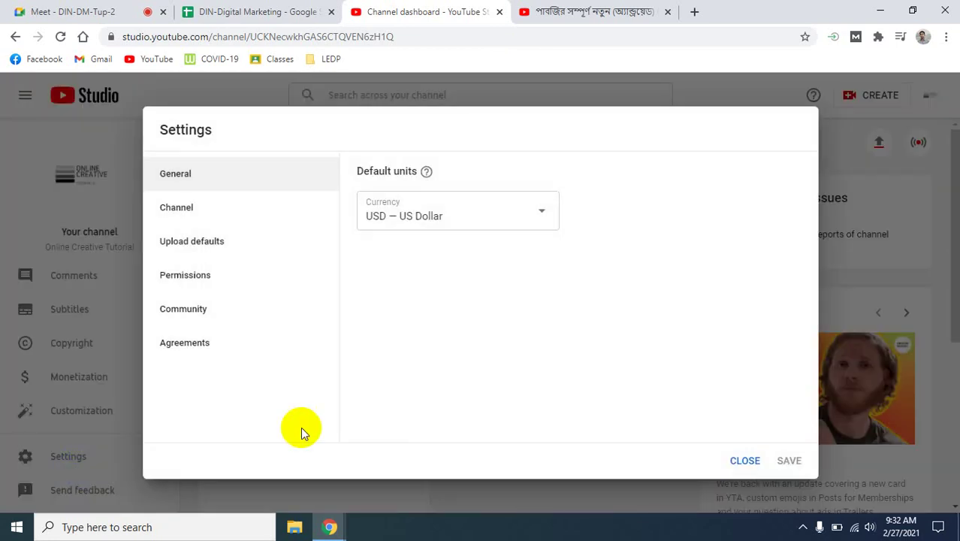
click(190, 248)
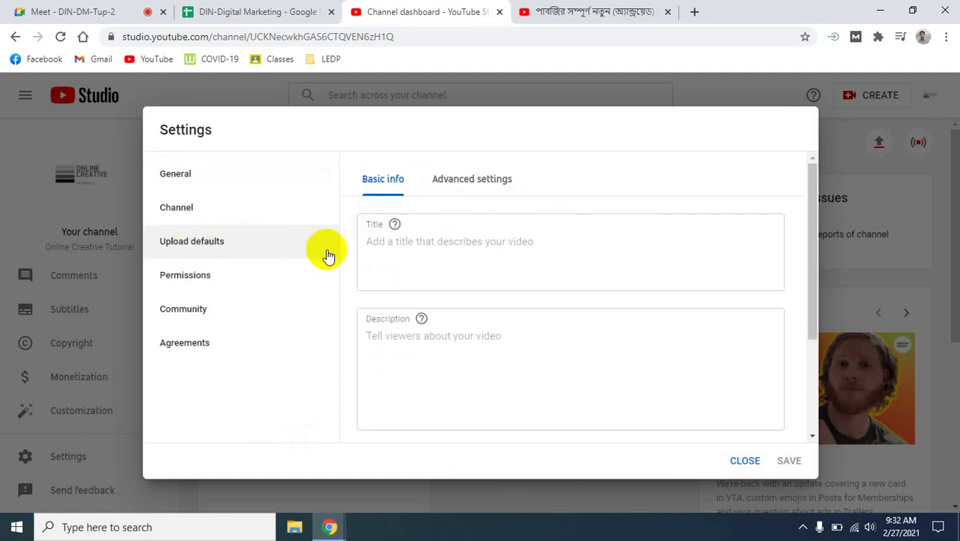
- Paste the copied subscribe message and social links into the default video description and review the pasted text
scroll(433, 331, down, 1)
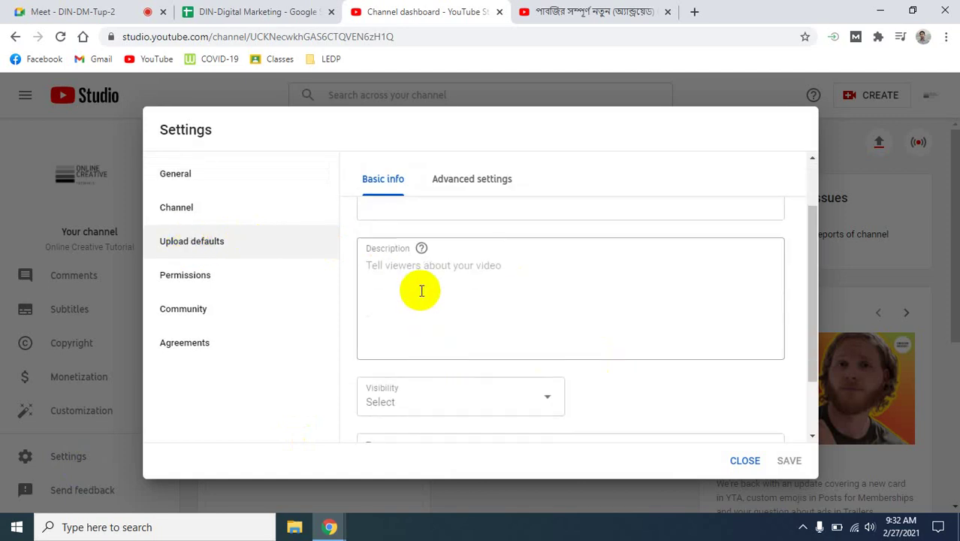
scroll(419, 290, up, 1)
click(481, 368)
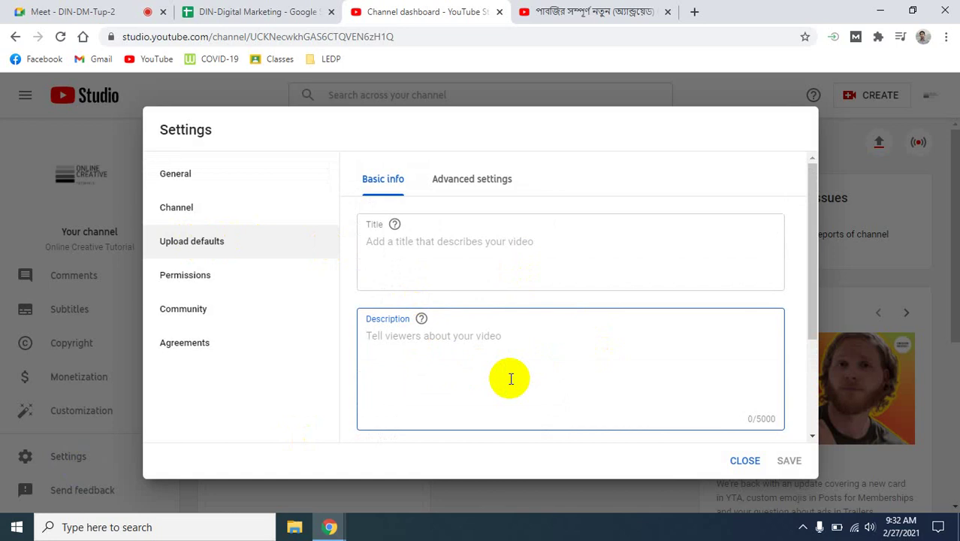
key(ctrl+v)
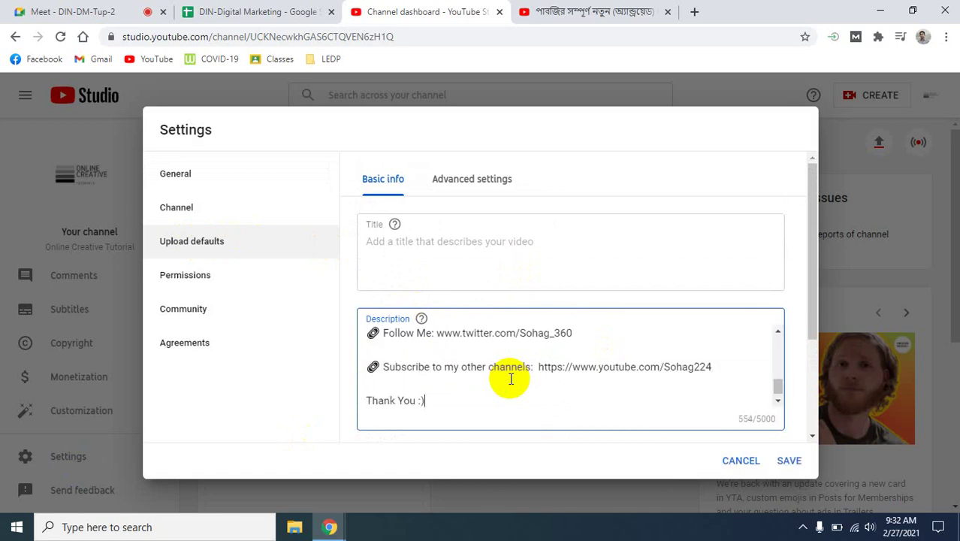
scroll(510, 379, up, 5)
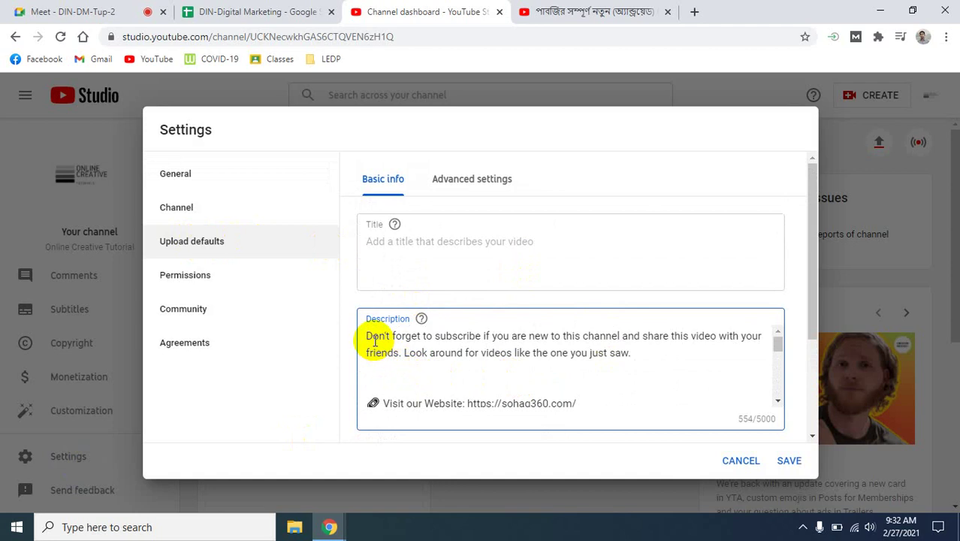
scroll(441, 375, down, 5)
scroll(447, 377, down, 1)
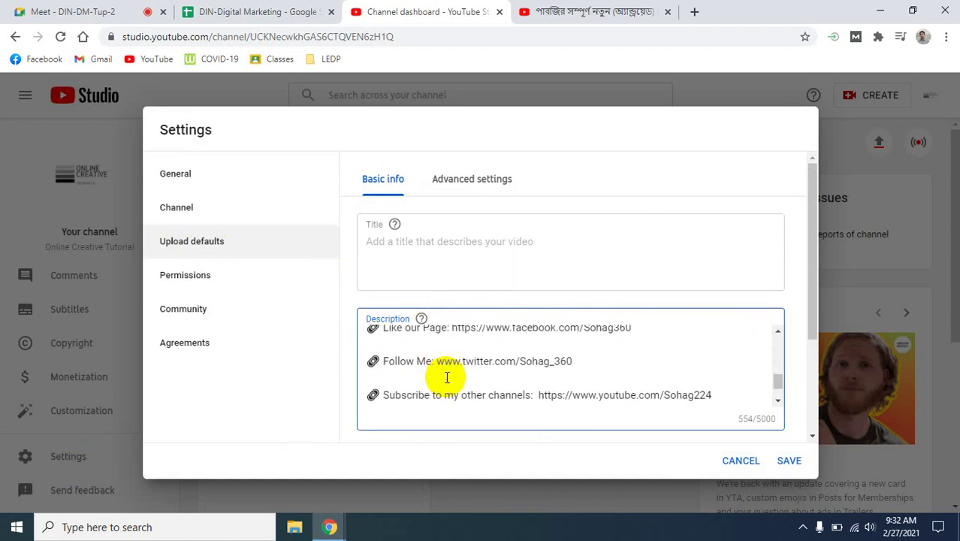
scroll(445, 383, down, 1)
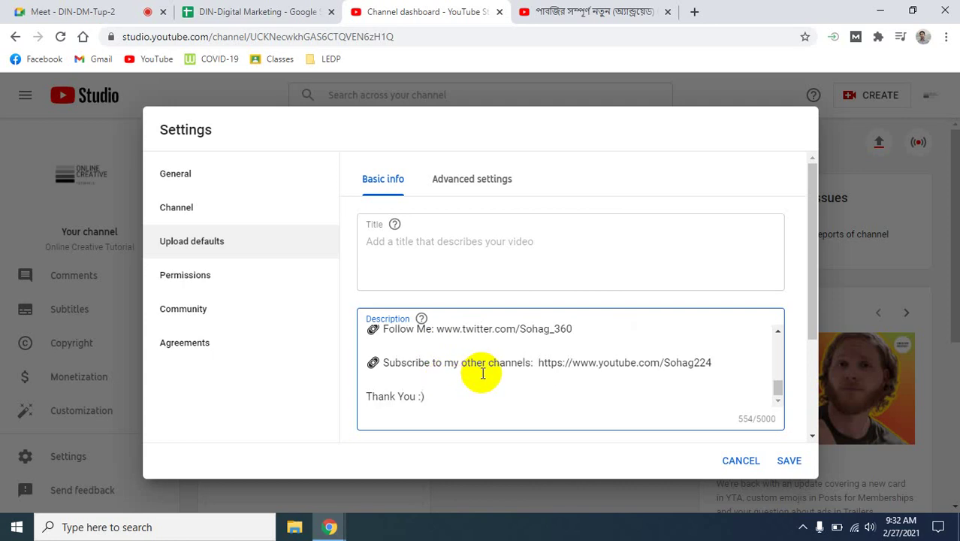
scroll(480, 372, up, 4)
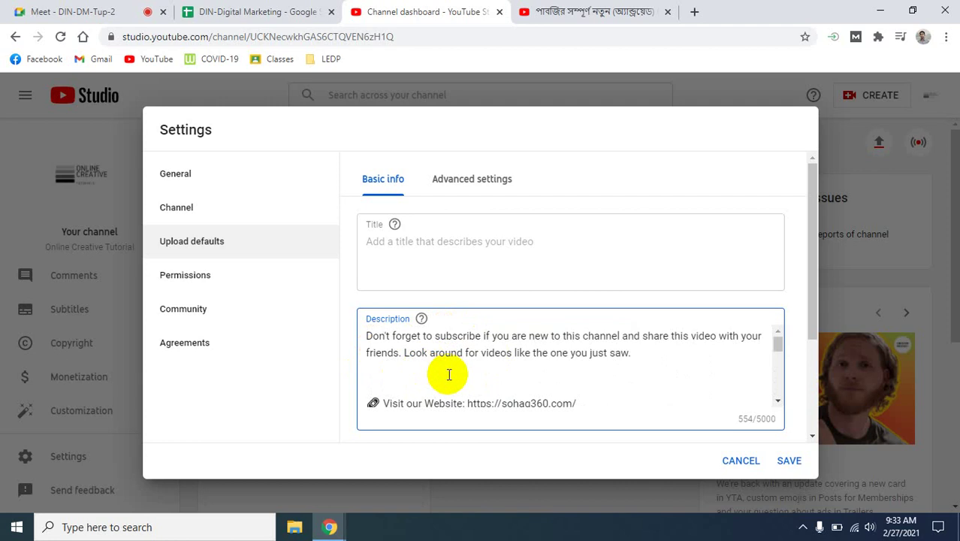
- Examine the title format of the PUBG: New State video on its YouTube page, and return to the Studio upload defaults
click(593, 11)
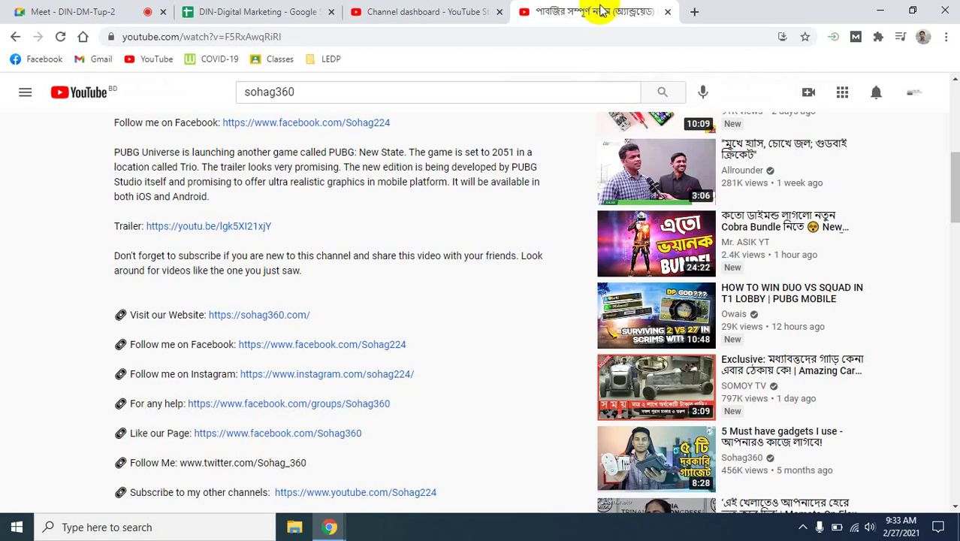
scroll(454, 317, up, 6)
scroll(452, 335, down, 2)
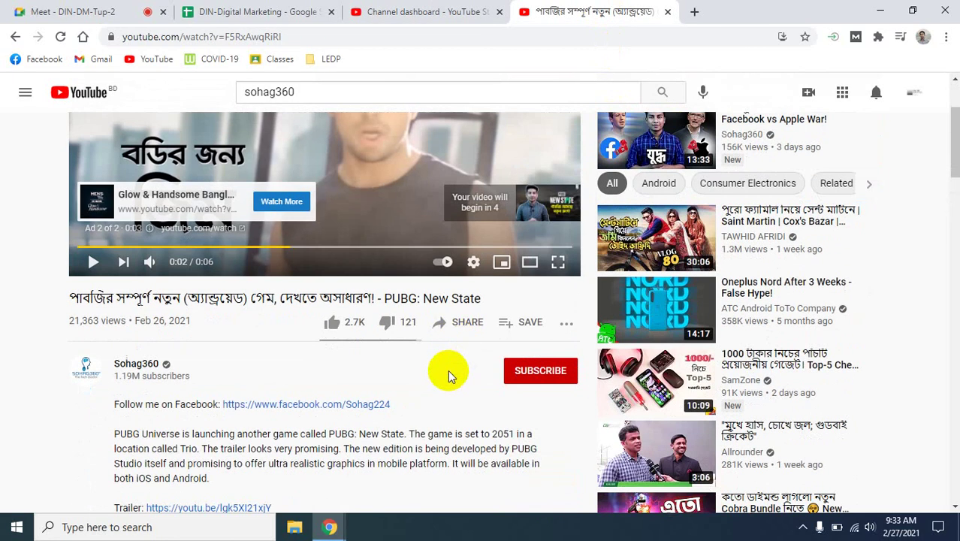
scroll(447, 370, up, 1)
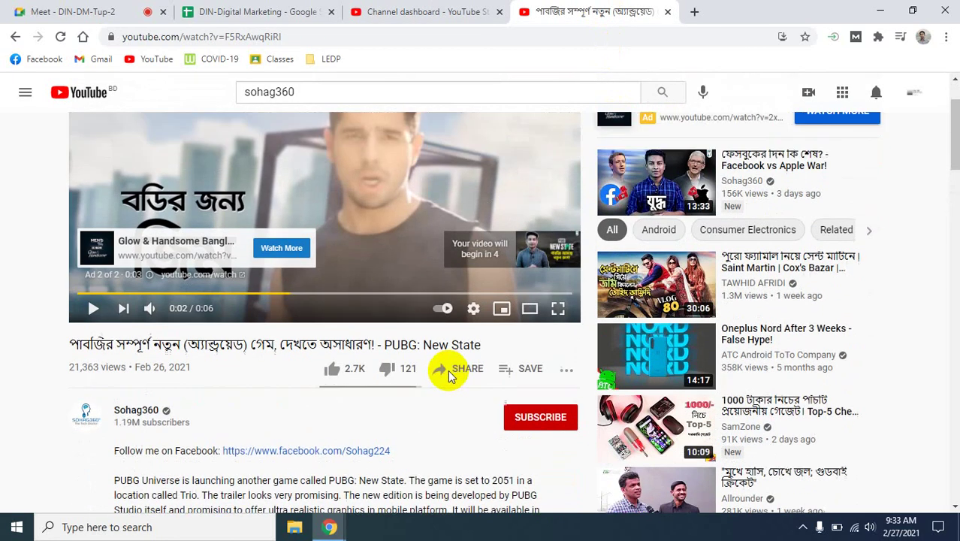
click(461, 9)
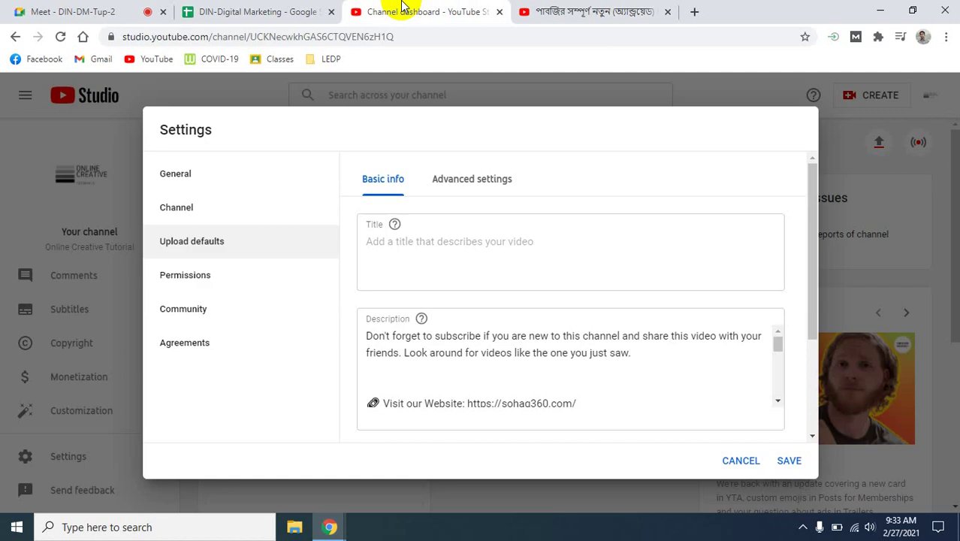
- Enter "Online Creative Tutorial" as the default video title
click(522, 248)
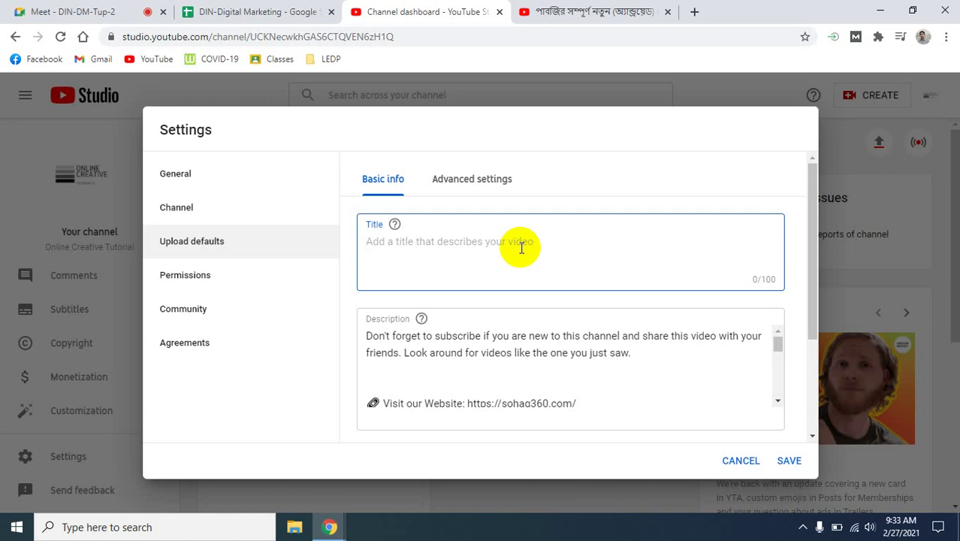
text(Online )
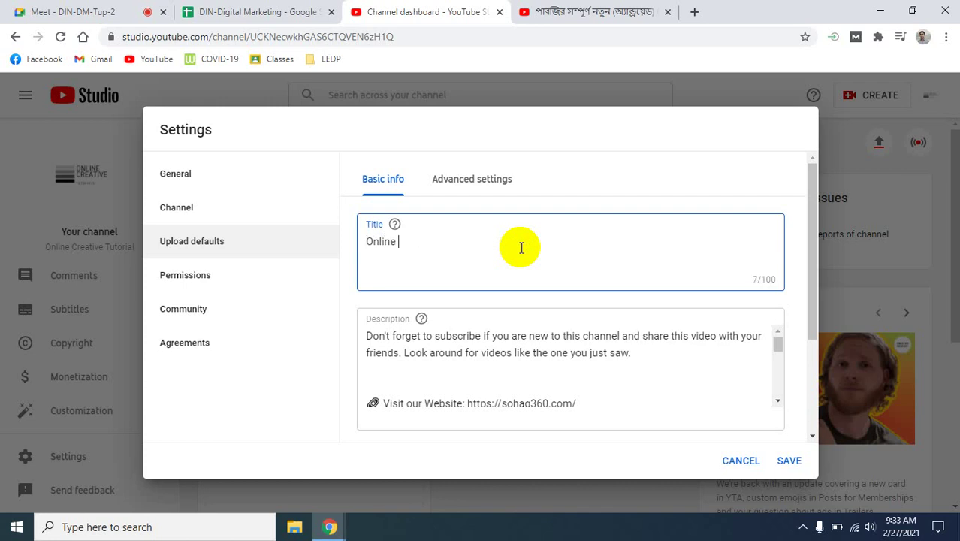
text(Creative Tutorial)
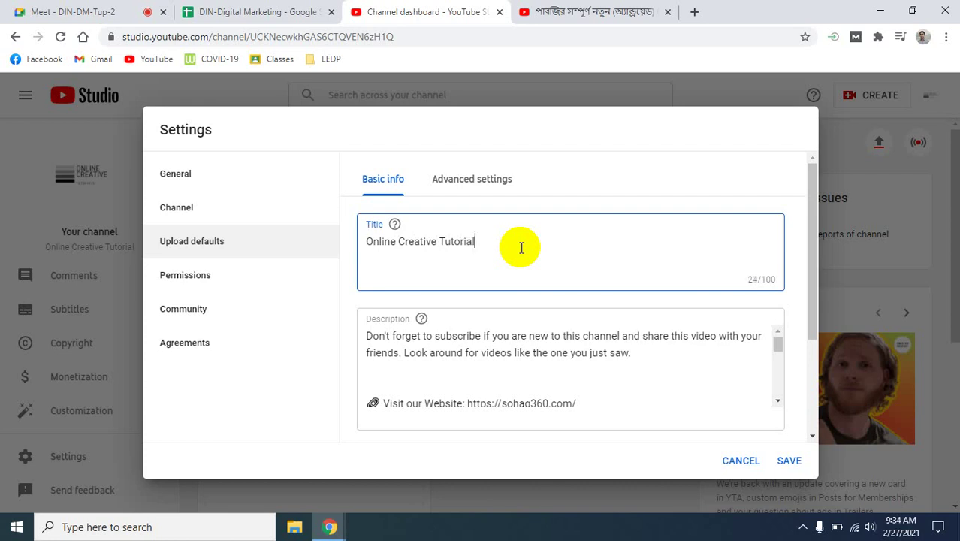
- Insert a "|" separator followed by a space in front of the channel name in the default title
key(Left)
key(Left)
key(Left)
key(Left)
key(Left)
key(Left)
key(Left)
key(Left)
key(Left)
key(Left)
key(Left)
key(Left)
key(Left)
key(Left)
key(Left)
key(Left)
key(Left)
key(Left)
key(Left)
key(Left)
text(|)
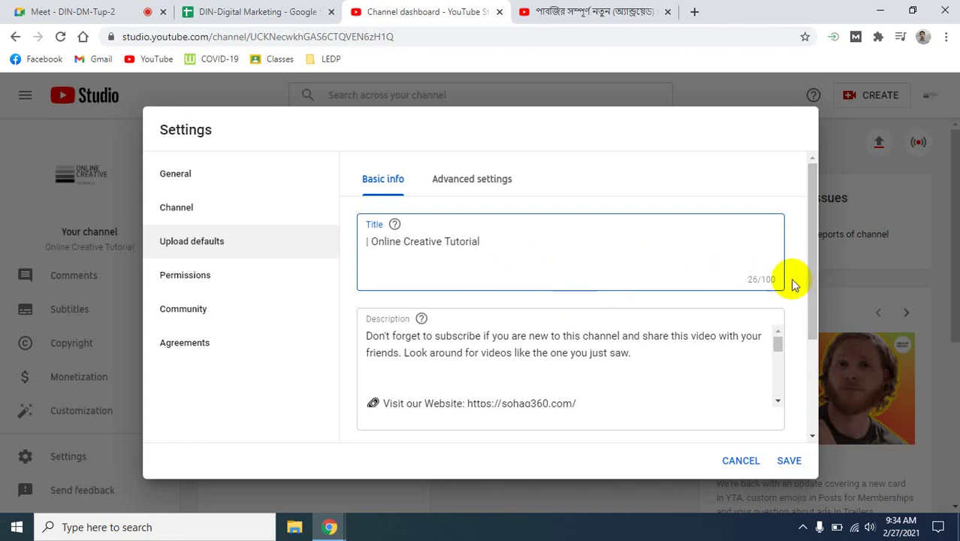
- Set the default visibility for uploads to Public
scroll(793, 283, down, 1)
scroll(793, 284, down, 1)
scroll(793, 283, down, 1)
click(552, 322)
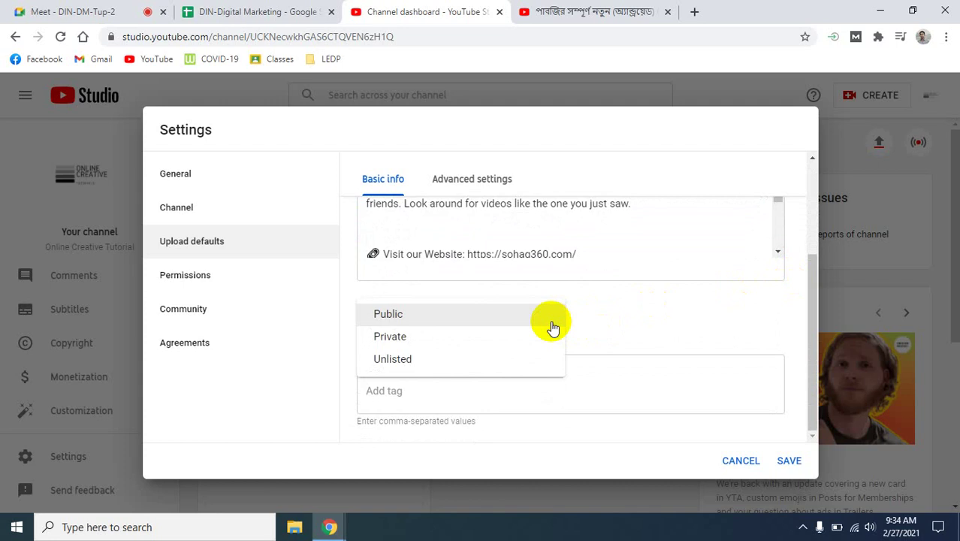
click(434, 325)
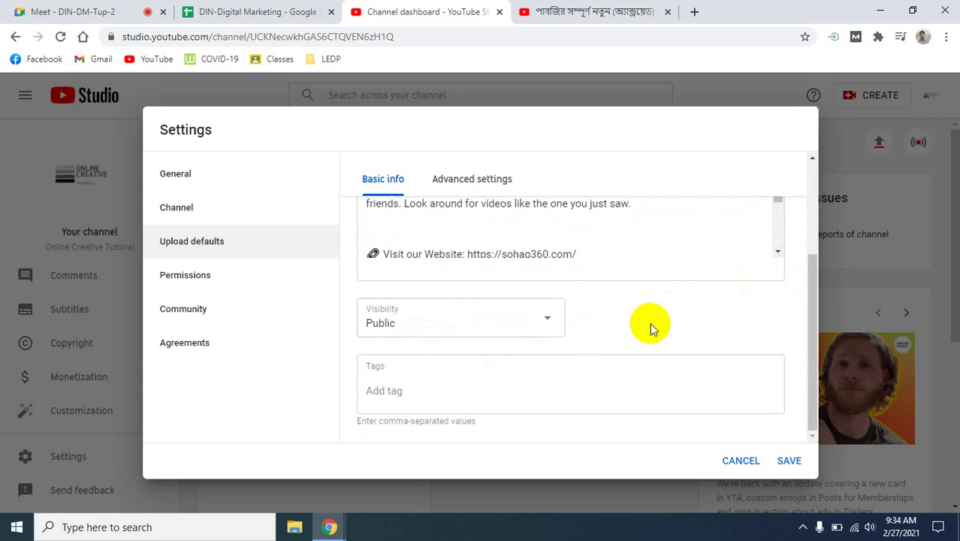
- Add the default tags "Tutorial" and "Digital Marketing"
click(411, 394)
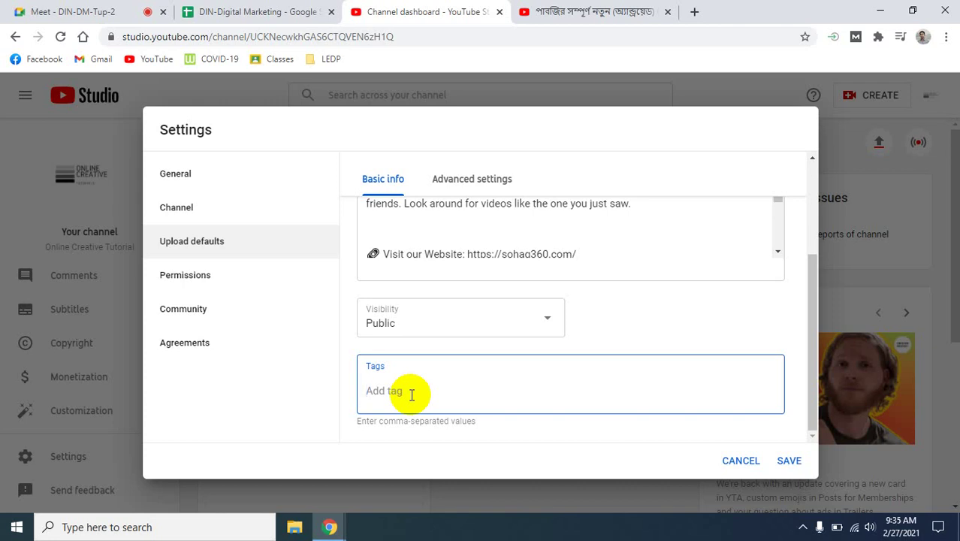
text(Tutorial)
key(Return)
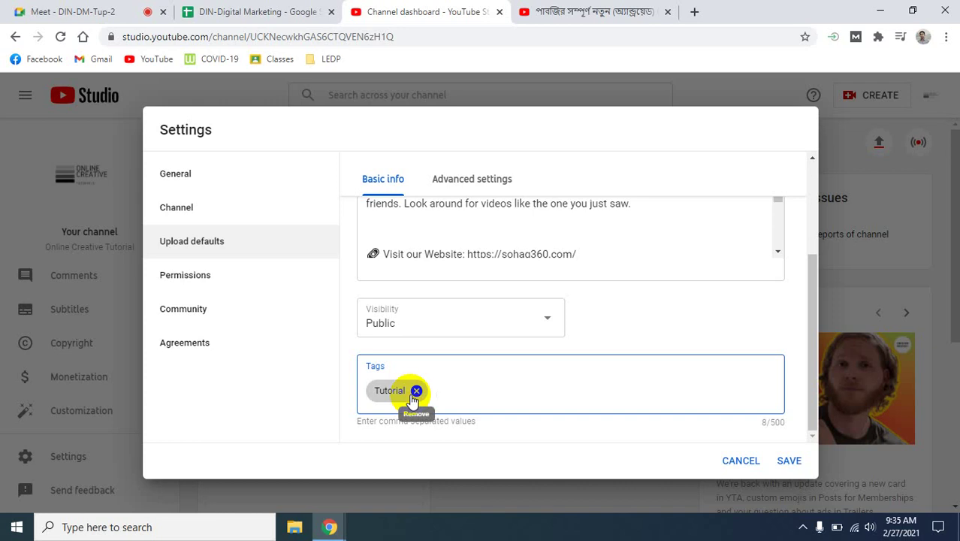
text(Digital Marketing)
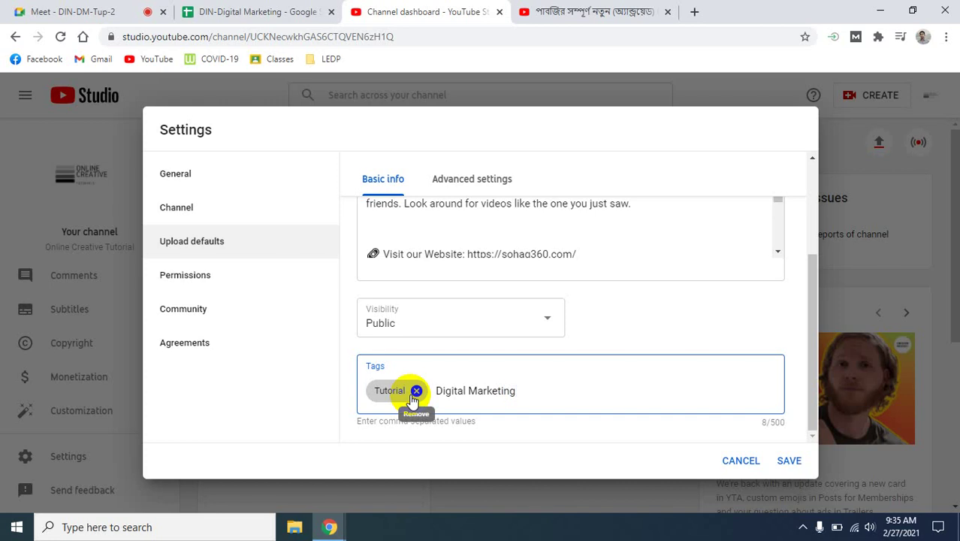
key(Return)
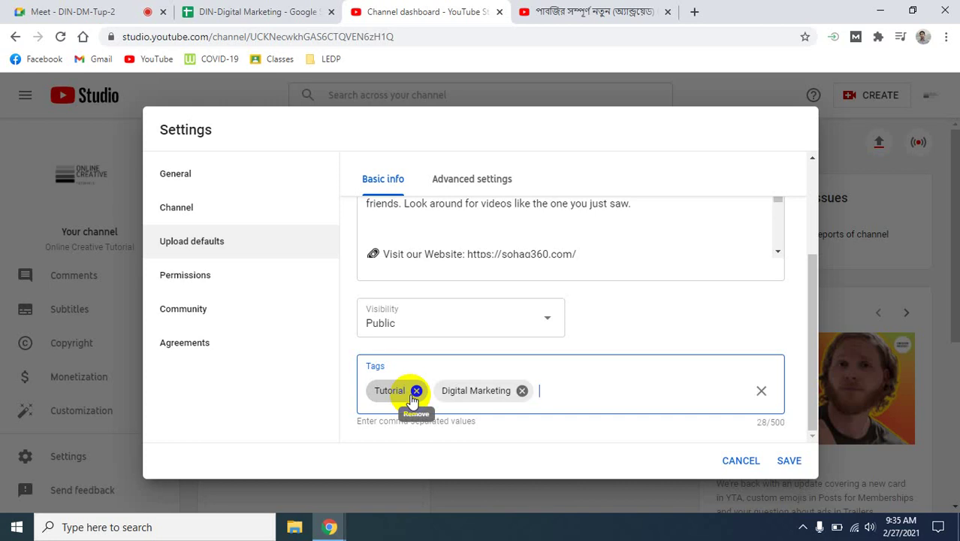
- Add "Digital Marketing tutorials" as another default tag, correcting the misspelled word
text(Digital Makteking )
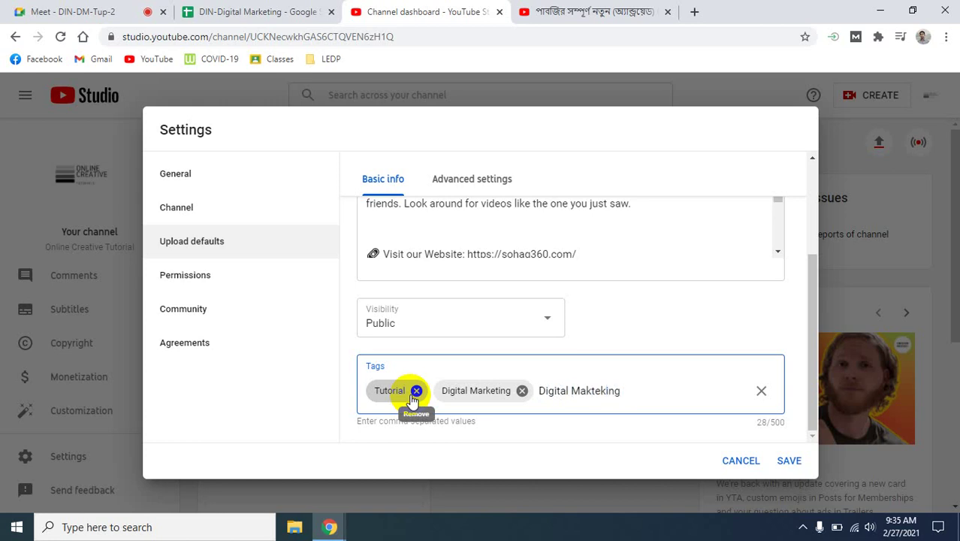
text(tutorials)
right_click(605, 396)
click(668, 210)
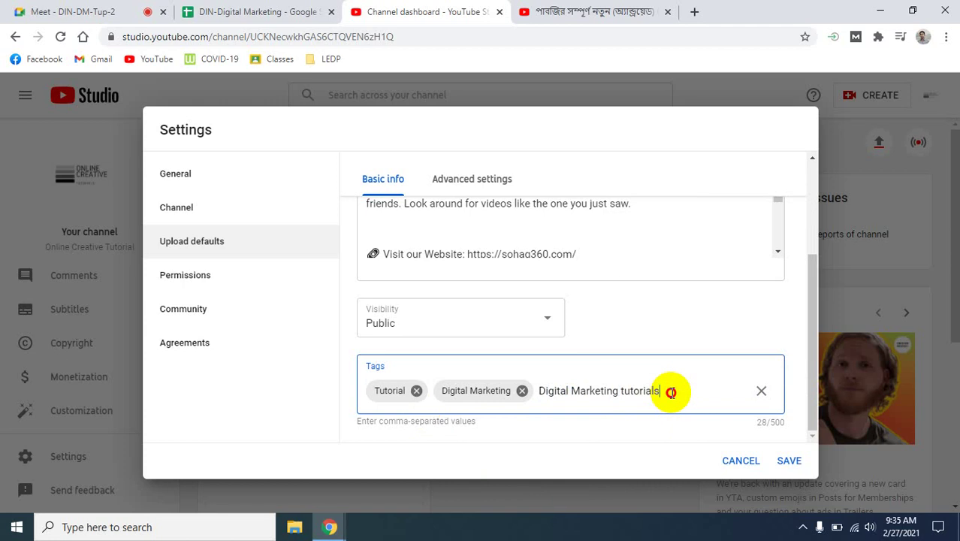
key(Return)
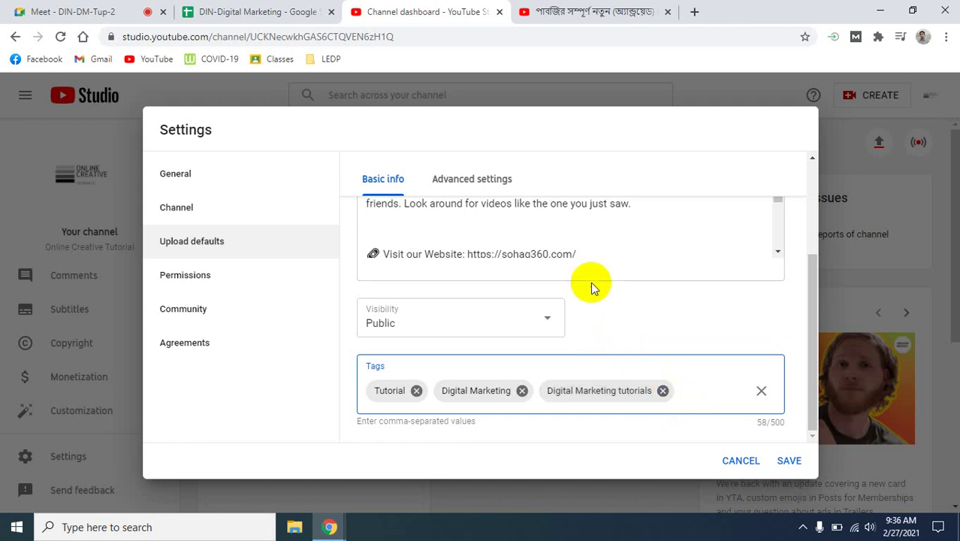
- Review the default title, description, visibility and tags in the basic upload settings
scroll(634, 376, up, 3)
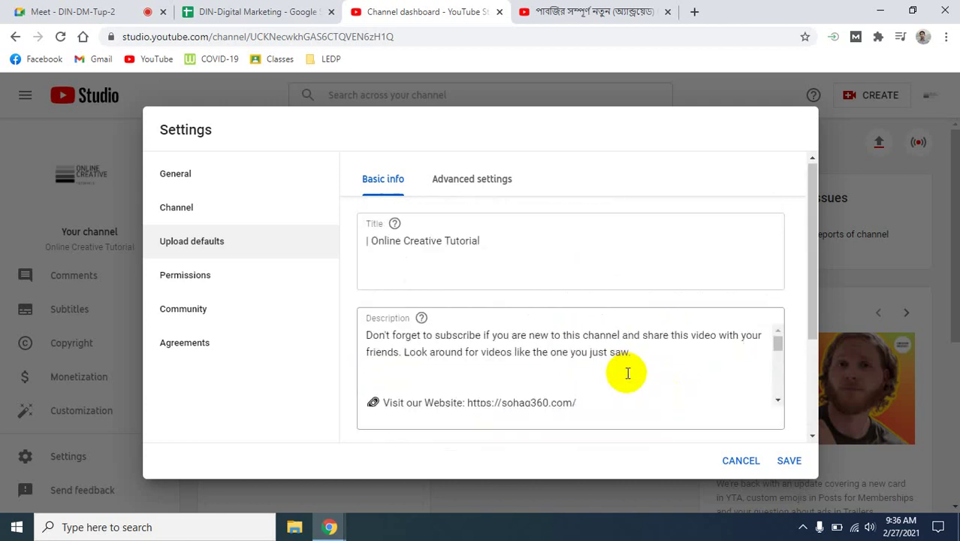
scroll(626, 374, down, 3)
scroll(480, 394, down, 2)
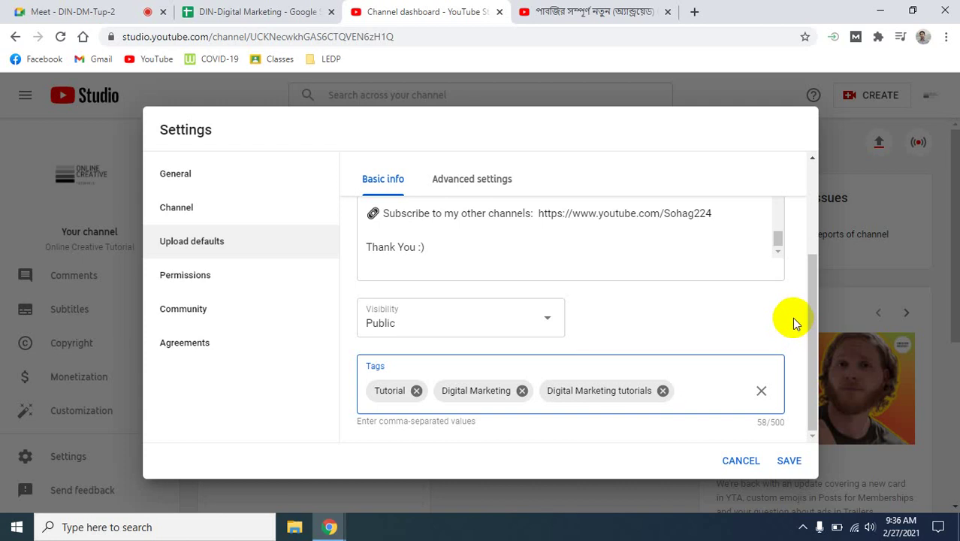
scroll(794, 316, up, 2)
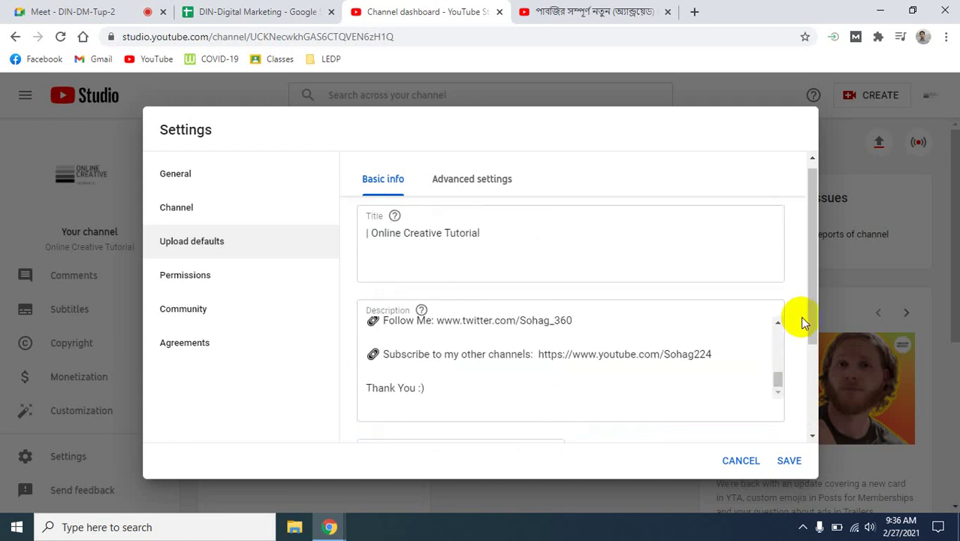
scroll(800, 322, down, 1)
scroll(802, 331, down, 1)
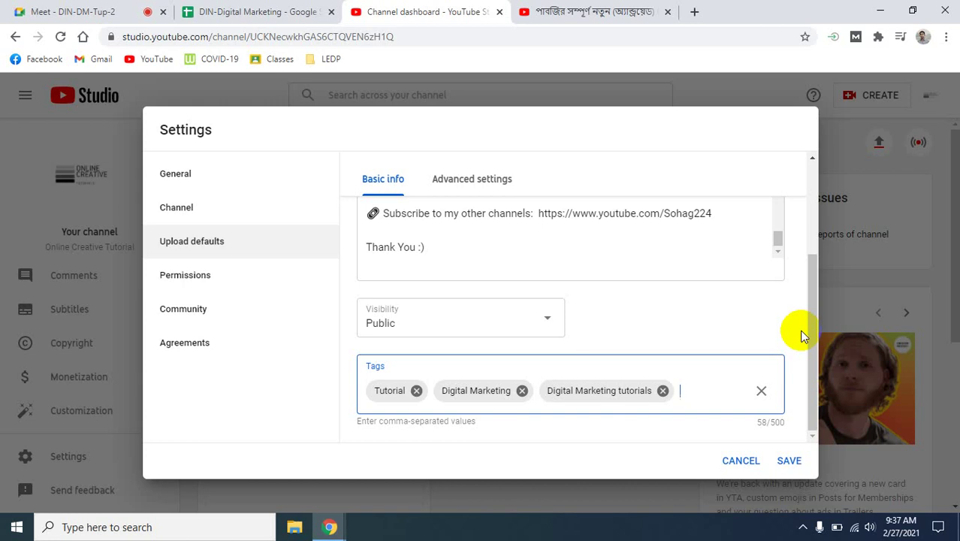
scroll(692, 326, up, 6)
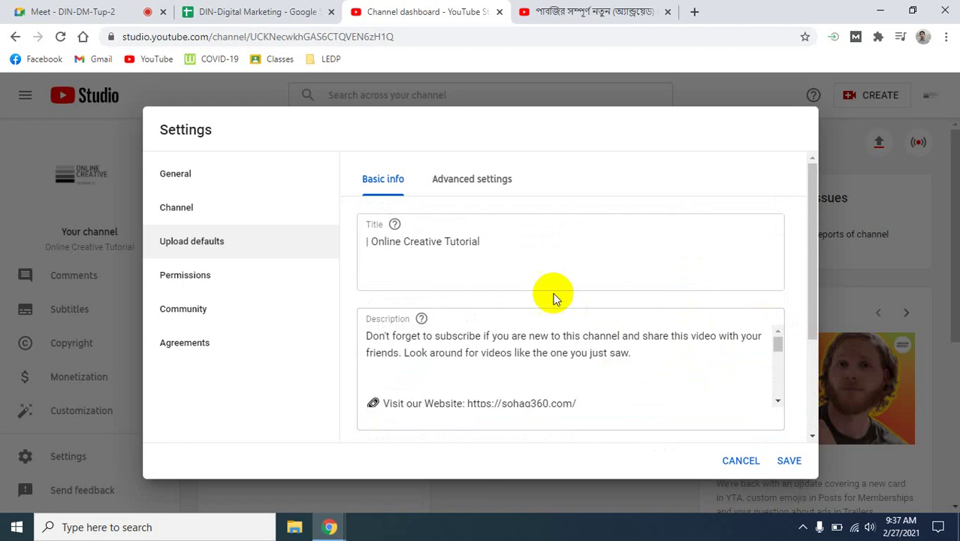
scroll(570, 335, down, 6)
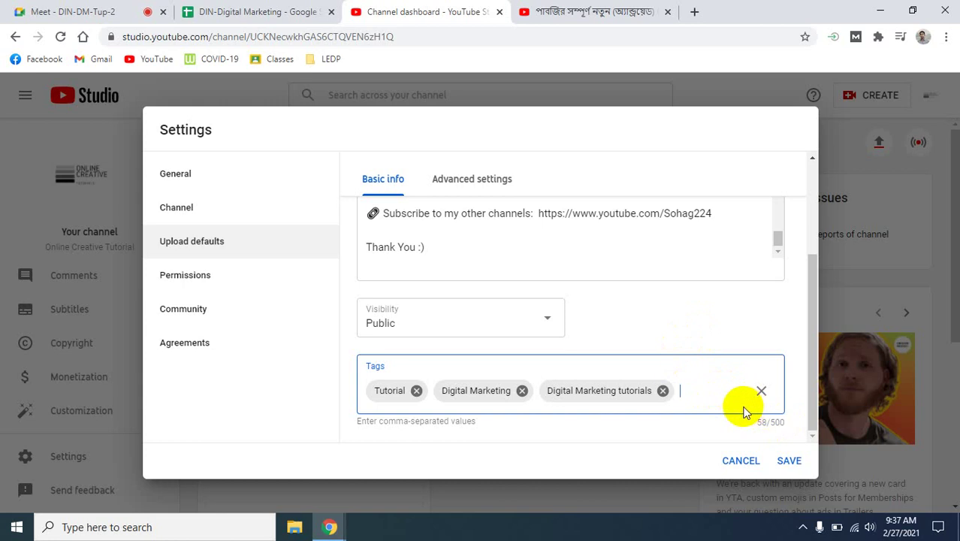
- Open the advanced upload defaults, compare the license options, and choose Standard YouTube License
click(460, 180)
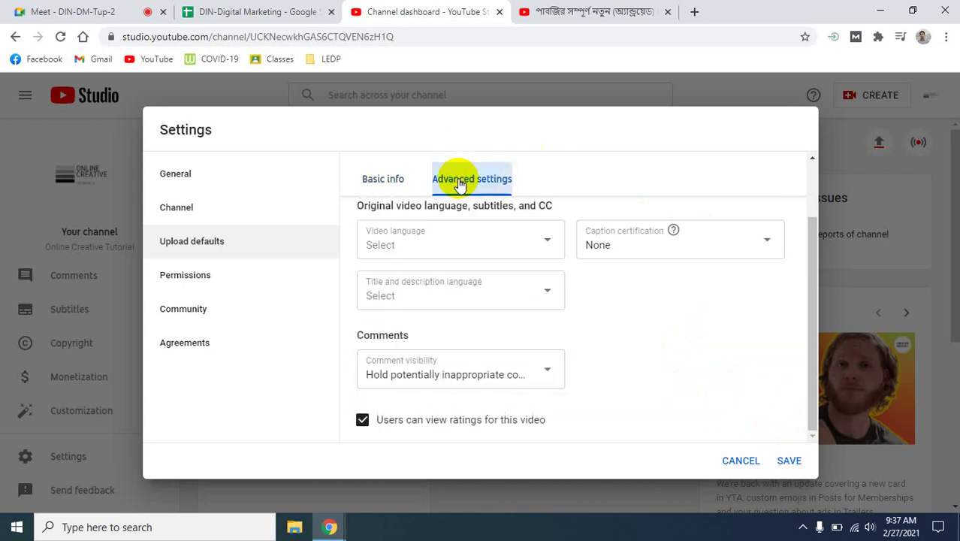
scroll(641, 338, up, 2)
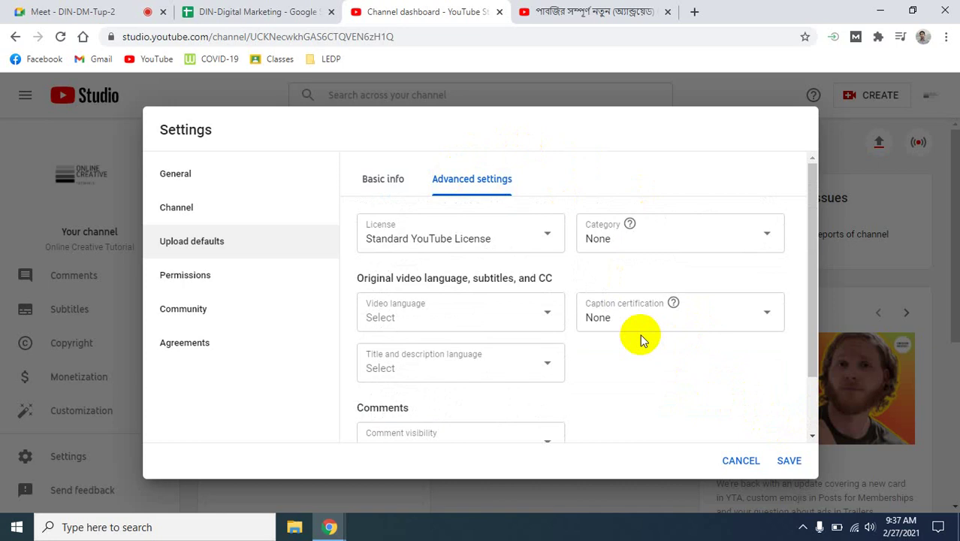
click(547, 238)
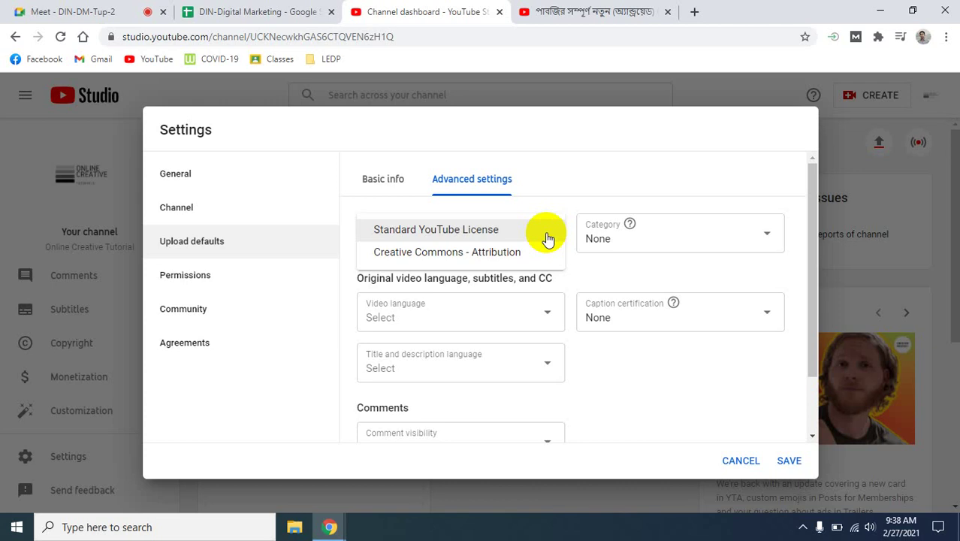
click(495, 232)
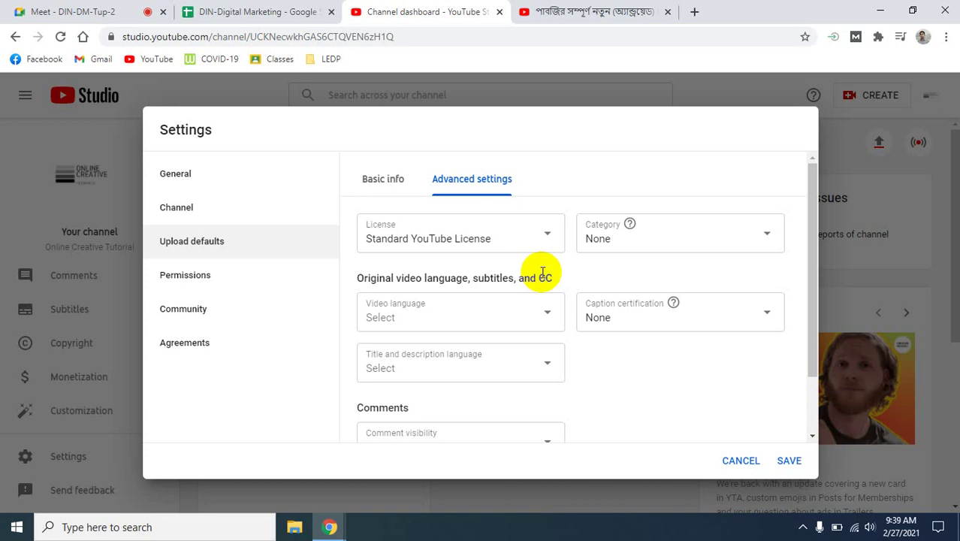
click(542, 239)
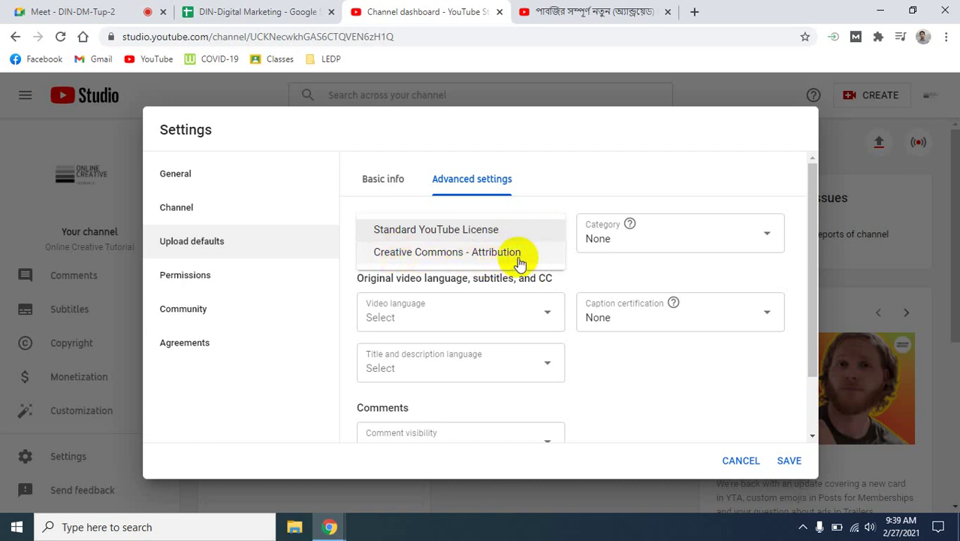
click(554, 211)
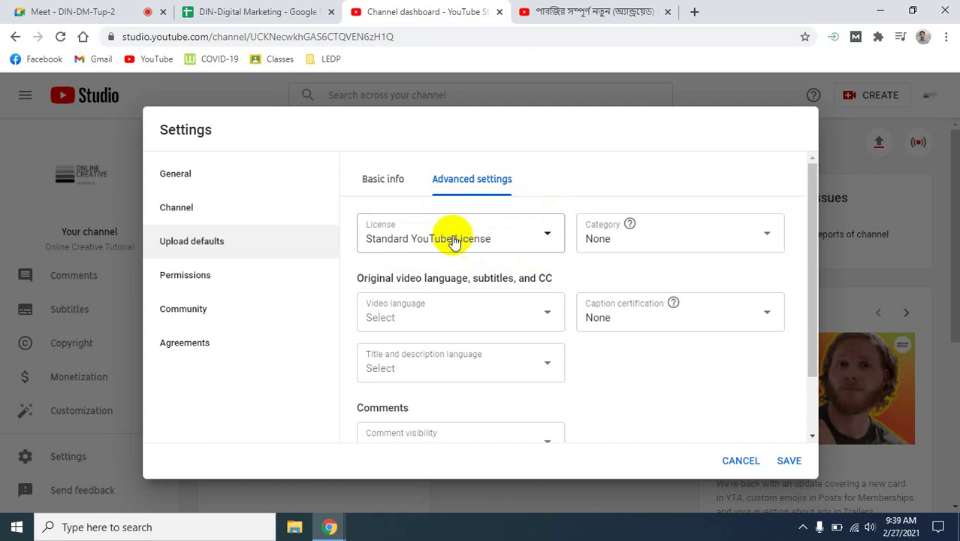
click(547, 237)
click(467, 231)
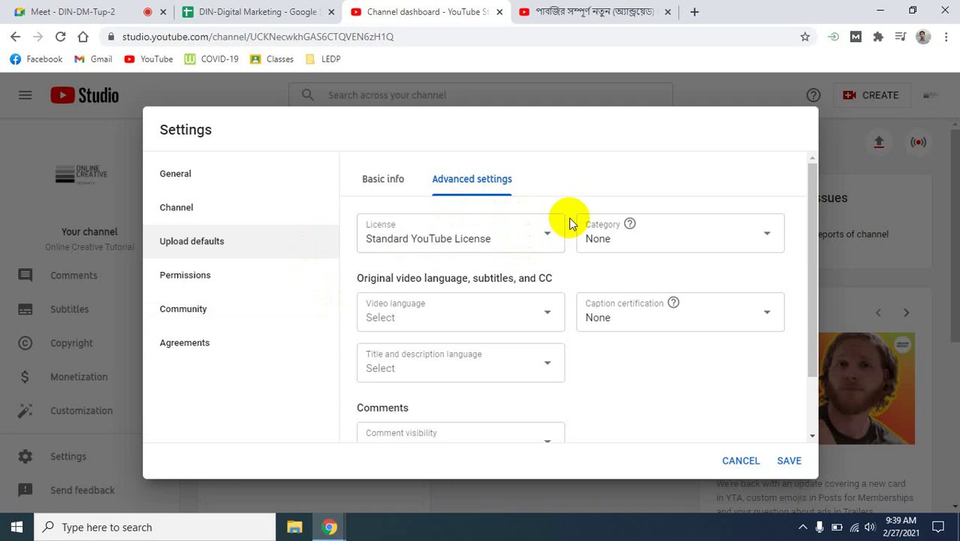
- Look through the video categories and set the default category to Education
click(766, 237)
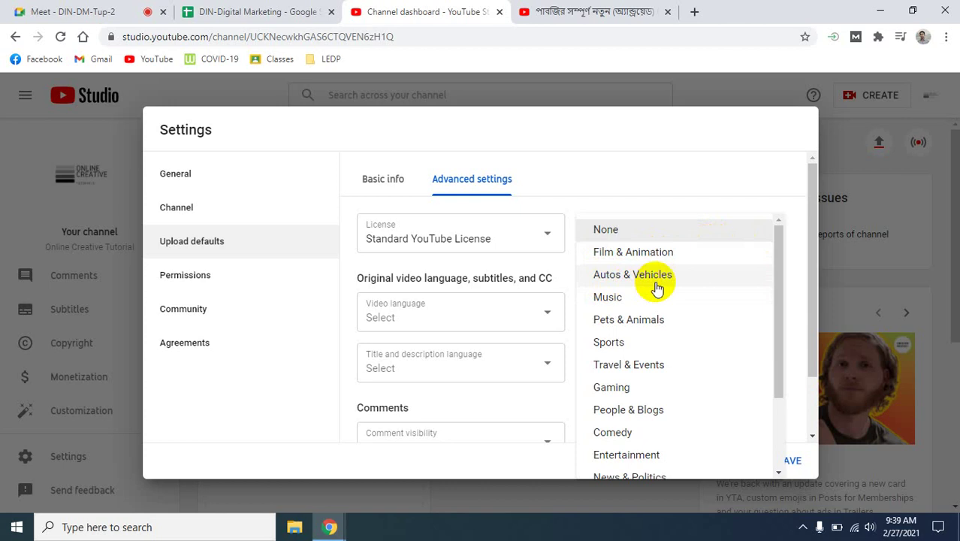
scroll(674, 290, down, 1)
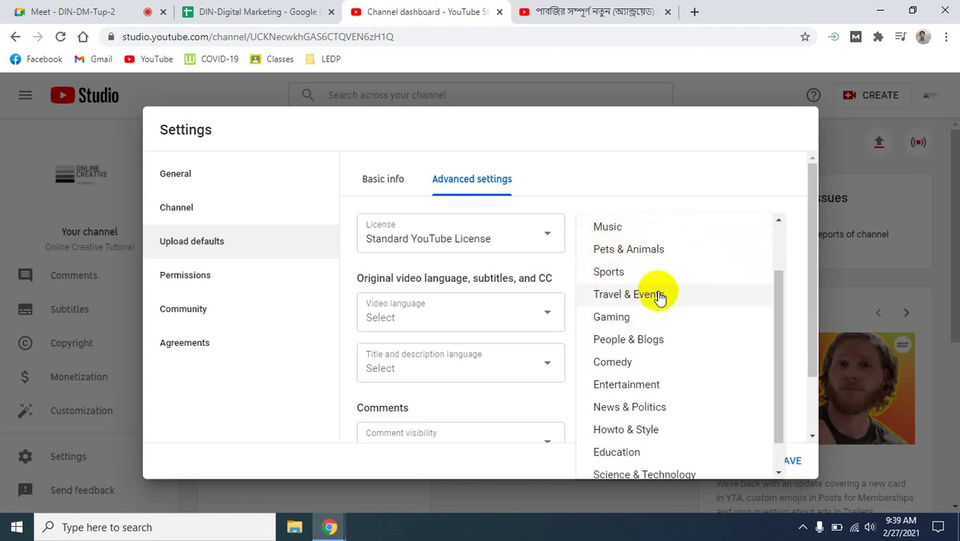
scroll(681, 319, down, 1)
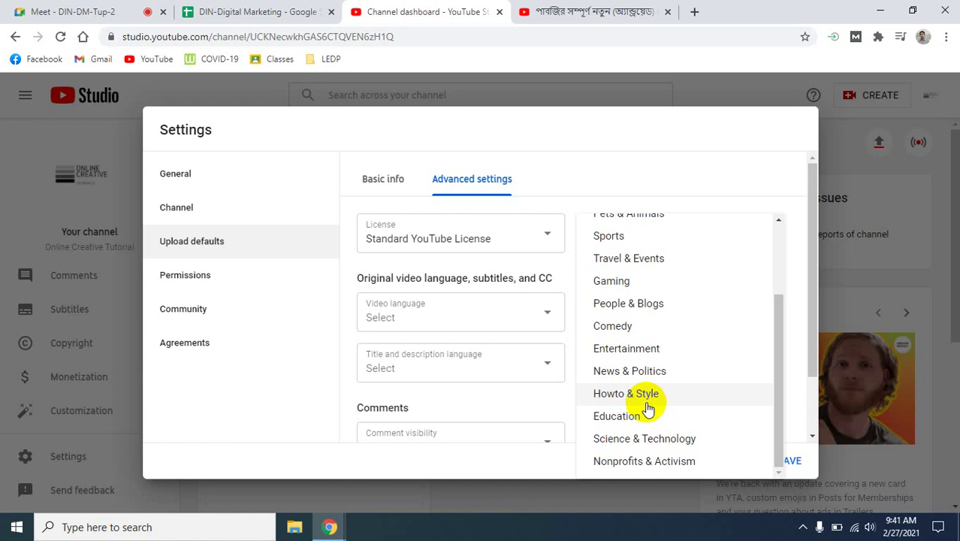
scroll(653, 293, up, 3)
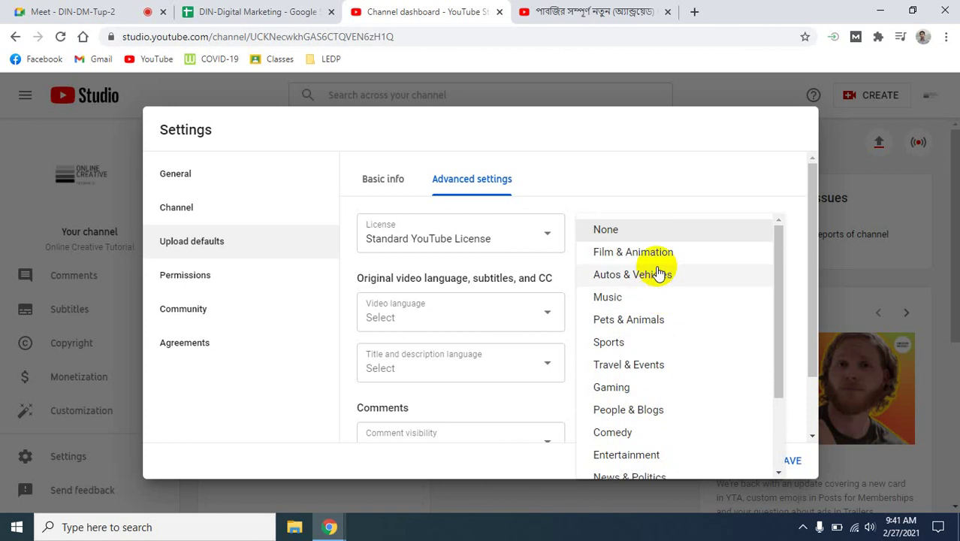
scroll(658, 285, down, 3)
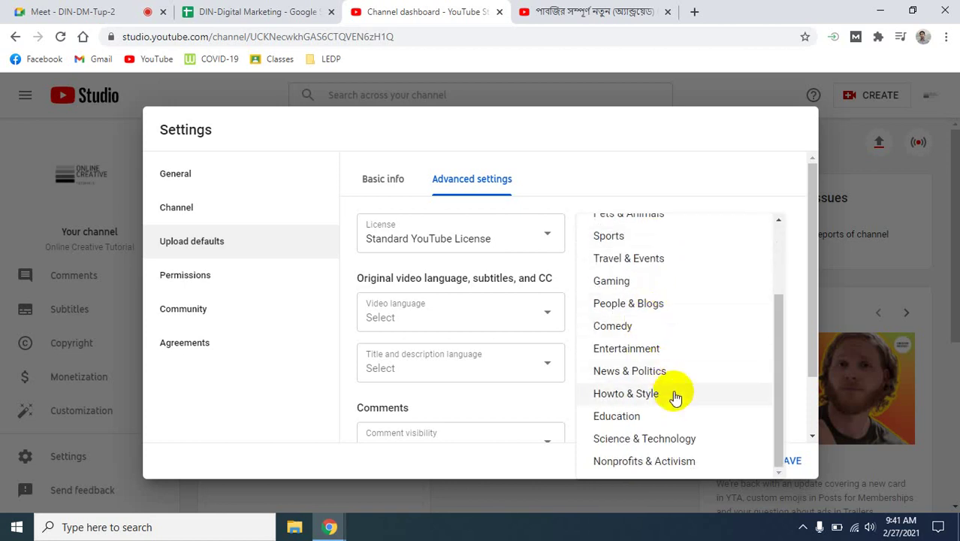
click(620, 421)
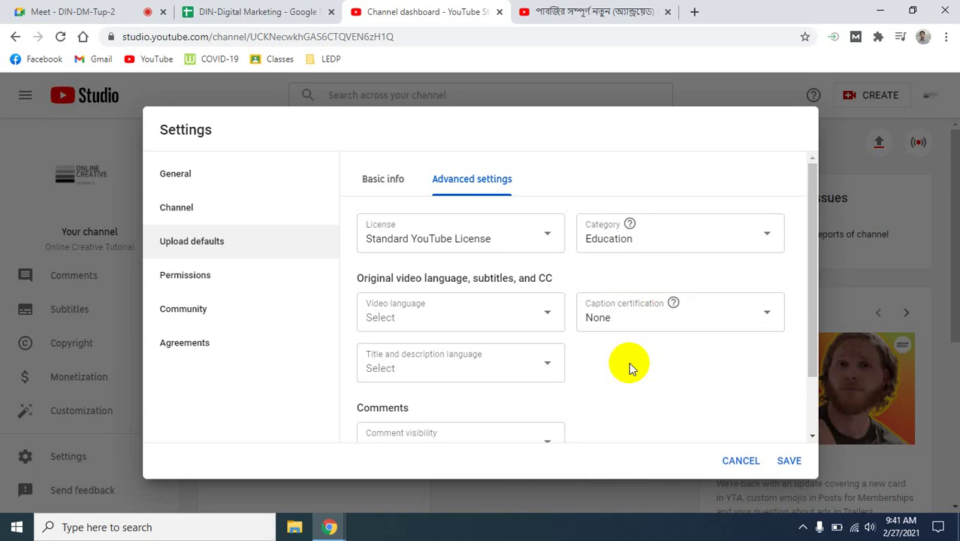
- Examine the languages offered for the default video language without choosing one
scroll(629, 363, down, 2)
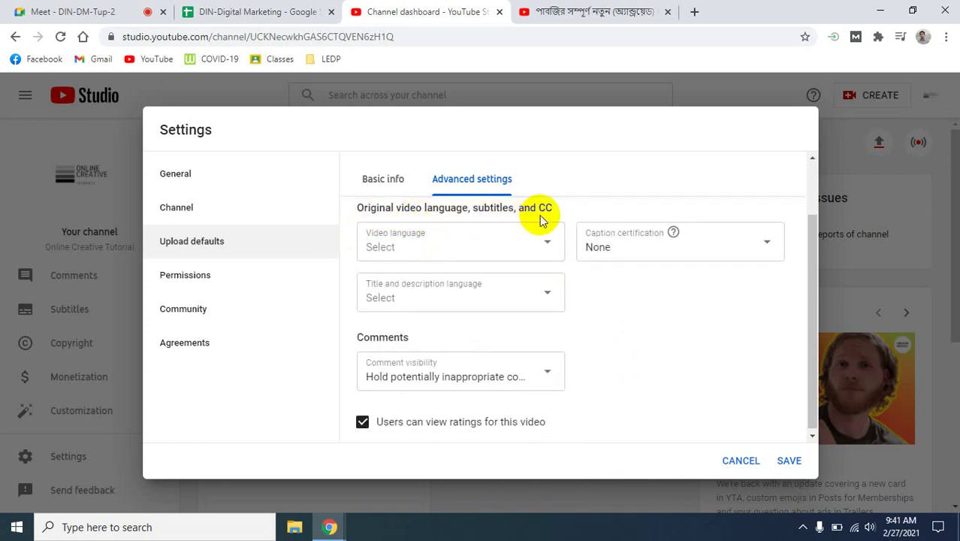
click(549, 246)
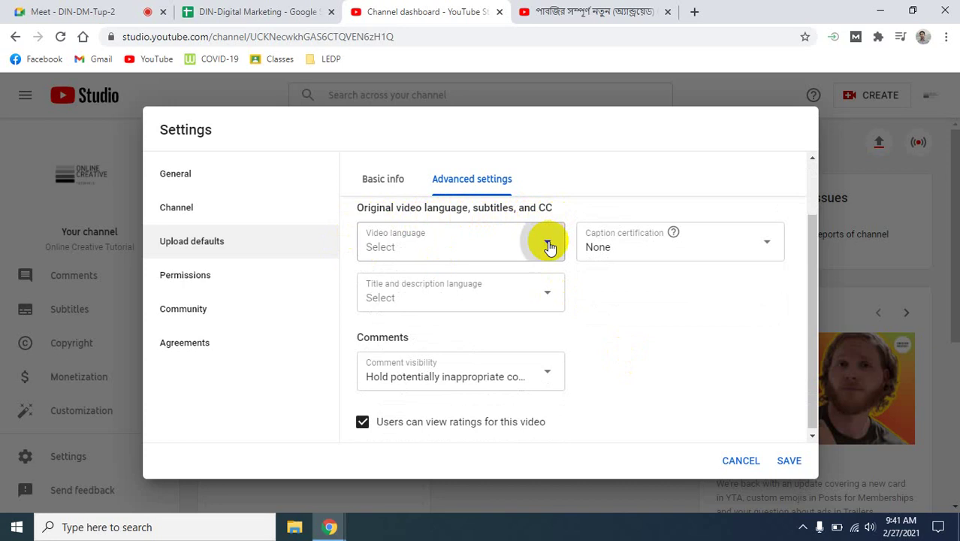
click(549, 246)
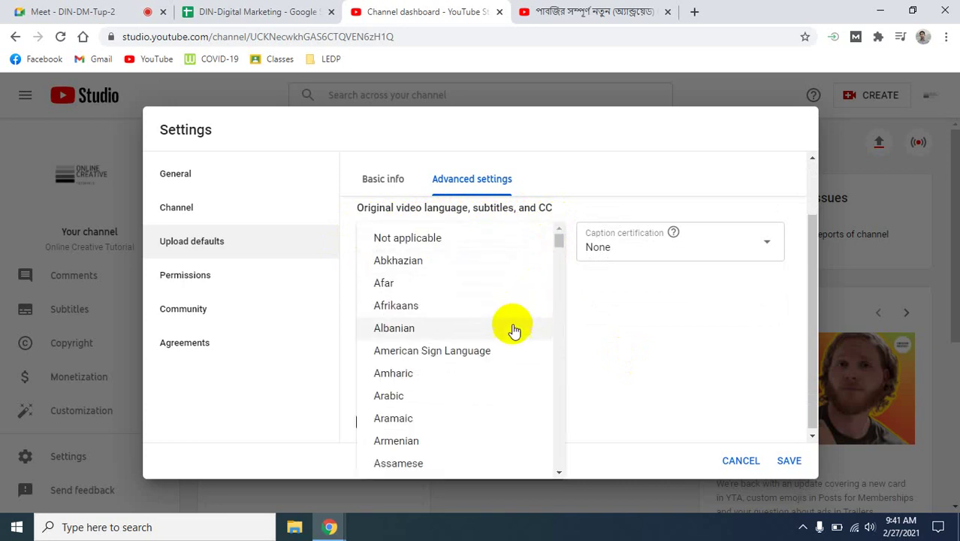
scroll(500, 358, down, 2)
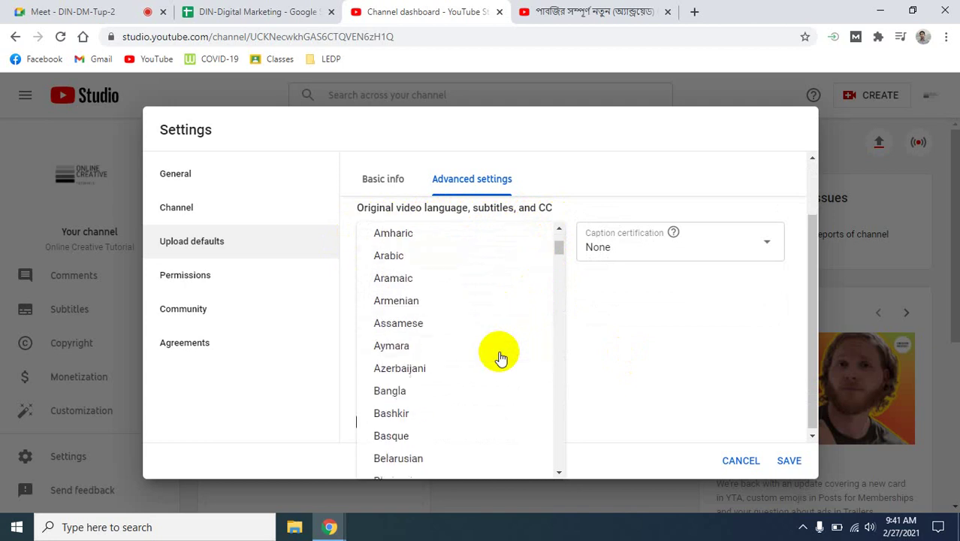
scroll(501, 358, down, 2)
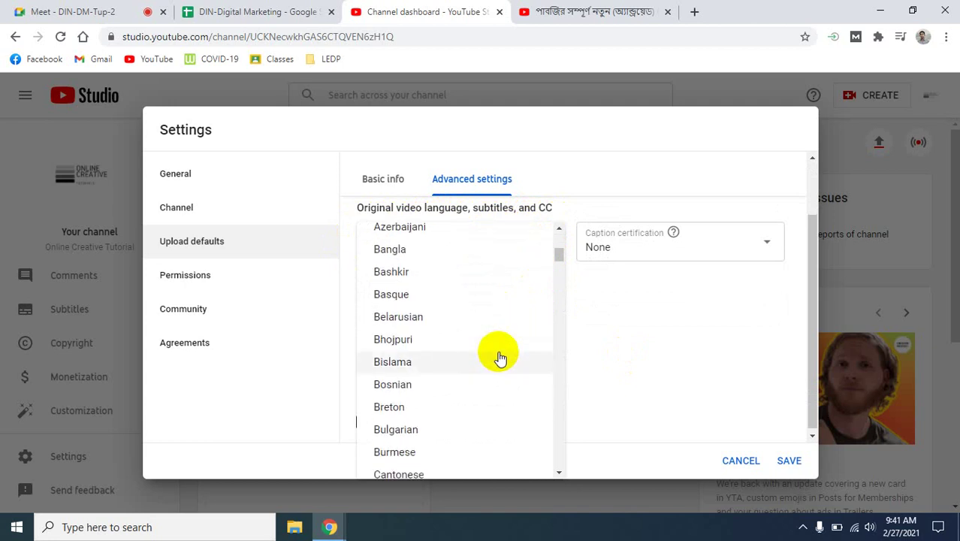
scroll(500, 358, up, 1)
scroll(501, 358, up, 2)
scroll(501, 358, up, 1)
scroll(503, 358, down, 10)
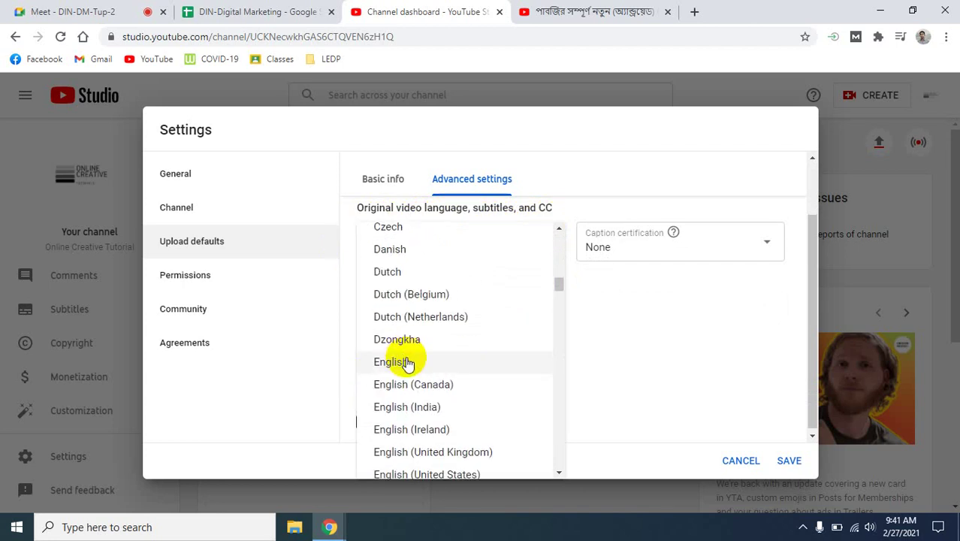
click(611, 348)
- Examine the choices for caption certification and for the title and description language, leaving both as they are
click(769, 242)
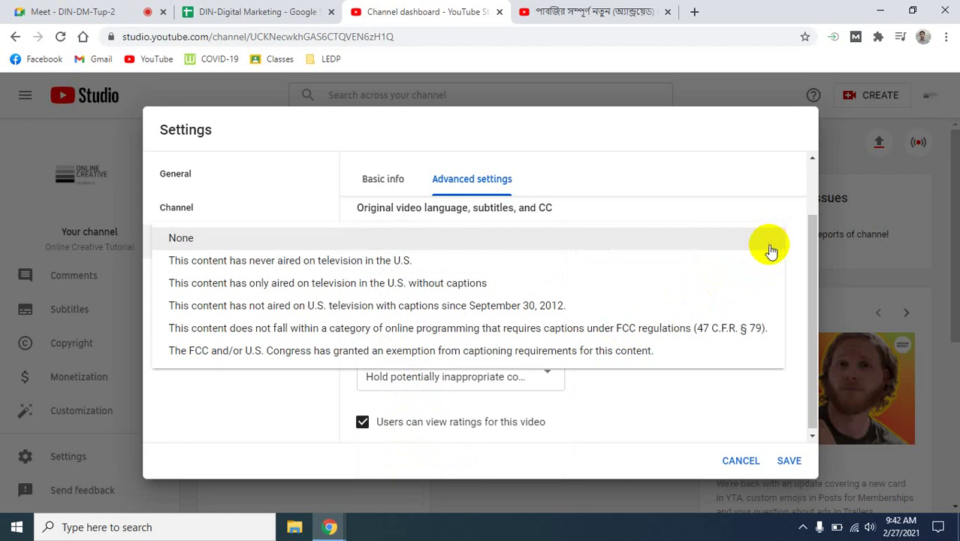
click(683, 401)
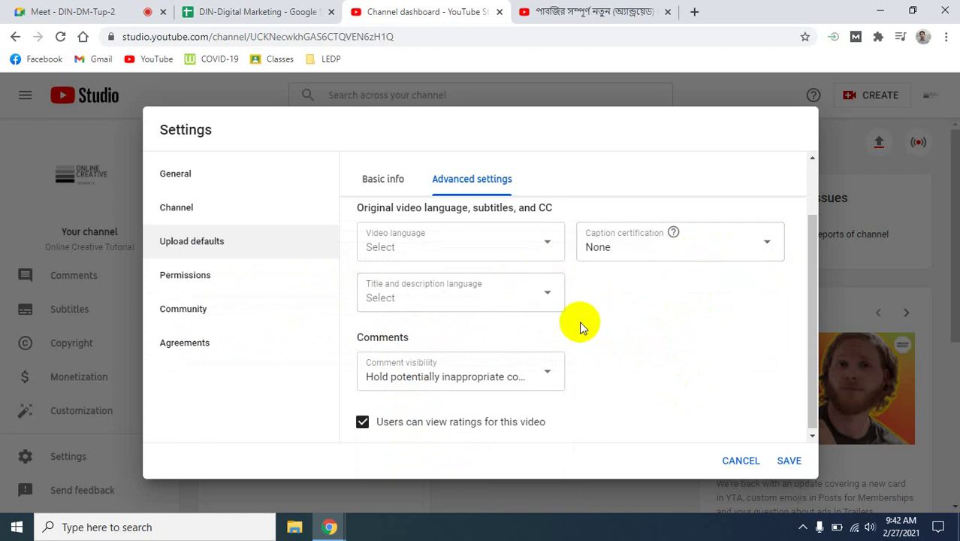
click(552, 293)
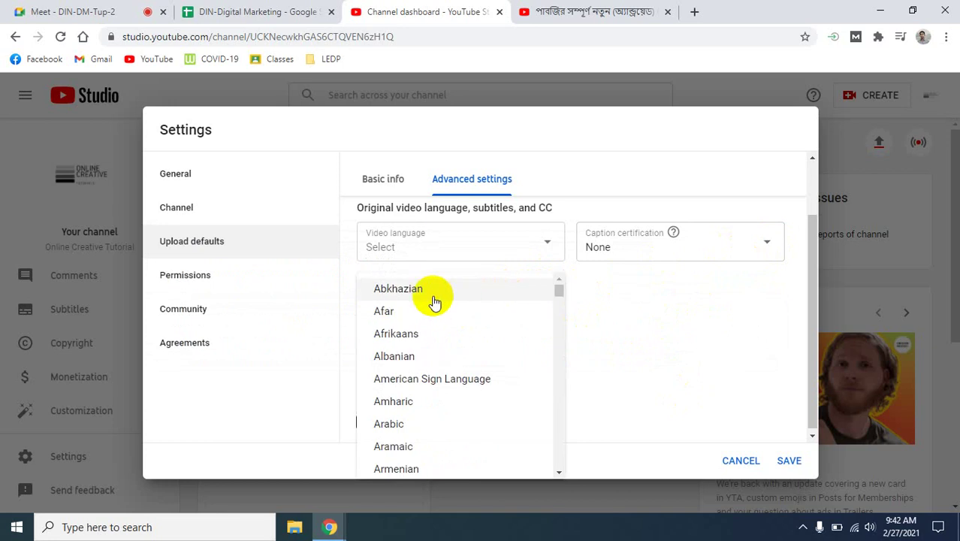
click(680, 322)
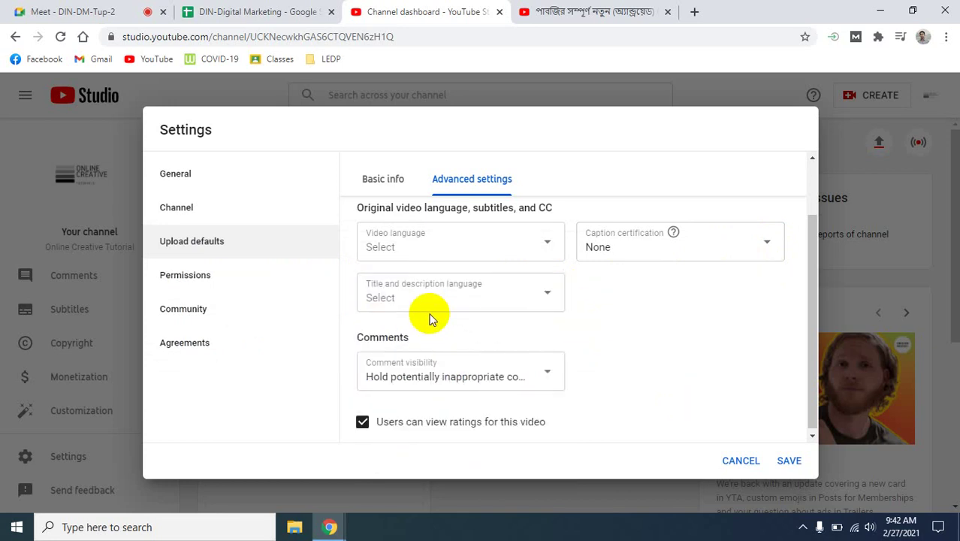
- Examine the comment visibility options for new uploads and close the list without choosing another one
scroll(601, 320, down, 1)
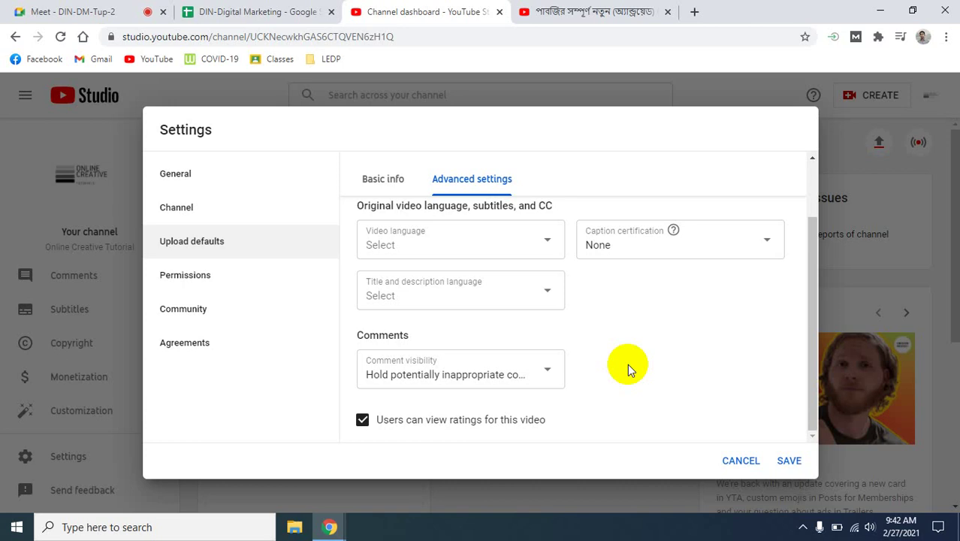
click(548, 372)
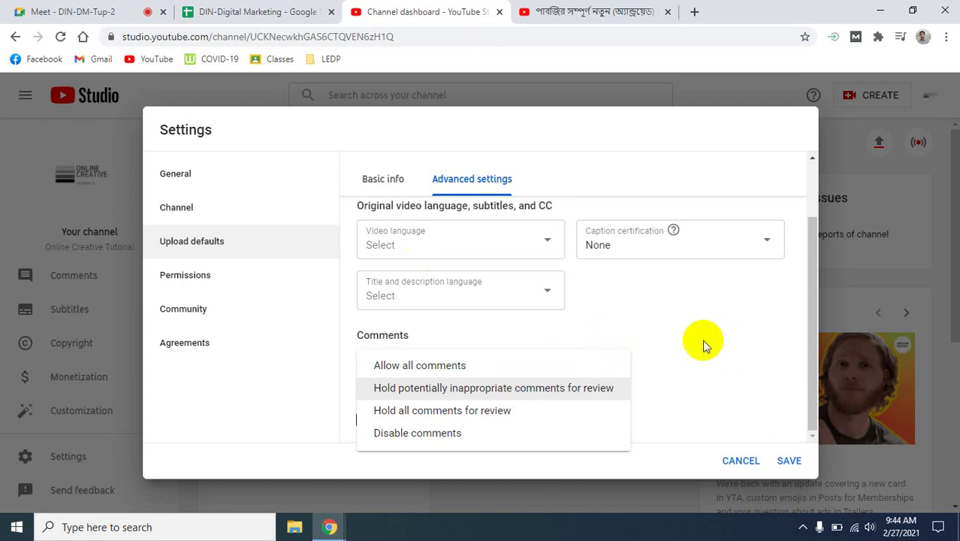
click(364, 185)
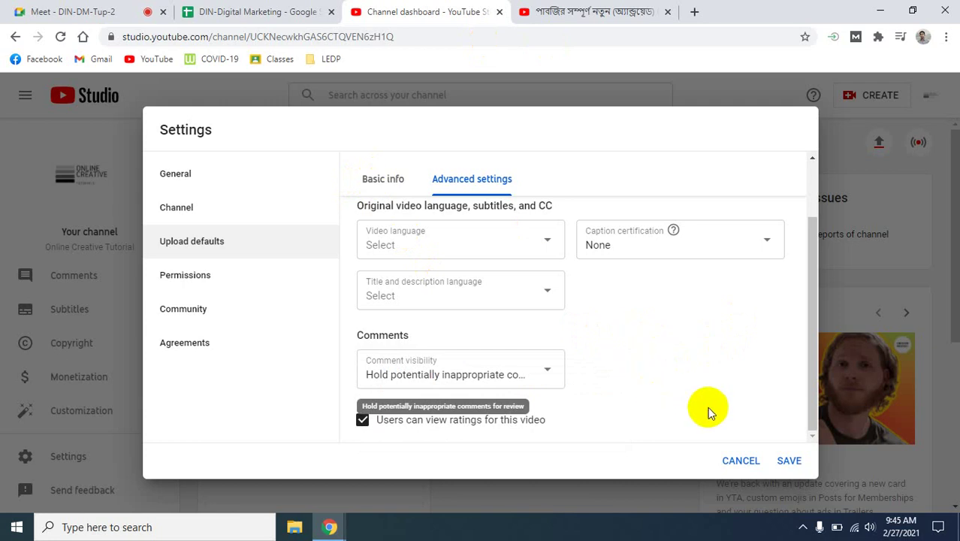
- Set the default comment visibility to Allow all comments and save the upload defaults
click(551, 374)
click(435, 367)
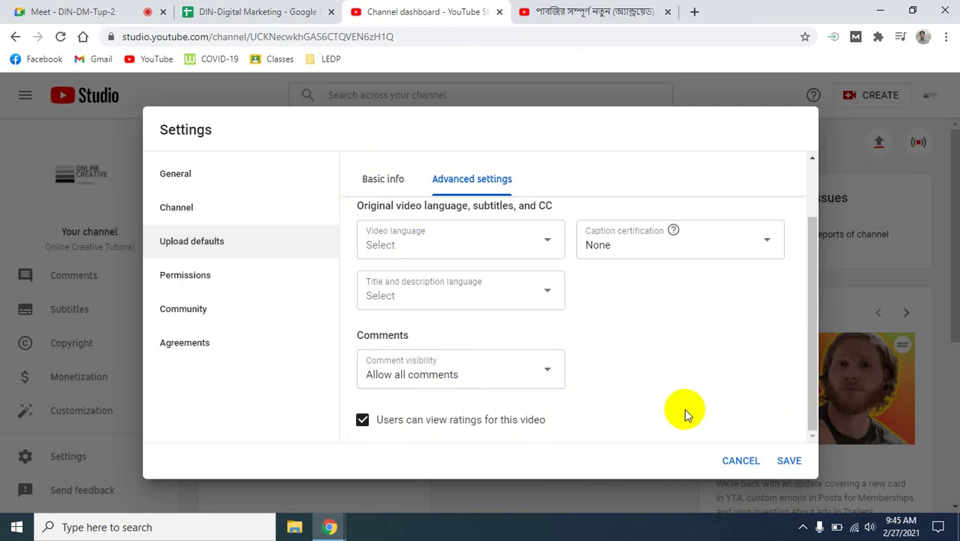
click(788, 460)
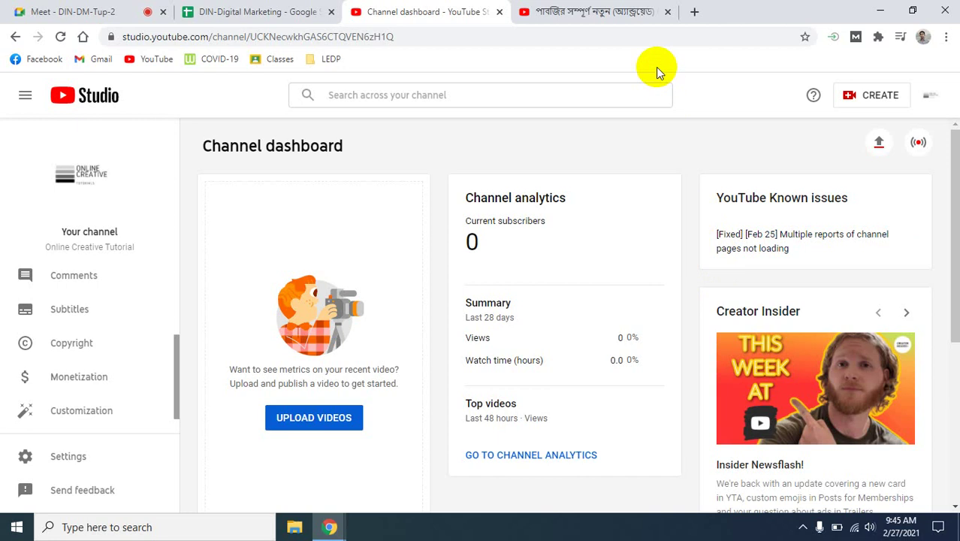
- Replace the open YouTube video page with the Canva home page at canva.com
click(624, 12)
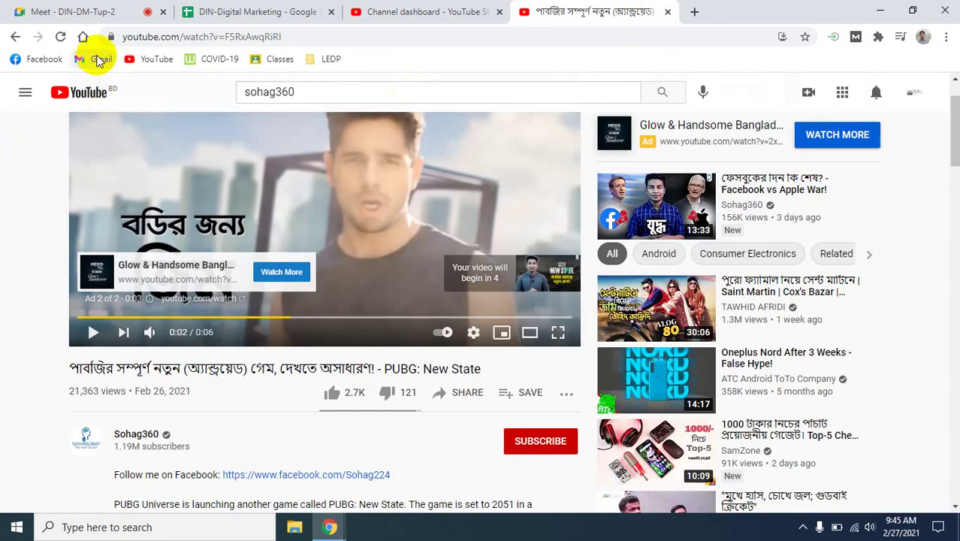
click(83, 36)
click(148, 36)
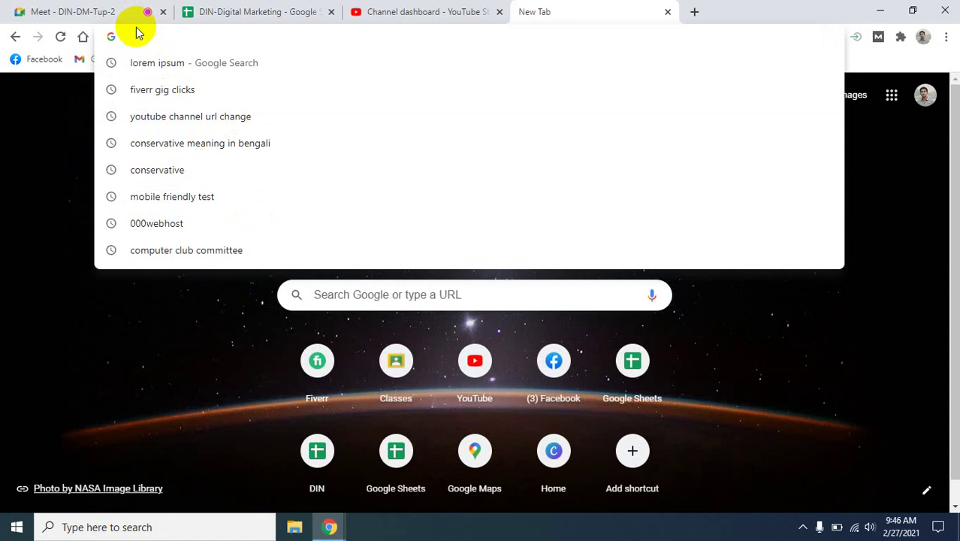
text(can)
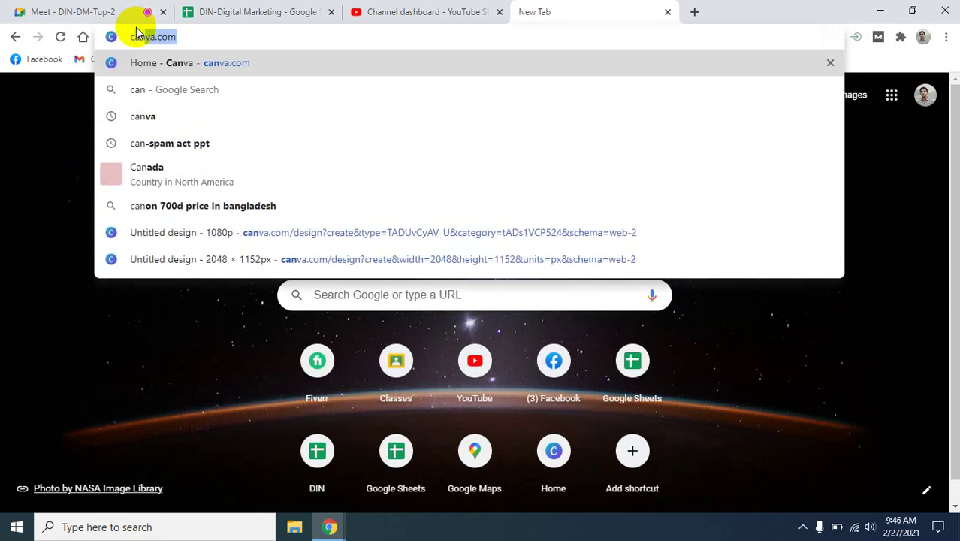
text(va.com)
key(Return)
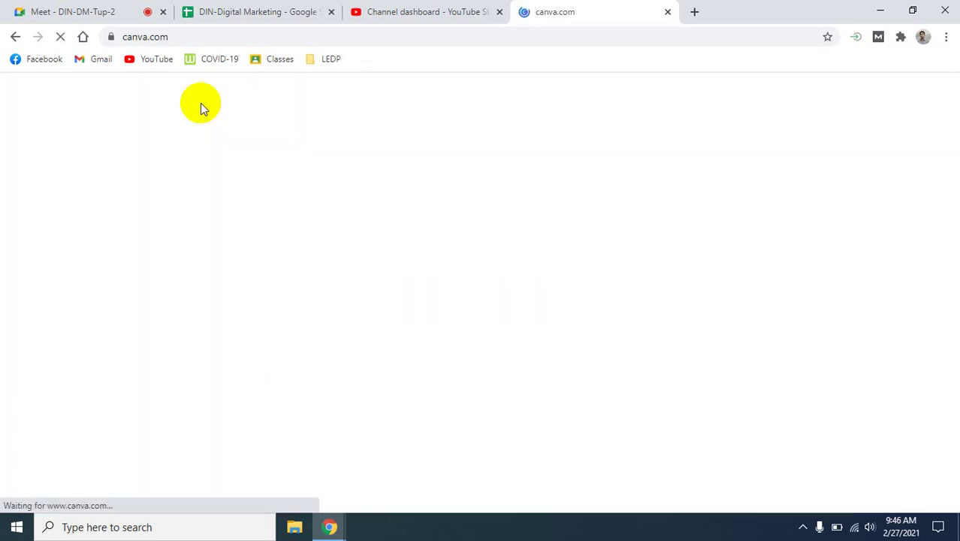
mouse_move(202, 108)
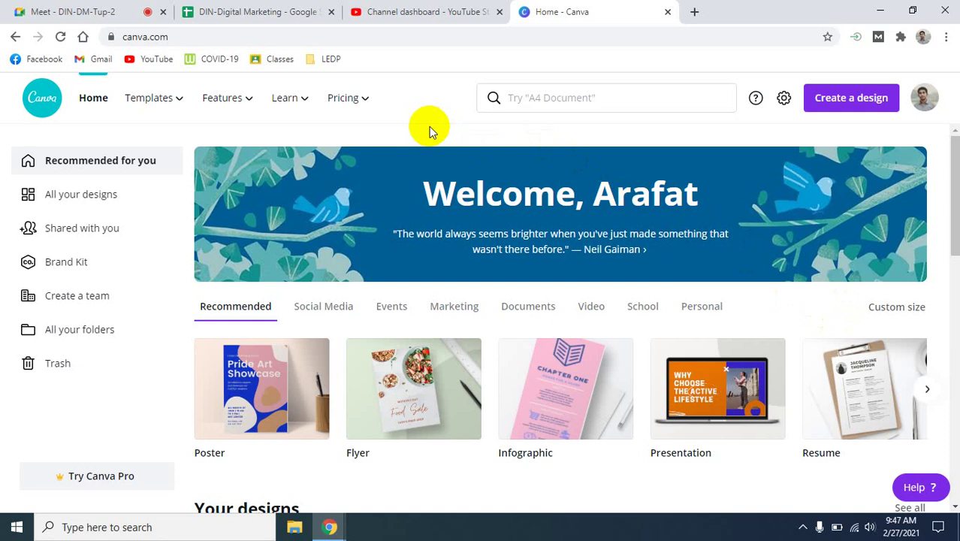
- Check the channel dashboard and the Google Meet call, and return to the Canva home page
click(254, 10)
click(366, 11)
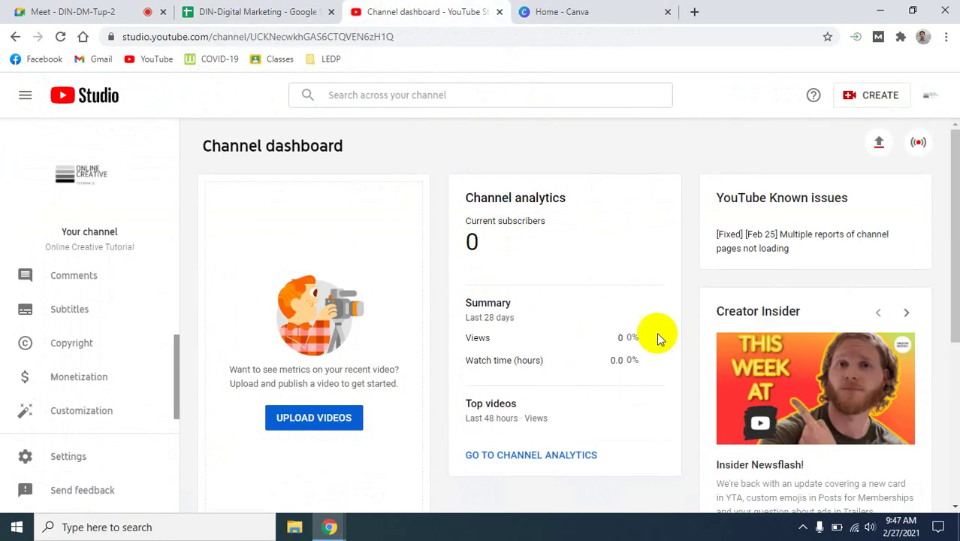
click(38, 9)
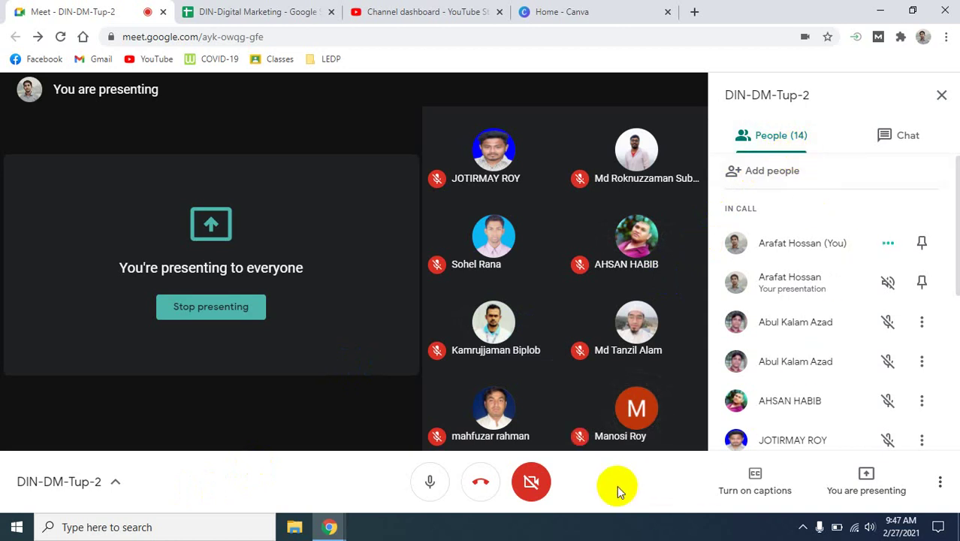
click(565, 12)
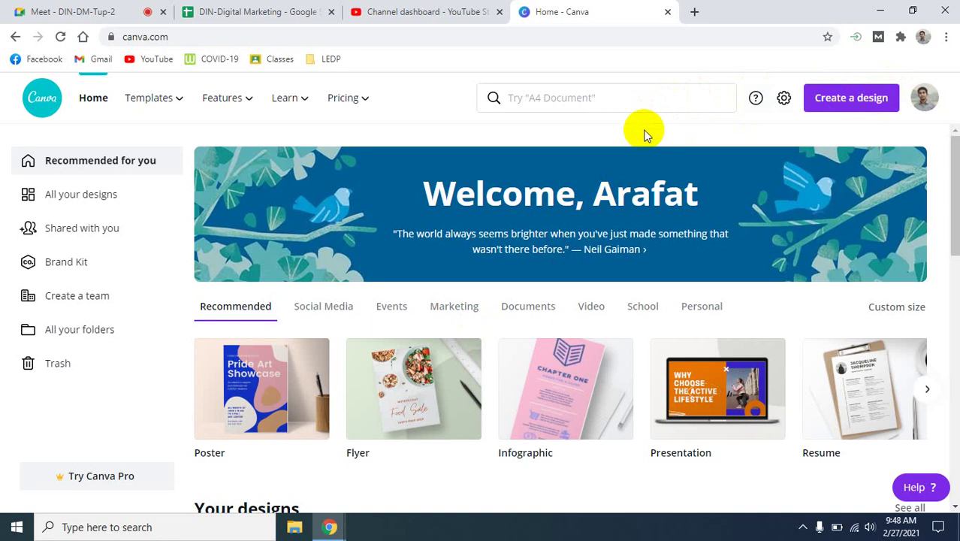
- Create a new Canva design of the Video type, finding it with the search term "video"
click(839, 110)
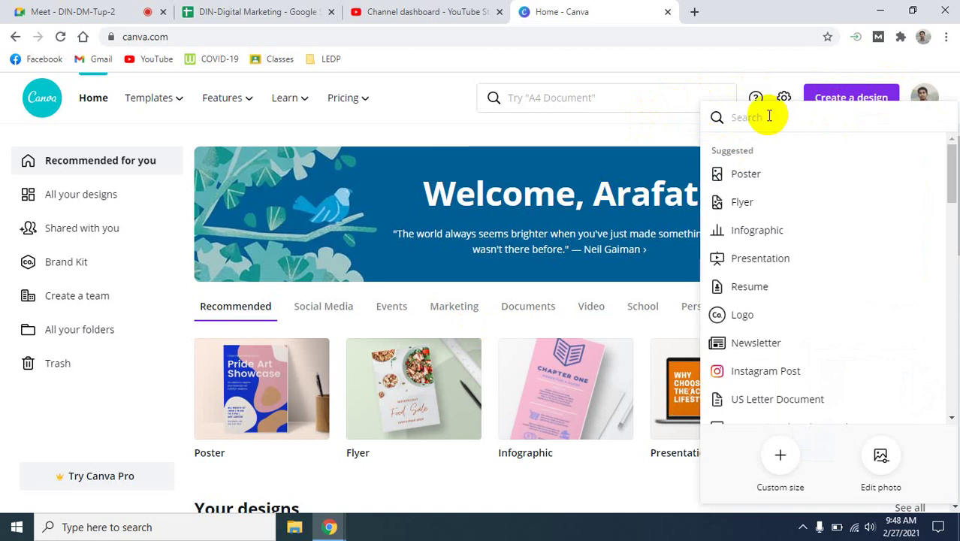
click(536, 123)
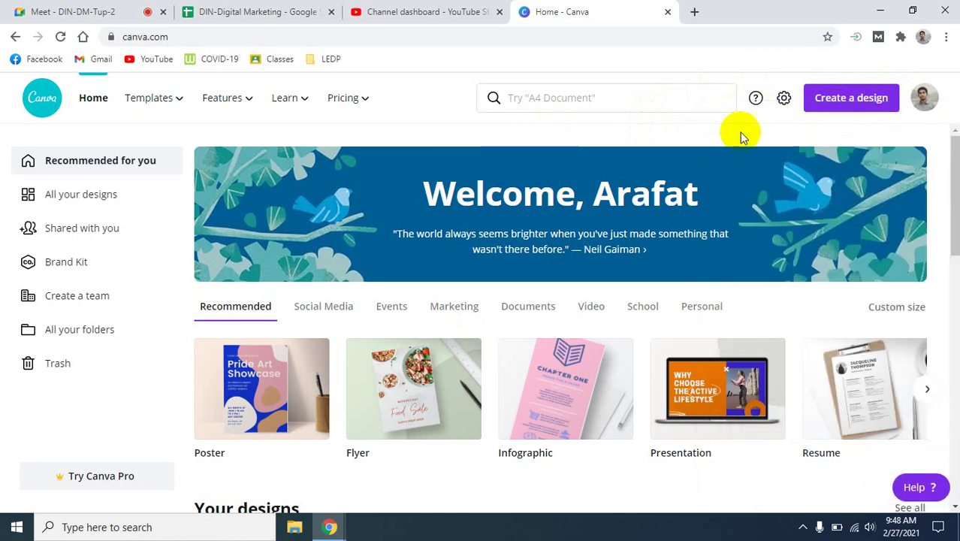
click(873, 103)
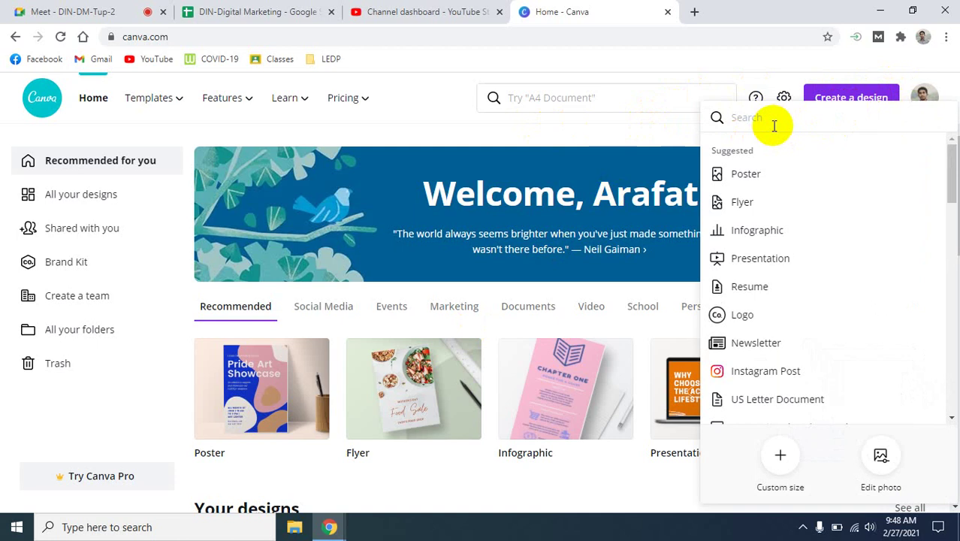
text(video)
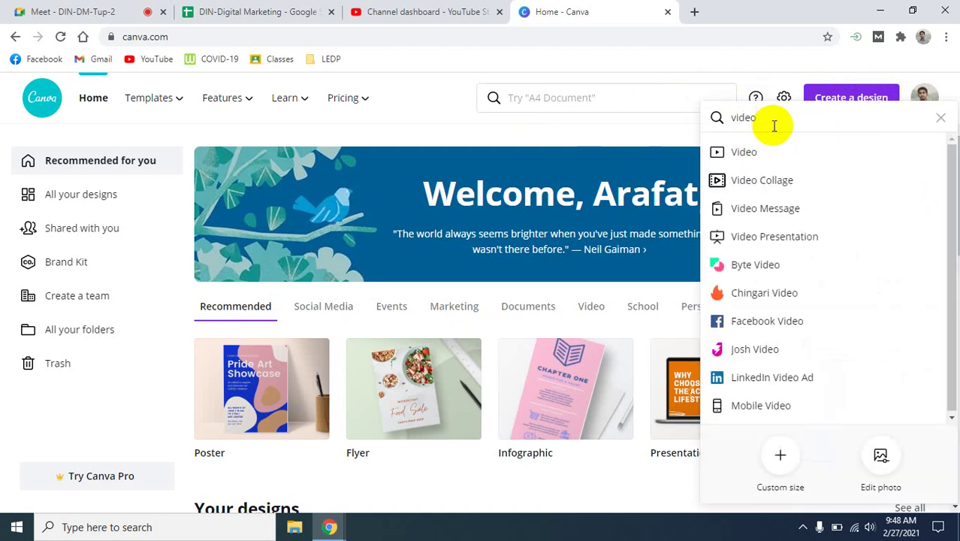
click(737, 154)
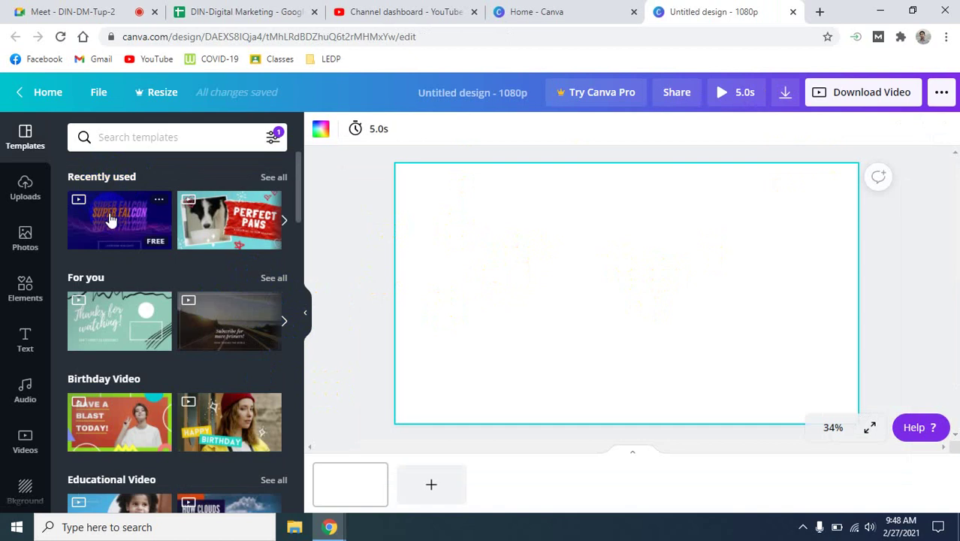
- Browse the video template categories and all results, and apply the "Remote Learning Resources" template to the blank page
scroll(195, 369, down, 1)
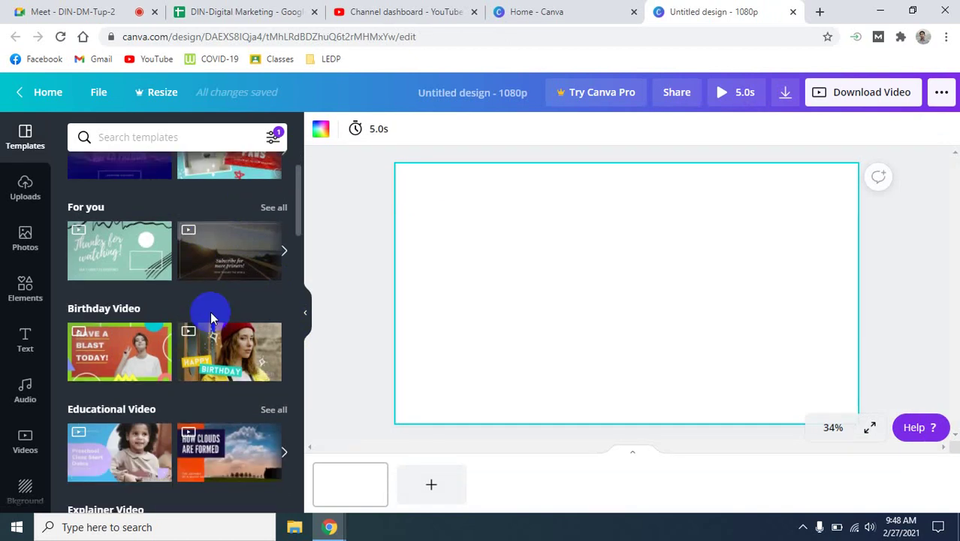
scroll(246, 326, down, 2)
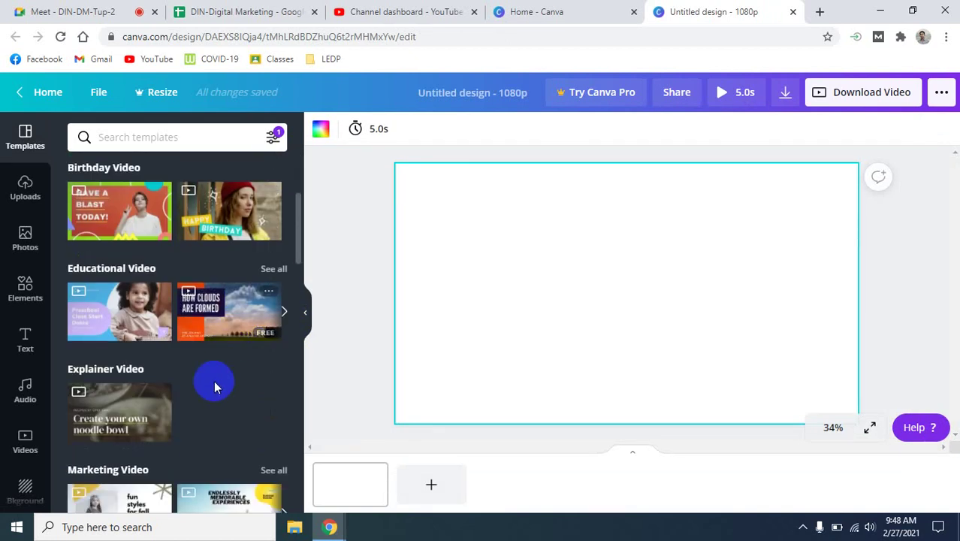
scroll(225, 404, up, 3)
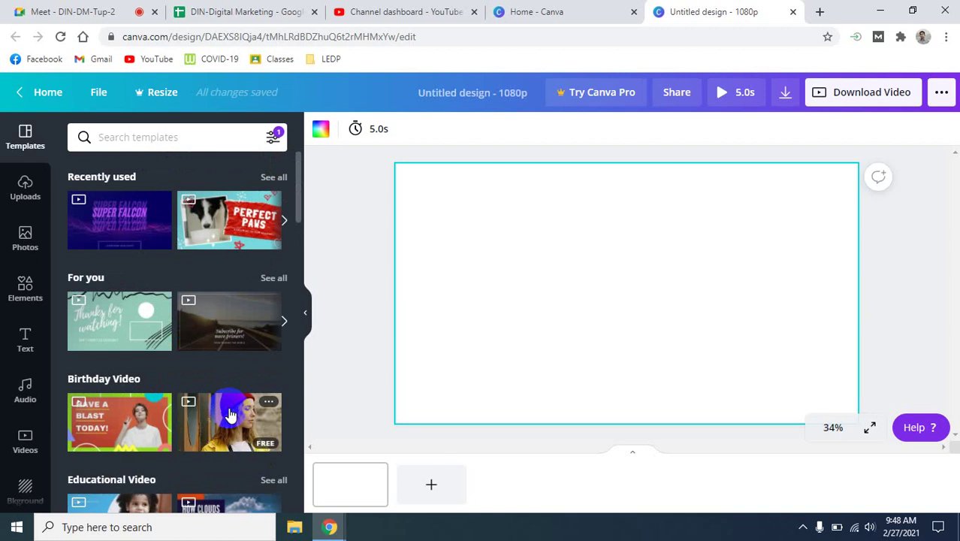
scroll(230, 413, down, 5)
scroll(229, 407, down, 1)
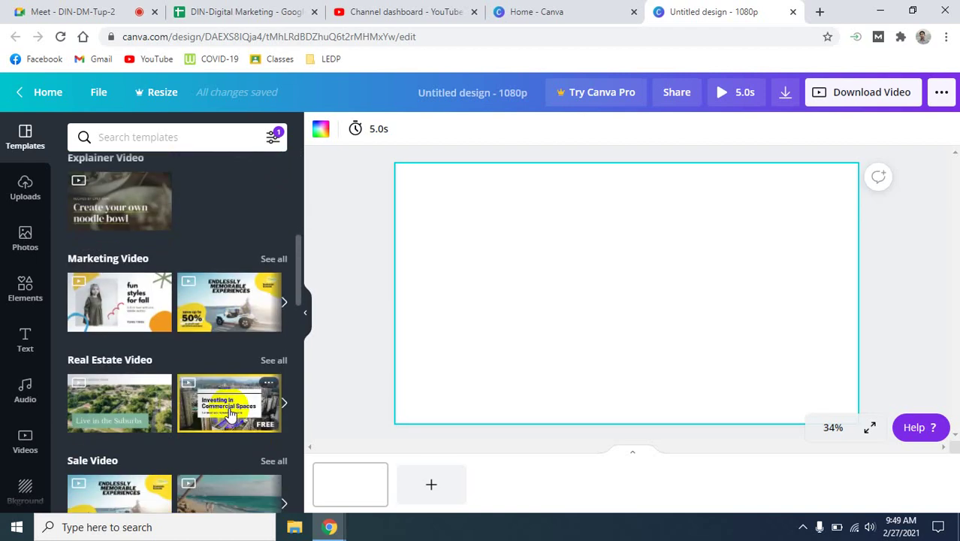
click(210, 466)
scroll(212, 462, down, 2)
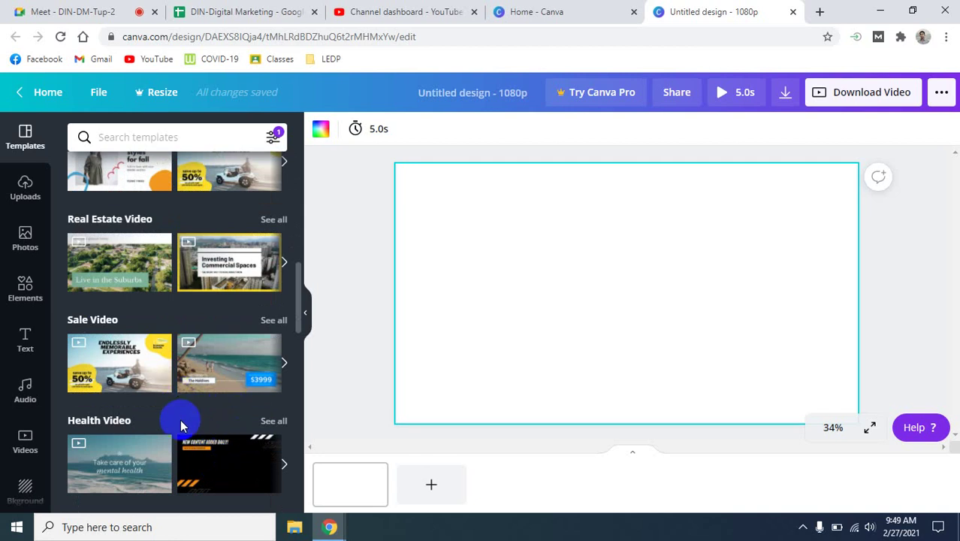
scroll(180, 424, down, 1)
scroll(172, 431, down, 1)
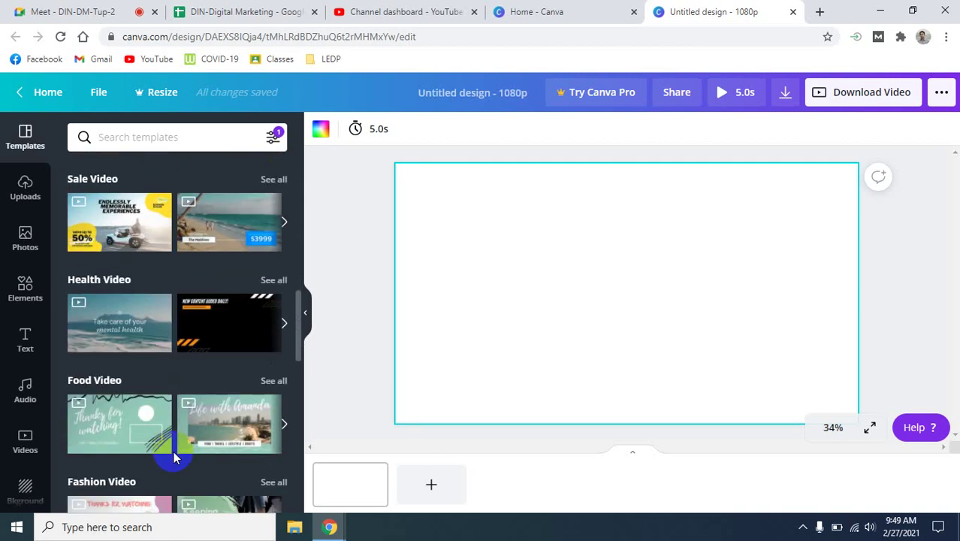
scroll(180, 456, down, 1)
scroll(180, 455, down, 2)
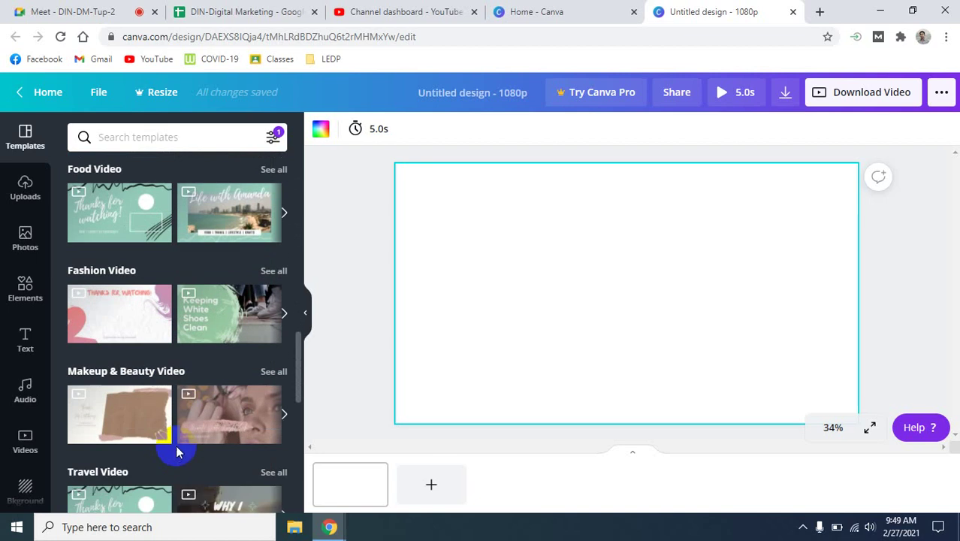
scroll(175, 457, down, 2)
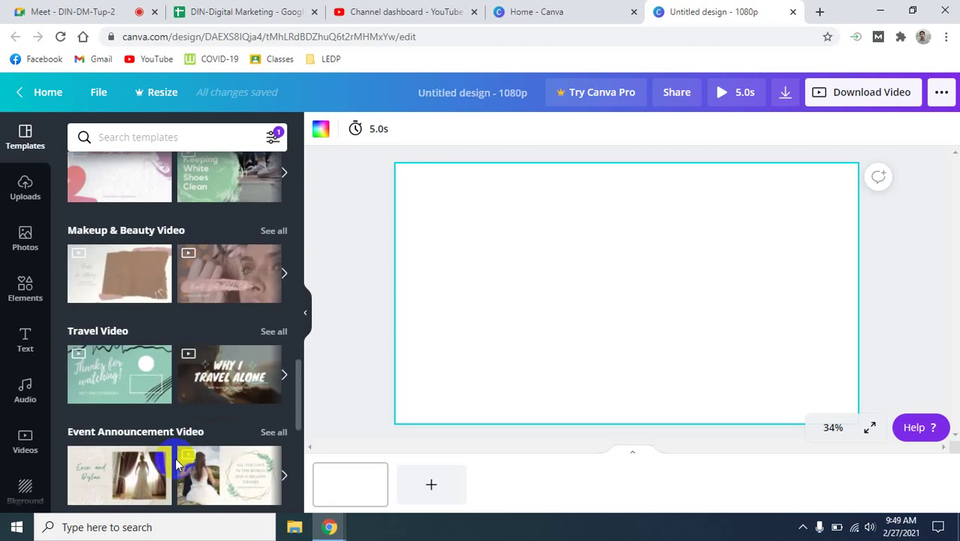
scroll(175, 457, down, 4)
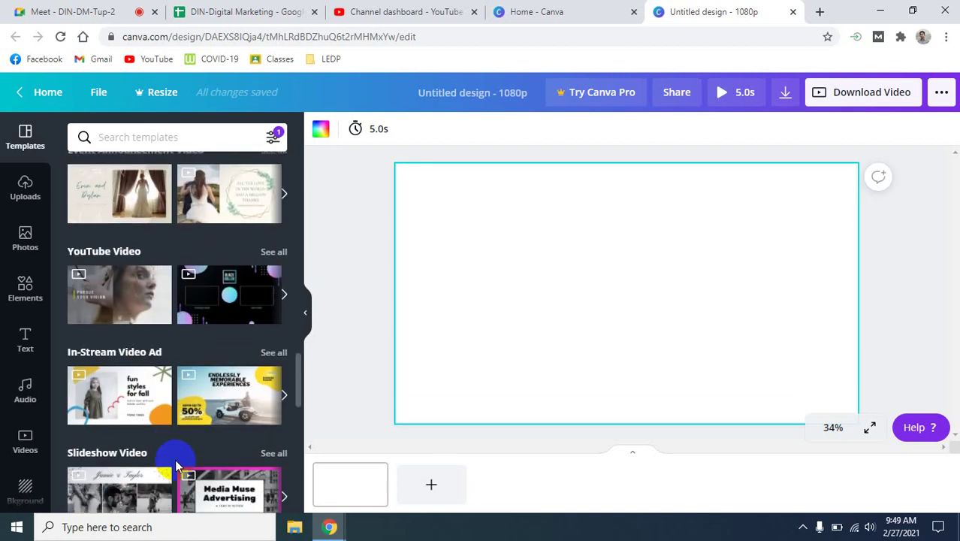
scroll(175, 464, down, 3)
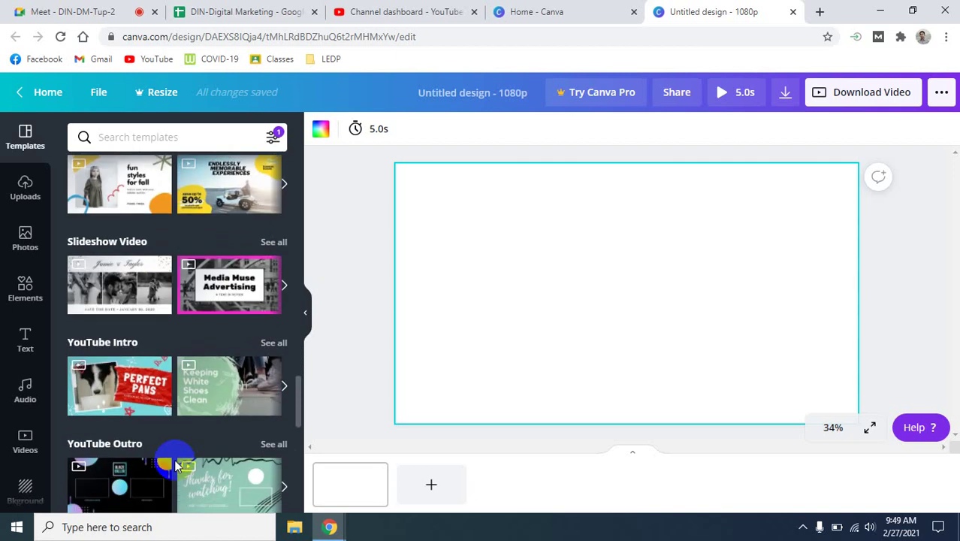
scroll(174, 465, down, 2)
scroll(175, 466, down, 2)
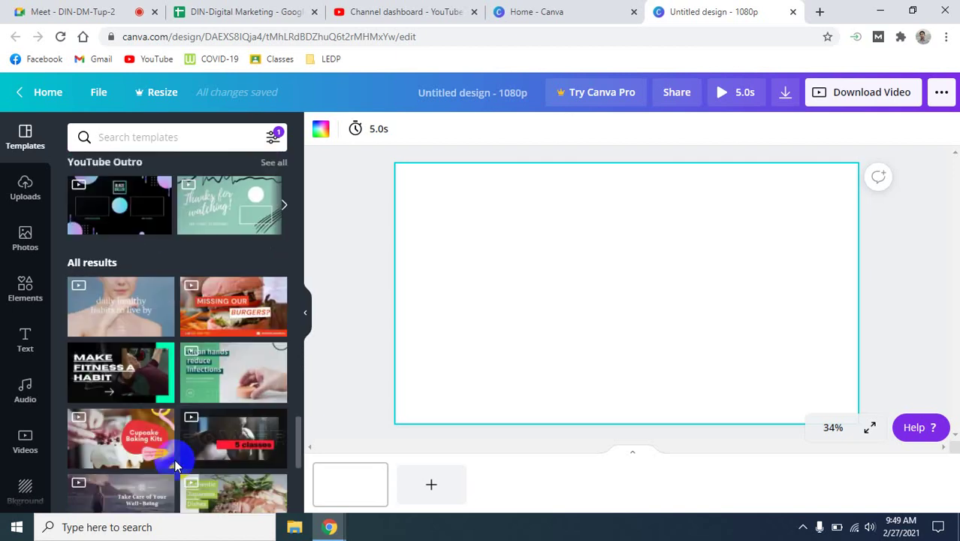
scroll(174, 459, down, 2)
scroll(175, 458, down, 1)
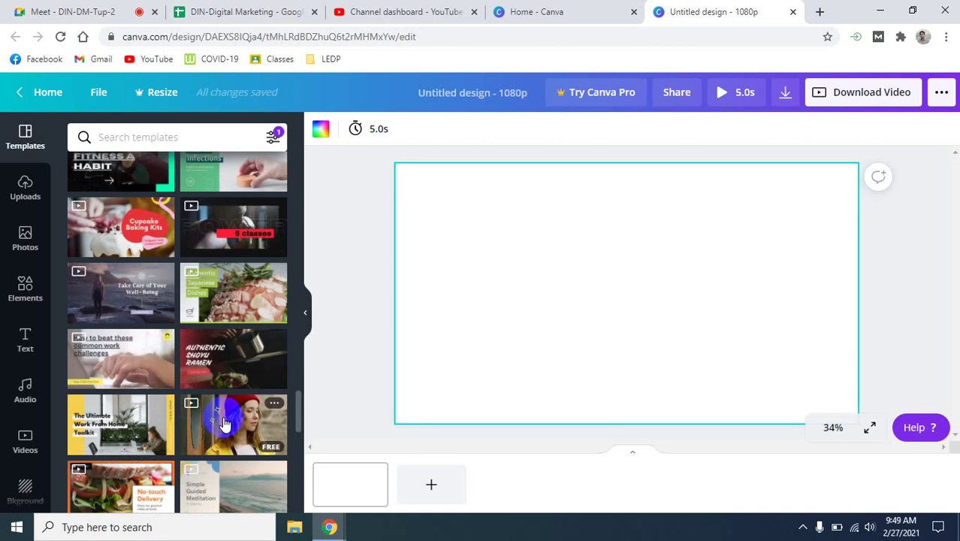
scroll(129, 423, down, 2)
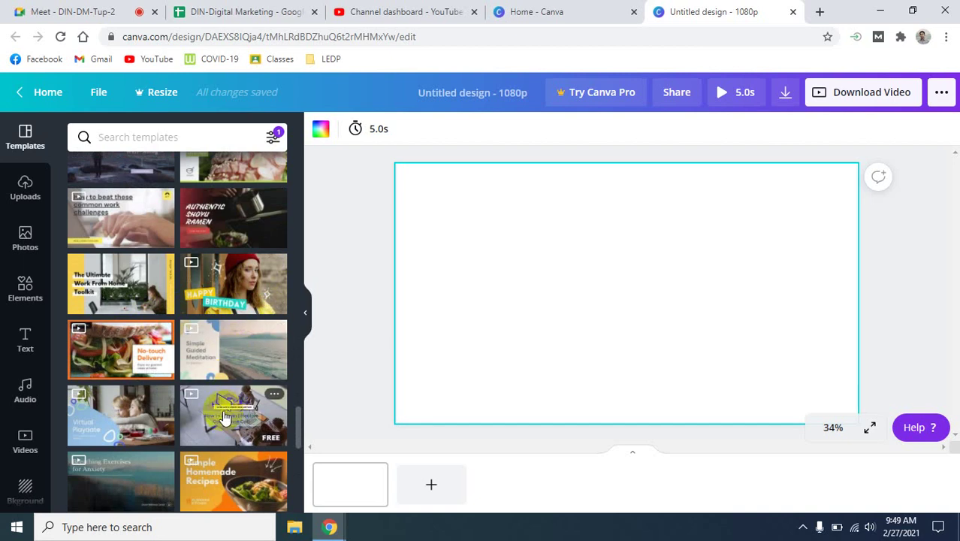
scroll(189, 399, down, 1)
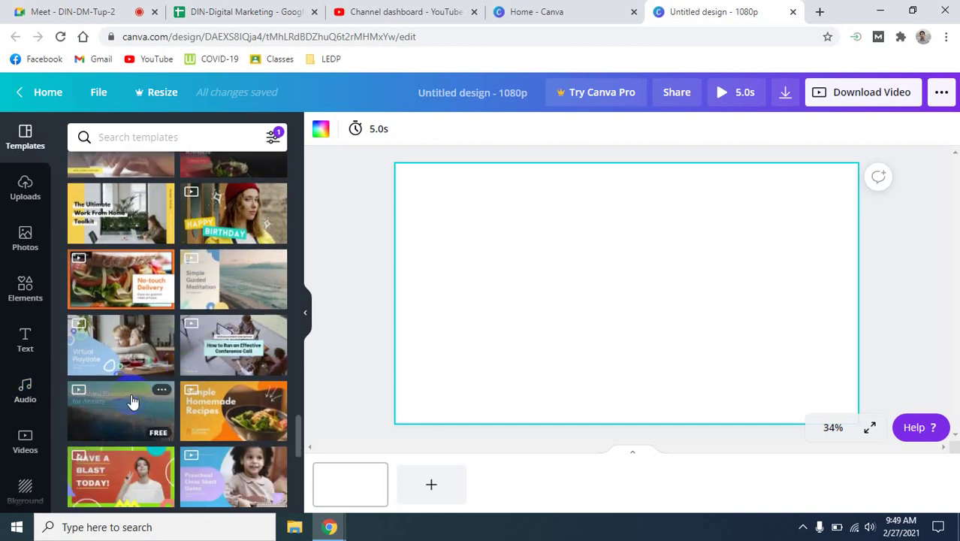
scroll(232, 408, down, 3)
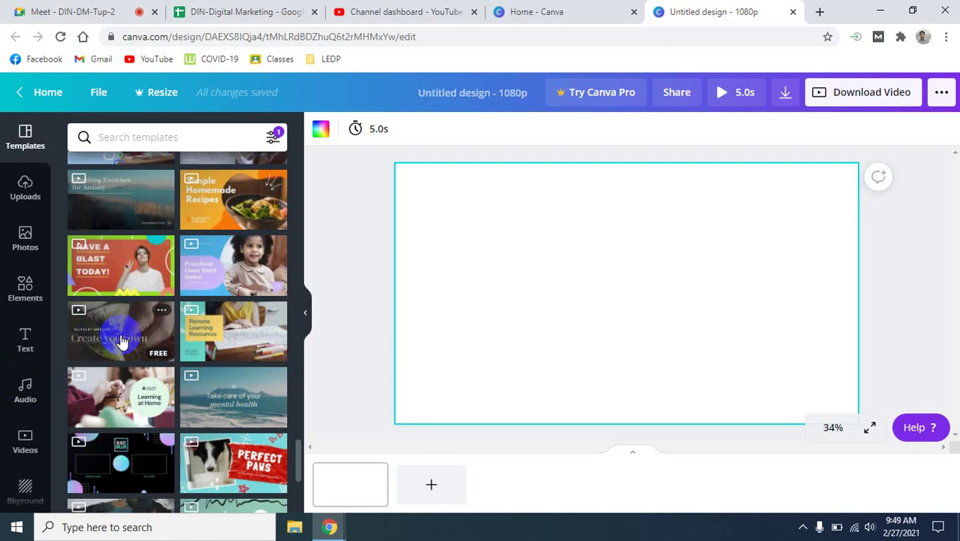
click(250, 332)
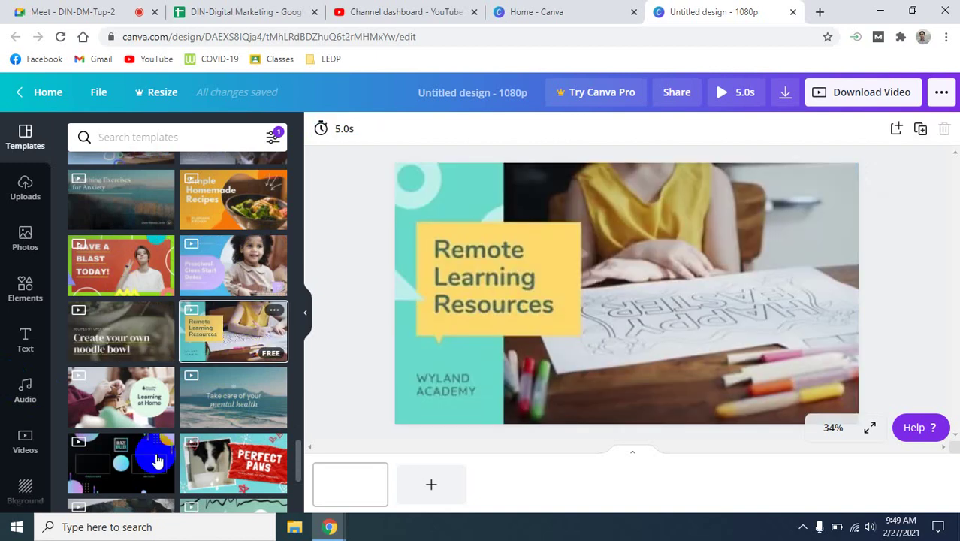
- Apply the "Investing In Commercial Spaces" page from the Black, White and Yellow Commercial Real Estate slideshow template to the design's page
scroll(158, 431, down, 5)
scroll(158, 431, down, 1)
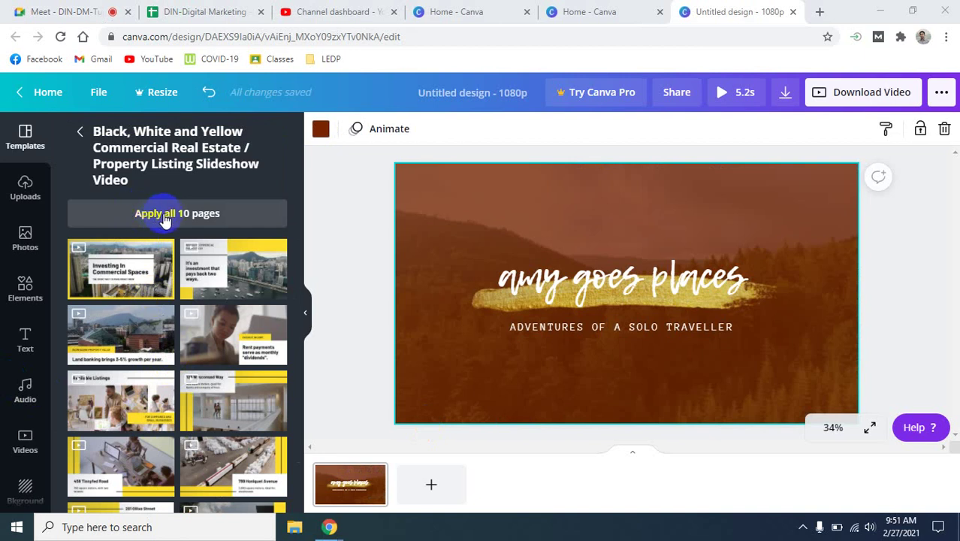
scroll(189, 332, down, 1)
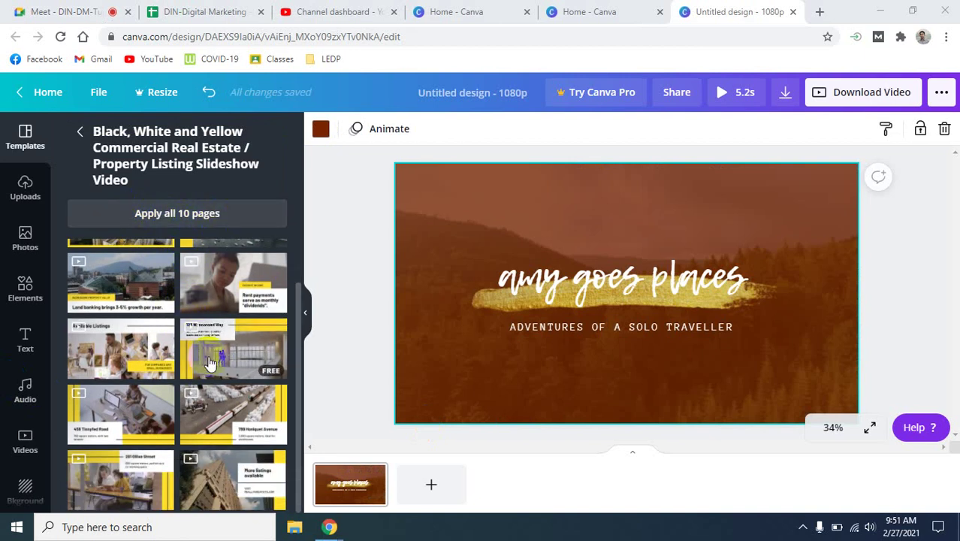
scroll(218, 398, up, 1)
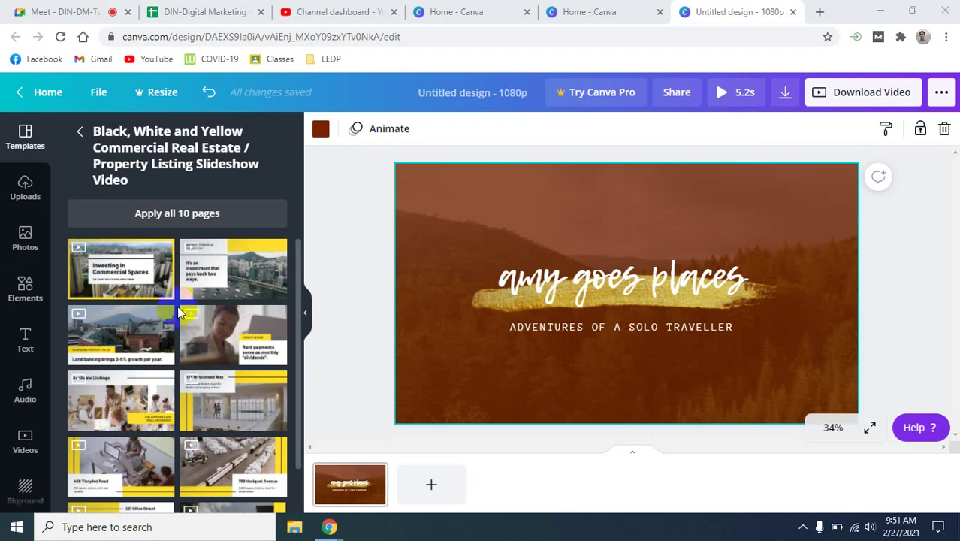
click(112, 269)
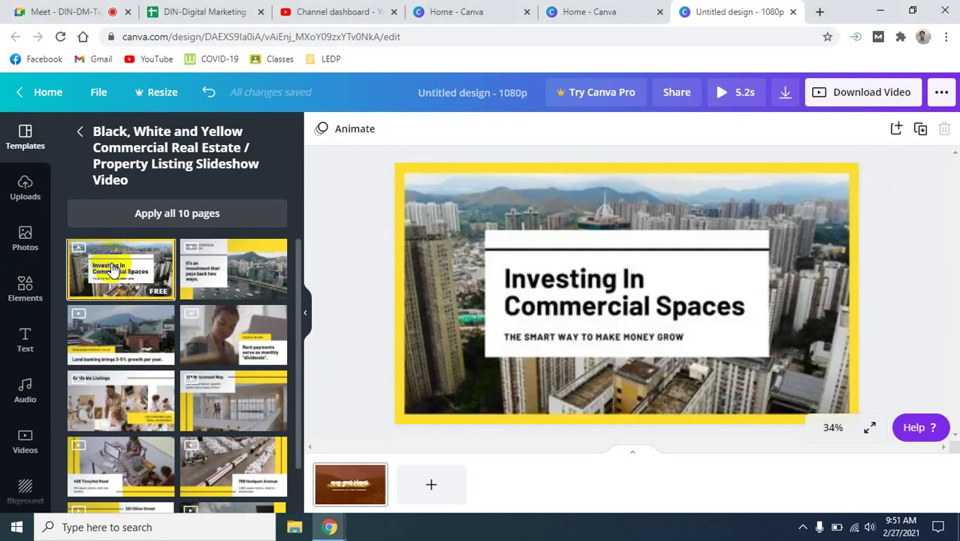
- Apply all 10 pages of the Black, White and Yellow Commercial Real Estate slideshow template to the design and select the first page
click(143, 252)
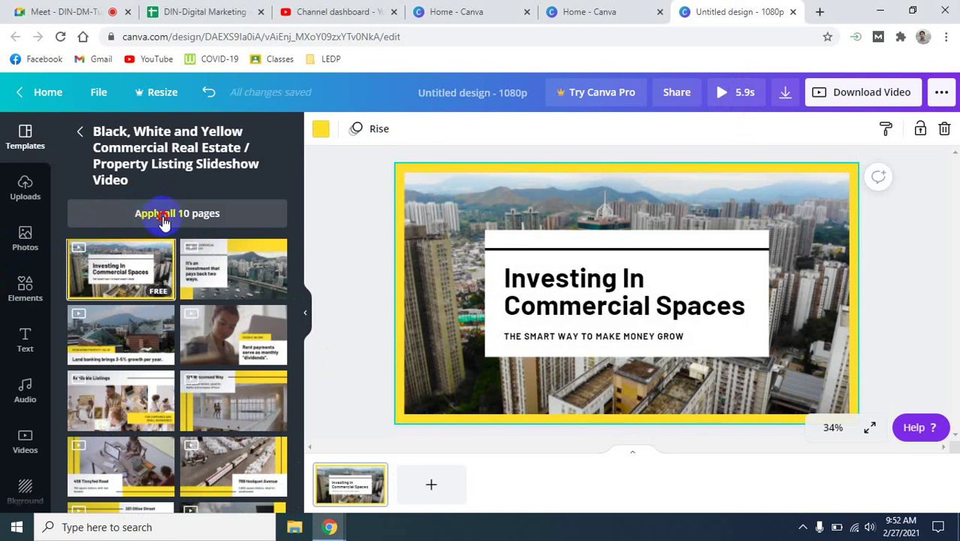
click(164, 217)
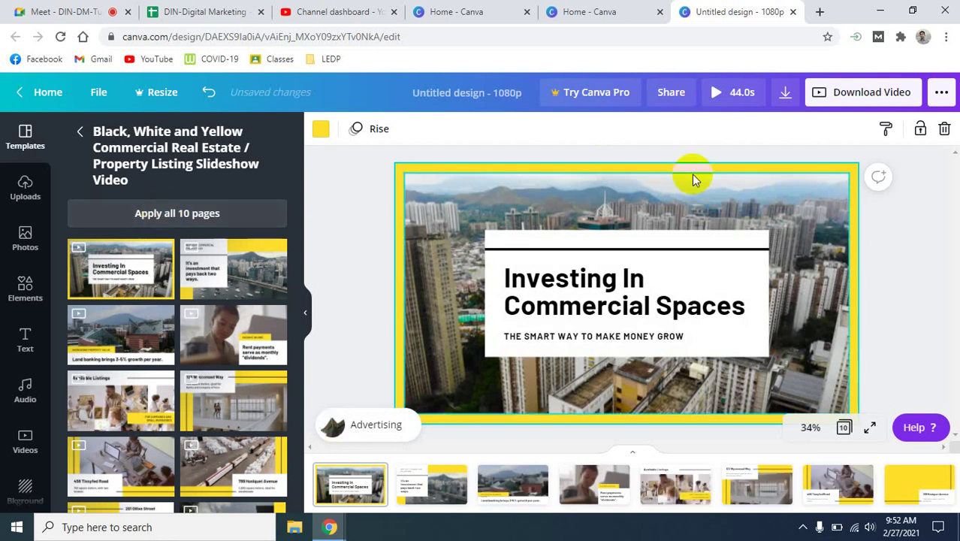
click(345, 483)
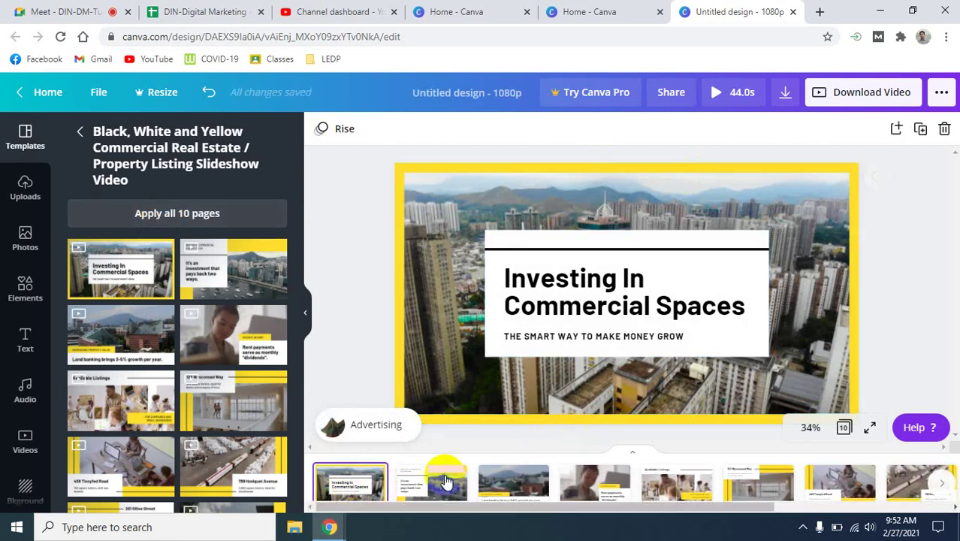
- Look through the design's second to seventh pages and return to the first page
click(413, 489)
click(513, 485)
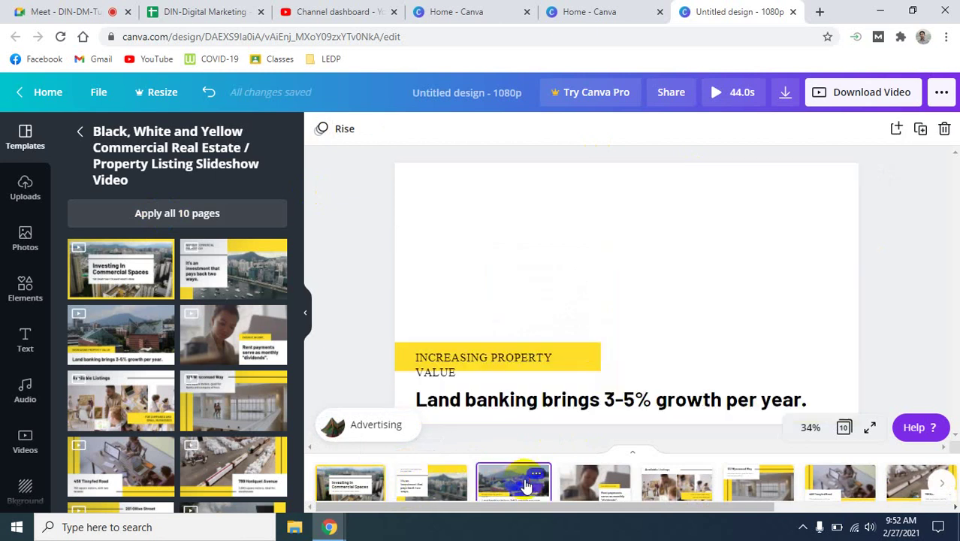
click(598, 484)
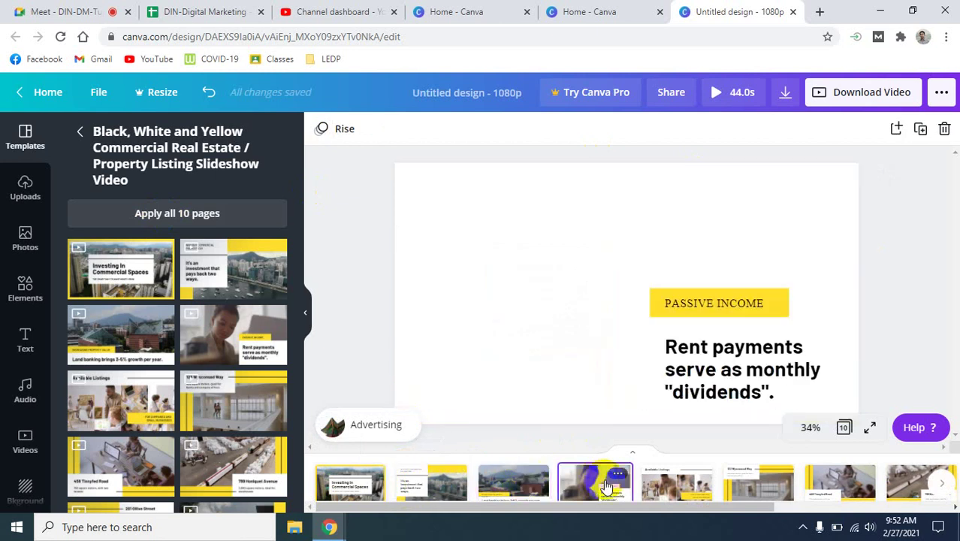
click(678, 488)
click(754, 487)
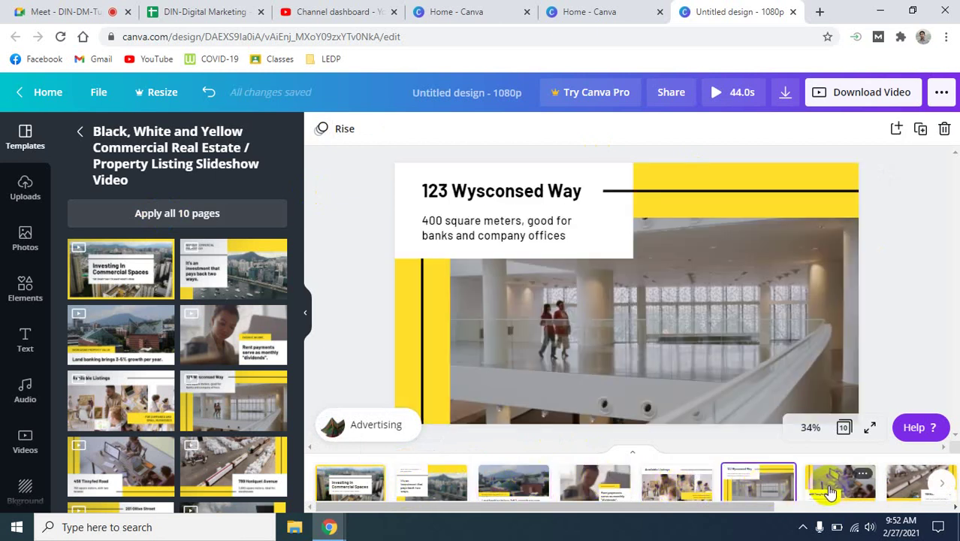
click(837, 485)
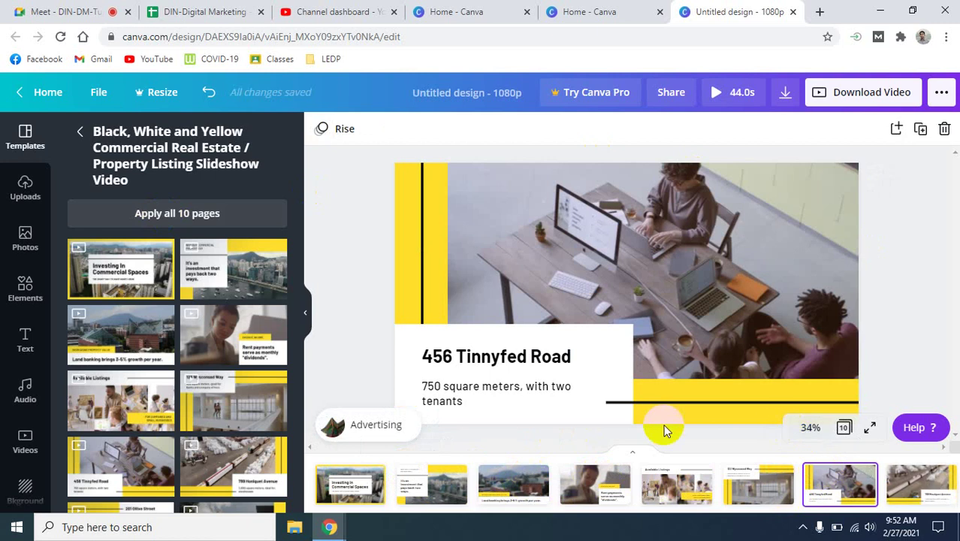
click(336, 488)
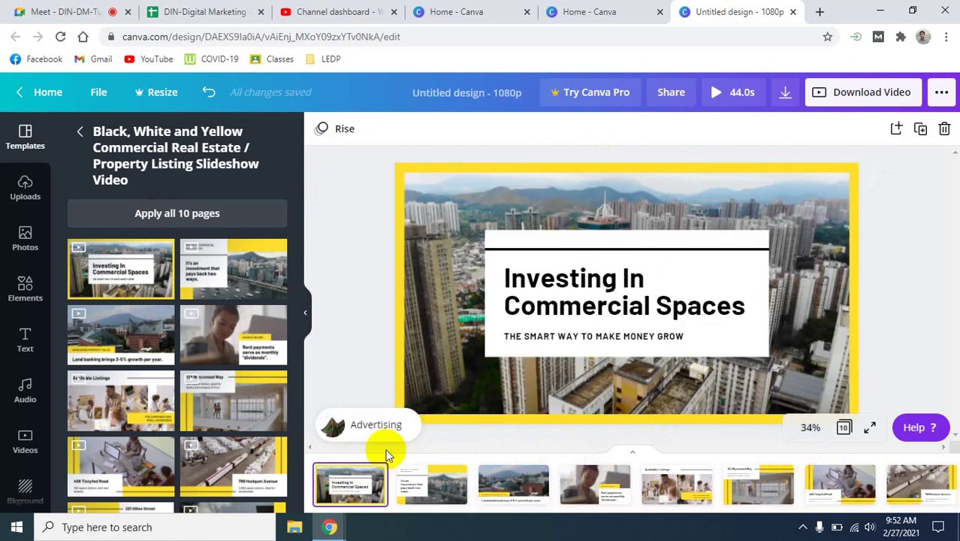
- Inspect the background video and text elements on the title page, and view the second and third pages
click(426, 344)
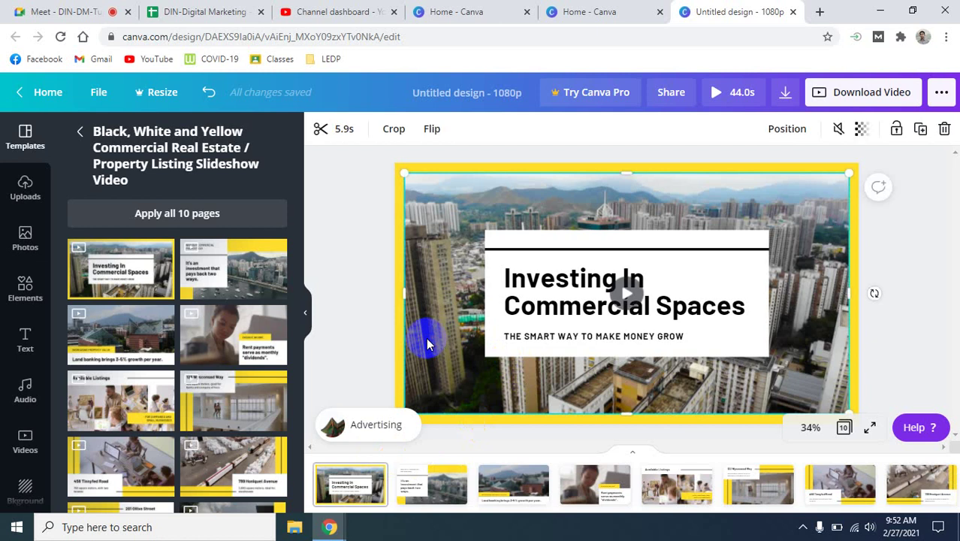
click(558, 314)
double_click(541, 338)
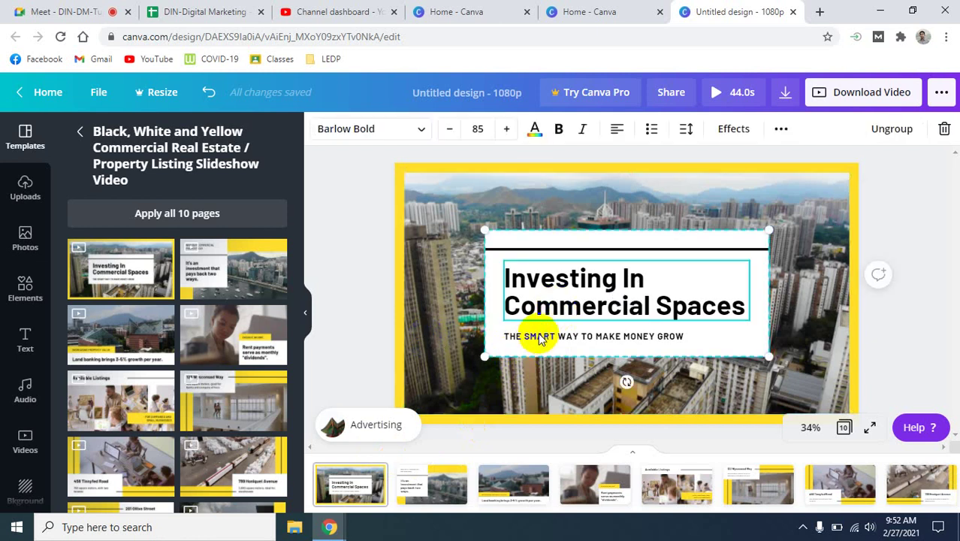
click(517, 373)
click(429, 484)
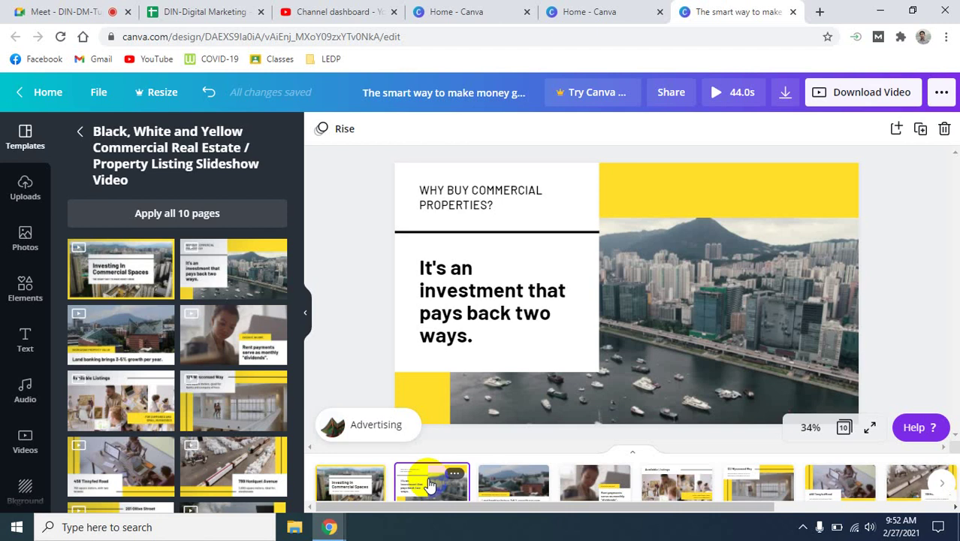
click(513, 482)
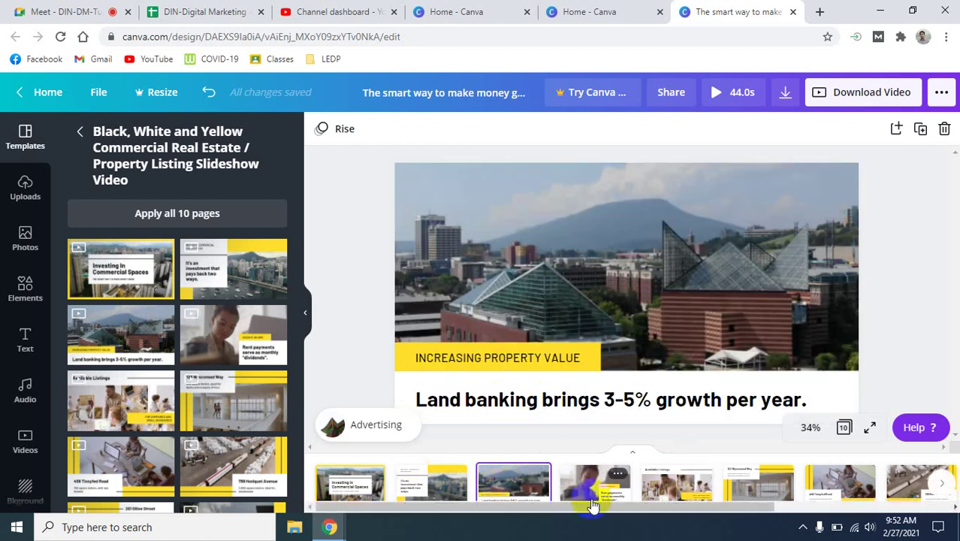
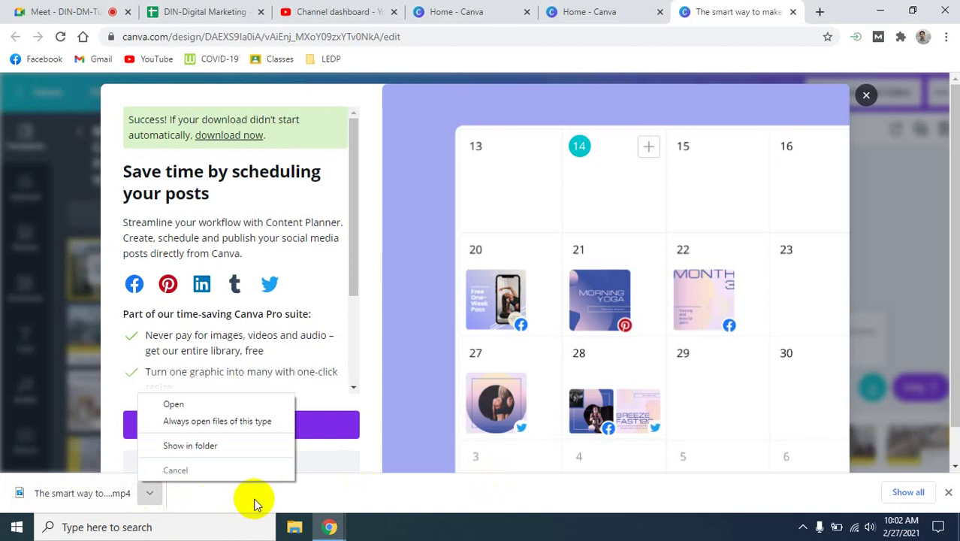
- Show the downloaded "The smart way to make money grow.mp4" in its folder, resize the folder window and close it
click(204, 446)
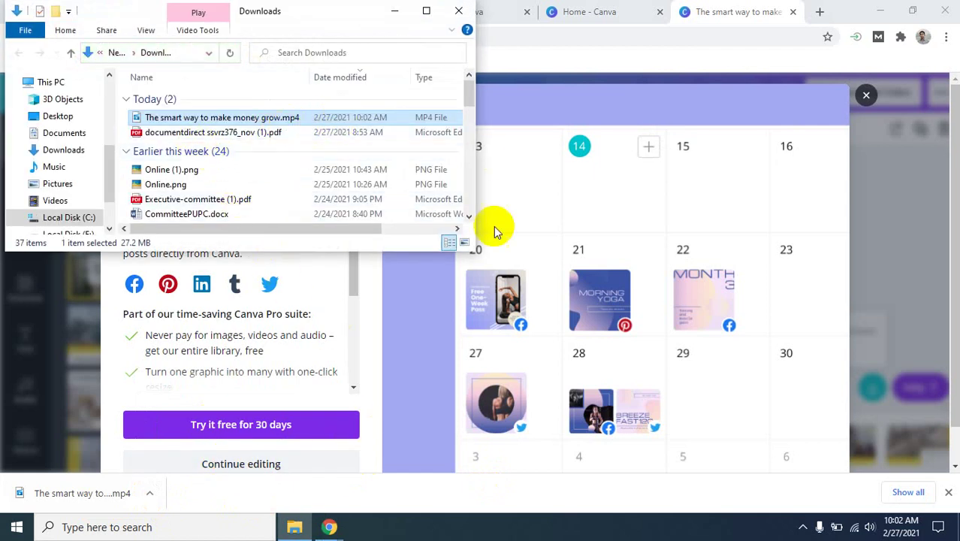
drag(475, 259, 862, 507)
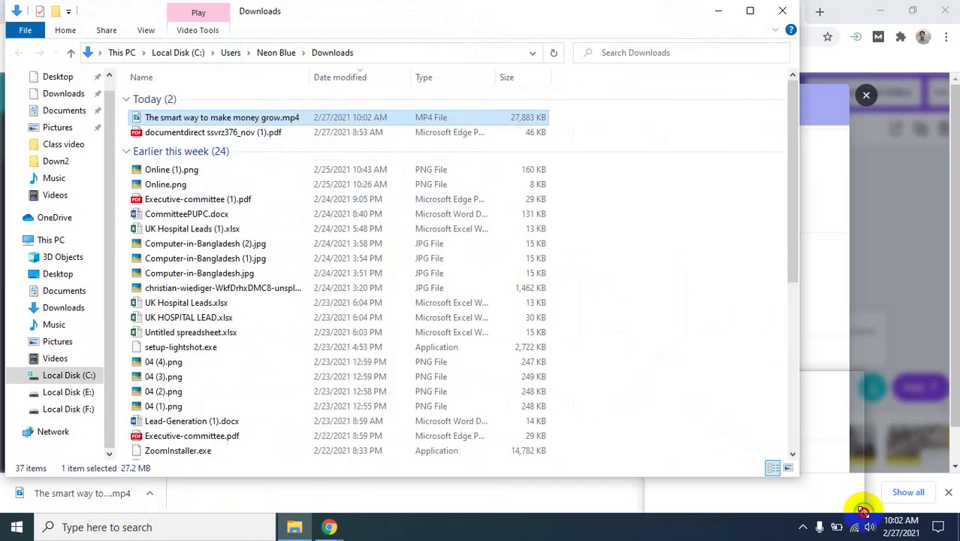
drag(702, 393, 617, 309)
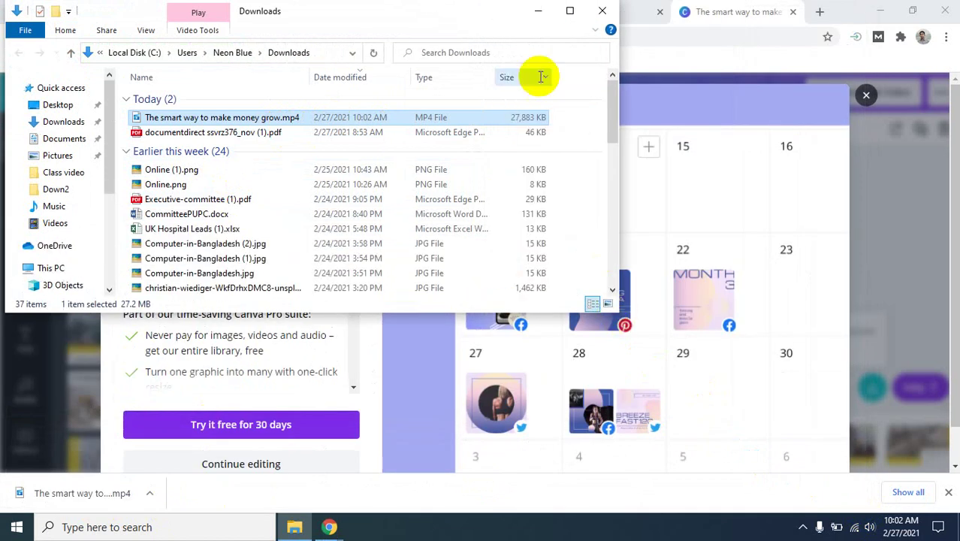
click(603, 11)
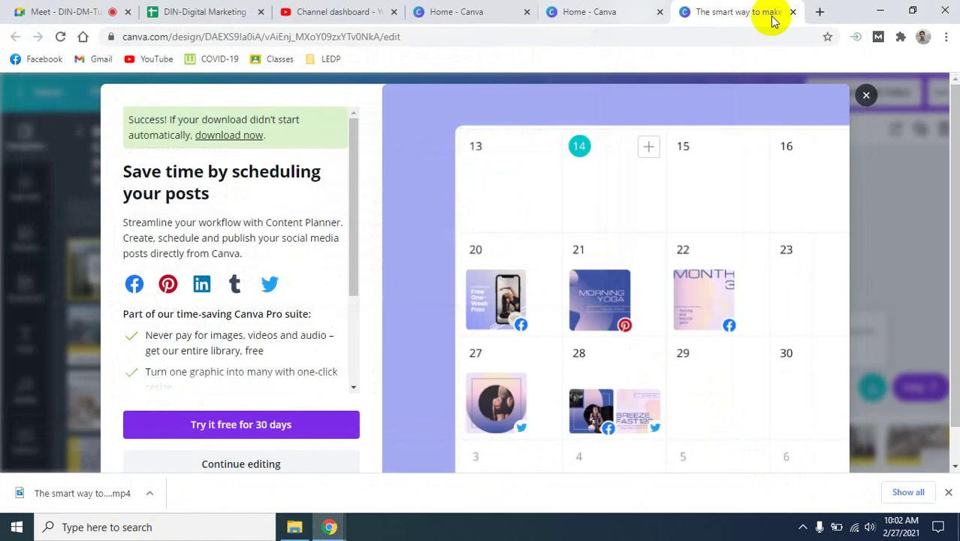
- Dismiss Canva's post-download offer, switch to the YouTube Studio channel dashboard and minimise the browser to reach the desktop
click(866, 96)
click(379, 13)
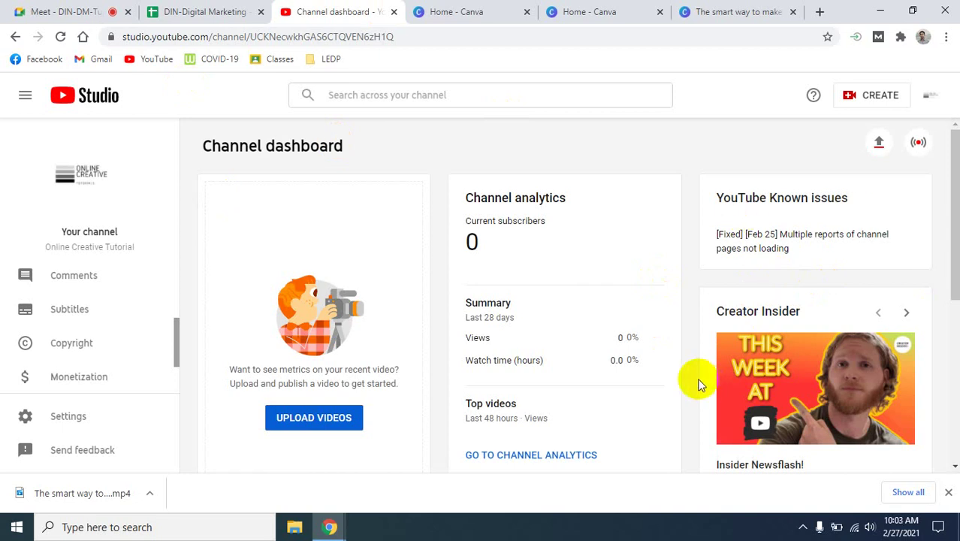
click(877, 11)
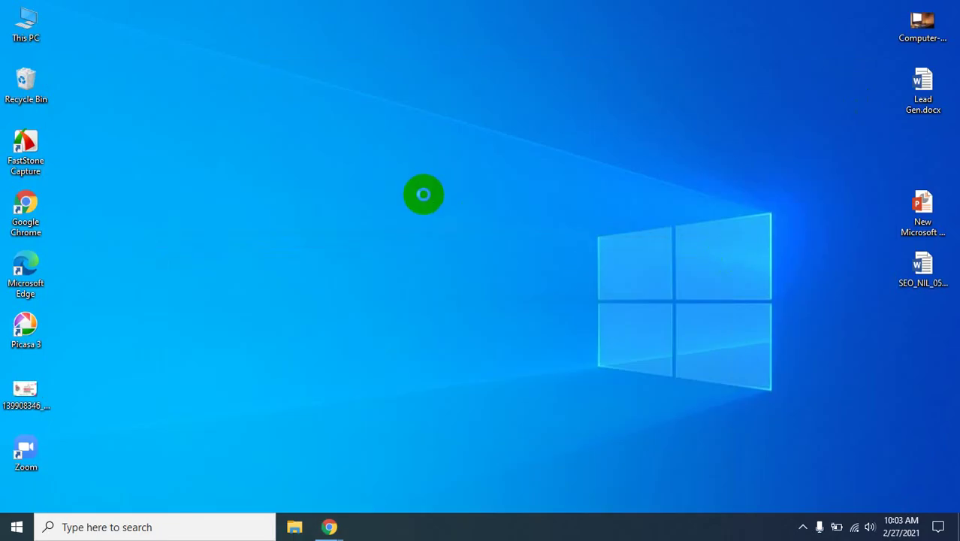
right_click(423, 195)
click(476, 229)
right_click(322, 181)
click(364, 220)
right_click(365, 224)
click(408, 259)
- Move "The smart way to make money grow.mp4" from the Downloads folder to the desktop
click(27, 24)
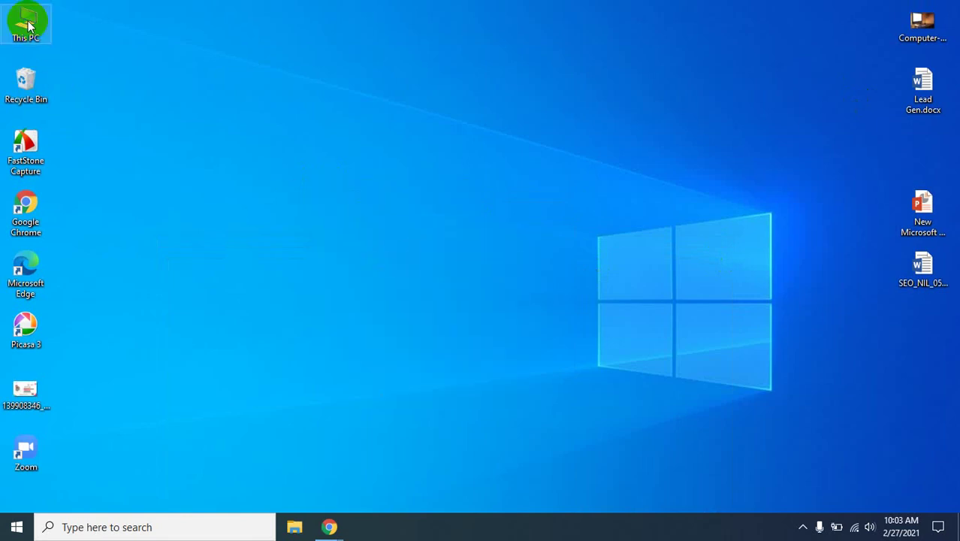
double_click(27, 24)
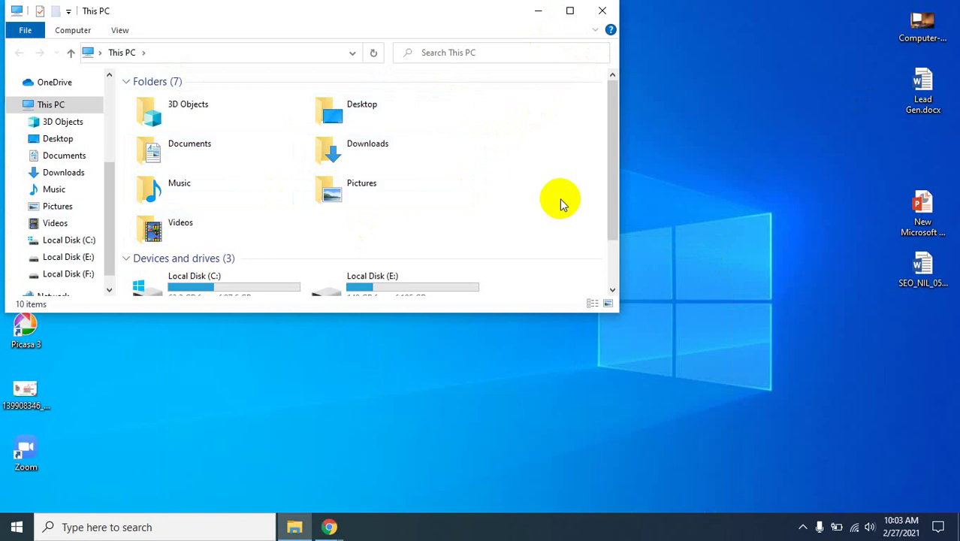
double_click(350, 150)
double_click(300, 117)
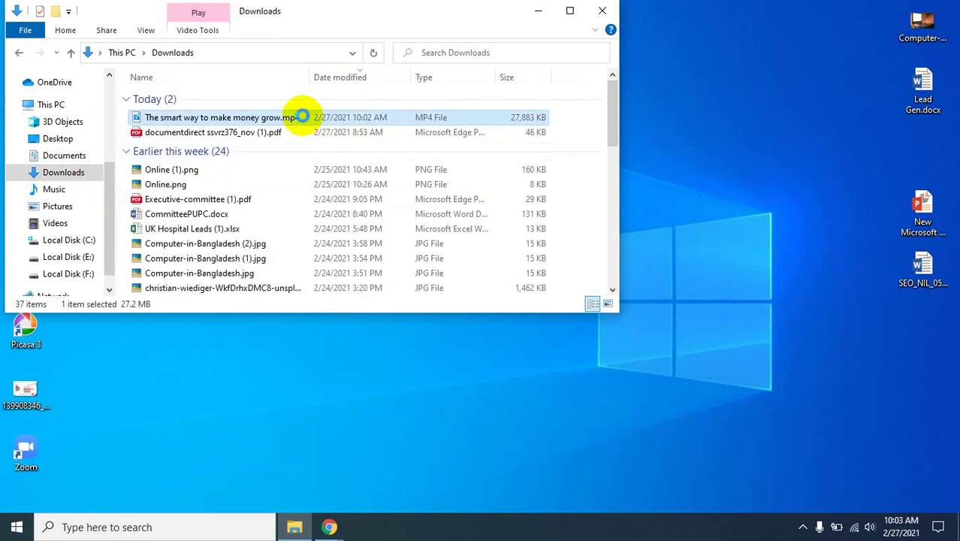
right_click(301, 117)
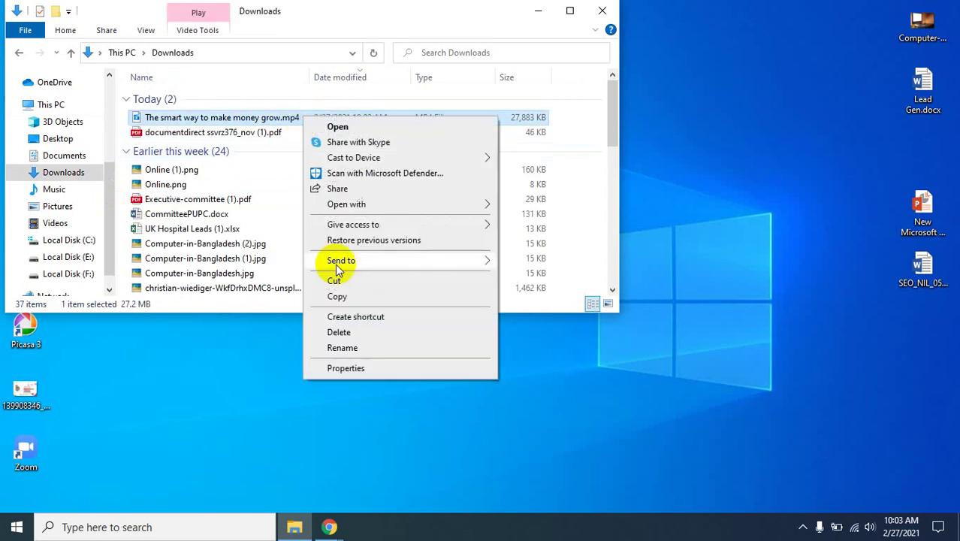
click(357, 279)
click(537, 11)
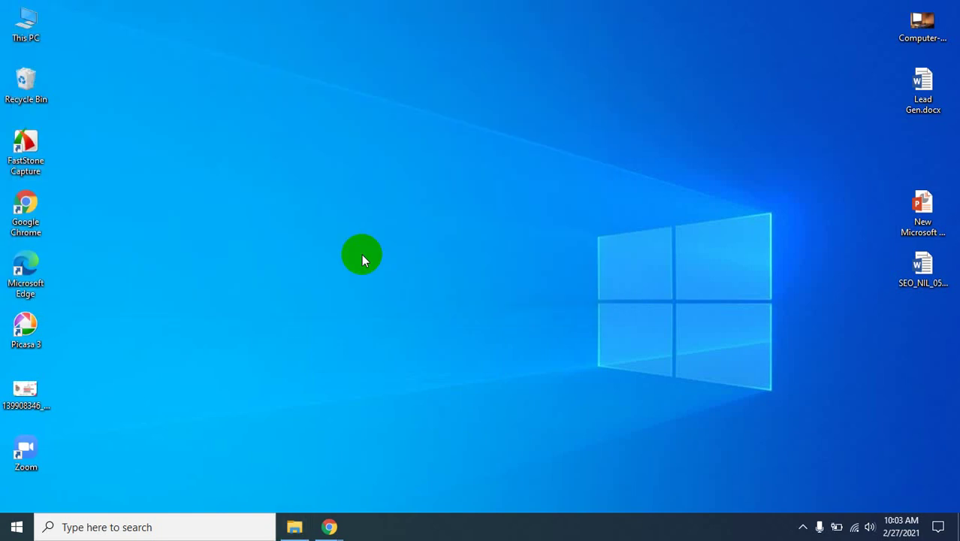
right_click(359, 255)
click(395, 317)
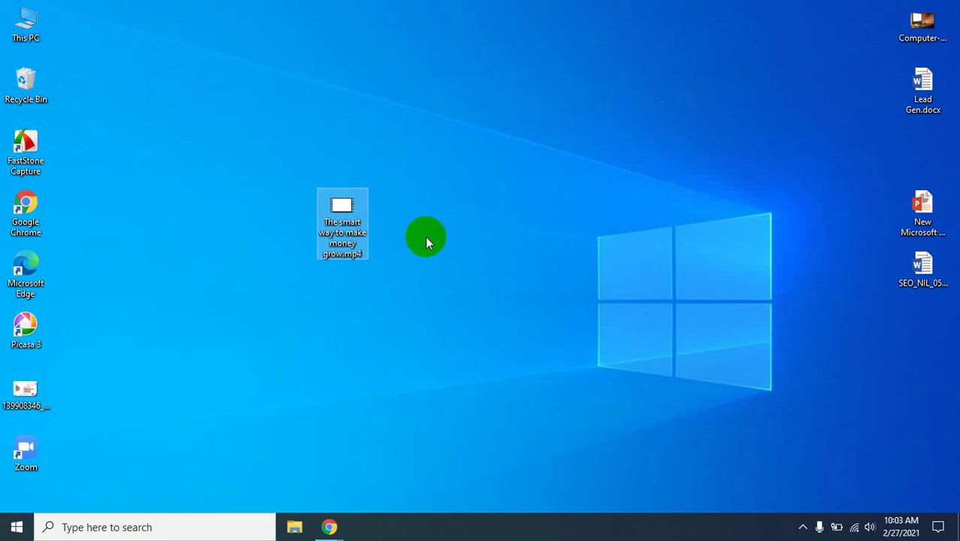
- Rename the video file on the desktop as "How-to-create-video-in-canva.mp4"
right_click(349, 240)
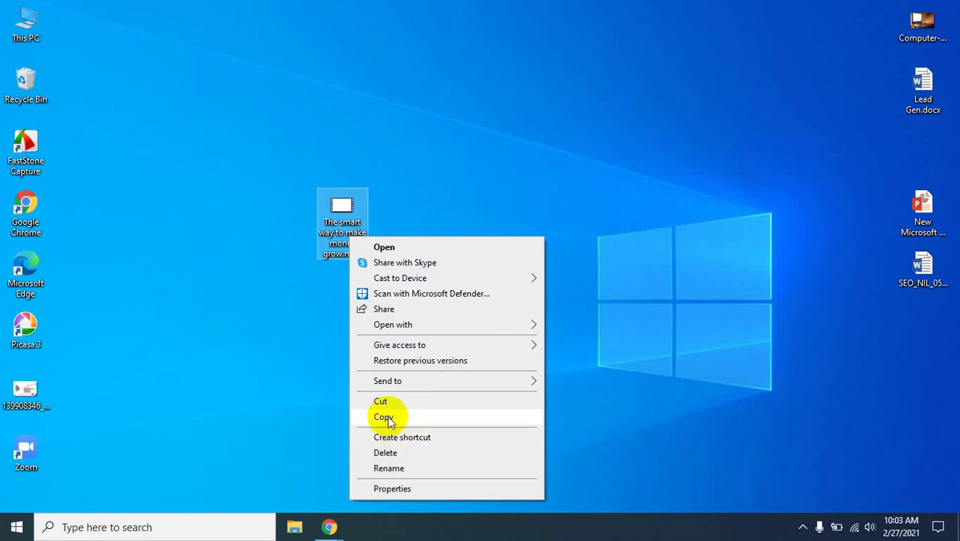
click(398, 467)
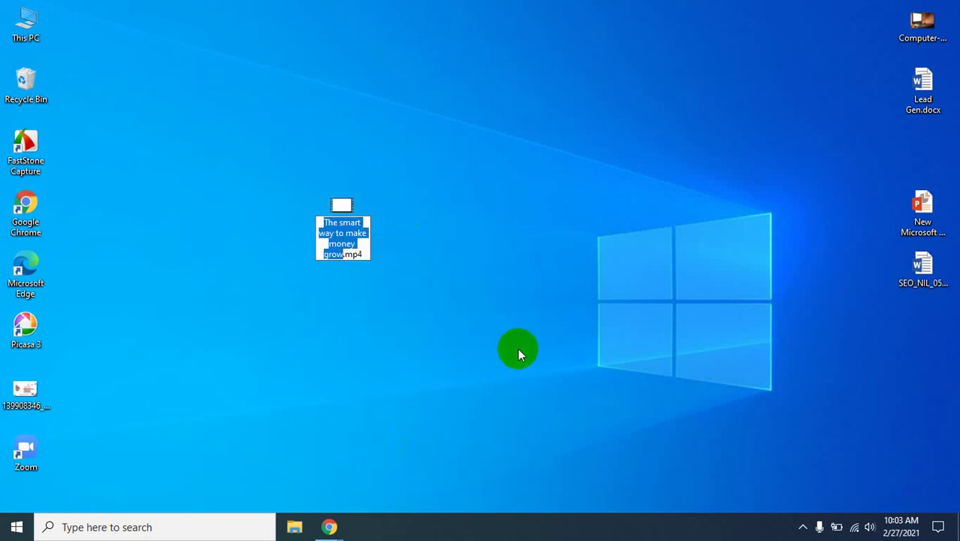
text(H)
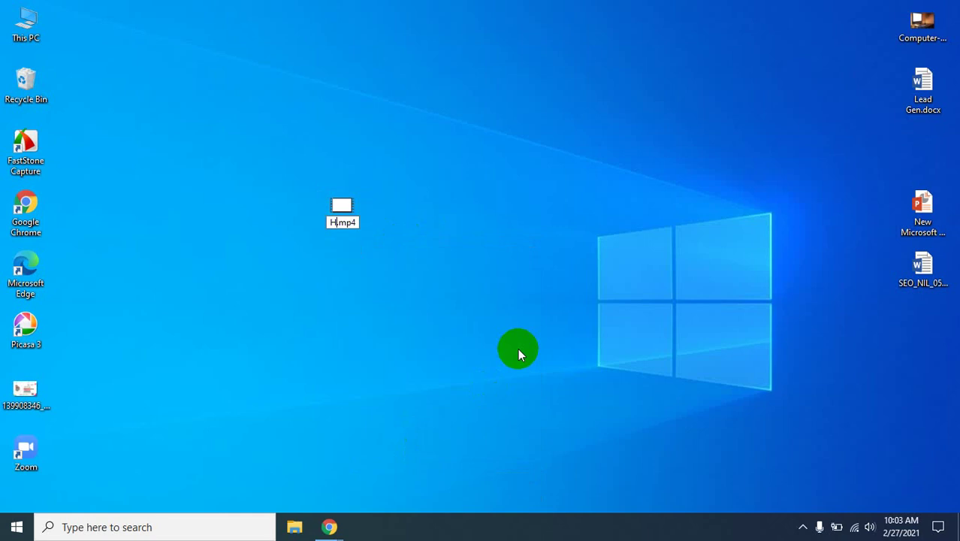
text(ow-)
text(to-c)
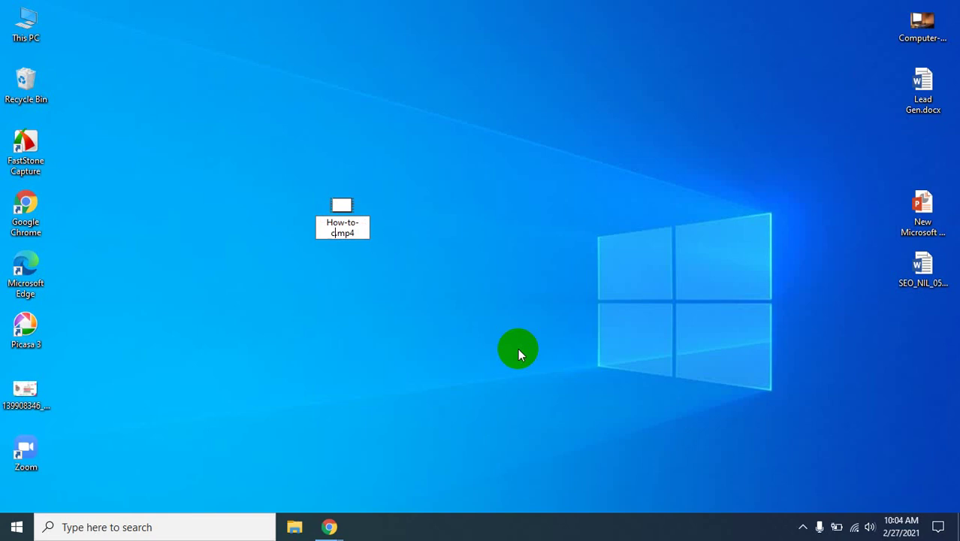
text(reate-video)
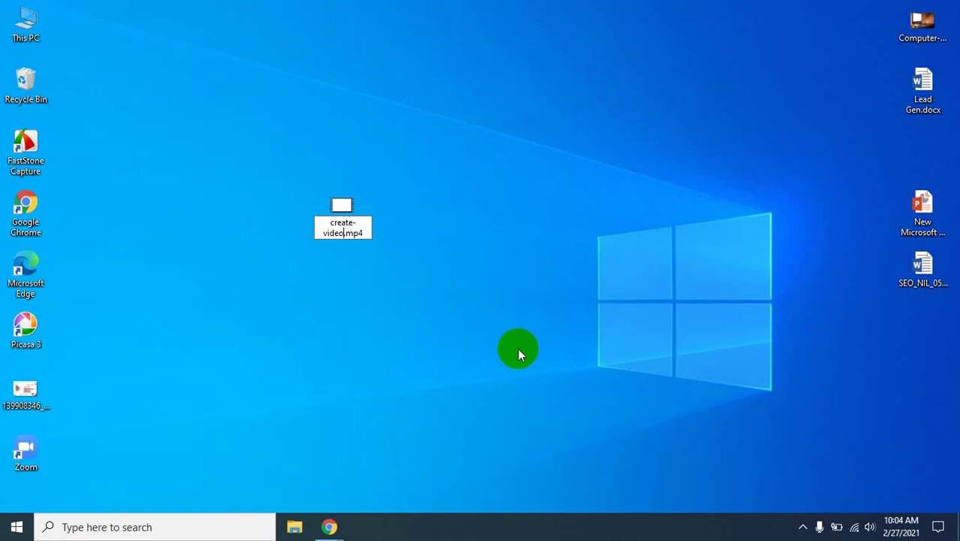
text(-in)
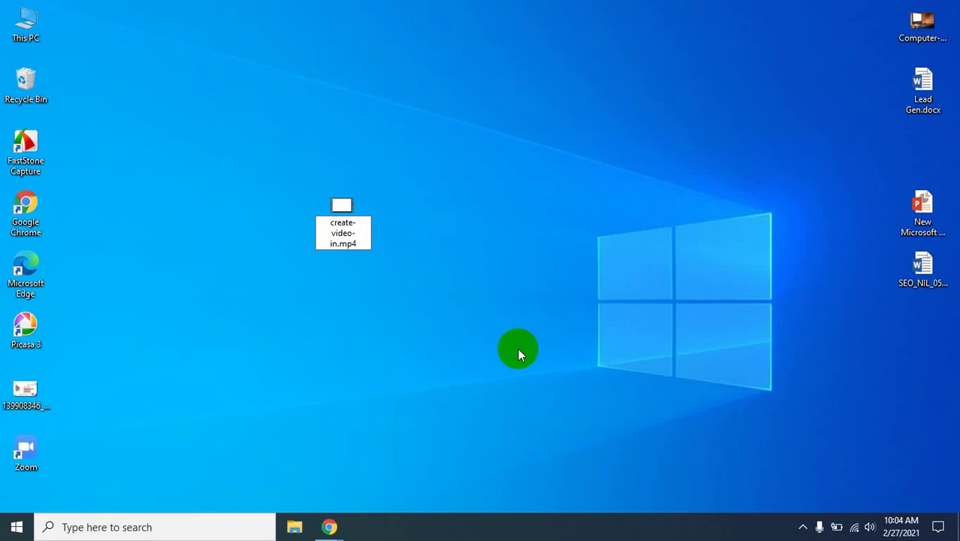
text(-canva)
key(Return)
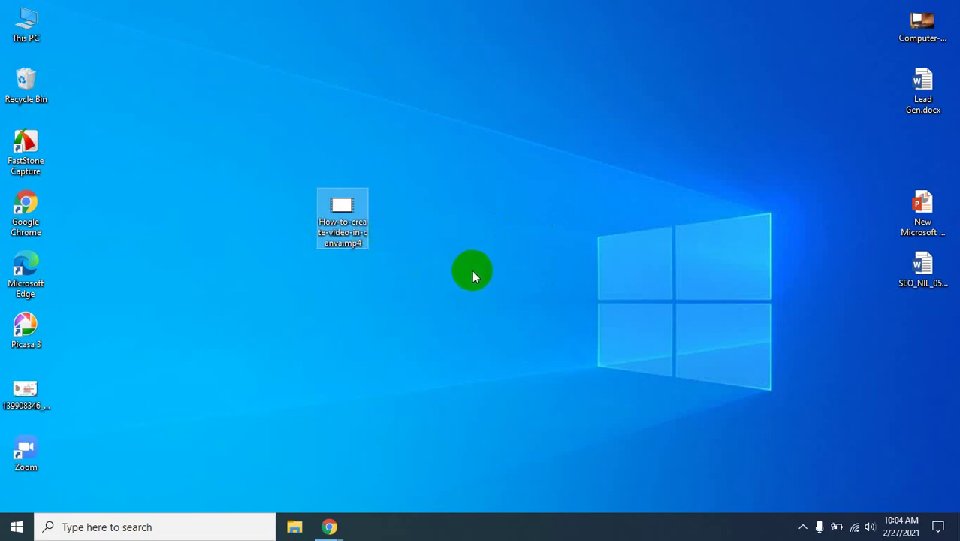
- Check the detailed properties of "How-to-create-video-in-canva.mp4", close them without changes and select the file on the desktop
click(330, 526)
click(312, 502)
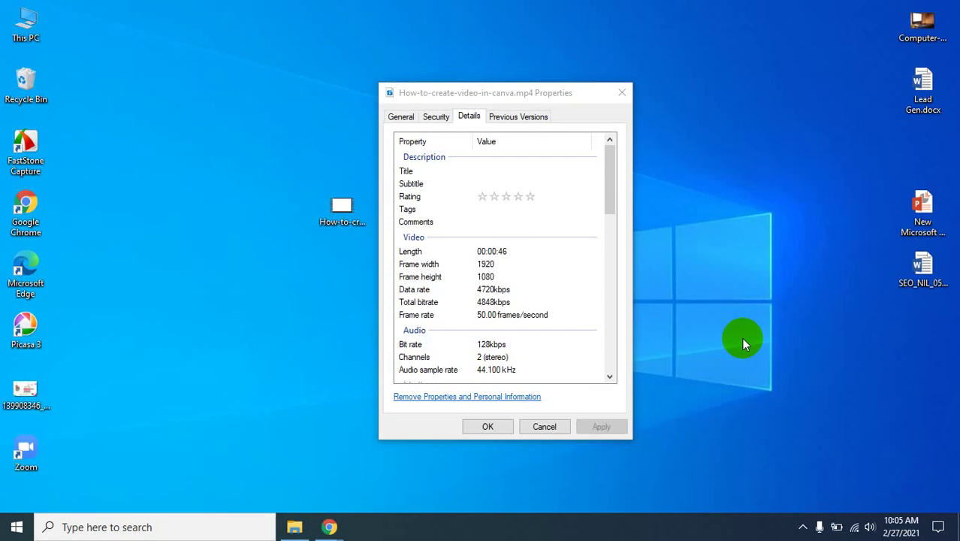
click(545, 425)
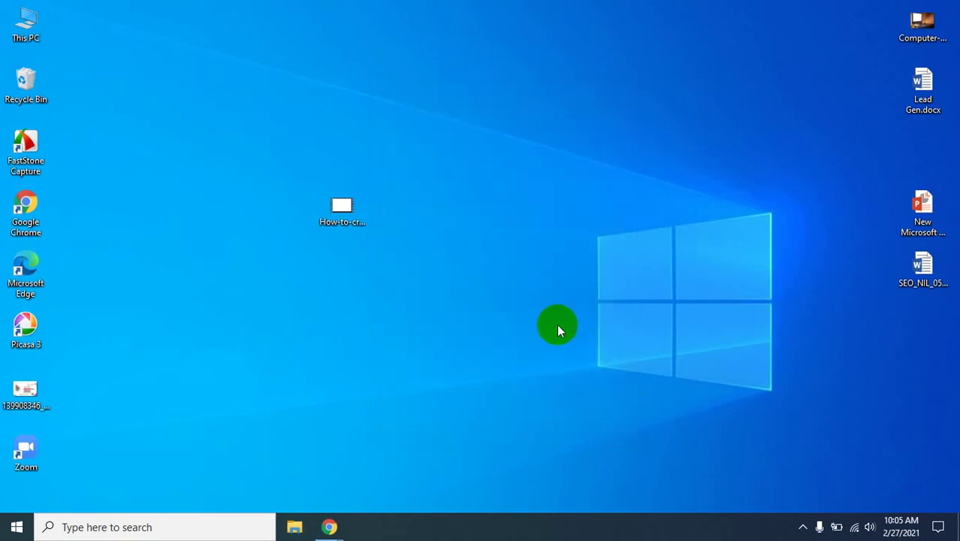
right_click(409, 205)
click(352, 217)
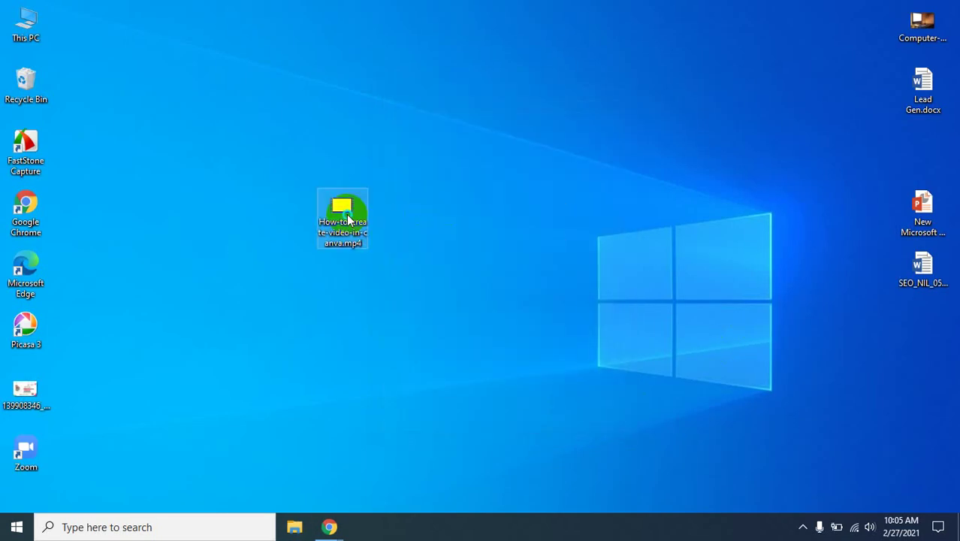
- Open the detailed properties of "How-to-create-video-in-canva.mp4" and reposition the dialog higher on the desktop
right_click(347, 216)
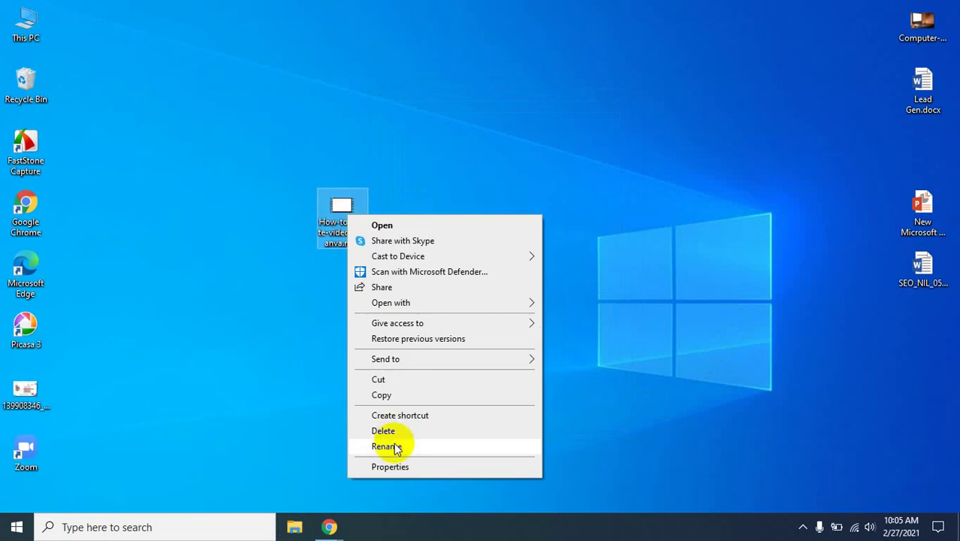
click(392, 467)
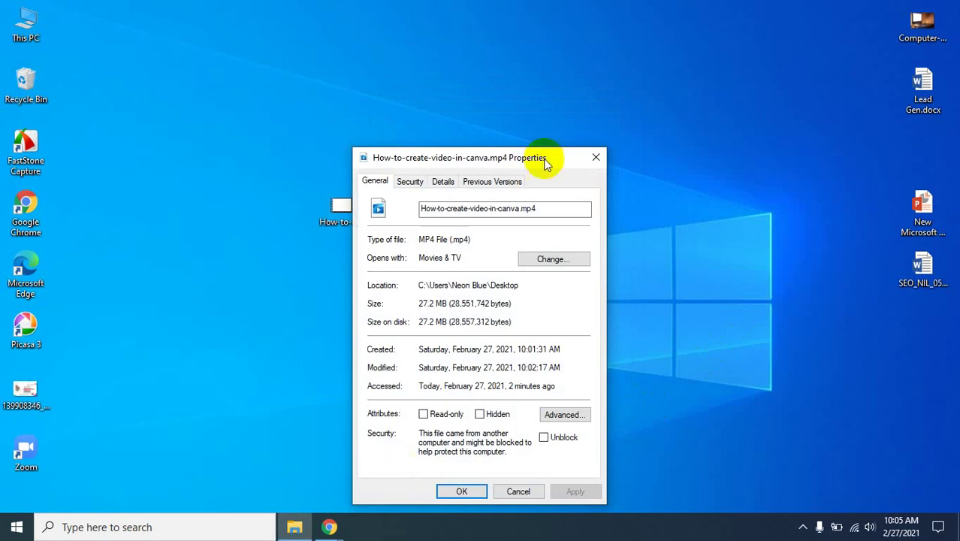
drag(564, 163, 610, 57)
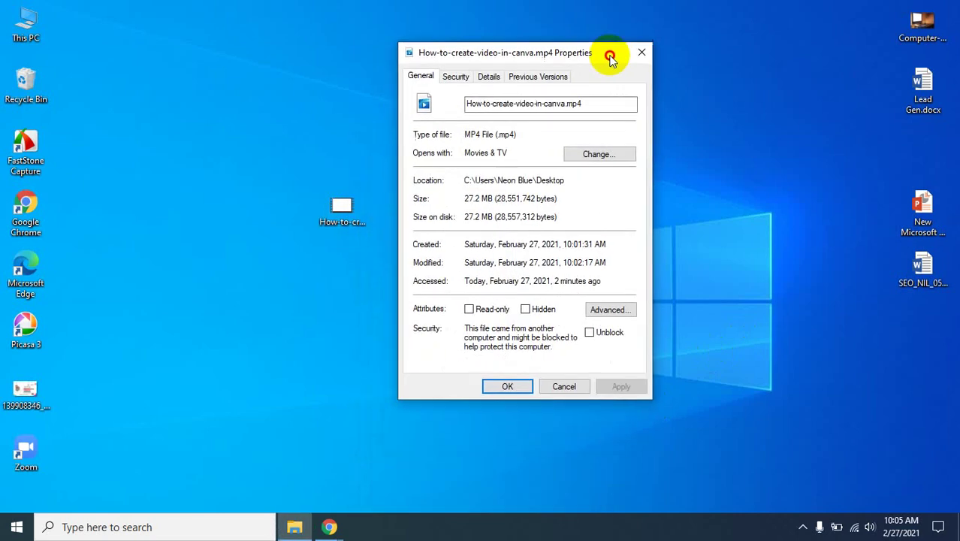
click(489, 77)
- Examine the editable title, subtitle, rating, tags and comments fields and the remaining detailed properties of the video file
click(510, 130)
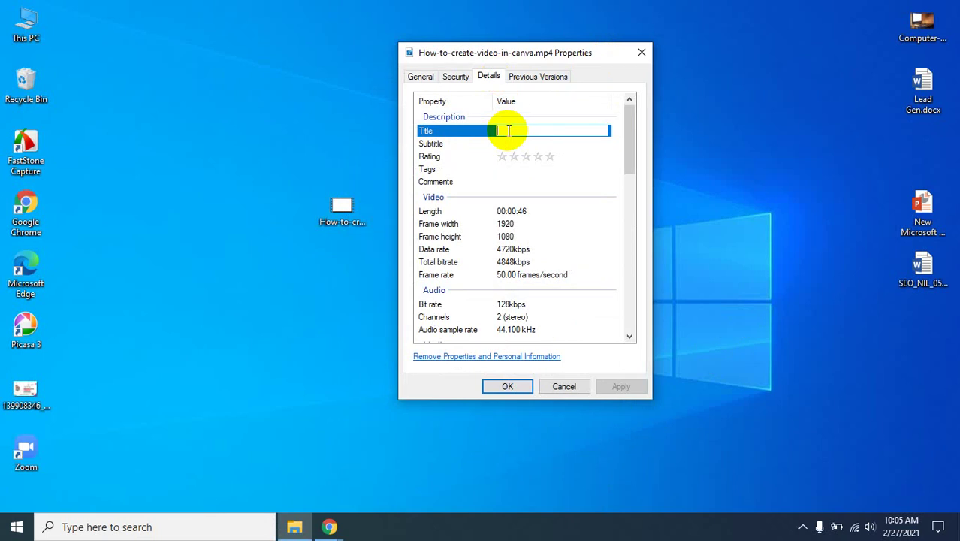
click(515, 143)
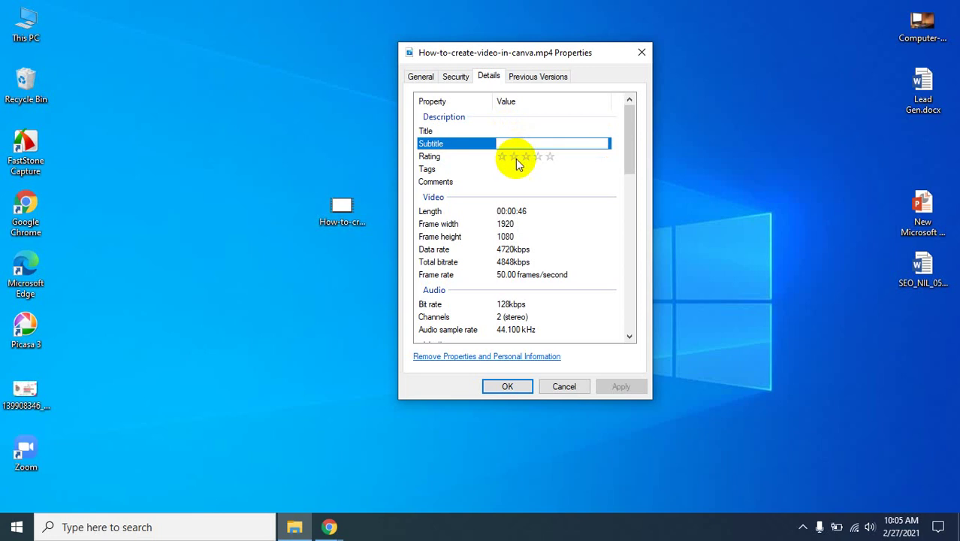
click(549, 156)
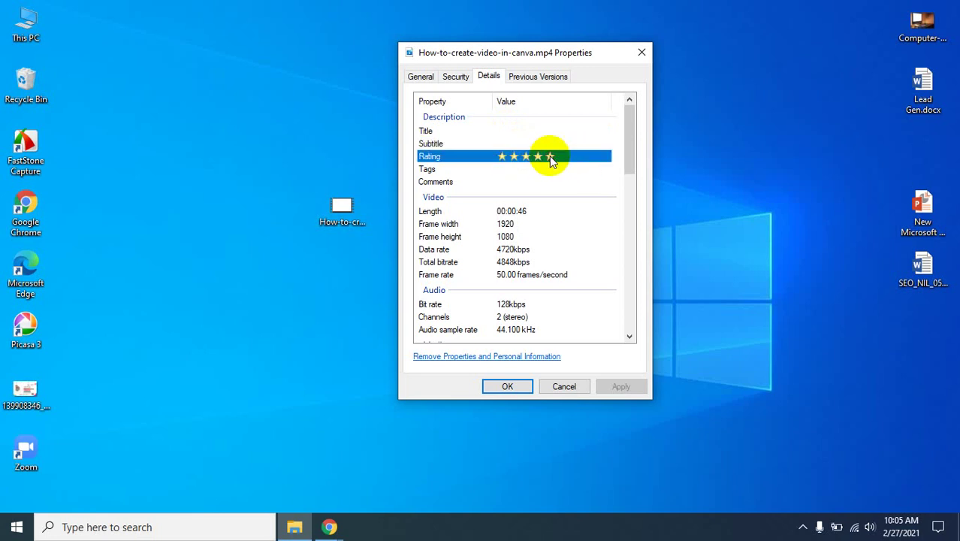
click(541, 169)
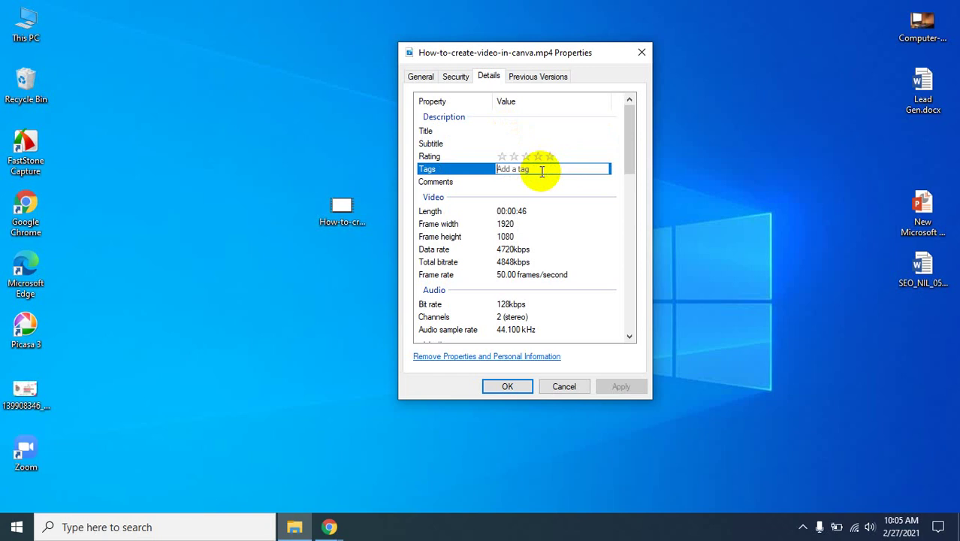
click(535, 184)
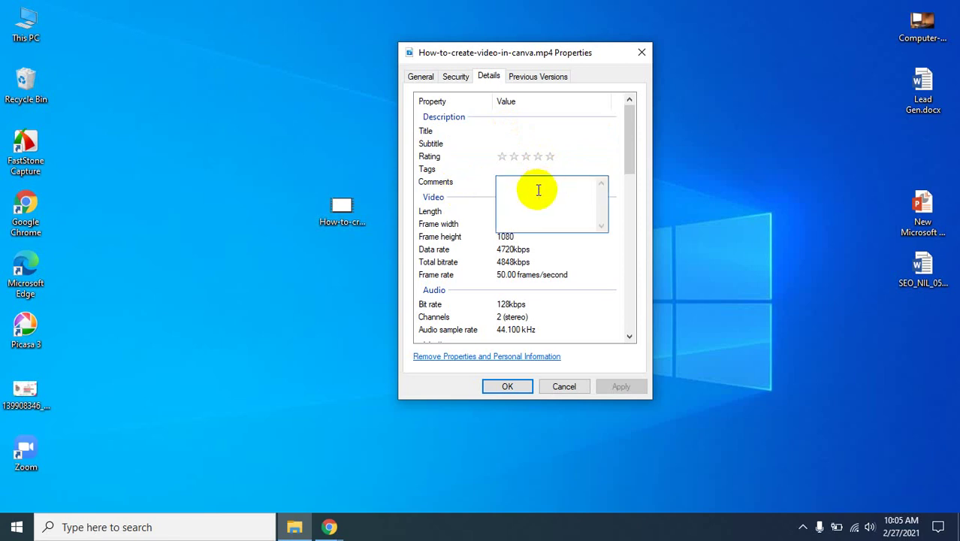
click(617, 175)
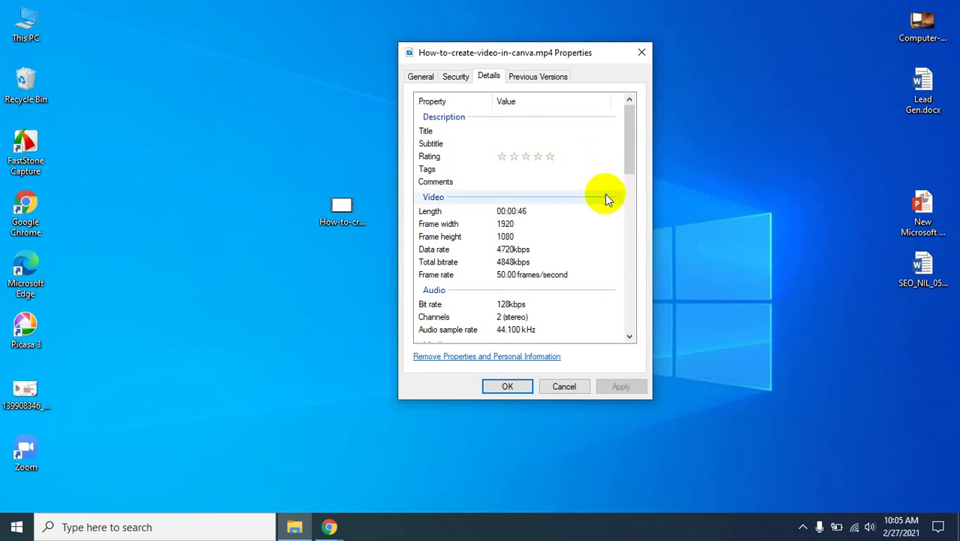
scroll(588, 226, down, 5)
scroll(589, 235, down, 9)
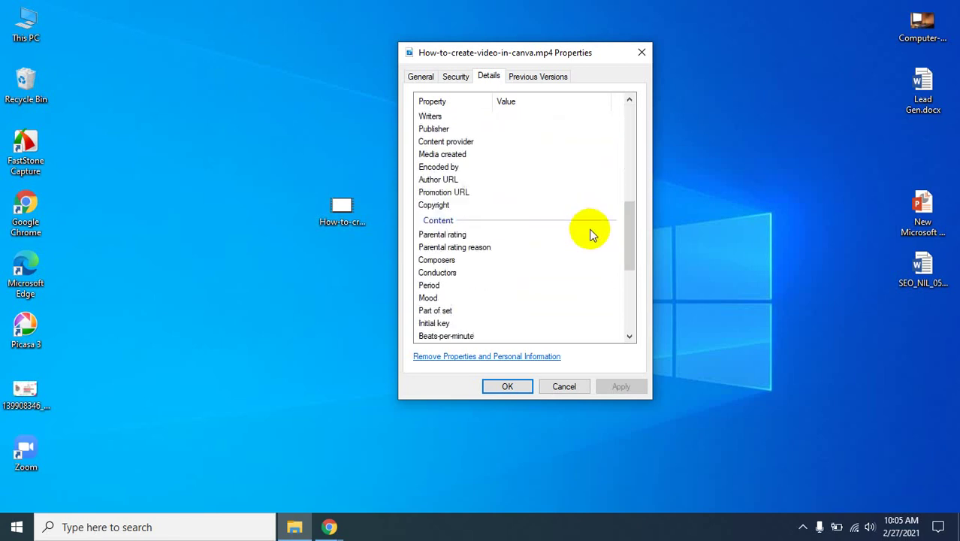
scroll(589, 234, up, 15)
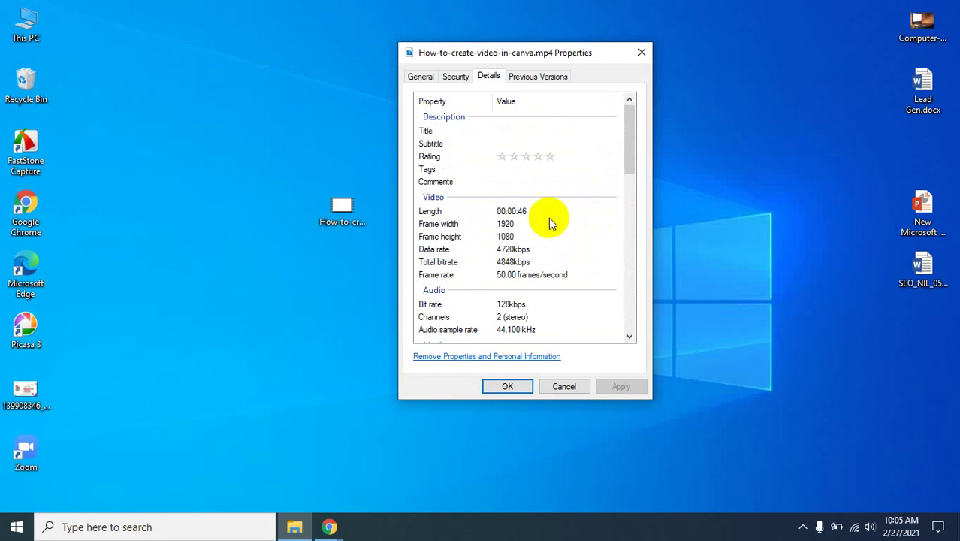
click(499, 143)
click(504, 130)
click(505, 132)
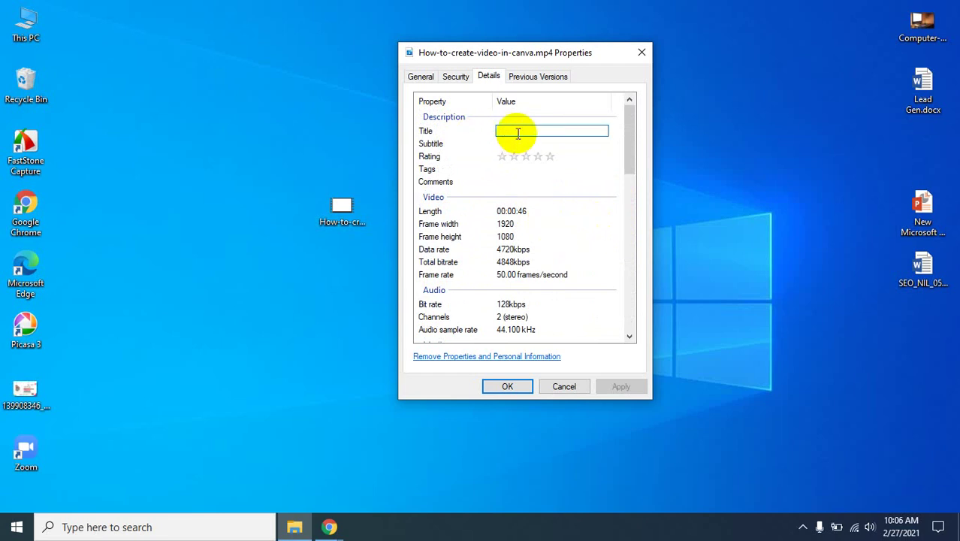
click(561, 157)
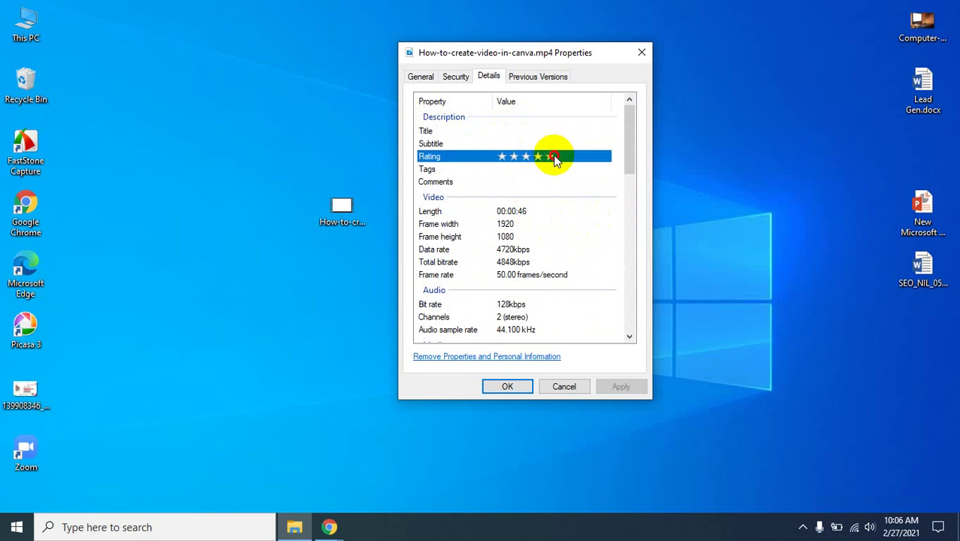
click(528, 168)
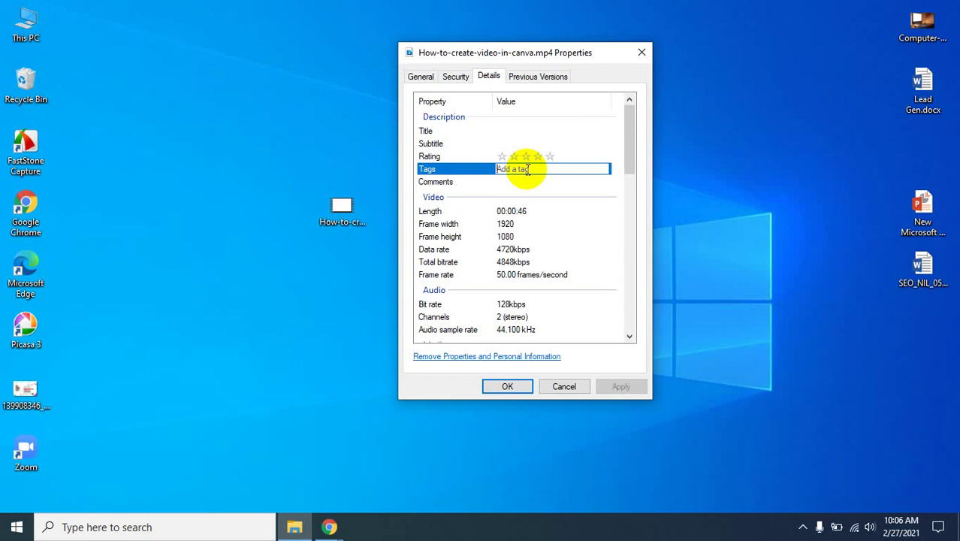
click(528, 183)
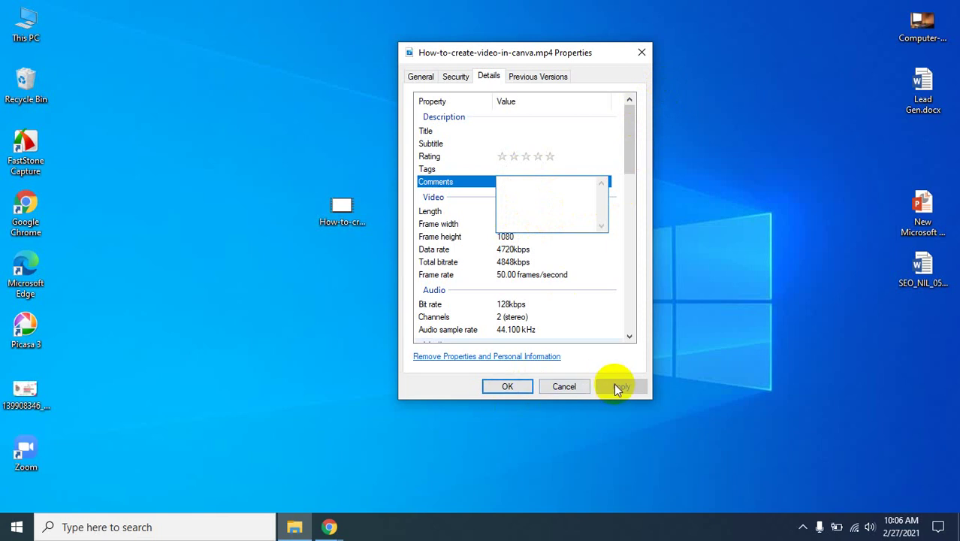
- Add the tag "tutorials" to the video file's properties and apply the change
click(525, 168)
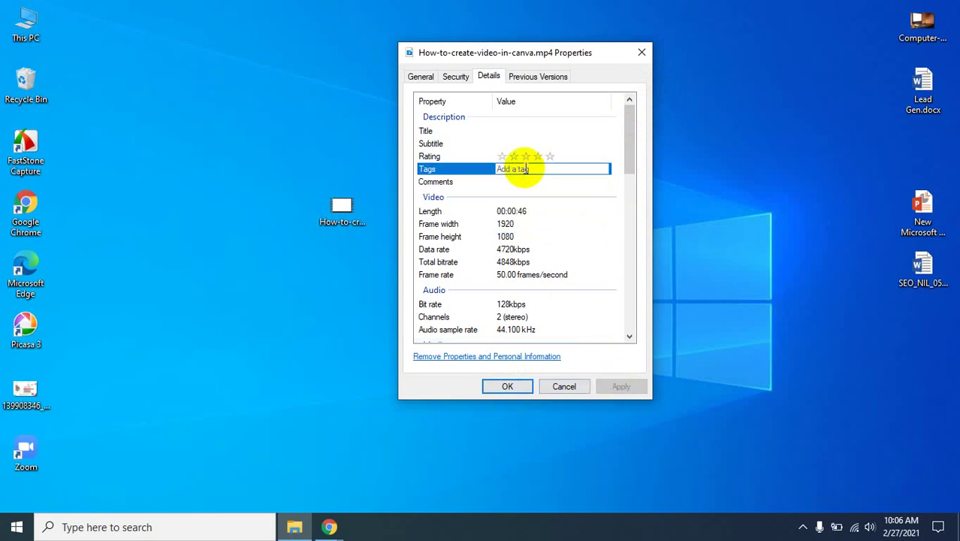
text(tutorials)
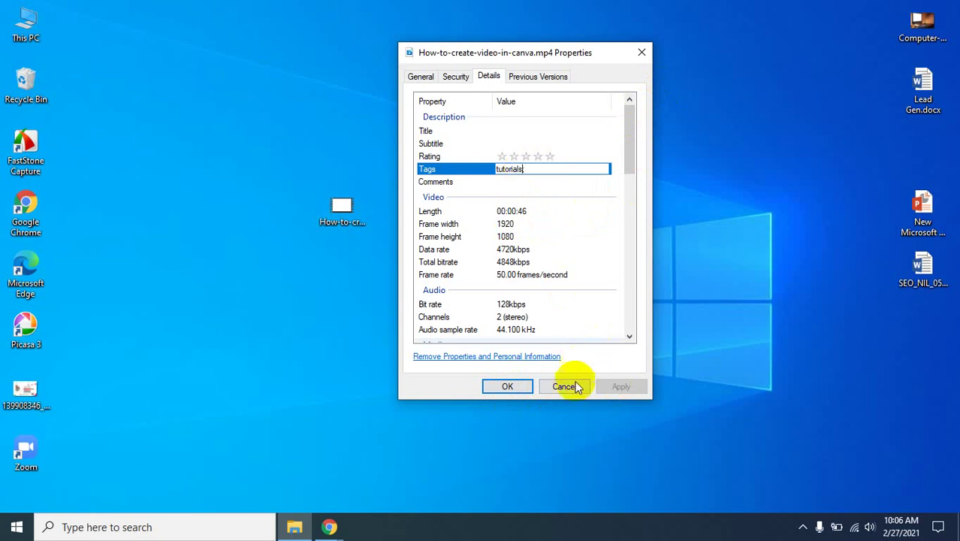
click(564, 181)
click(583, 144)
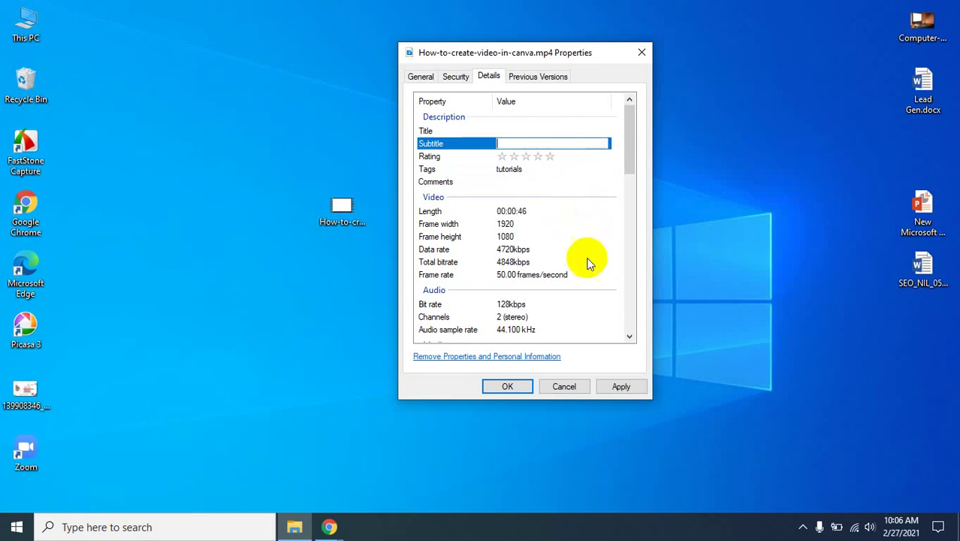
click(614, 384)
click(507, 386)
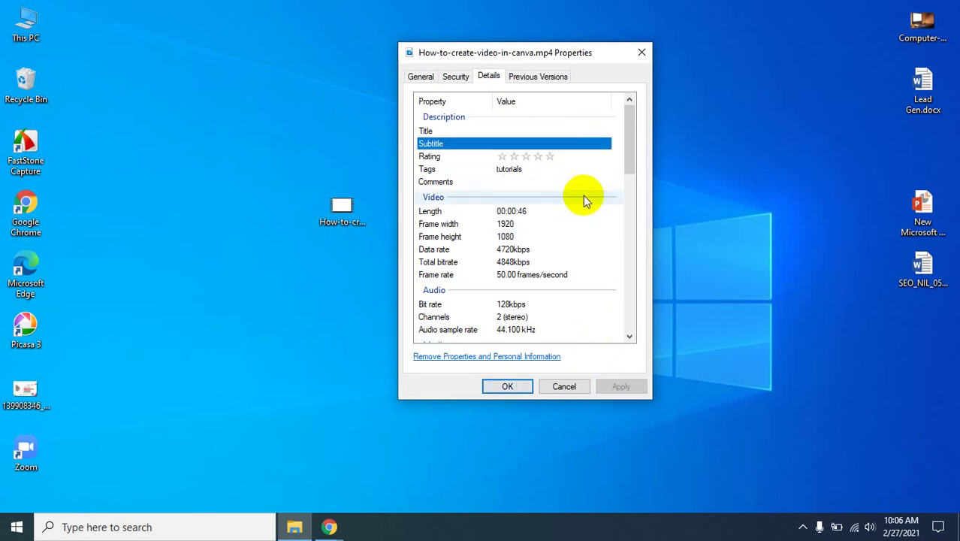
- Set the video file's rating to five stars, apply it, close the properties and refresh the desktop
click(551, 157)
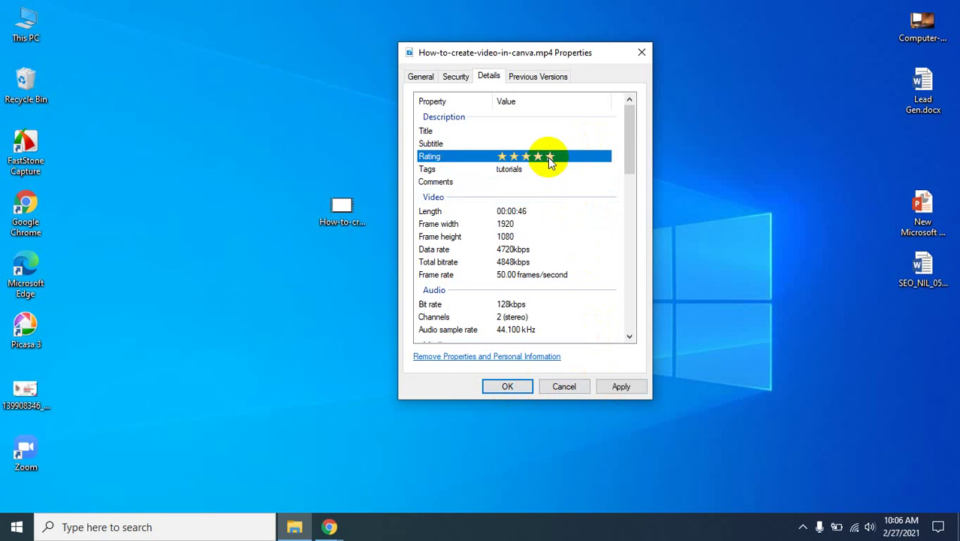
click(621, 386)
click(489, 389)
right_click(522, 191)
click(540, 226)
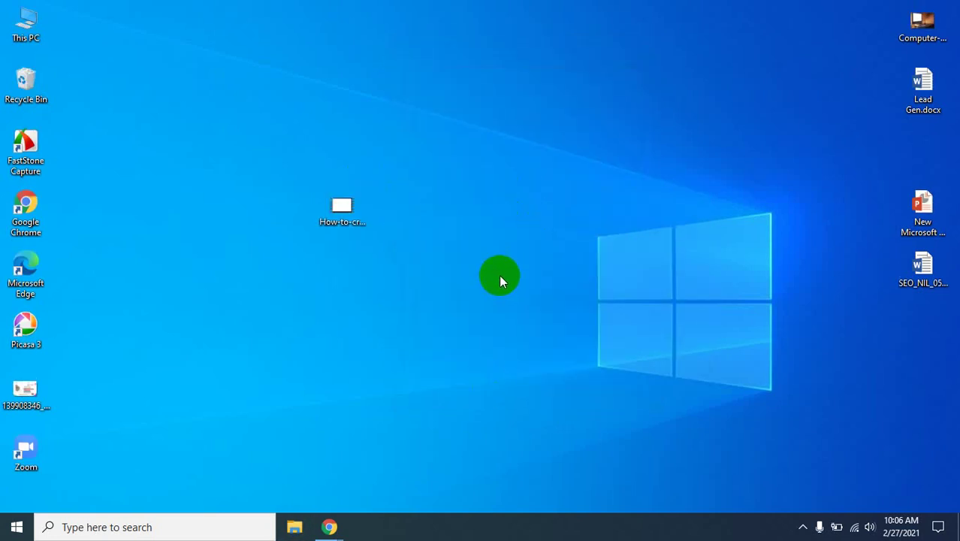
- Switch to YouTube Studio in Chrome and upload "How-to-create-video-in-canva.mp4" from the Desktop folder
mouse_move(329, 527)
click(269, 466)
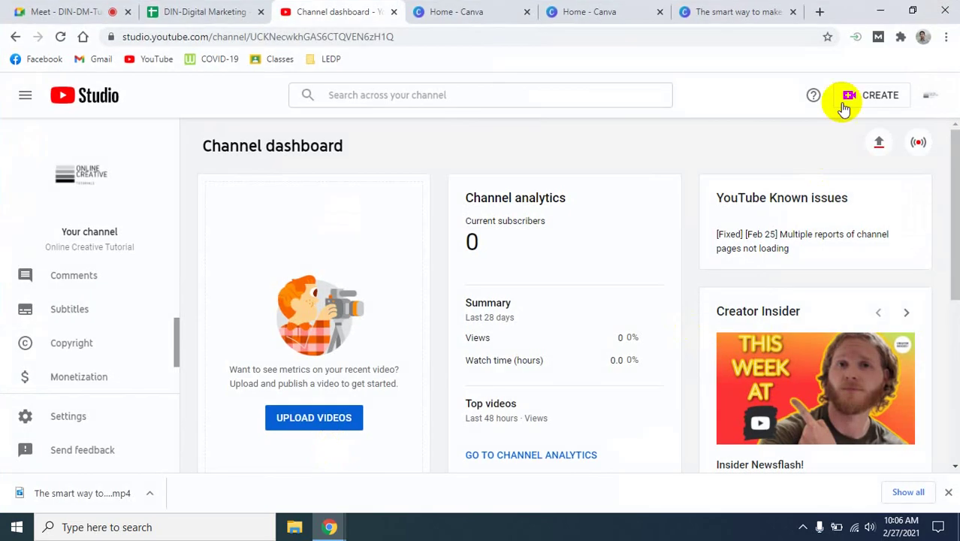
click(873, 145)
click(473, 359)
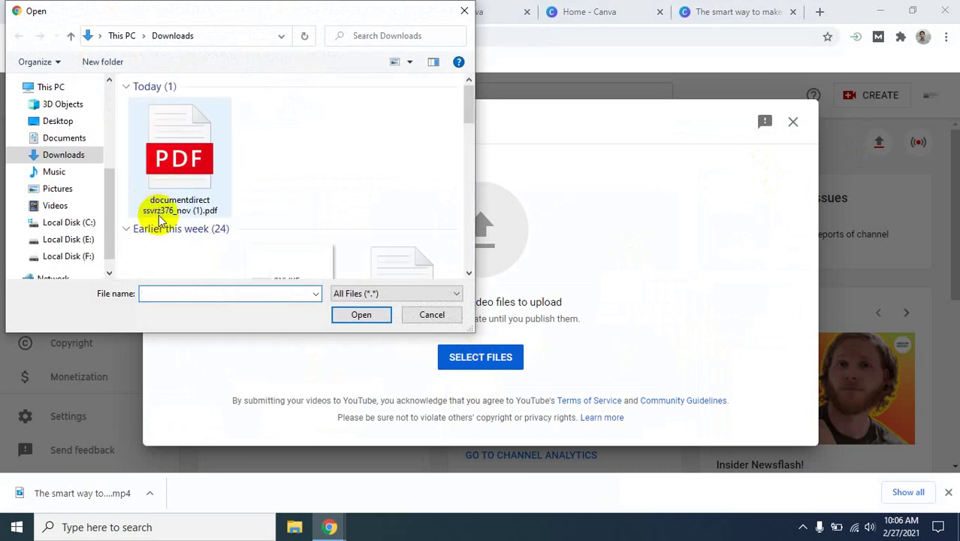
click(64, 124)
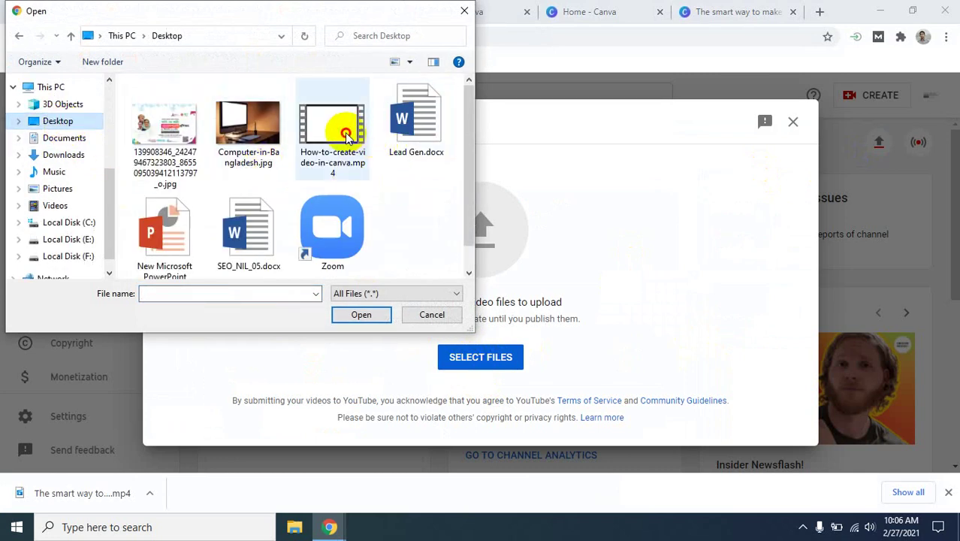
click(348, 137)
click(360, 314)
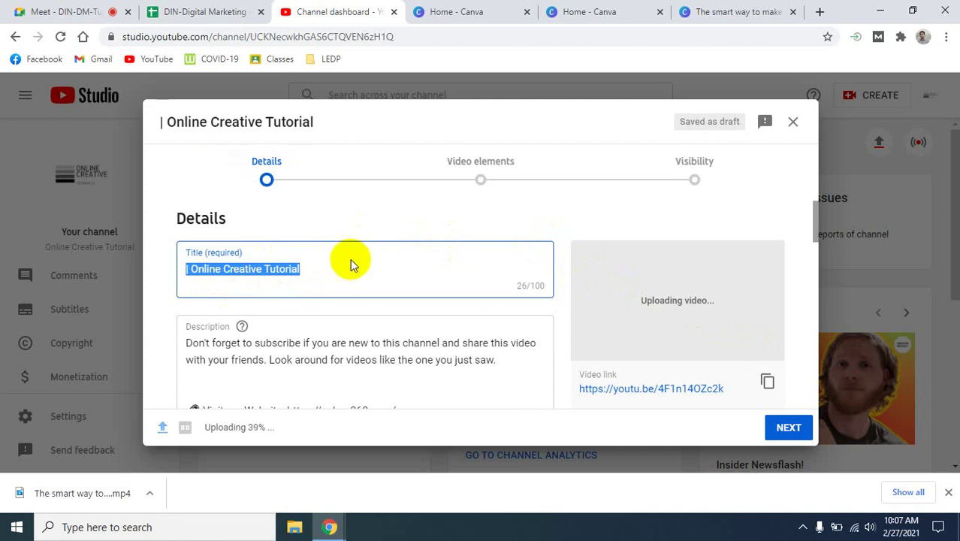
- Insert "How to Create video in canva" before "| Online Creative Tutorial" in the uploaded video's title
click(344, 262)
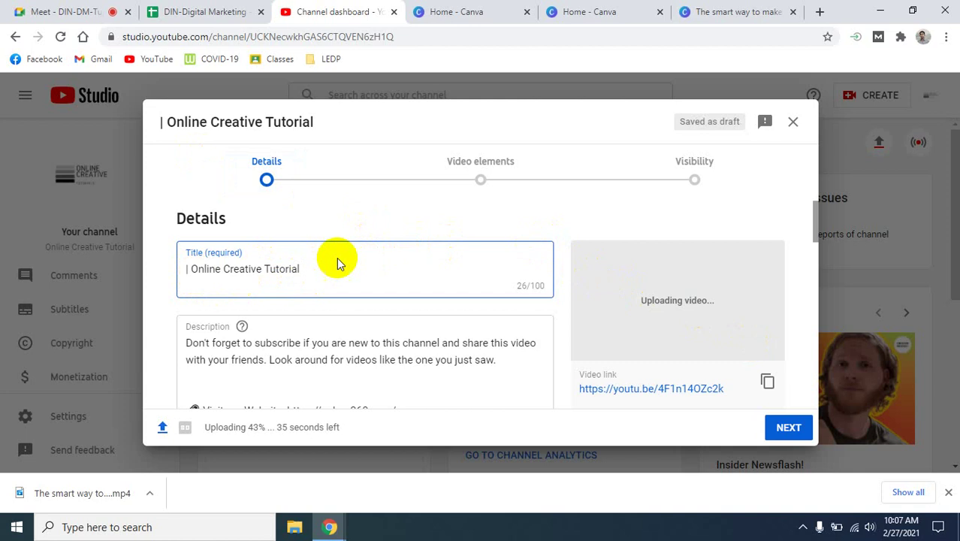
click(349, 268)
drag(349, 269, 182, 268)
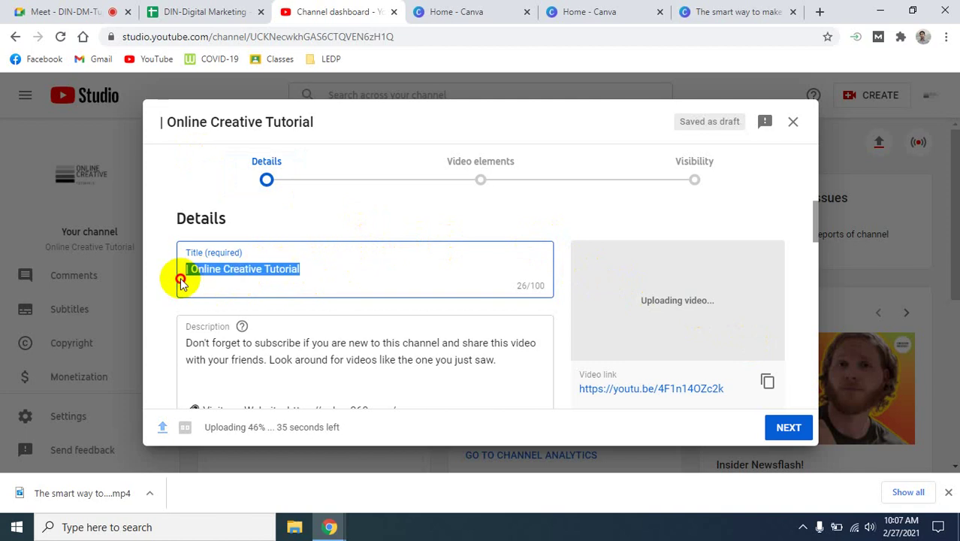
click(441, 269)
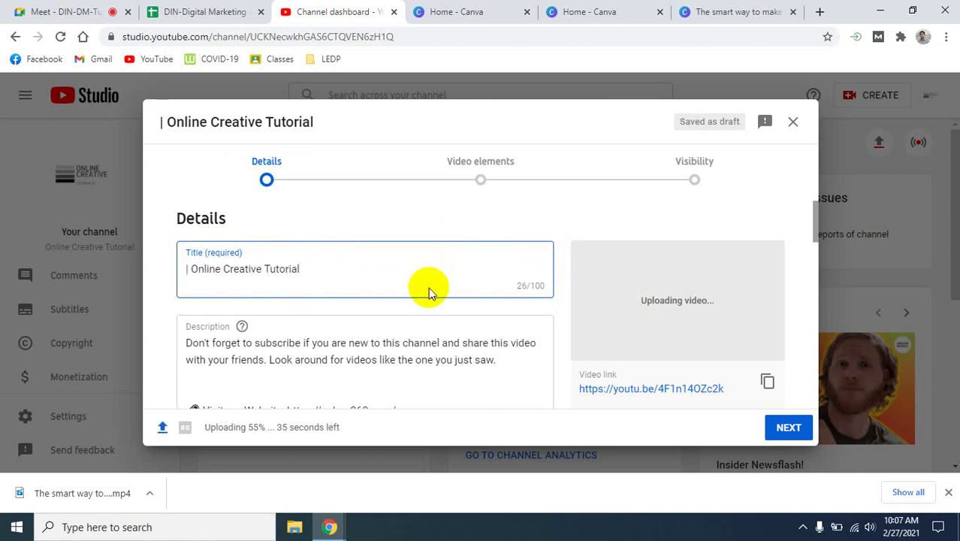
click(187, 267)
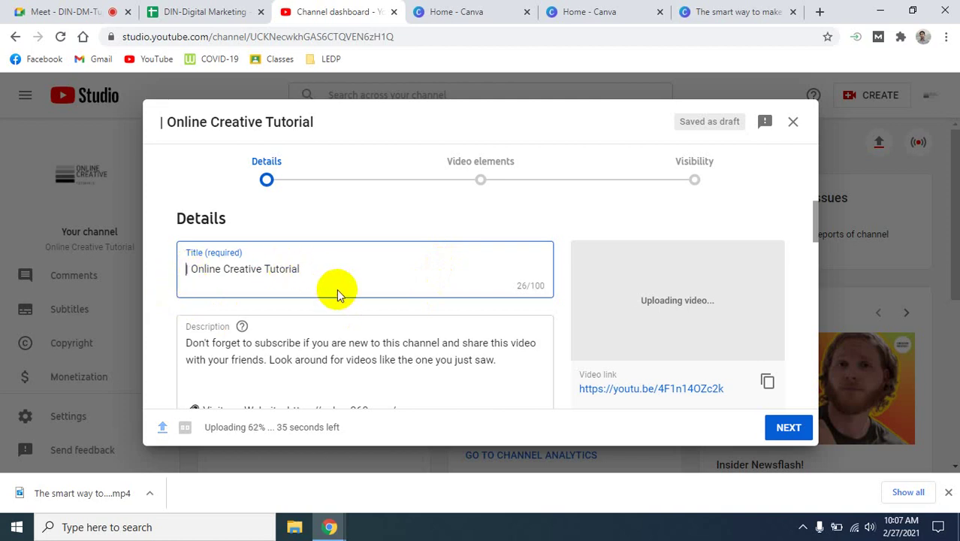
text(H)
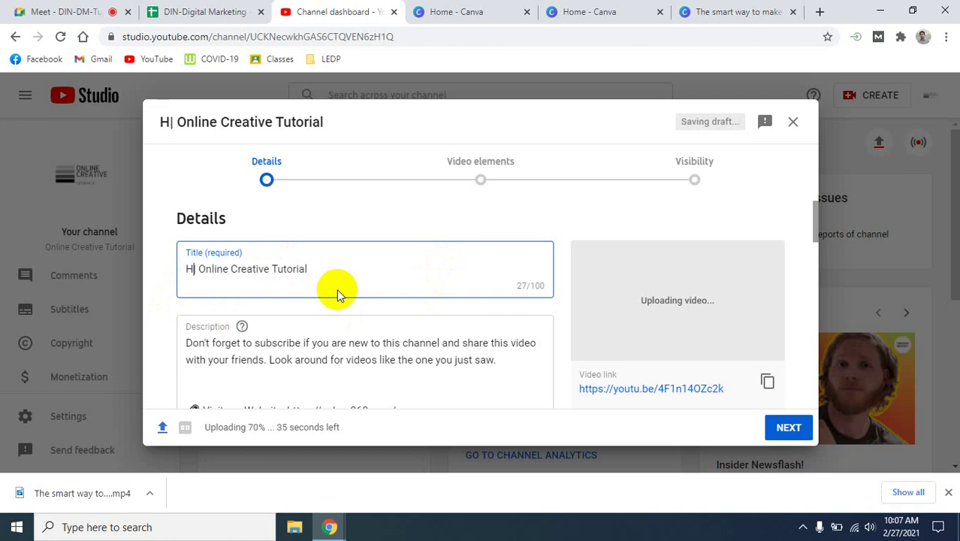
text(ow to )
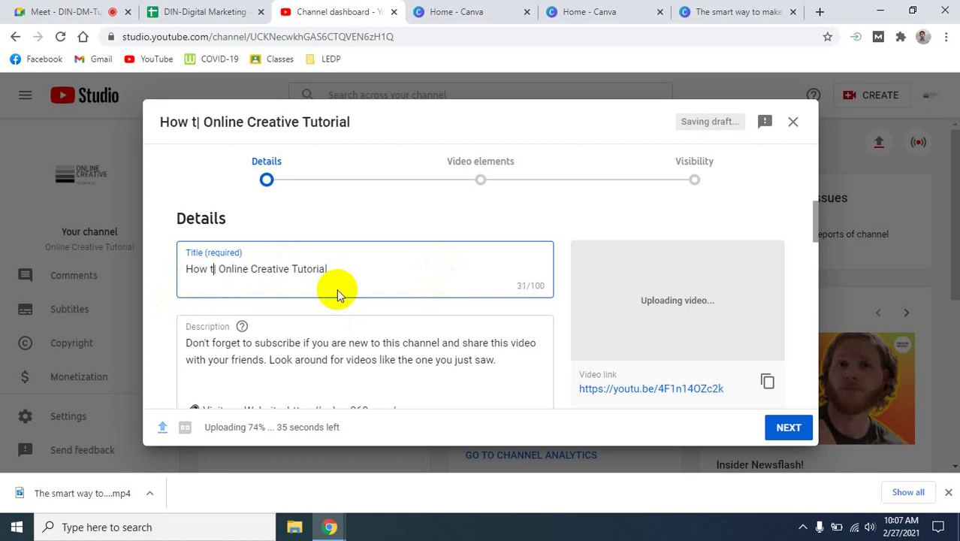
text(Crea)
text(te video)
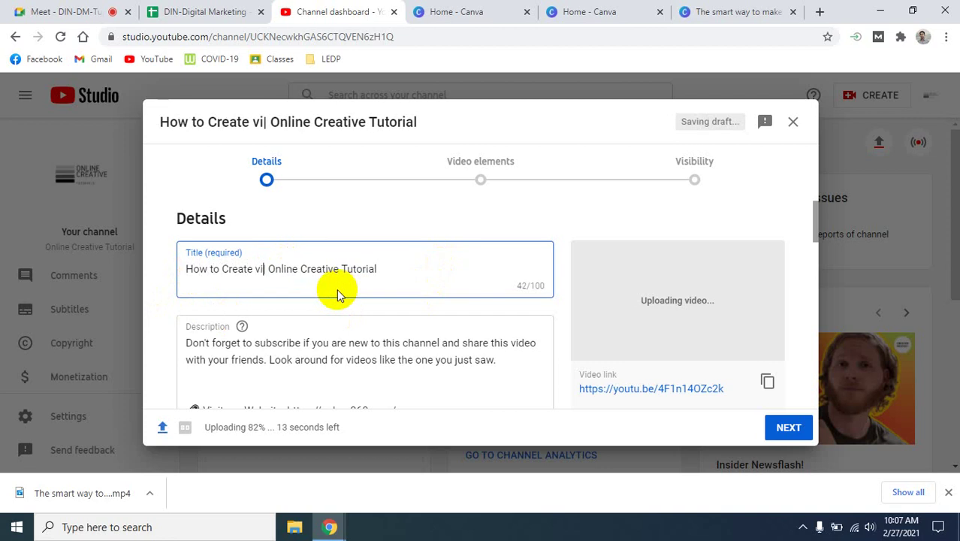
text( in )
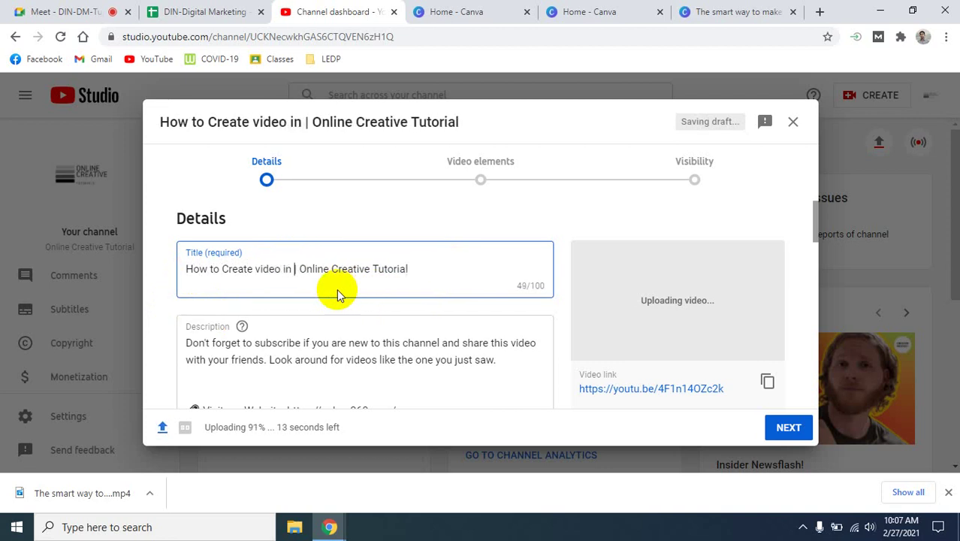
text(canva)
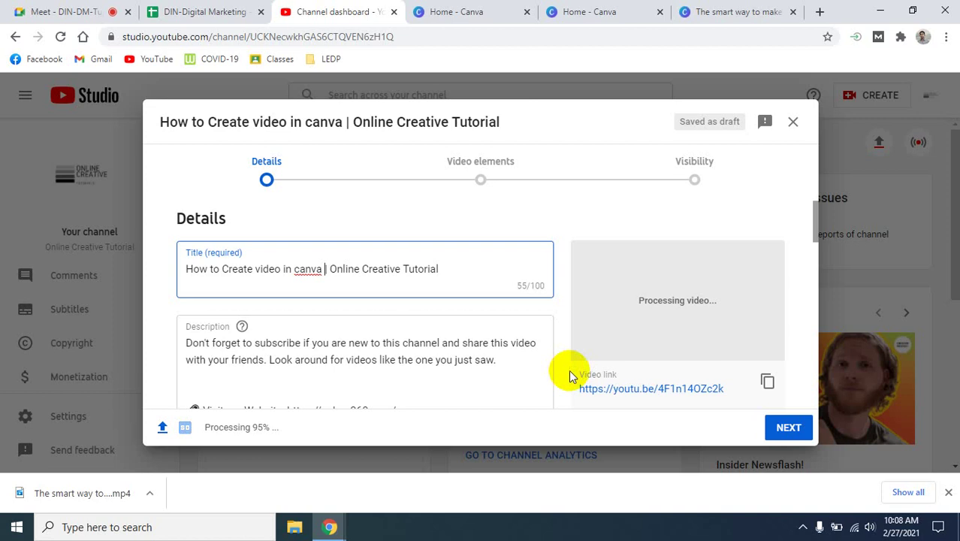
scroll(567, 368, down, 1)
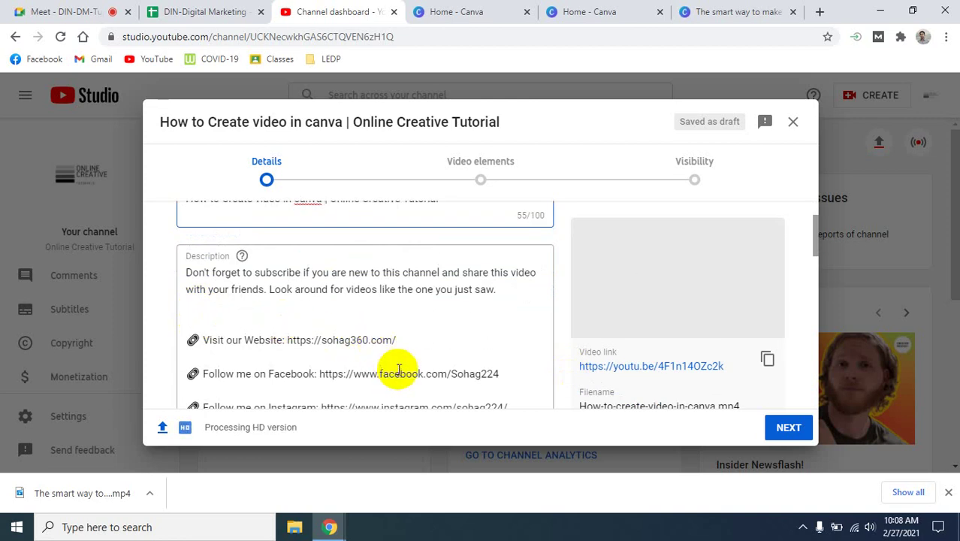
- Delete the website, Facebook and Instagram links from the video description, keeping their labels
drag(286, 339, 402, 343)
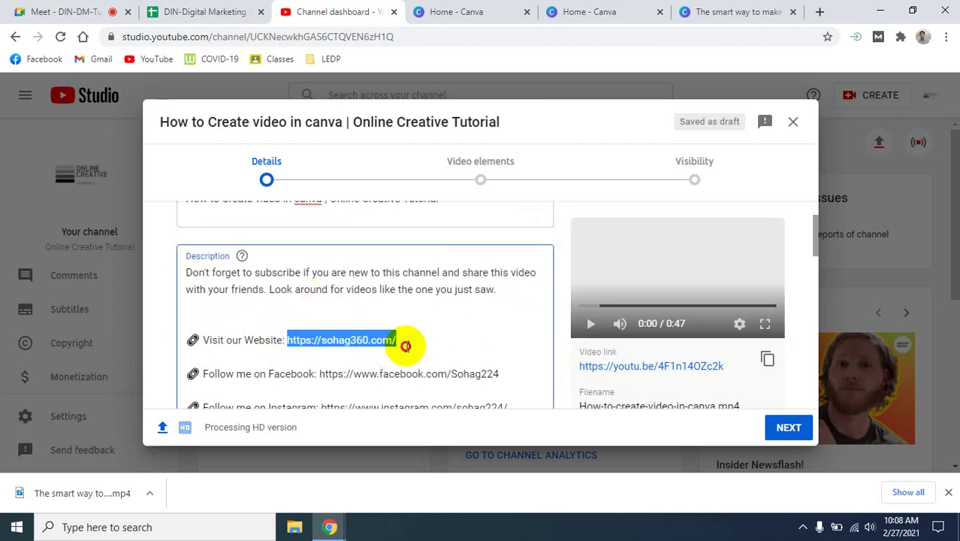
key(BackSpace)
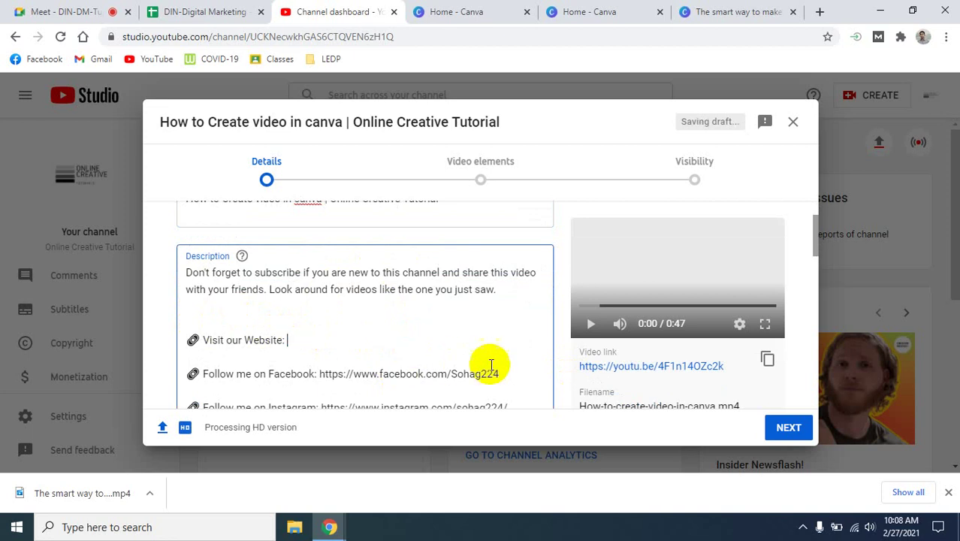
drag(501, 373, 317, 375)
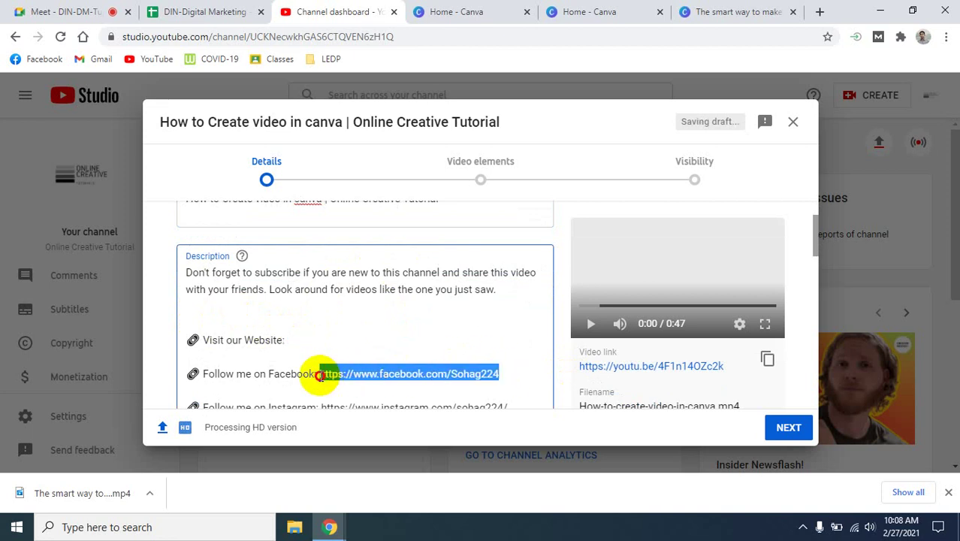
key(BackSpace)
scroll(490, 361, down, 2)
drag(510, 267, 321, 271)
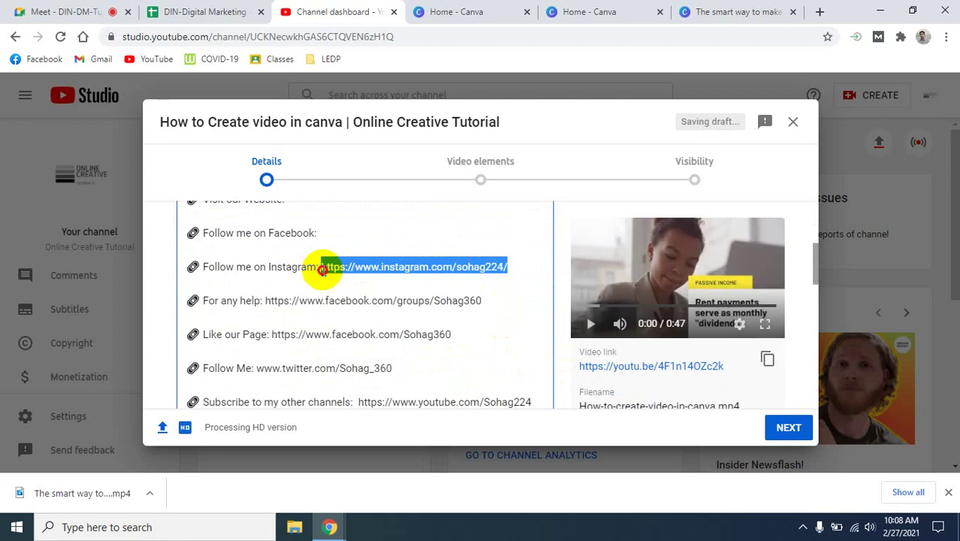
key(BackSpace)
- Delete the links after "For any help:" and "Like our Page:" in the video description
click(481, 302)
drag(471, 303, 257, 300)
key(BackSpace)
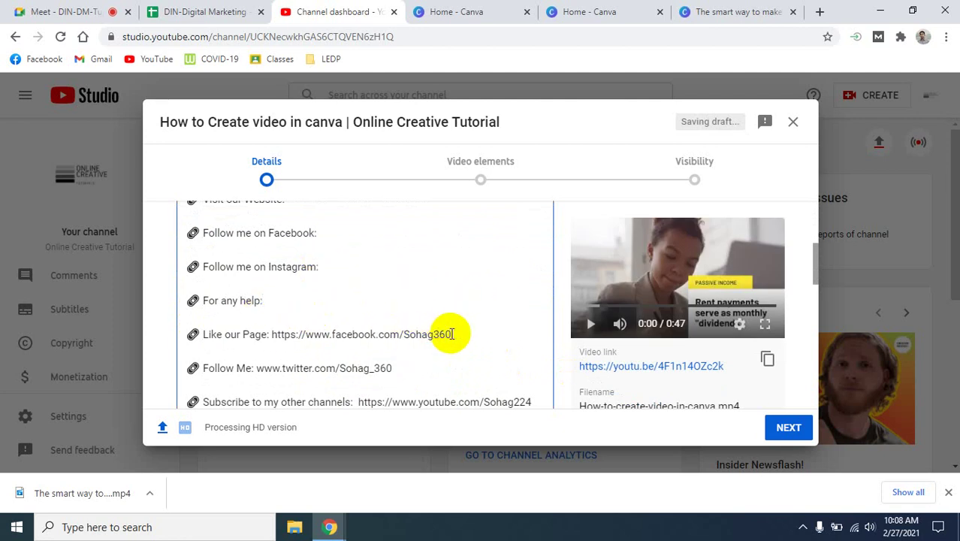
drag(445, 332, 267, 334)
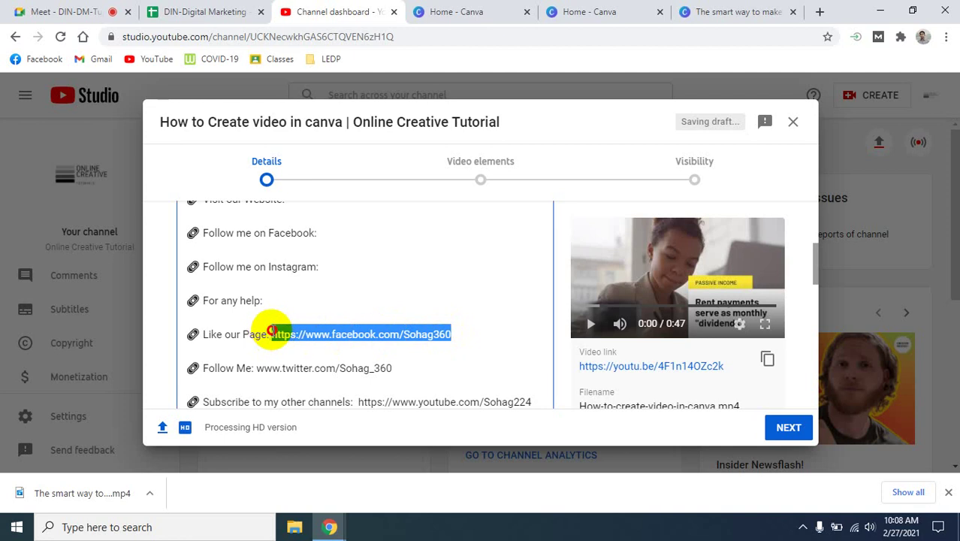
key(BackSpace)
- Delete the links after "Follow Me:" and "Subscribe to my other channels:" in the video description
scroll(414, 306, down, 1)
drag(391, 298, 250, 302)
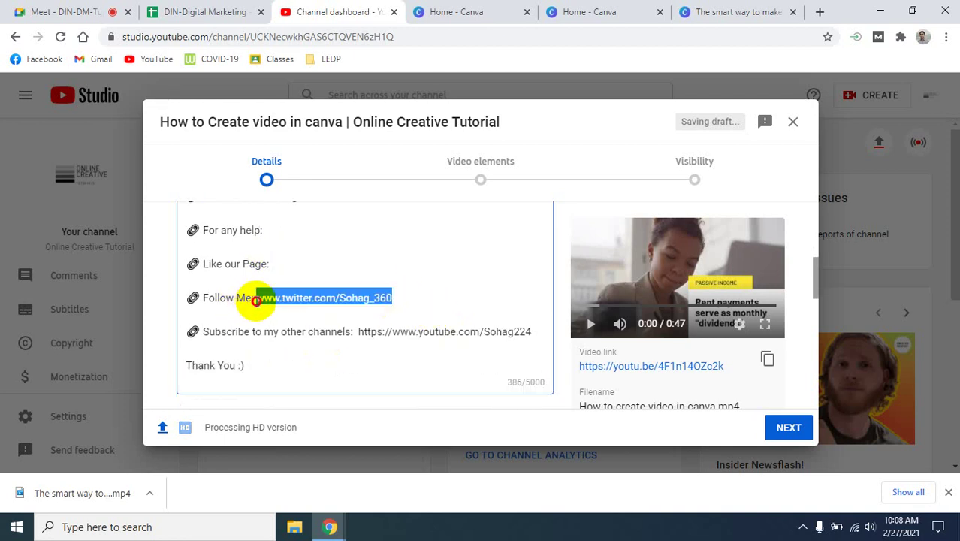
key(BackSpace)
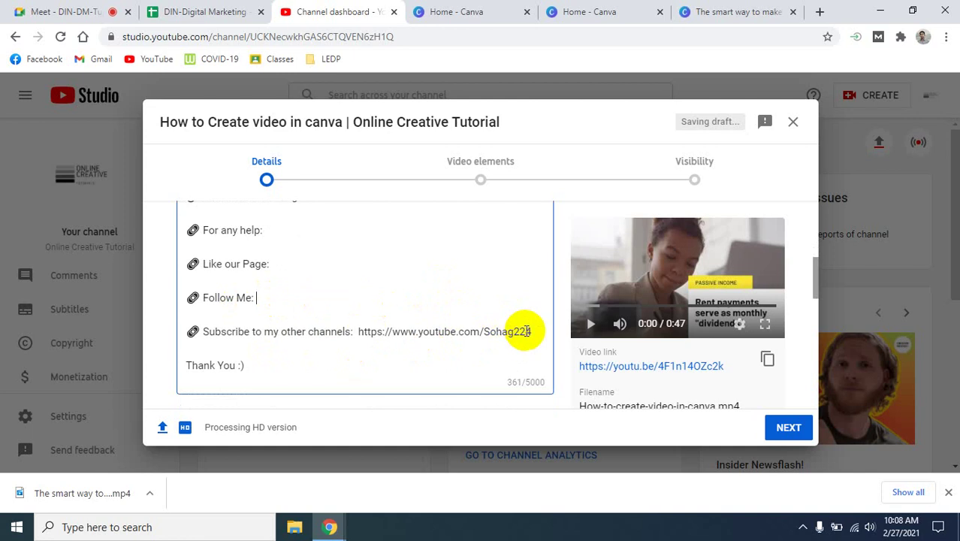
drag(526, 332, 350, 331)
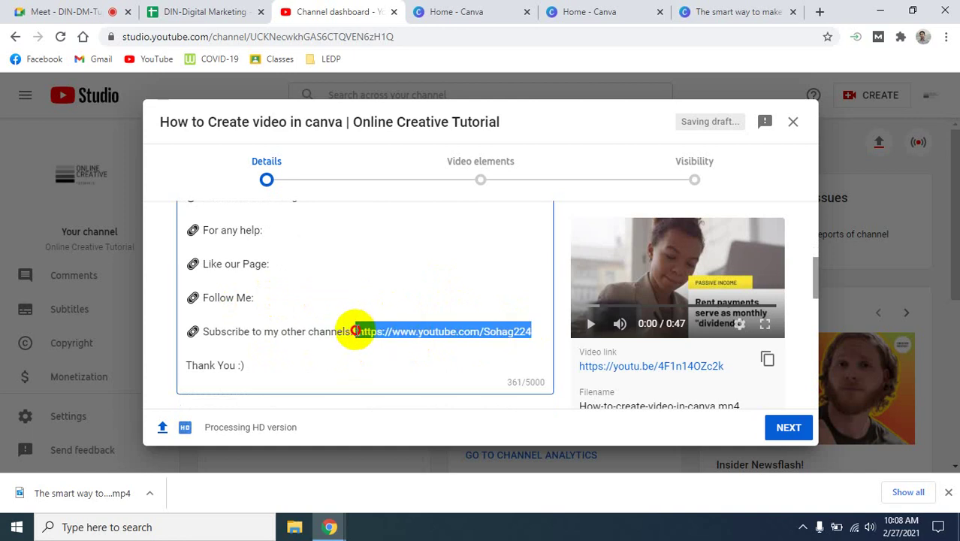
key(BackSpace)
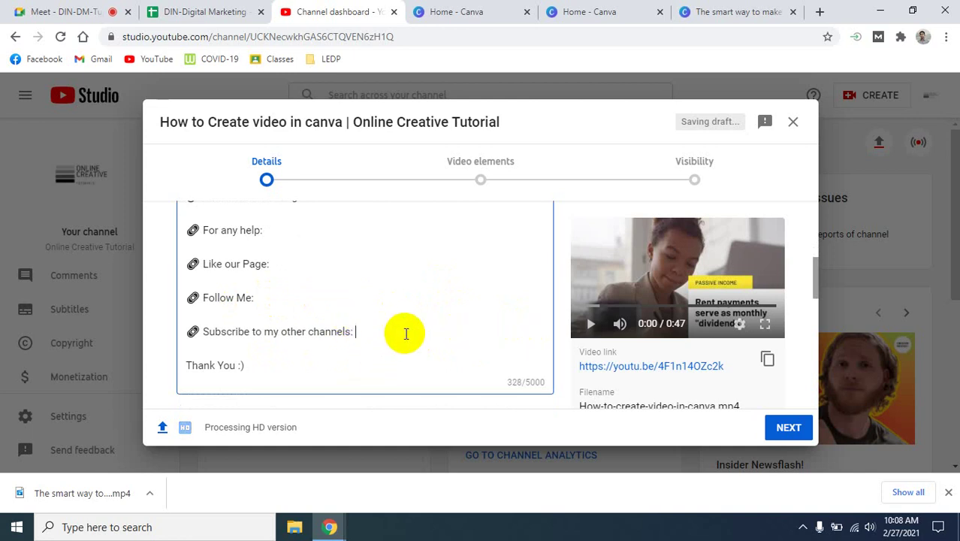
- Go to the Thumbnail section of the upload details, and browse the YouTube home page for examples of video thumbnails
scroll(406, 334, down, 2)
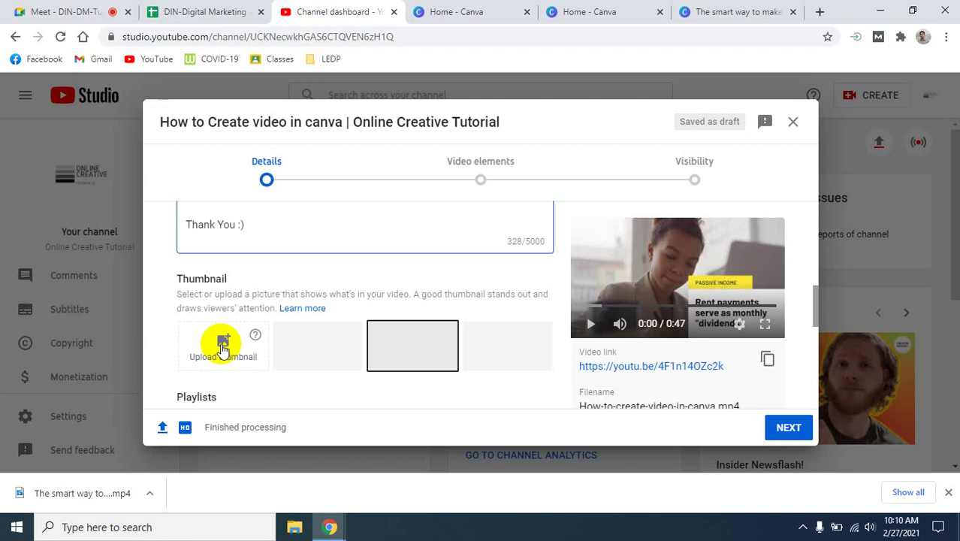
click(464, 11)
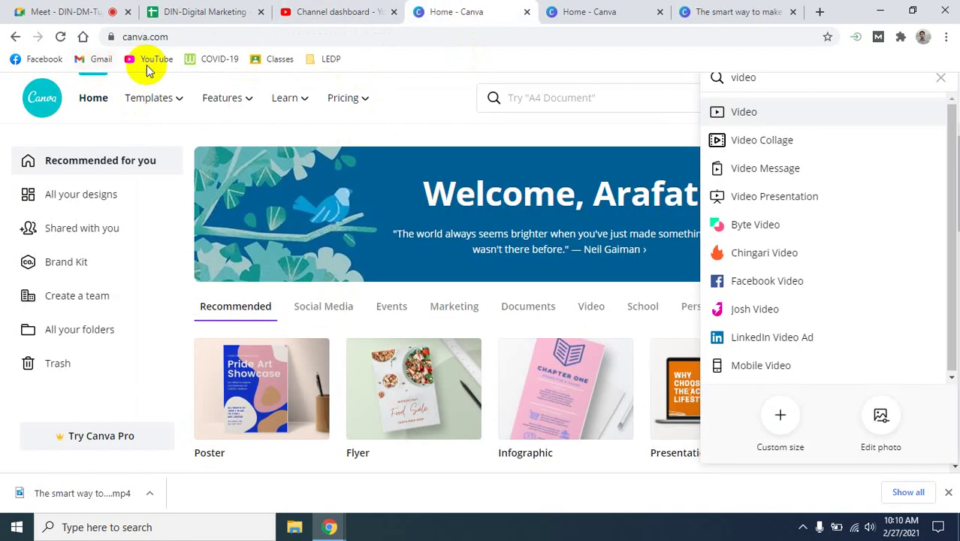
click(149, 64)
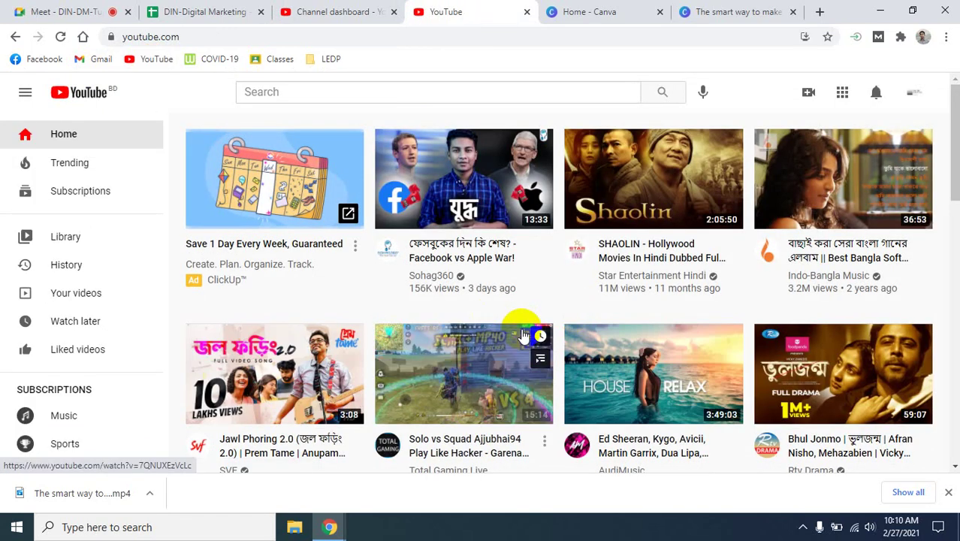
scroll(521, 331, down, 3)
scroll(495, 345, down, 1)
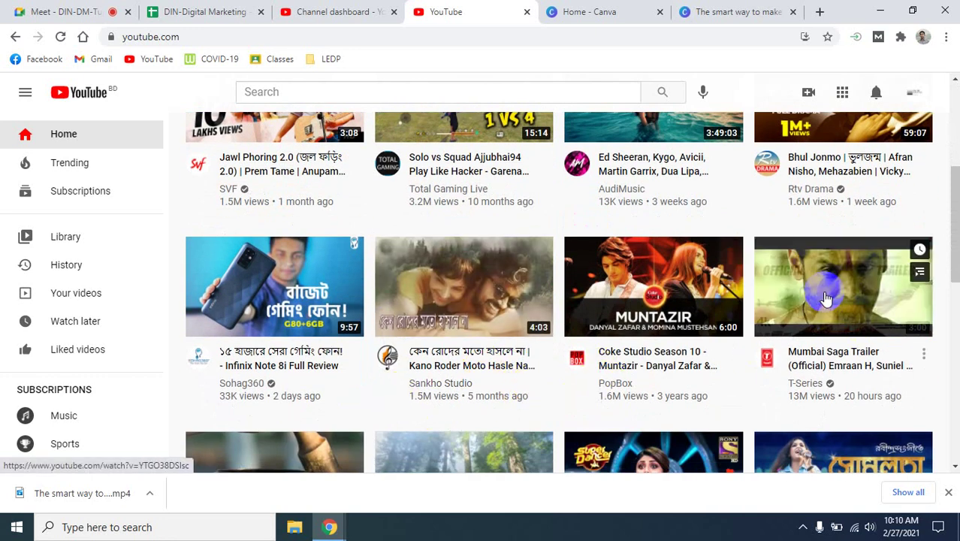
scroll(582, 404, down, 2)
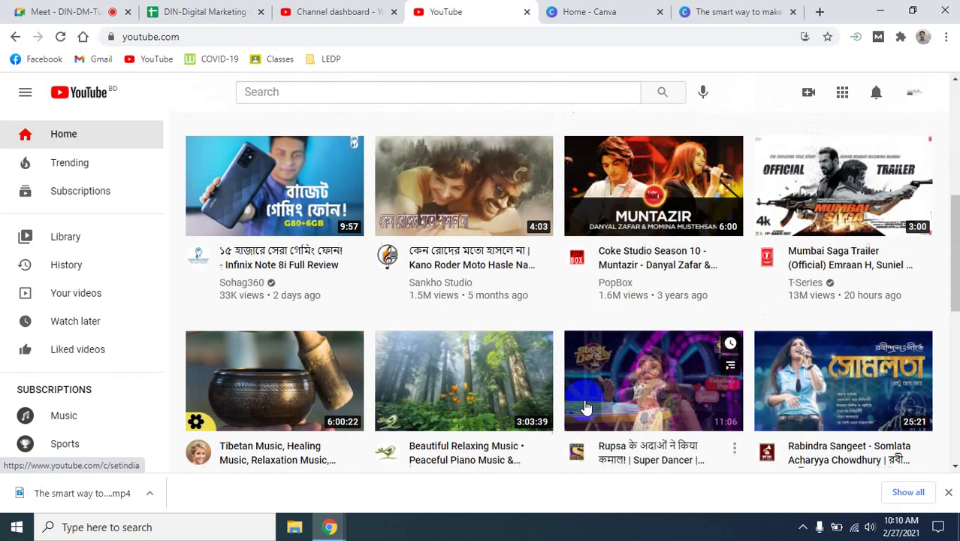
scroll(584, 406, up, 2)
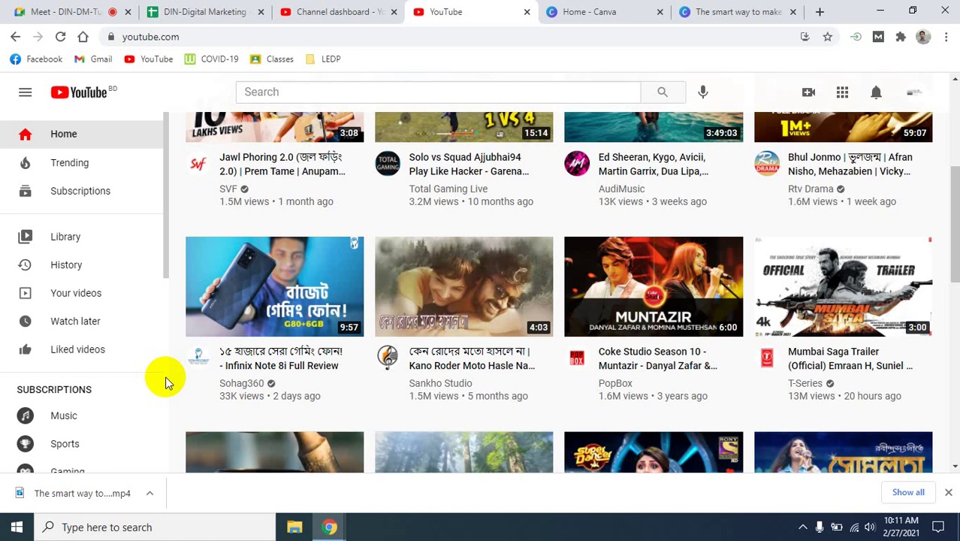
scroll(181, 376, down, 5)
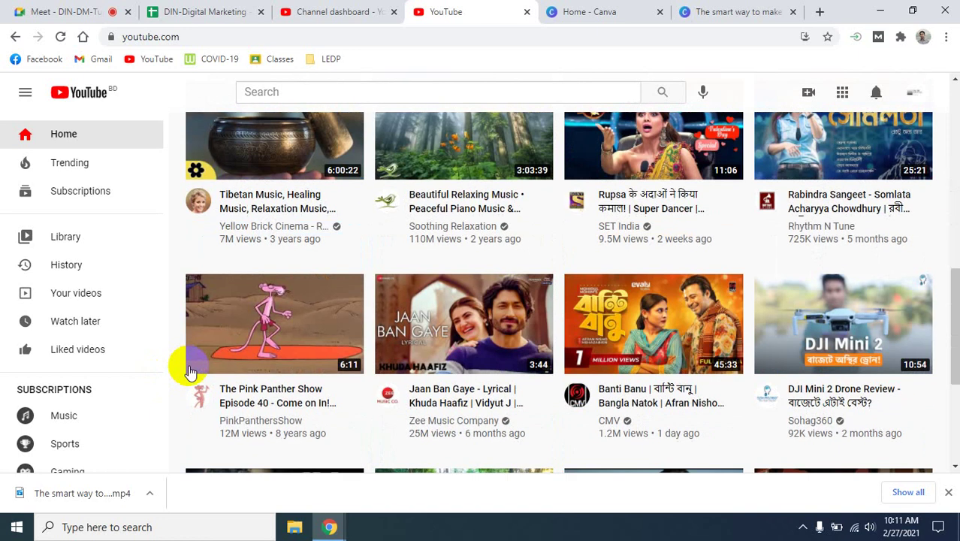
scroll(368, 354, up, 4)
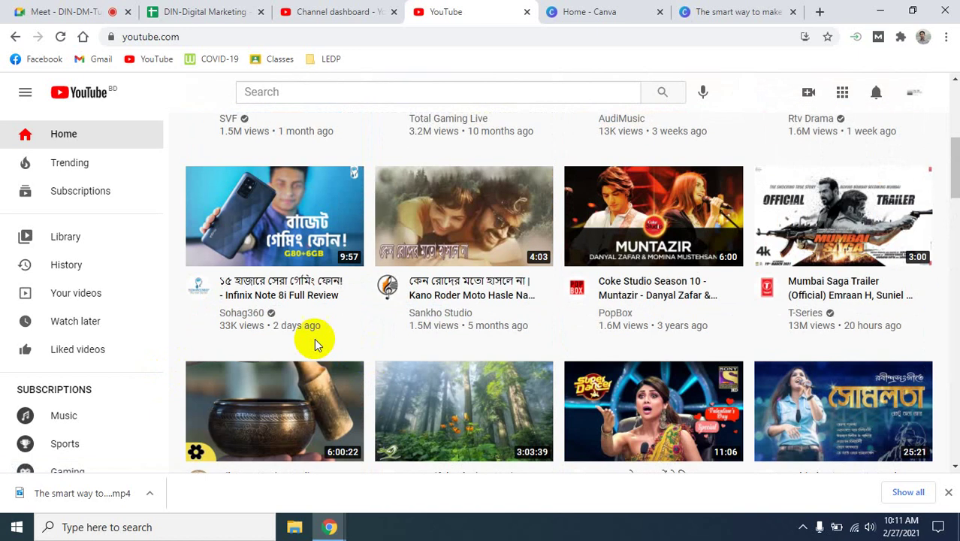
- Open the Sohag360 channel in a new tab and show its uploaded videos
right_click(247, 313)
click(273, 328)
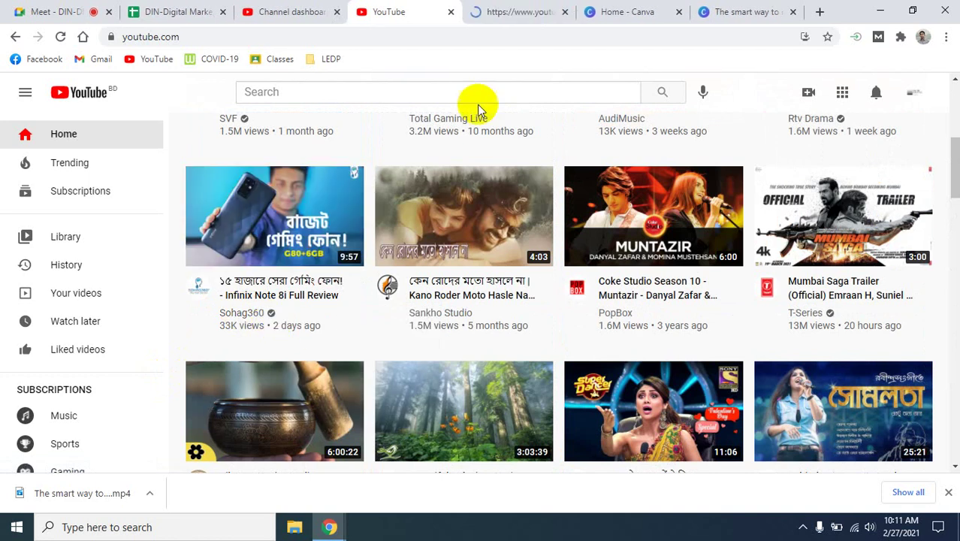
click(496, 11)
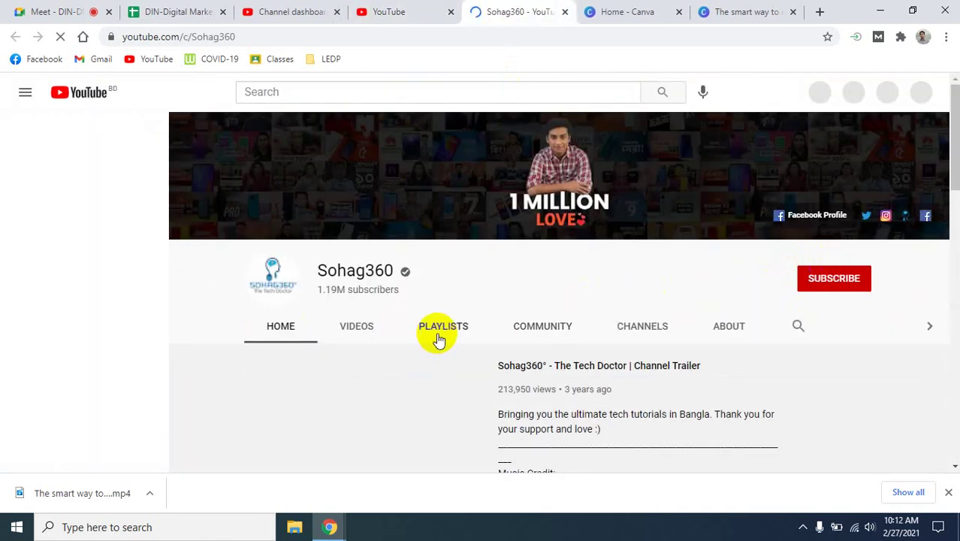
click(376, 332)
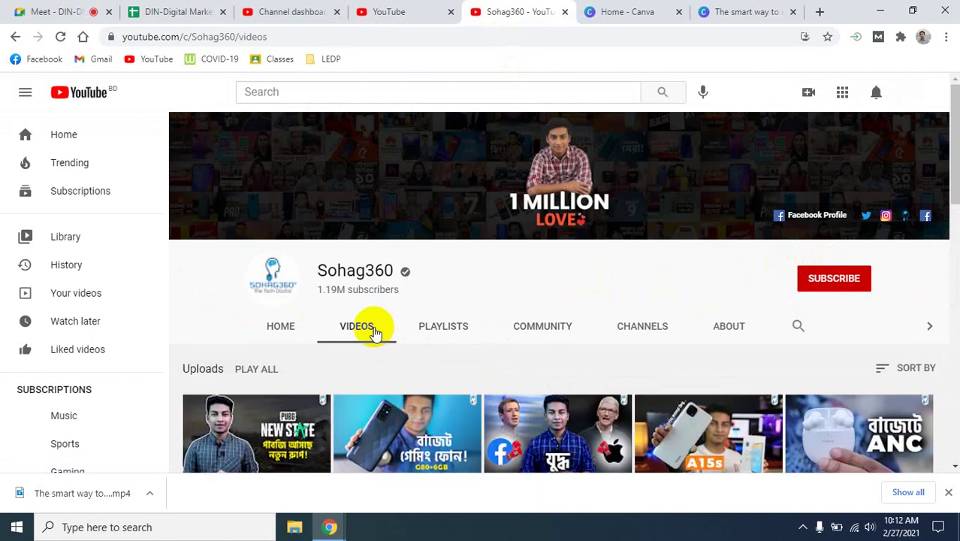
scroll(751, 280, down, 2)
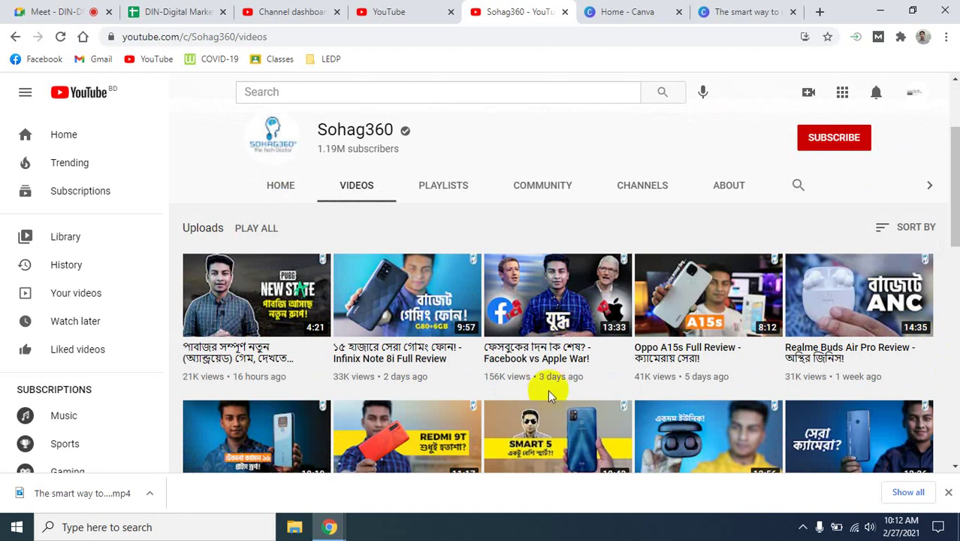
- Examine the thumbnail designs of the Sohag360 channel's uploads, comparing their images, text and branding
mouse_move(613, 423)
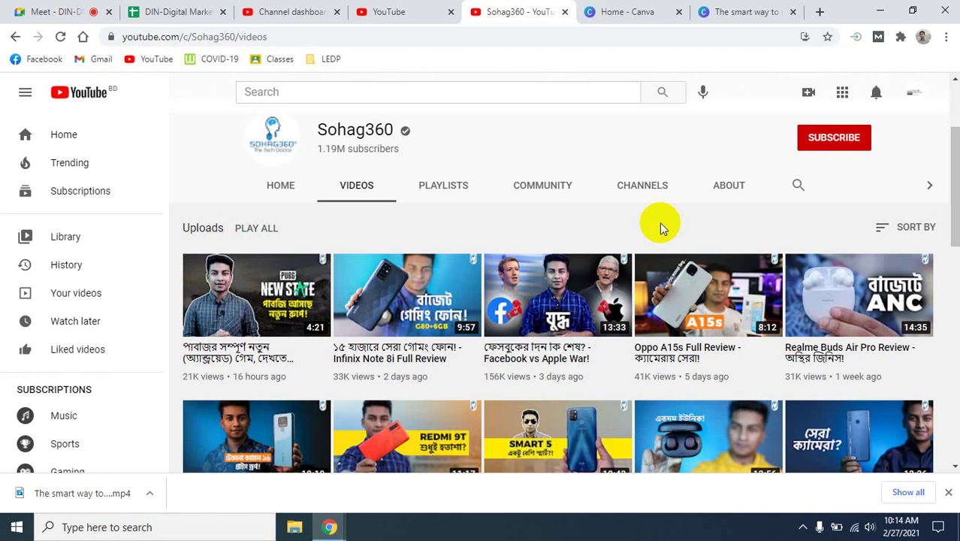
scroll(694, 221, down, 1)
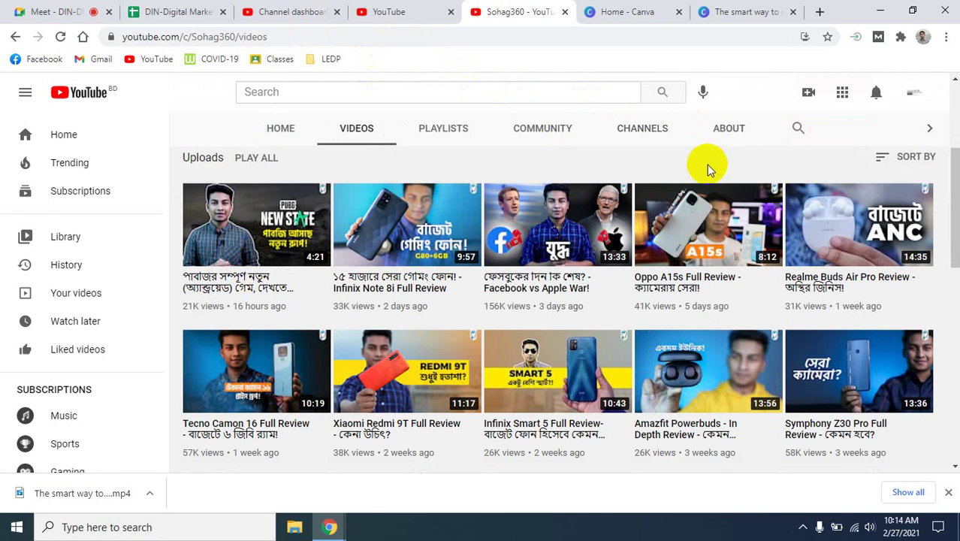
scroll(714, 167, up, 2)
scroll(720, 165, down, 3)
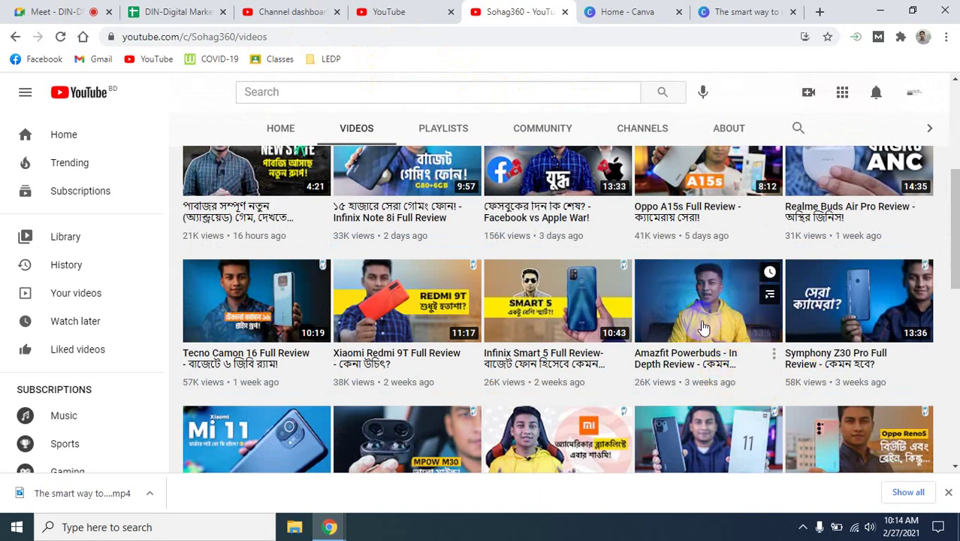
mouse_move(774, 433)
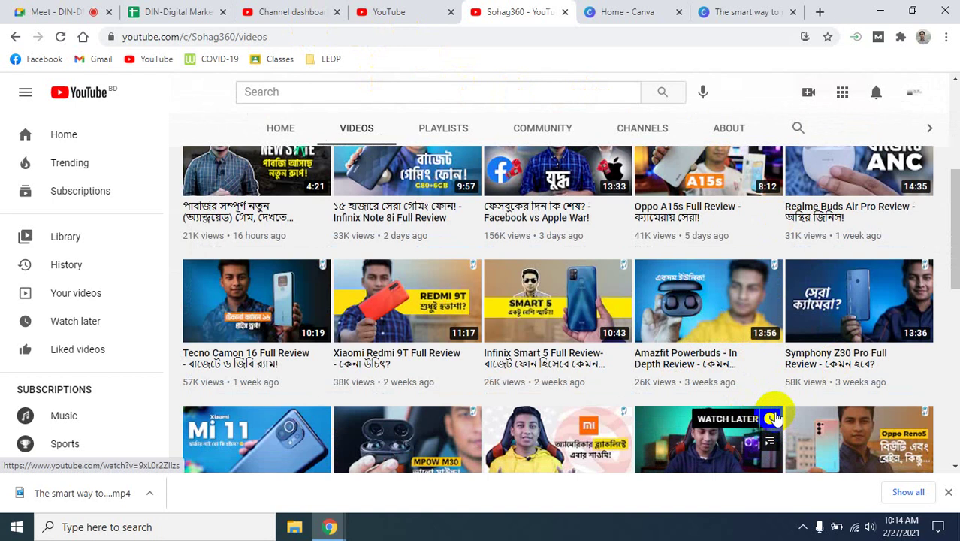
mouse_move(718, 310)
mouse_move(616, 380)
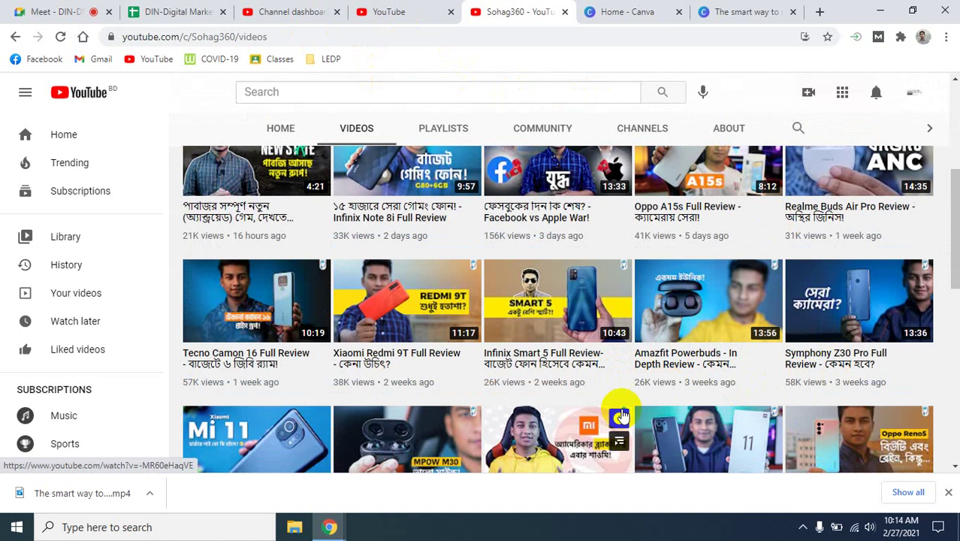
mouse_move(685, 315)
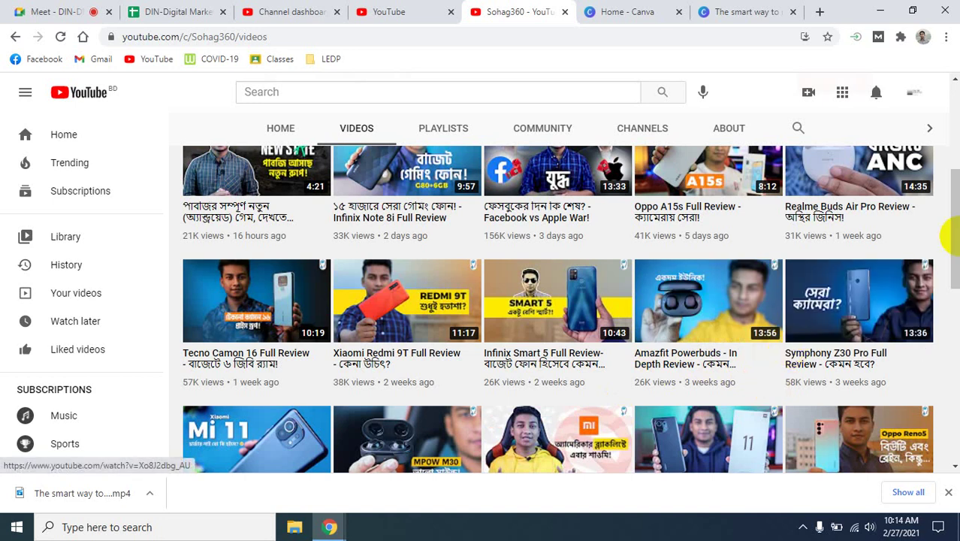
mouse_move(557, 458)
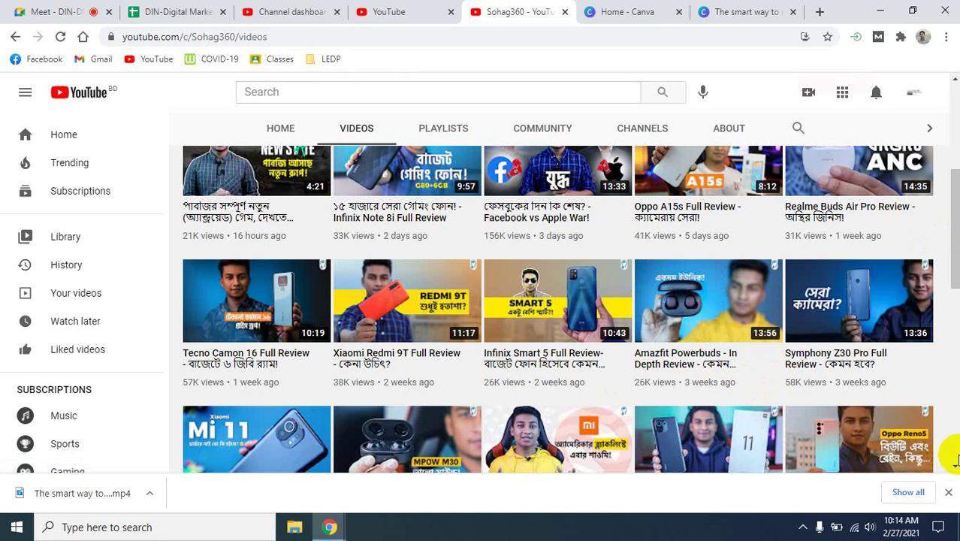
mouse_move(718, 329)
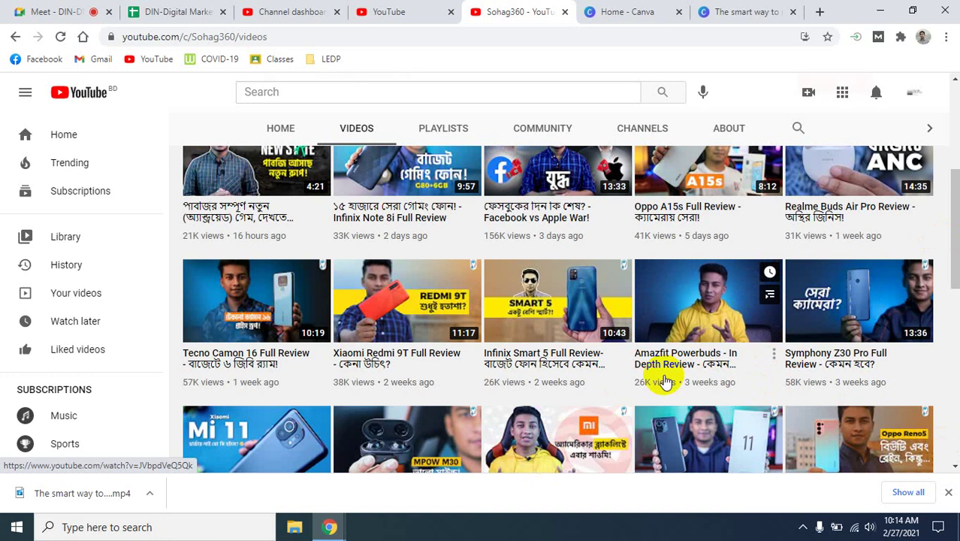
scroll(727, 379, up, 1)
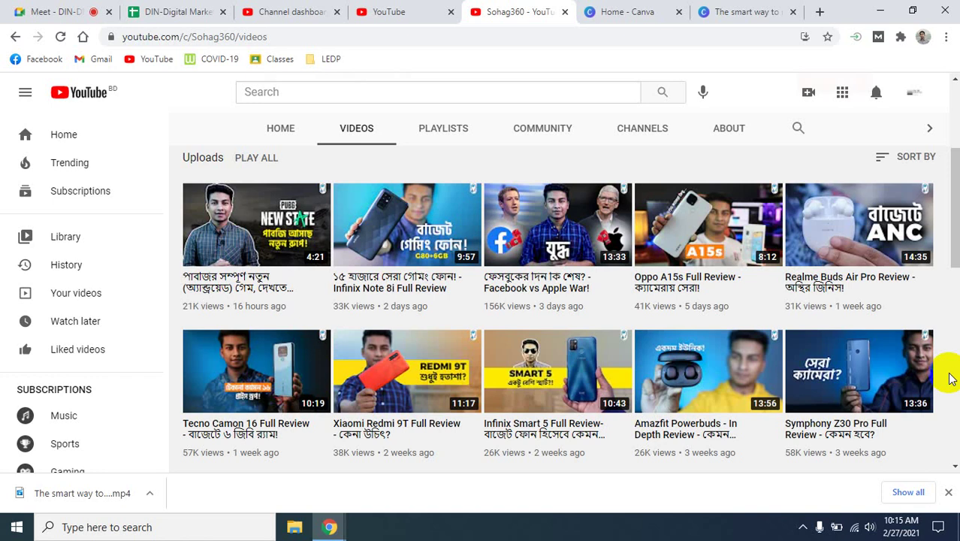
scroll(950, 322, up, 2)
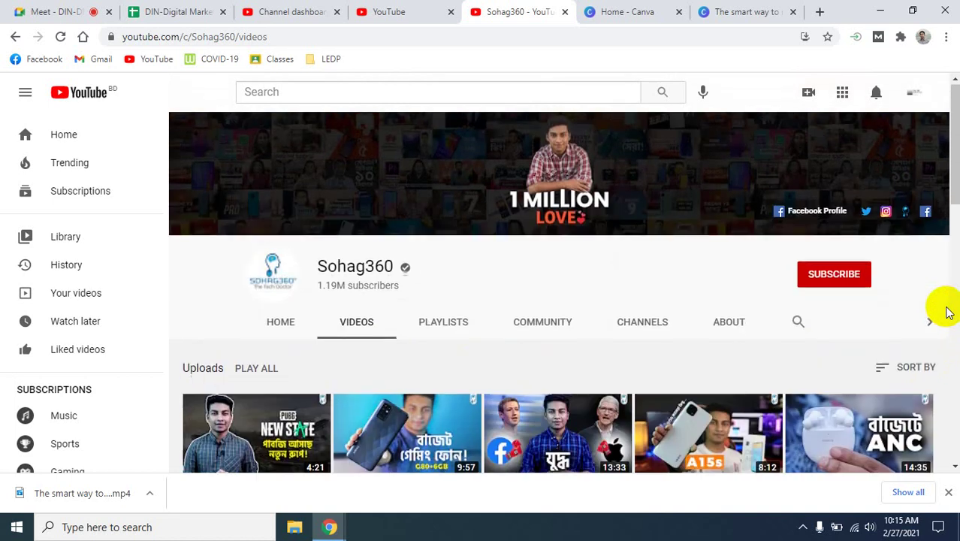
scroll(948, 314, down, 2)
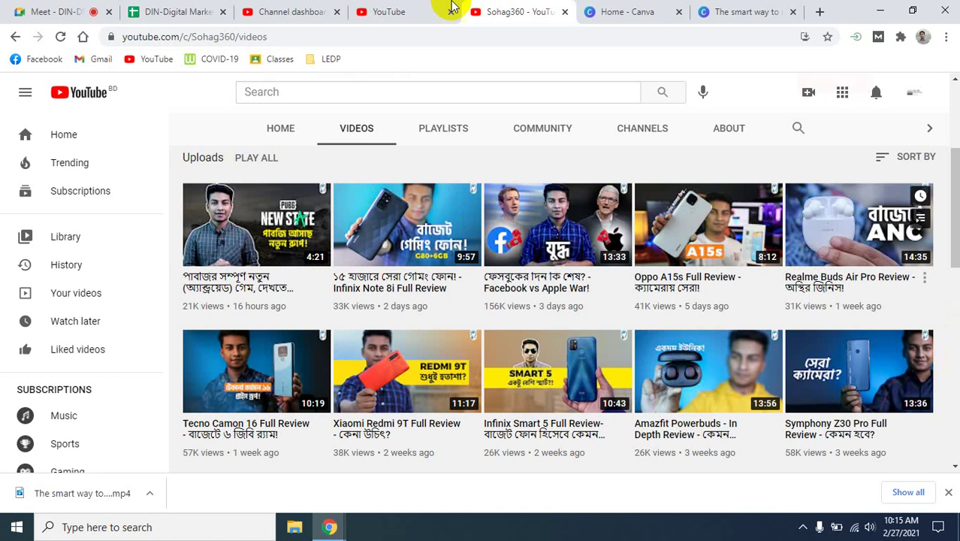
- Switch to the Canva editor with the "Online Creative Tutorials" video design
click(282, 11)
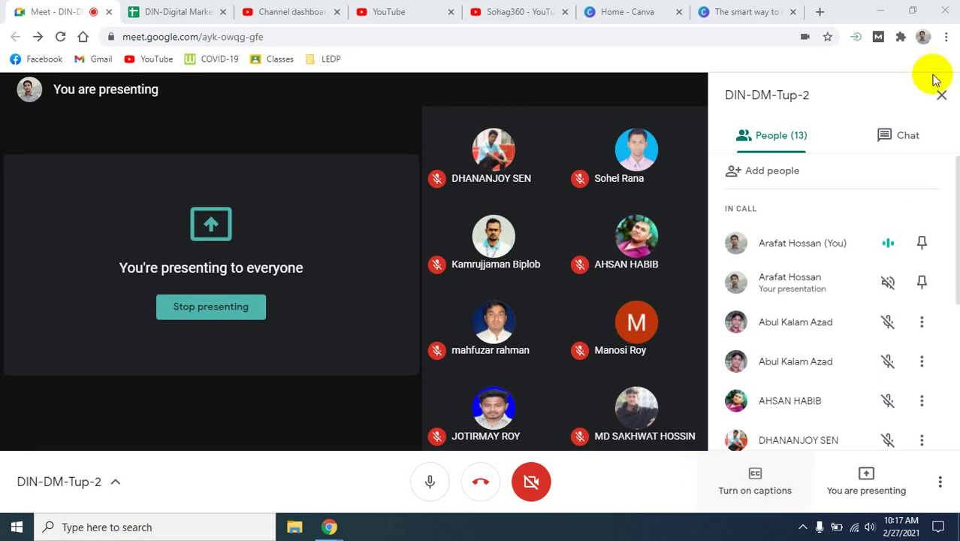
click(747, 12)
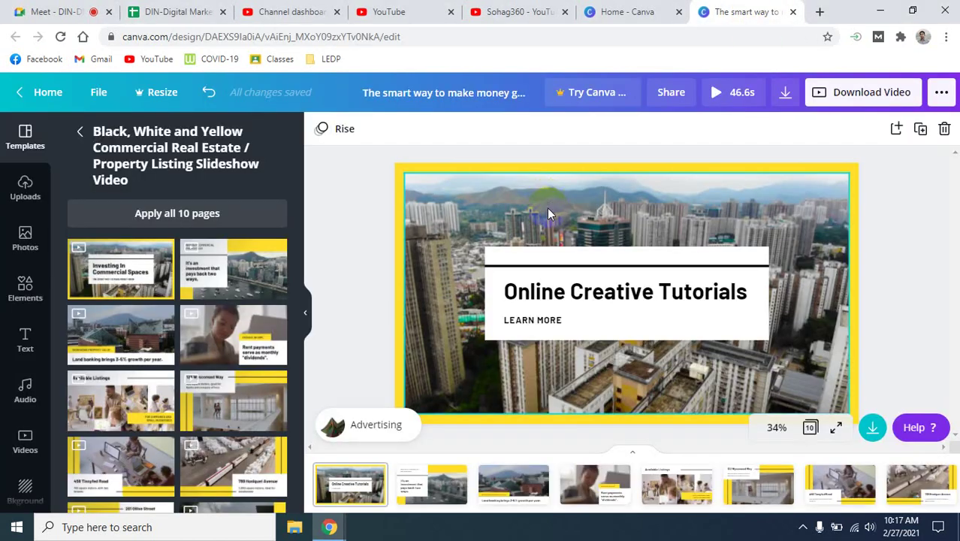
- Create a new YouTube Thumbnail design by searching the design types for "thum", and apply the "Making the Perfect Cup of Coffee" template
click(655, 11)
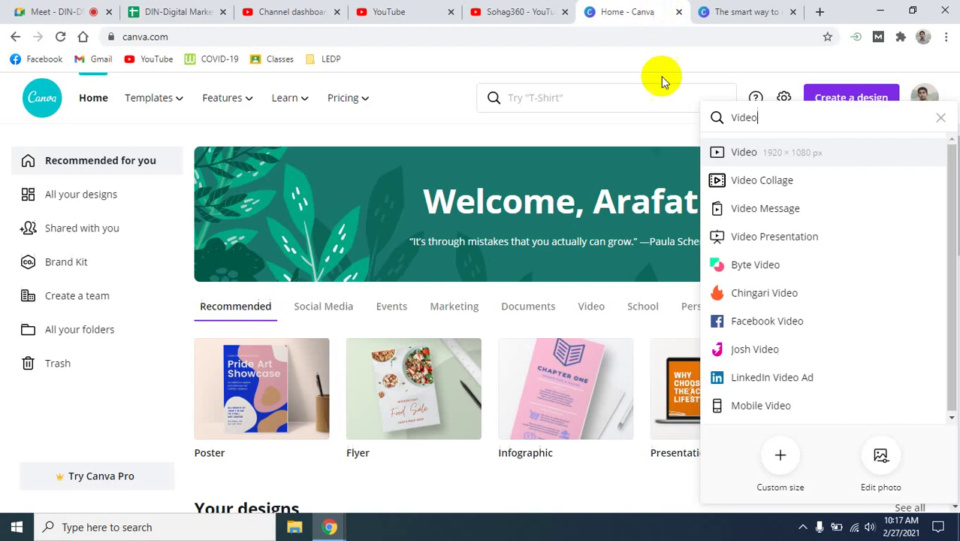
click(941, 118)
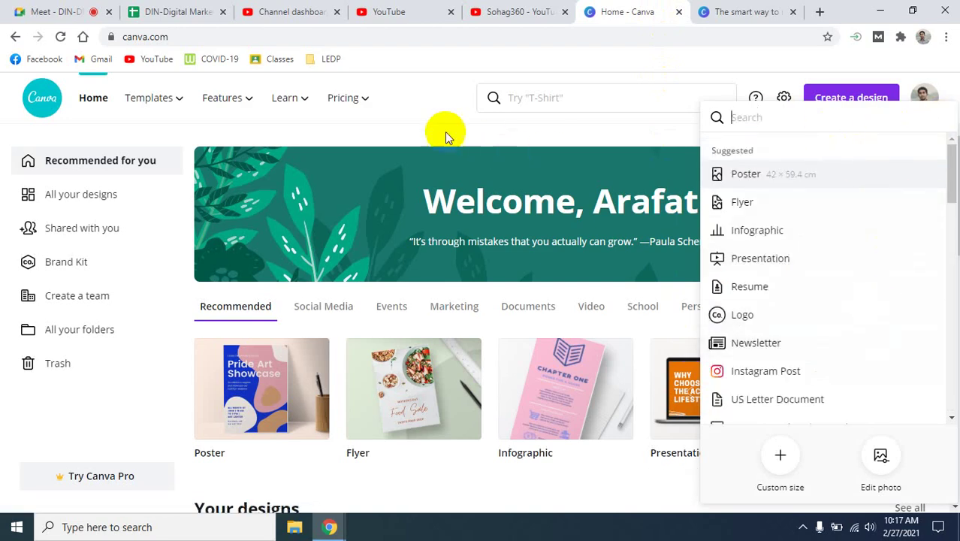
click(420, 112)
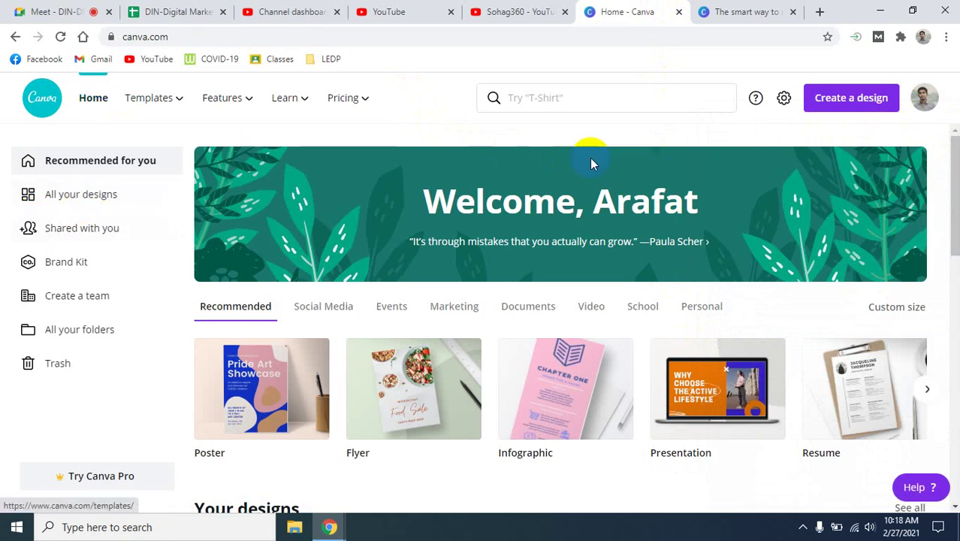
click(855, 103)
click(768, 121)
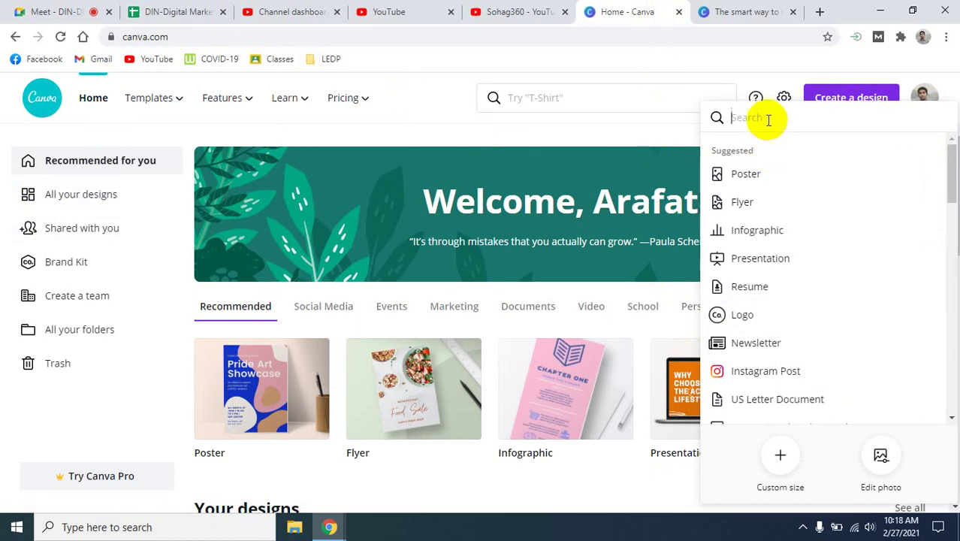
text(thum)
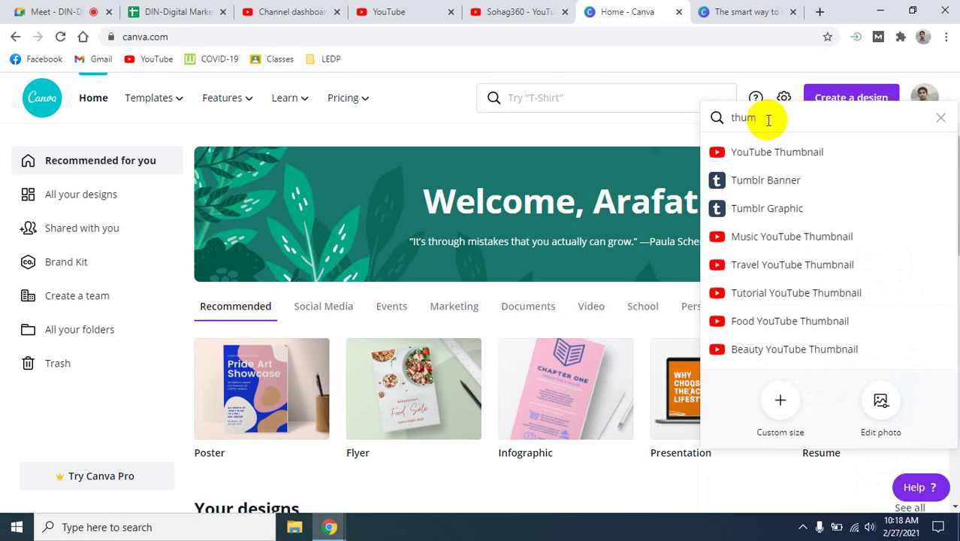
click(802, 150)
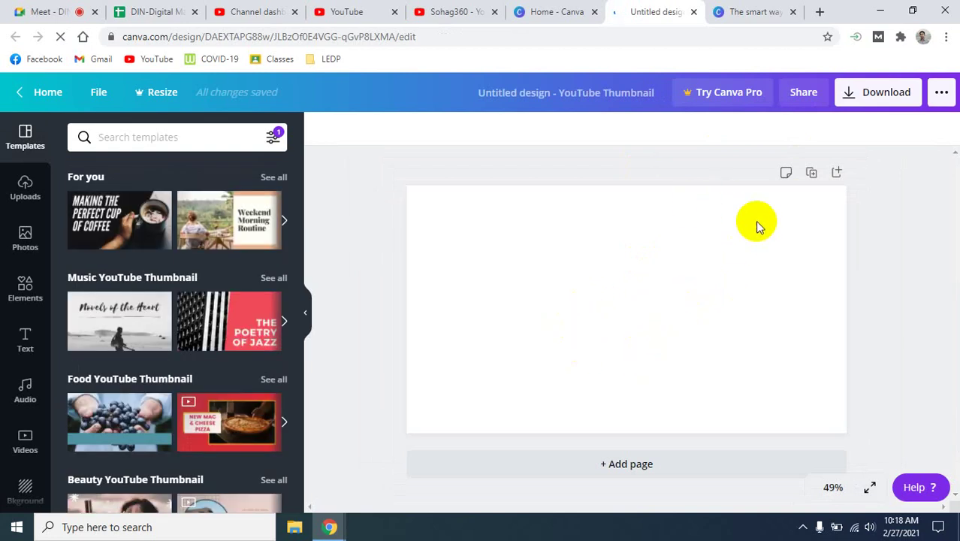
click(106, 225)
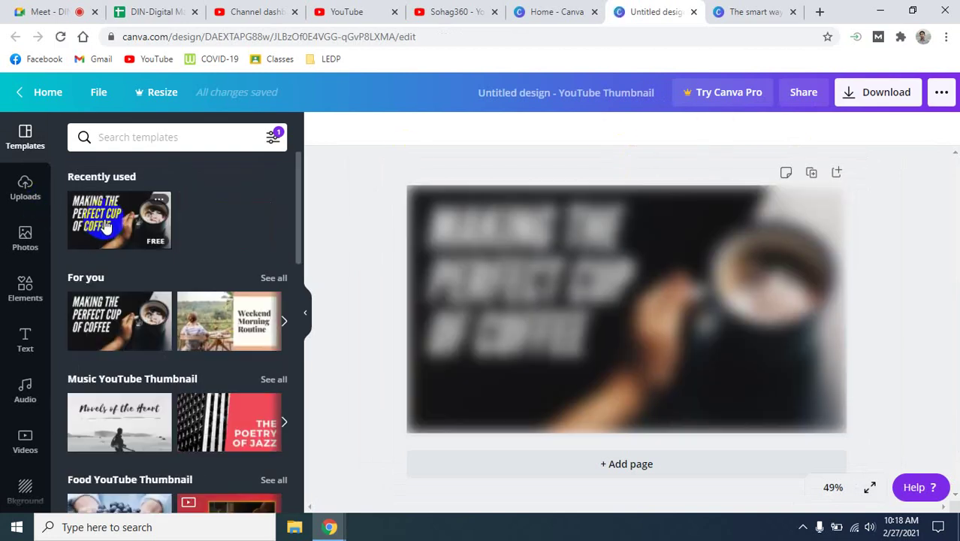
click(633, 353)
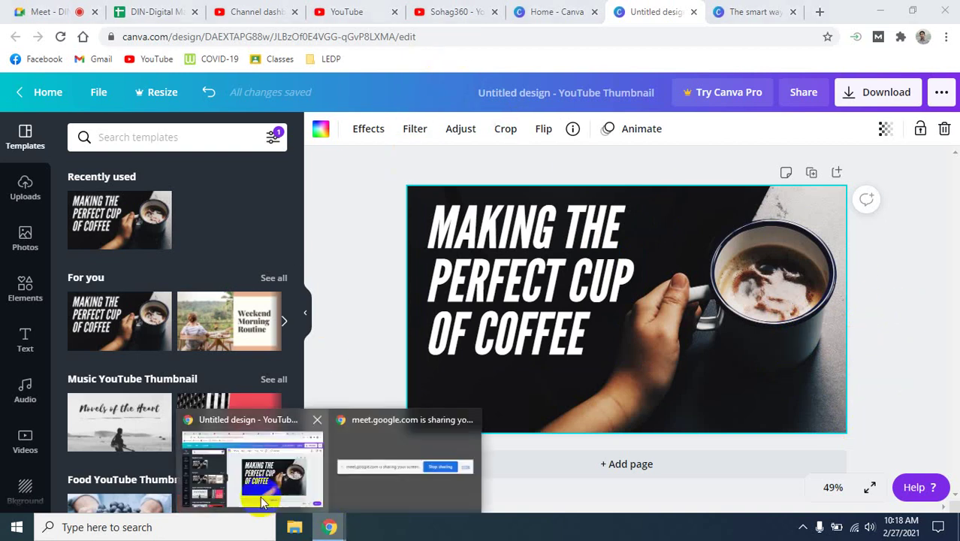
- Switch to YouTube Studio and copy "How to Create video in canva" from the uploaded video's title
click(278, 6)
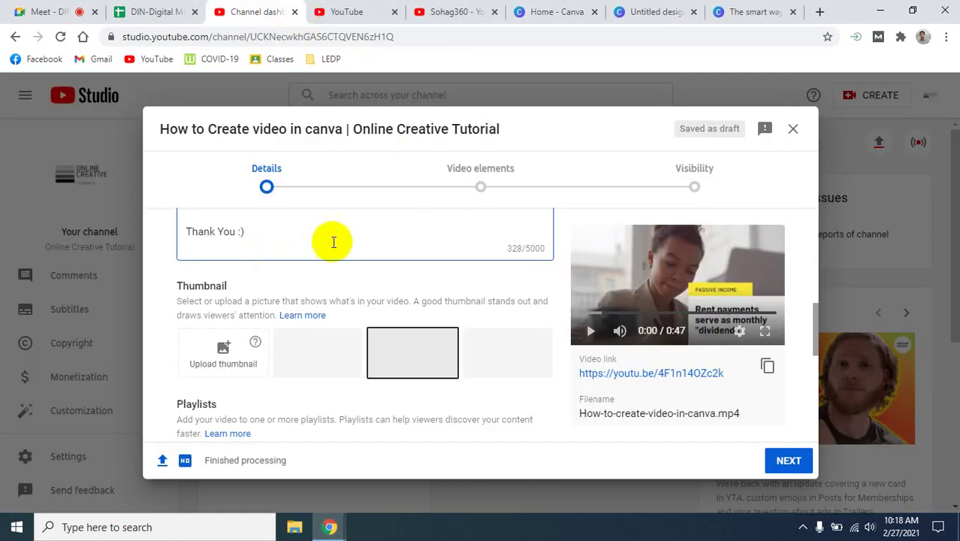
scroll(332, 241, up, 5)
click(188, 276)
drag(188, 275, 327, 277)
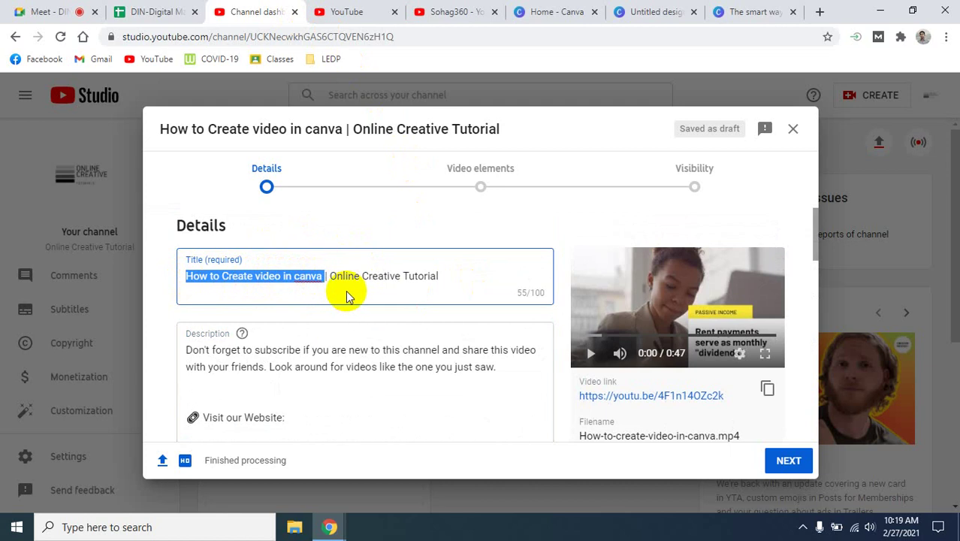
click(749, 12)
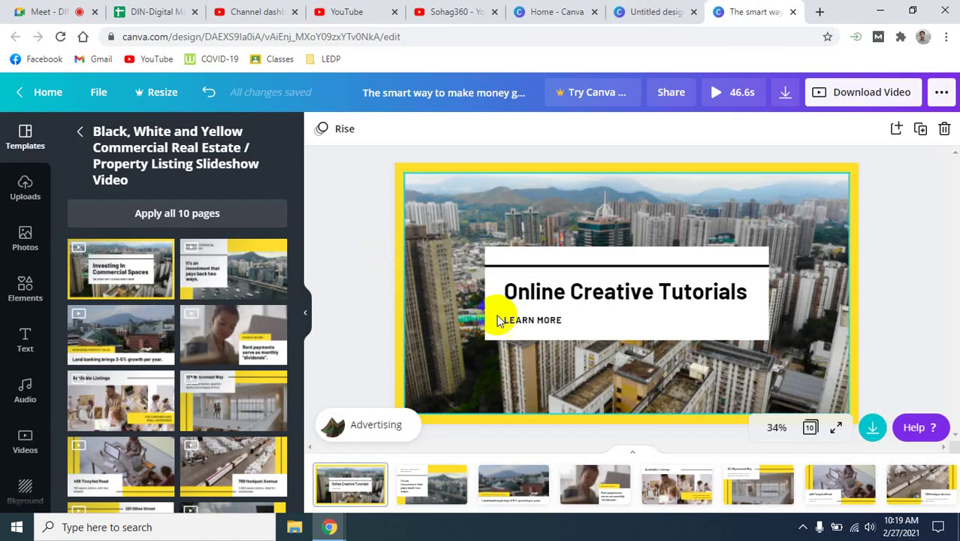
- Switch back to the Canva thumbnail design, replace the coffee headline with "HOW TO CREATE VIDEO IN CANVA", and slightly enlarge the text box
click(638, 12)
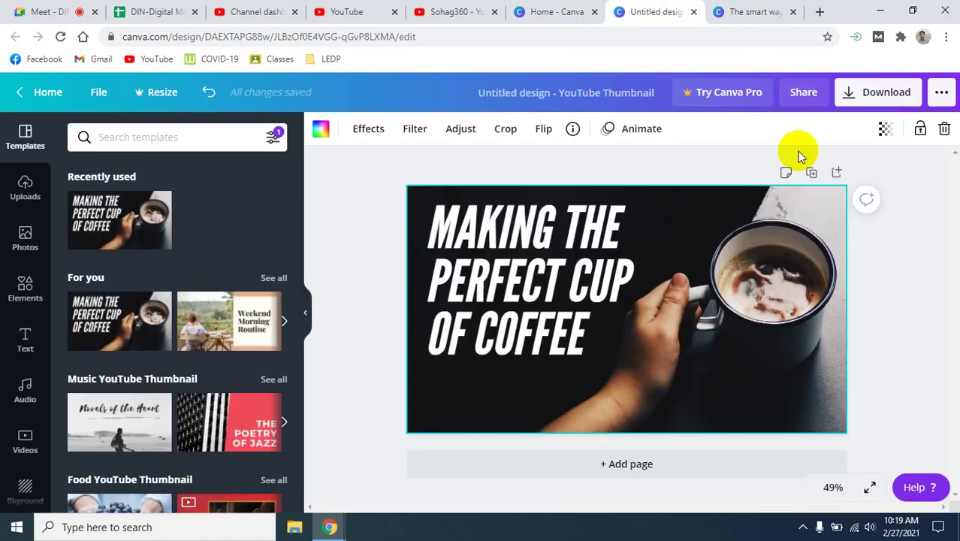
click(546, 268)
triple_click(590, 338)
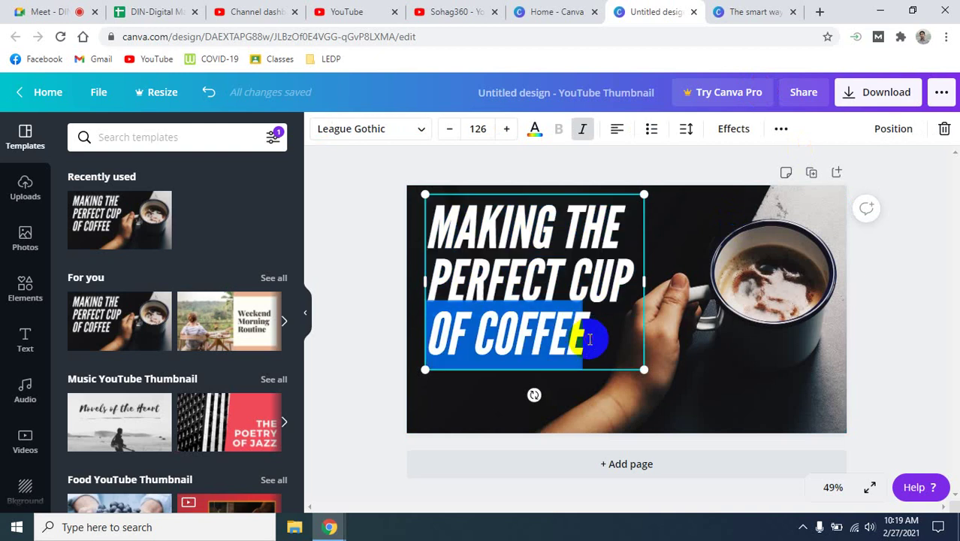
drag(601, 338, 433, 231)
text(HOW TO CREATE VIDEO IN CANVA)
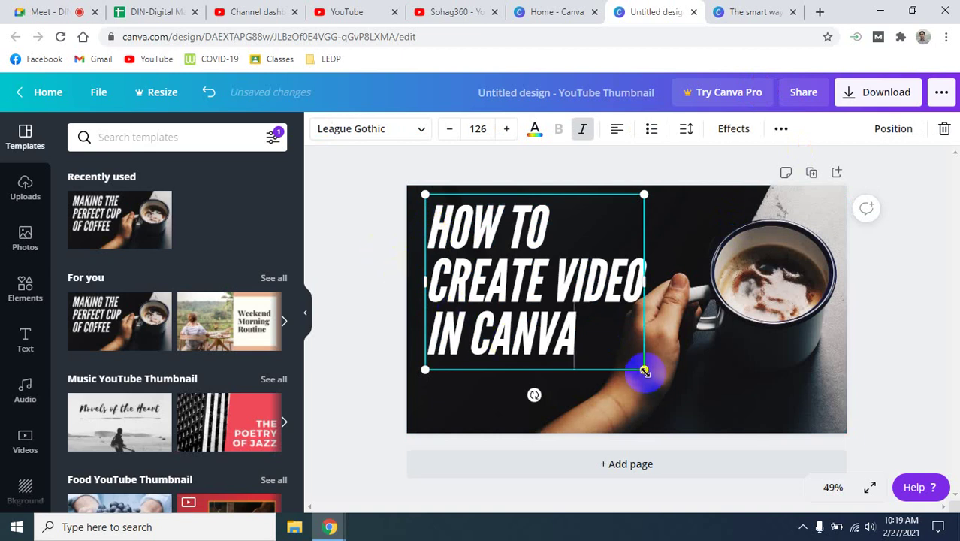
drag(644, 370, 646, 376)
- Change the font of the whole headline to Archivo Black
drag(598, 346, 443, 236)
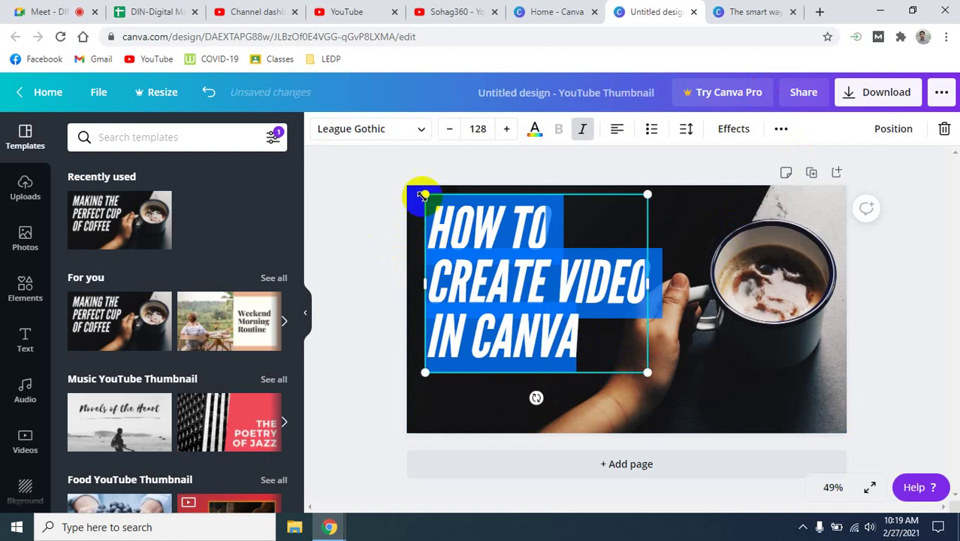
click(418, 128)
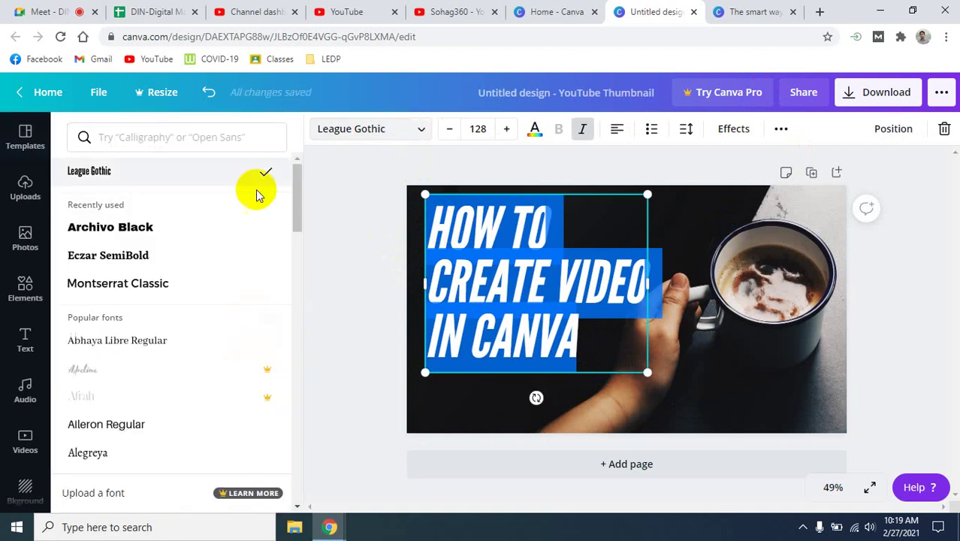
click(120, 229)
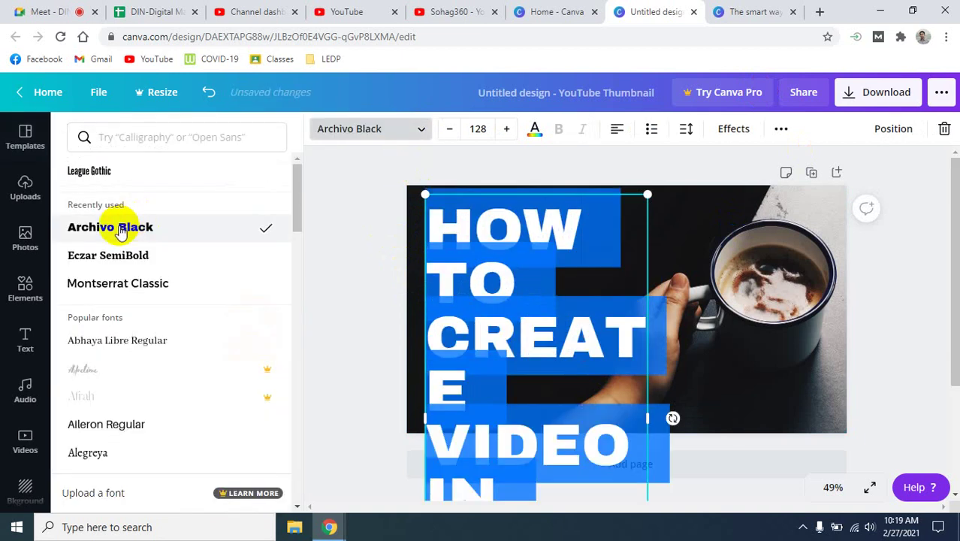
- Reduce the headline's font size to 96 and scale its text box down to about 632 × 492
click(449, 132)
click(449, 133)
click(448, 132)
click(449, 132)
click(448, 132)
click(449, 132)
click(448, 132)
click(448, 133)
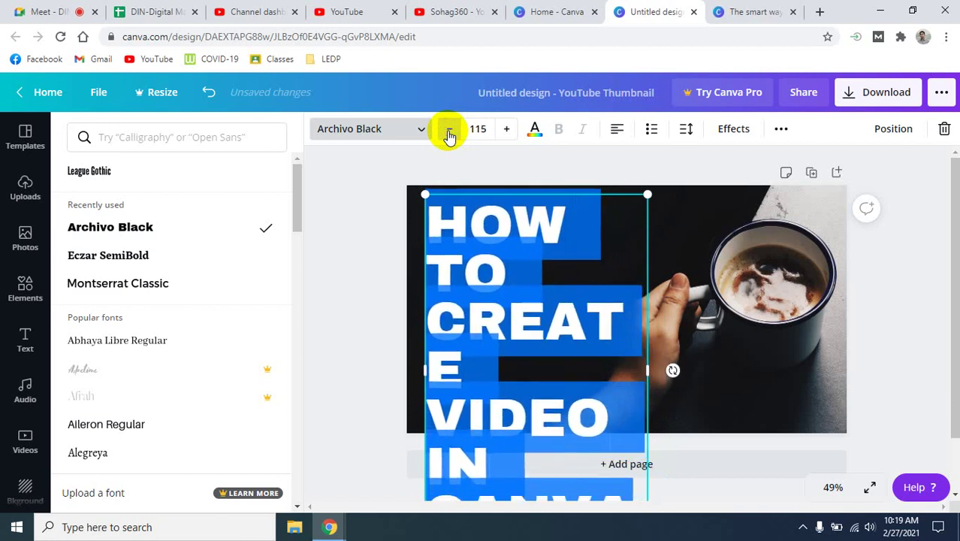
click(481, 130)
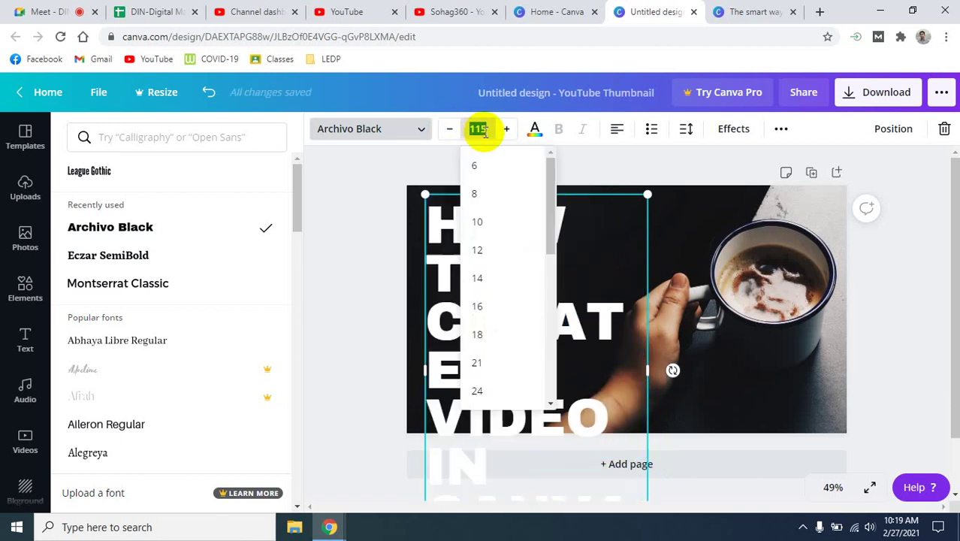
scroll(480, 372, down, 5)
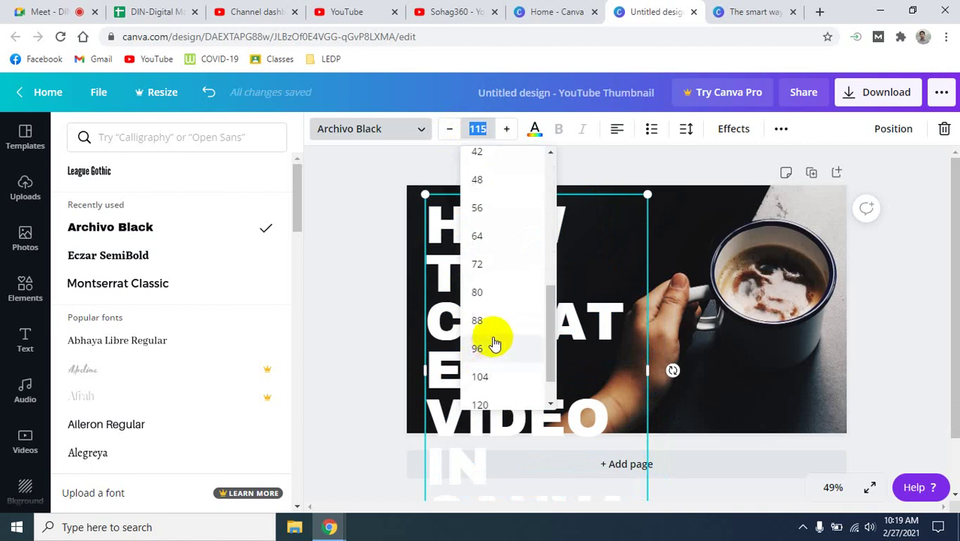
click(492, 349)
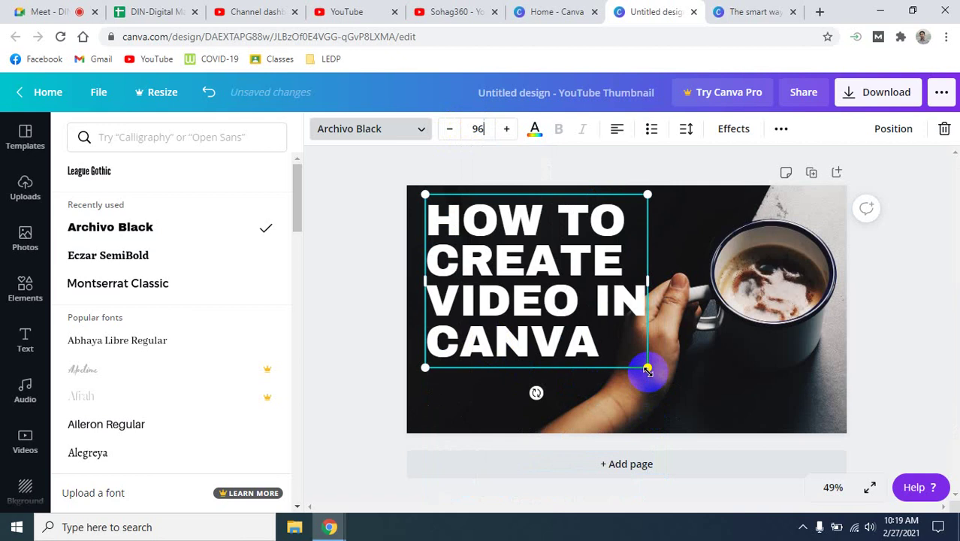
mouse_move(647, 370)
mouse_down()
mouse_move(648, 394)
mouse_move(633, 371)
mouse_up()
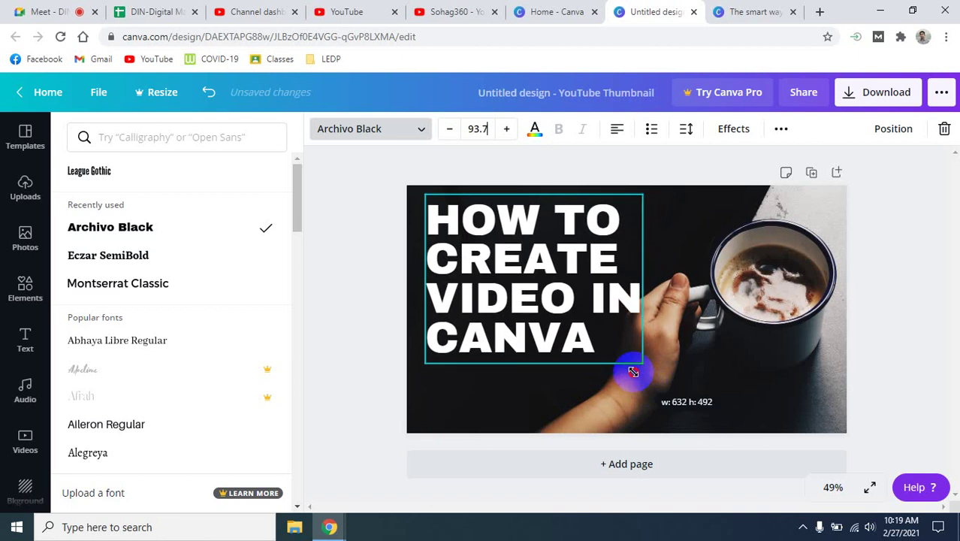
- Color the whole headline text yellow using the default color palette
double_click(509, 287)
click(534, 129)
scroll(106, 443, down, 2)
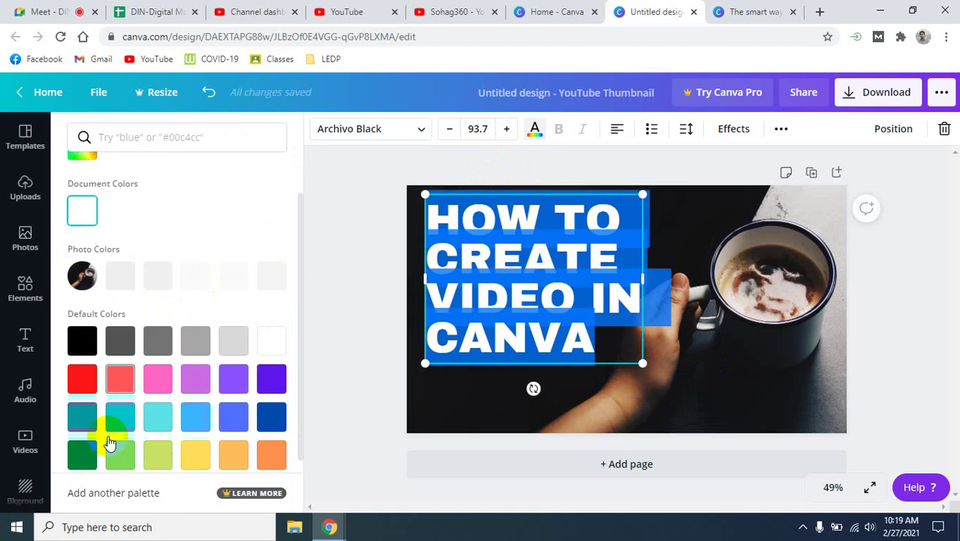
click(199, 446)
click(744, 385)
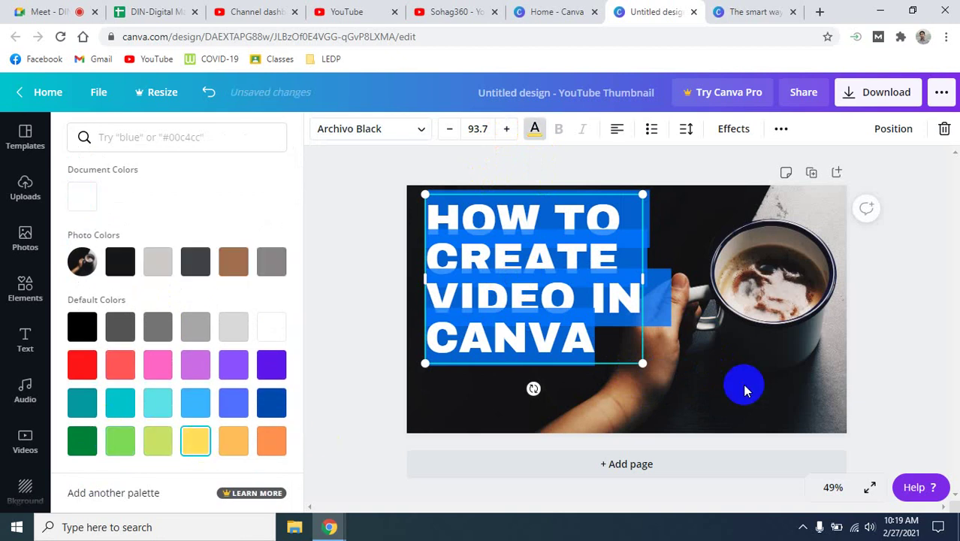
click(699, 389)
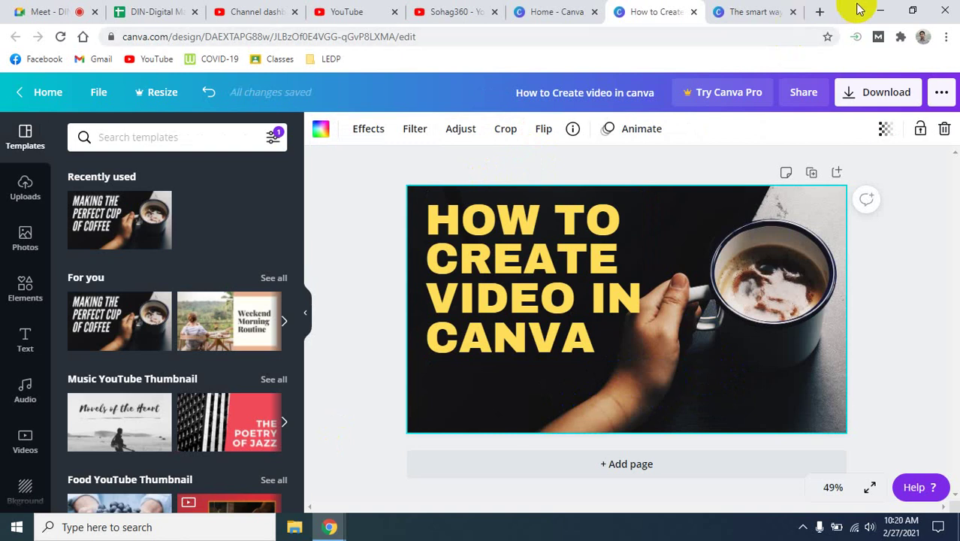
- Search Google for "Canva video" in a new browser tab and browse the image results
click(820, 12)
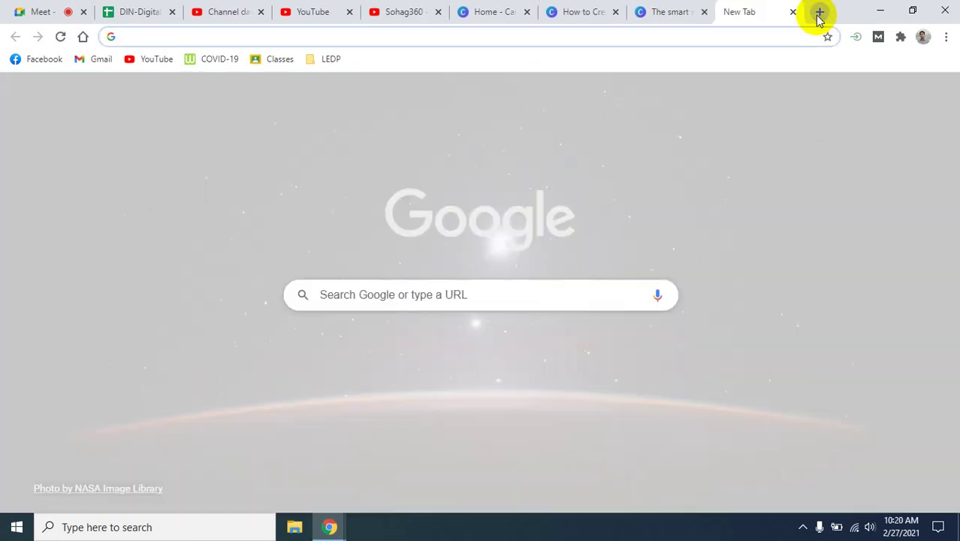
text(C)
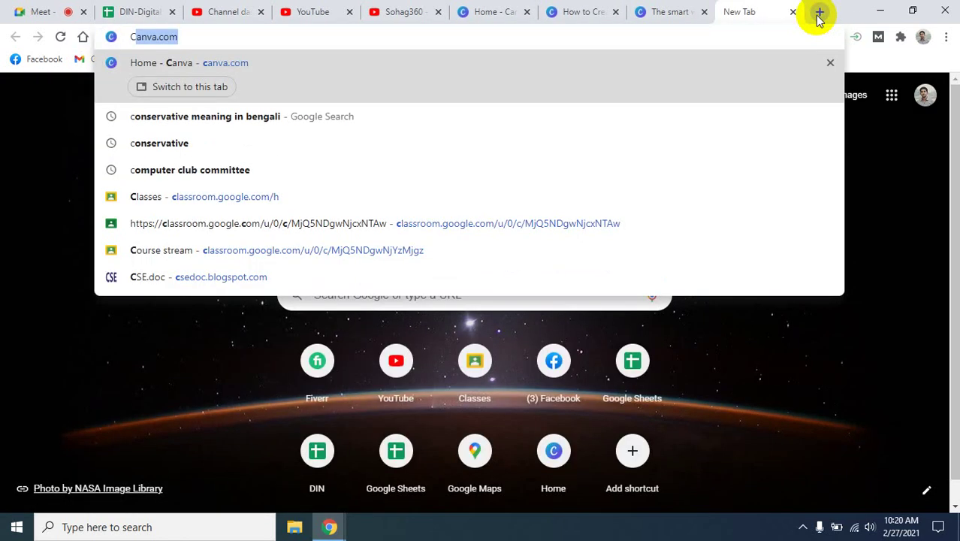
text(anva)
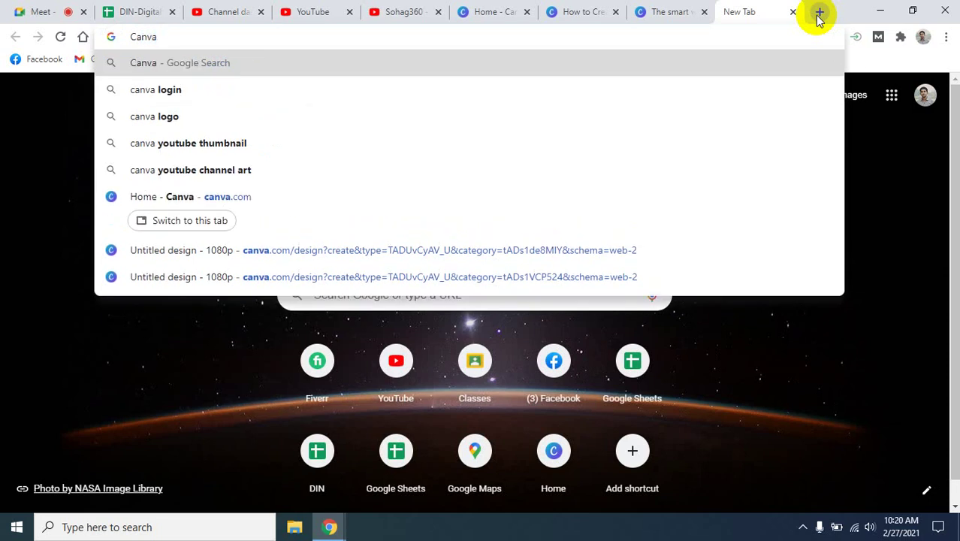
text( video)
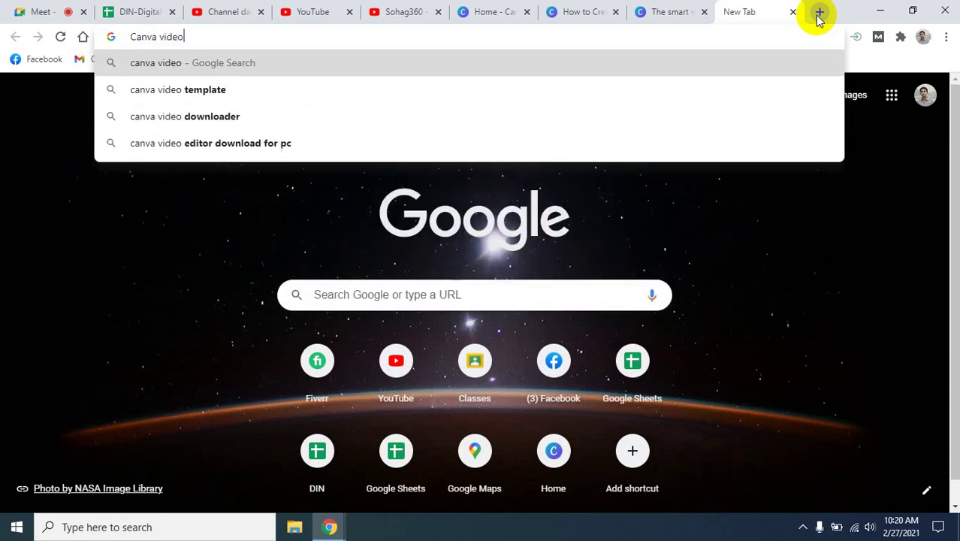
key(Return)
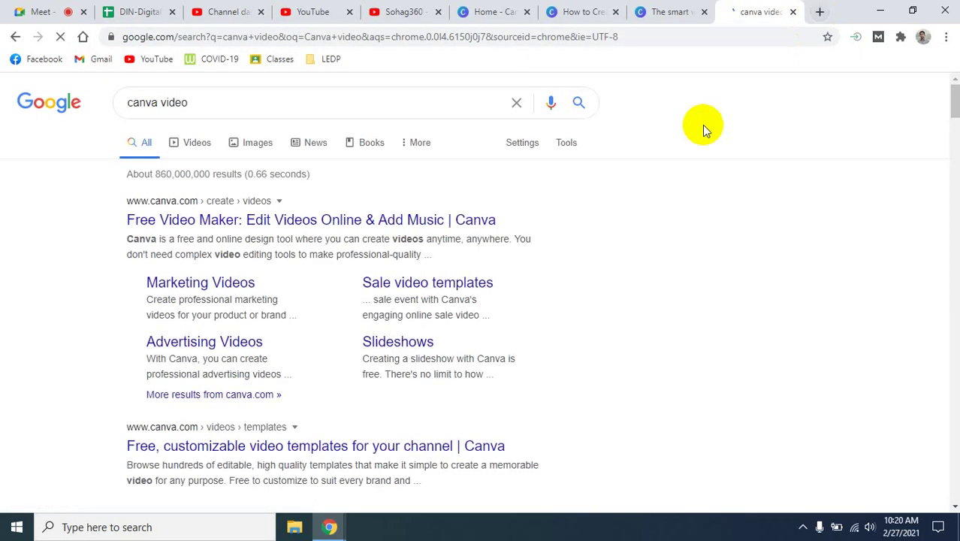
click(253, 146)
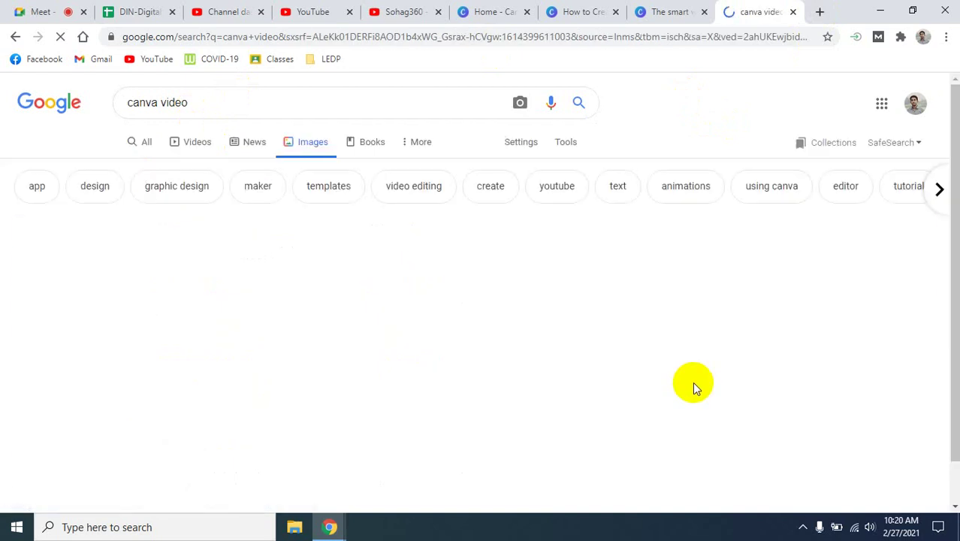
scroll(518, 419, down, 5)
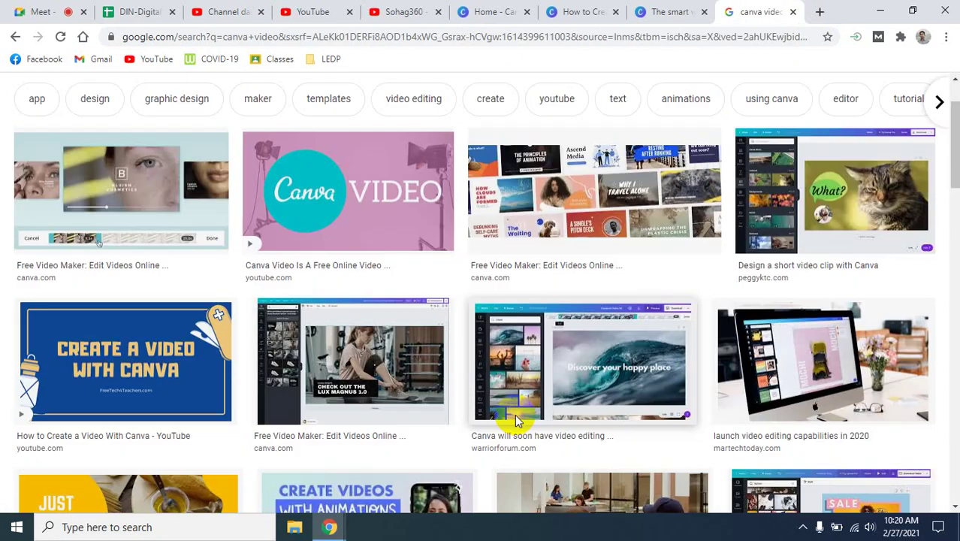
scroll(526, 435, up, 5)
- Shorten the Google image search query to "video" and run the search
click(161, 103)
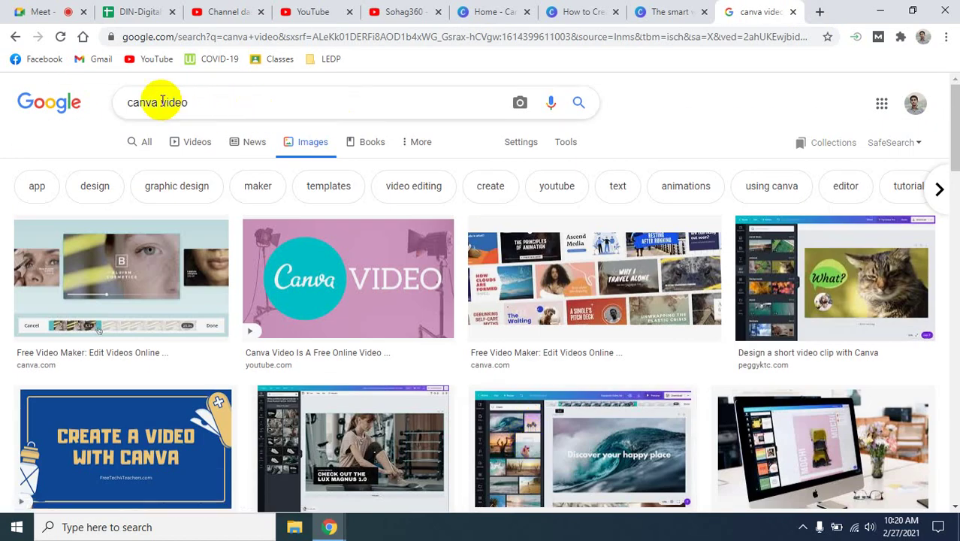
key(BackSpace)
key(BackSpace)
key(BackSpace)
key(BackSpace)
key(BackSpace)
key(BackSpace)
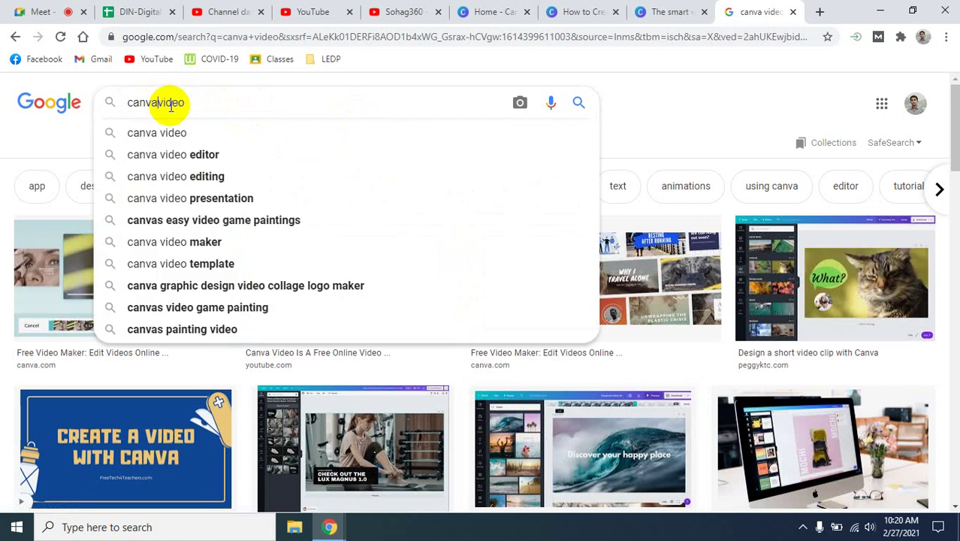
key(Return)
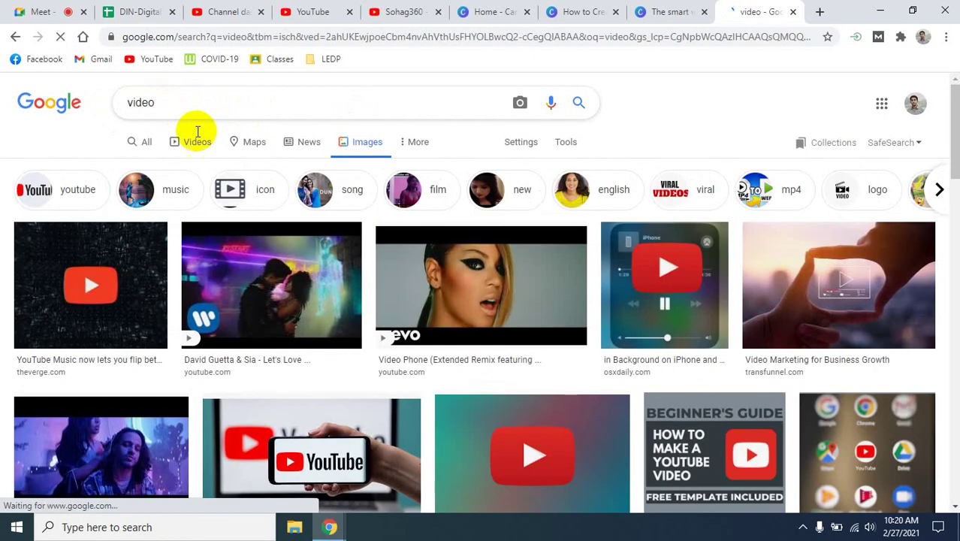
- Browse the video image results and open the preview of the "Watch 360 YouTube Videos in VR" image from roadtovr.com
scroll(466, 330, down, 1)
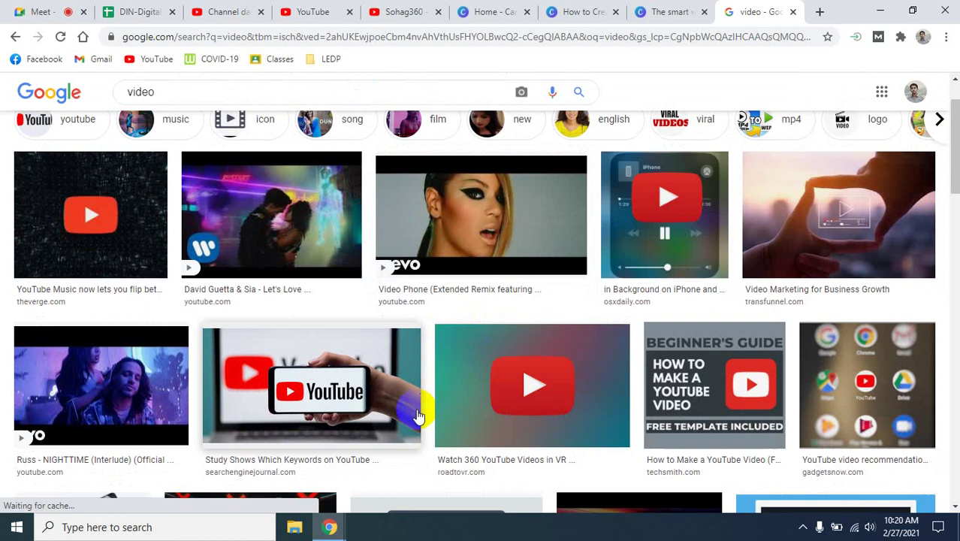
scroll(418, 416, down, 4)
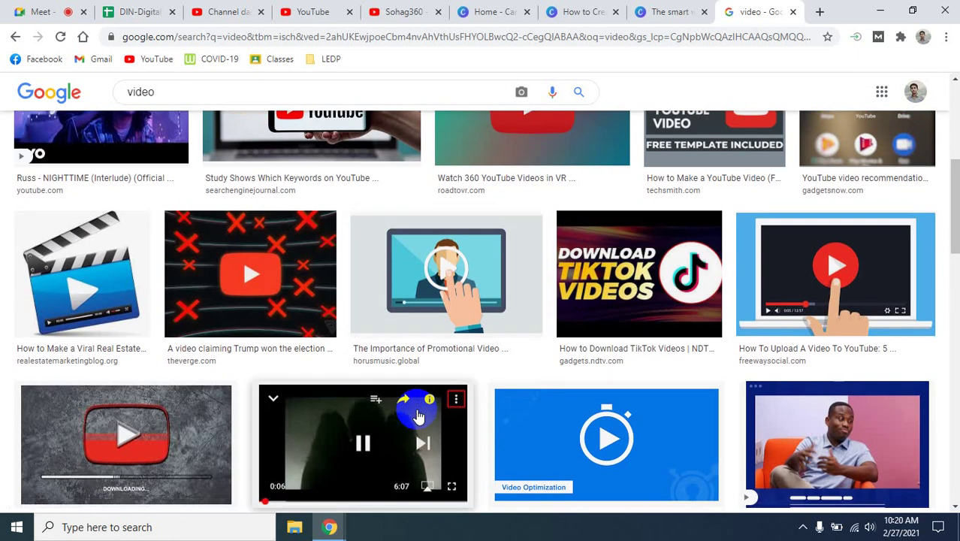
scroll(419, 416, down, 1)
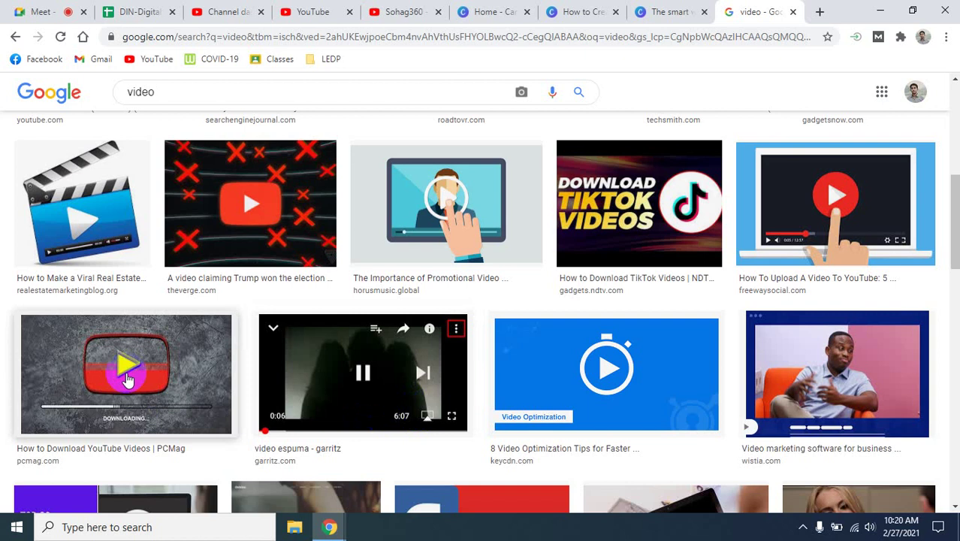
scroll(589, 390, up, 4)
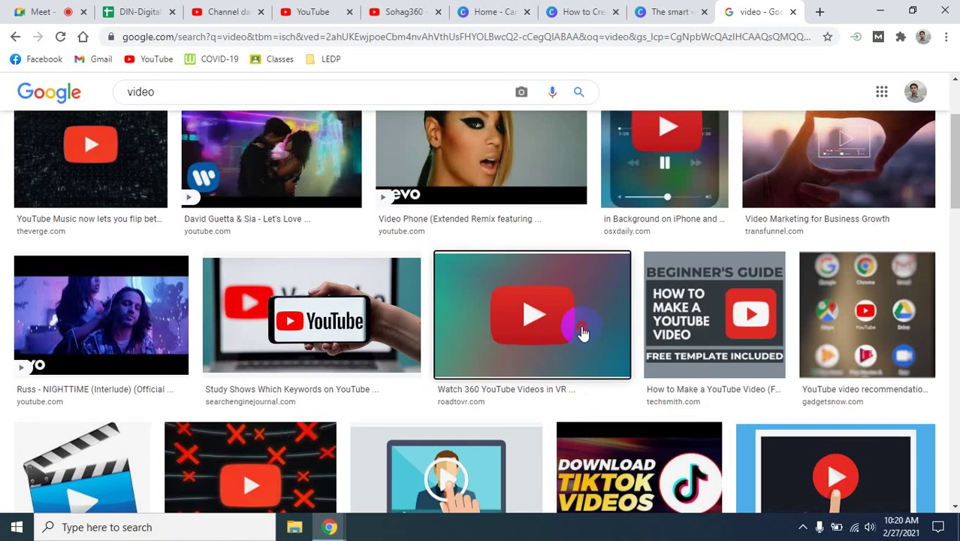
click(582, 332)
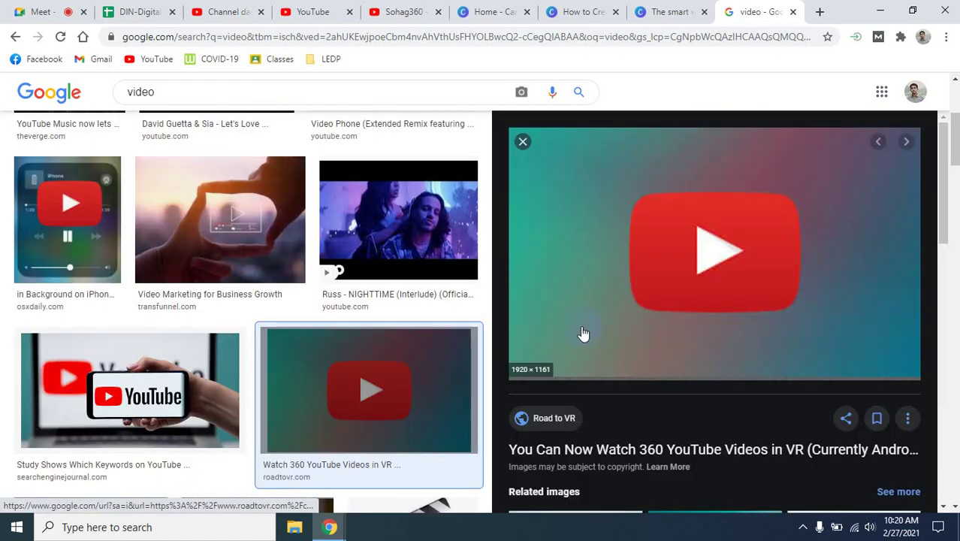
- Save the previewed YouTube play button image to the Desktop as youtube-logo2.jpg
drag(676, 271, 682, 329)
right_click(682, 261)
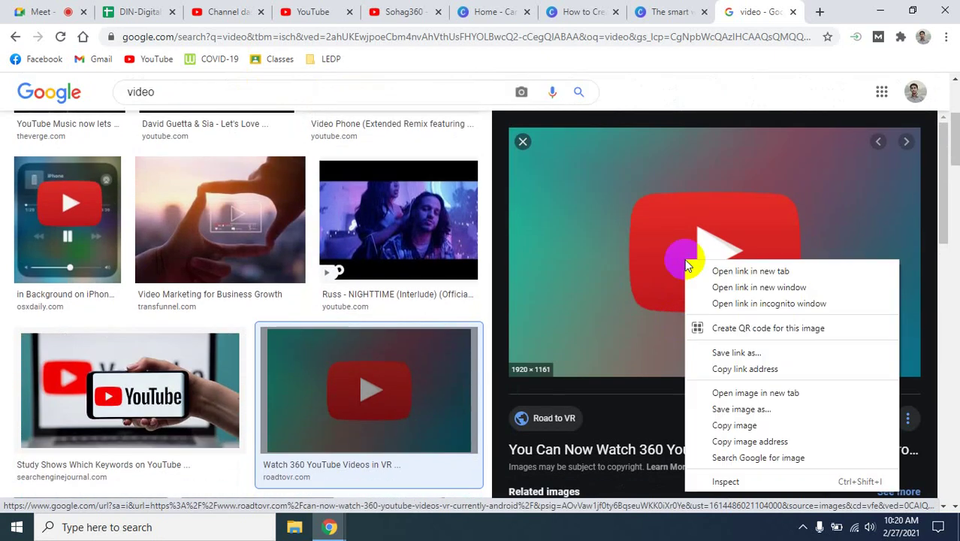
click(745, 409)
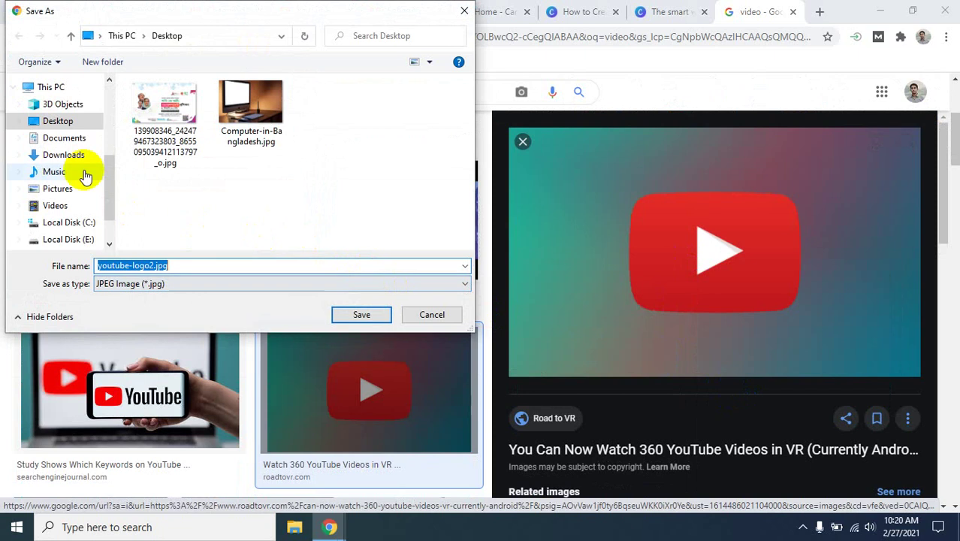
click(64, 121)
click(364, 316)
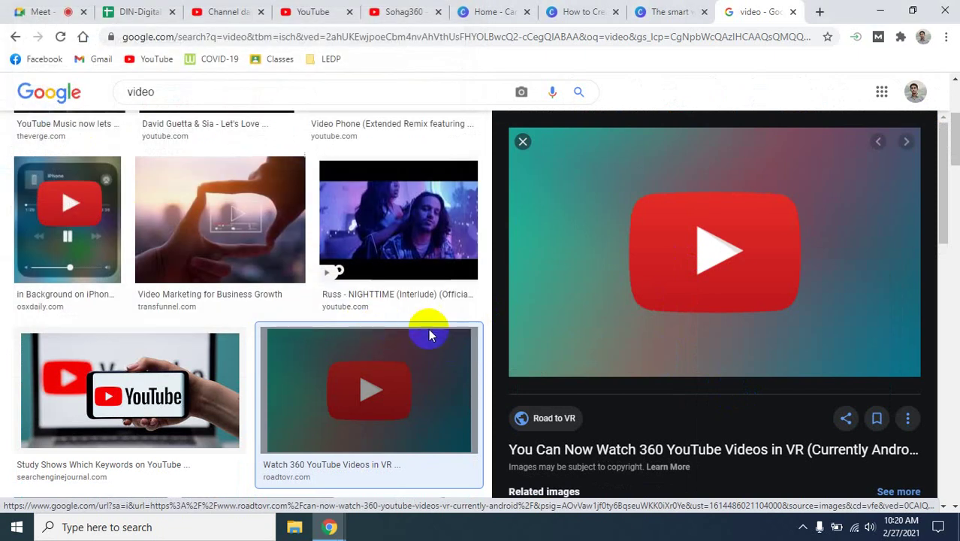
- Return to the "How to Create video in Canva" design and upload youtube-logo2.jpg from the Desktop
click(593, 13)
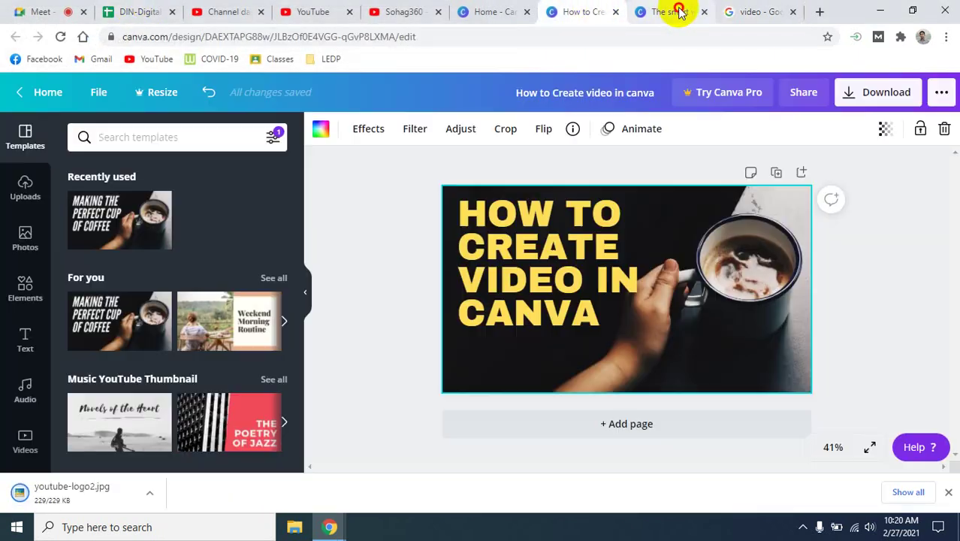
click(678, 12)
click(594, 12)
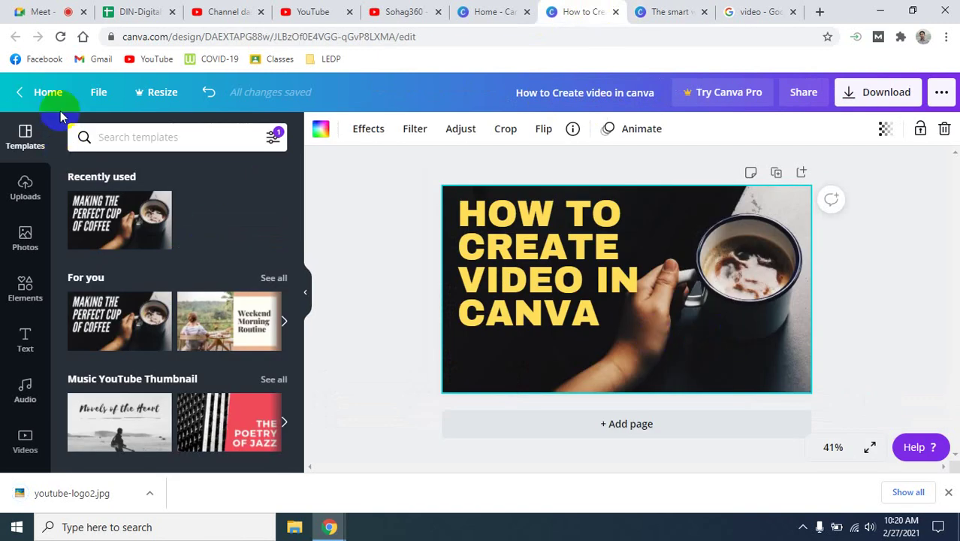
click(25, 184)
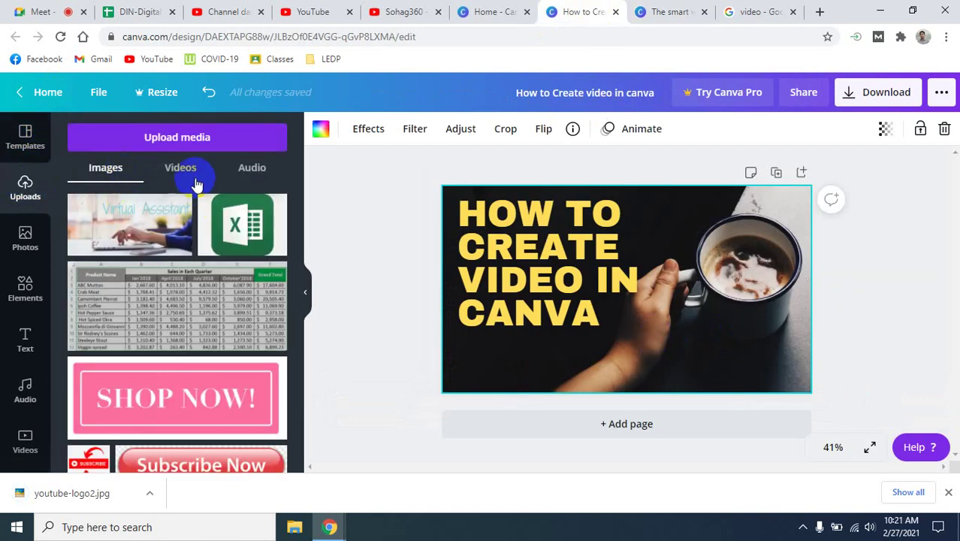
click(181, 136)
click(94, 209)
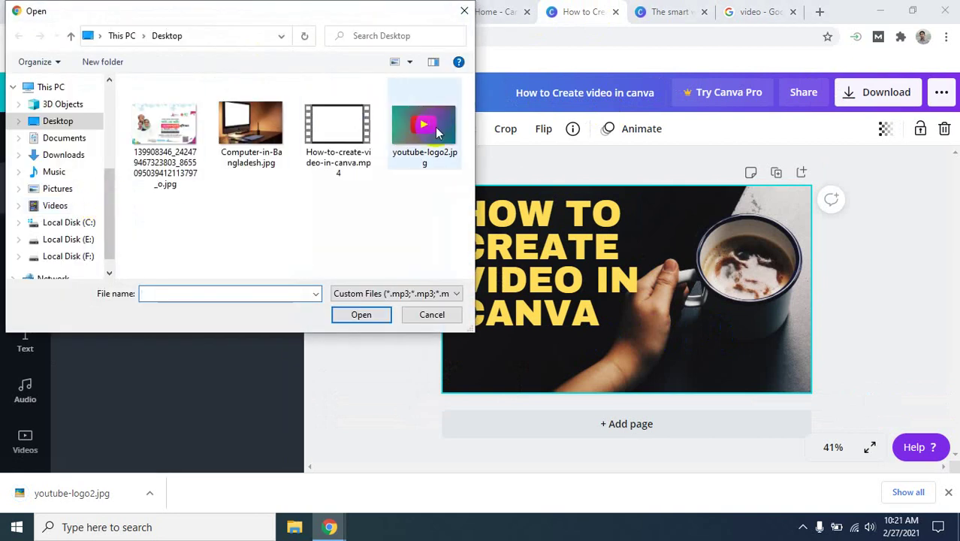
click(421, 131)
click(362, 314)
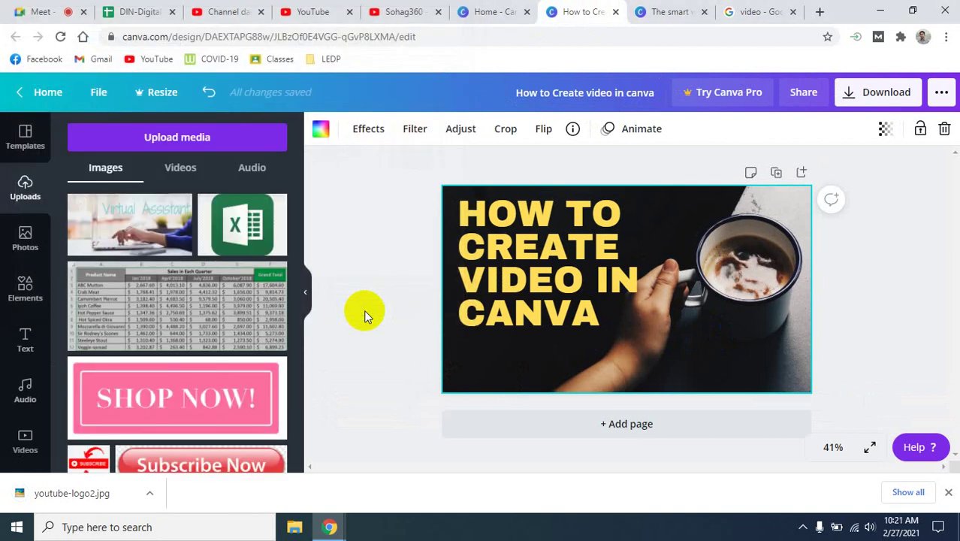
- Place the uploaded YouTube logo image on the thumbnail, enlarge it to the full page width and crop its bottom edge to fit the page
drag(135, 228, 651, 292)
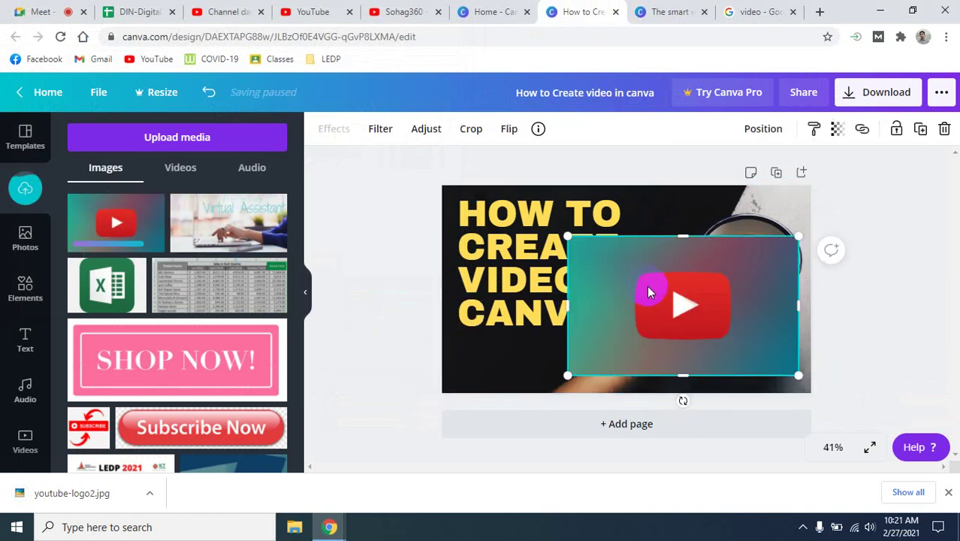
drag(568, 236, 644, 277)
drag(733, 266, 530, 233)
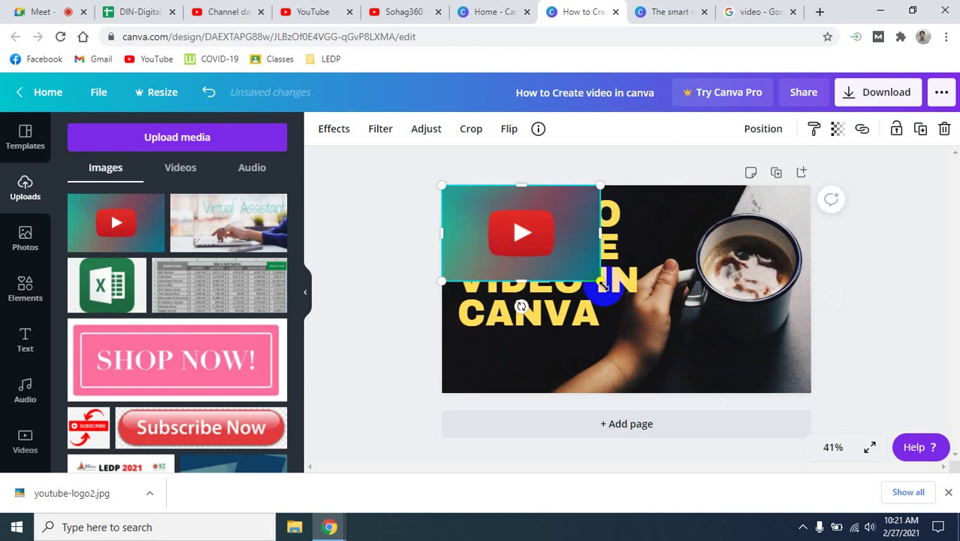
drag(601, 281, 832, 367)
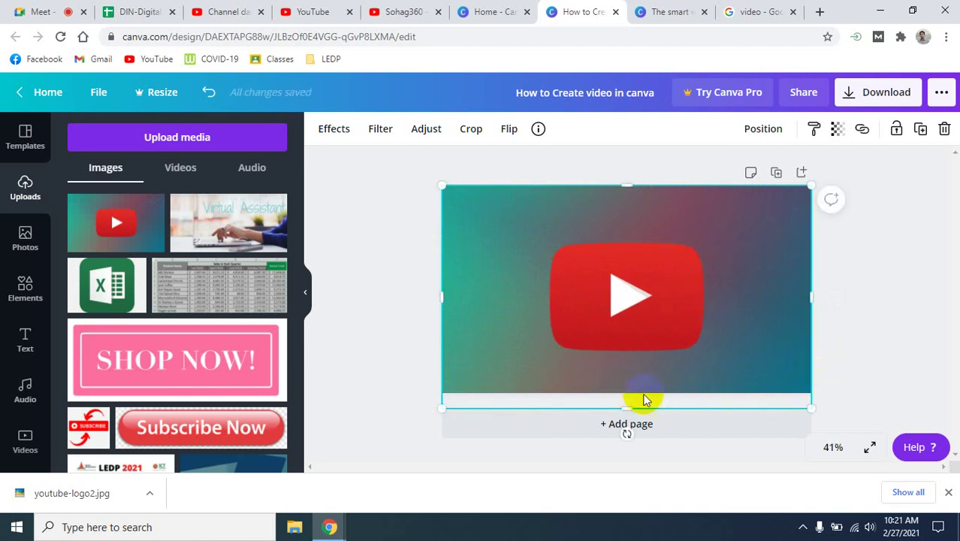
drag(627, 407, 649, 324)
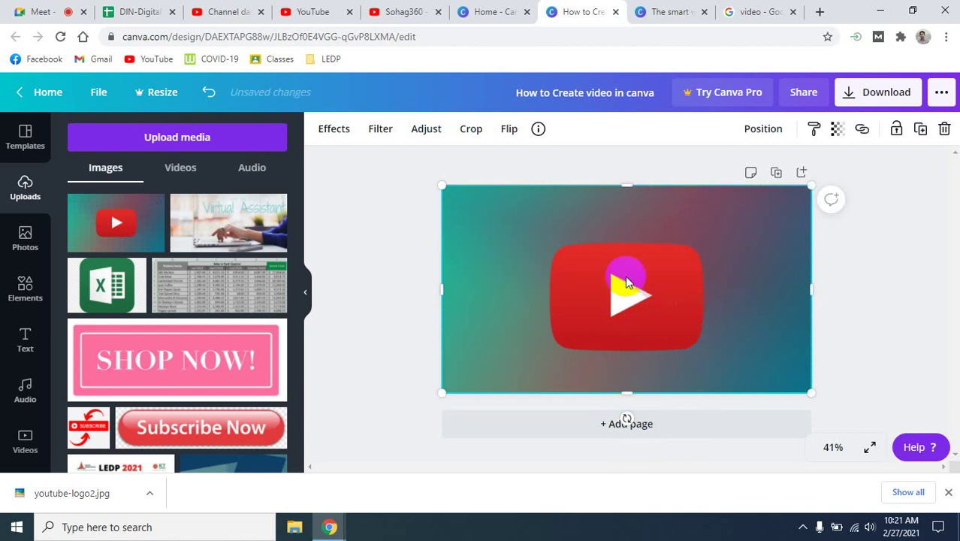
- Send the YouTube logo image backward so it sits behind the headline
click(574, 259)
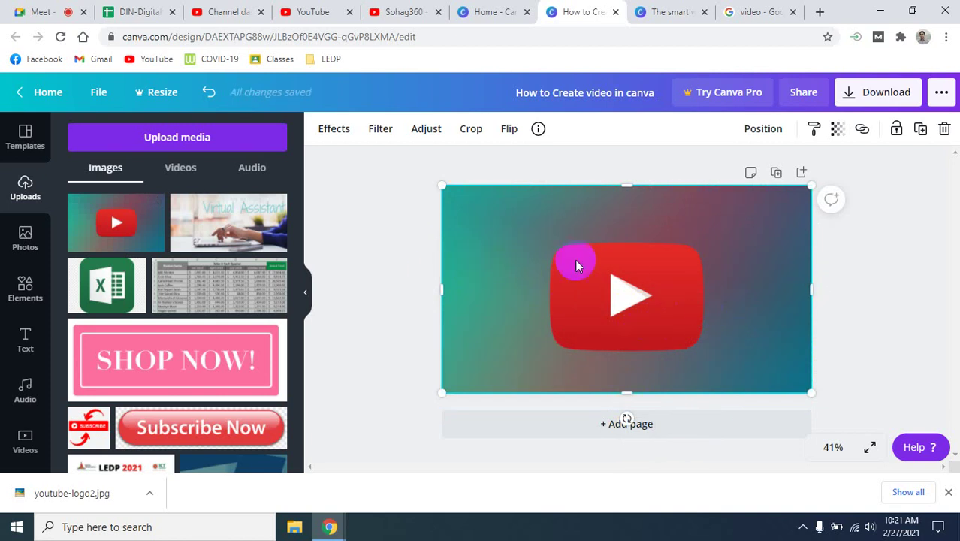
right_click(573, 242)
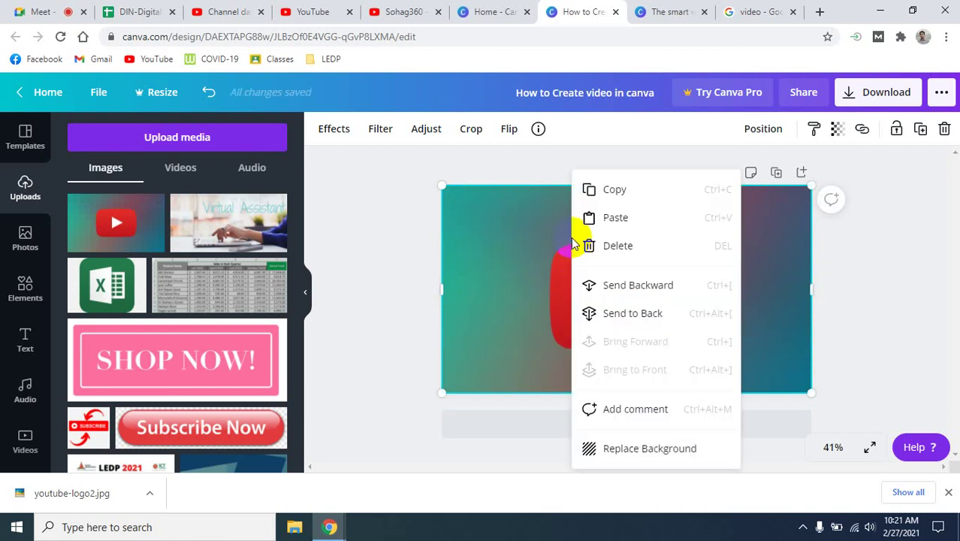
click(639, 287)
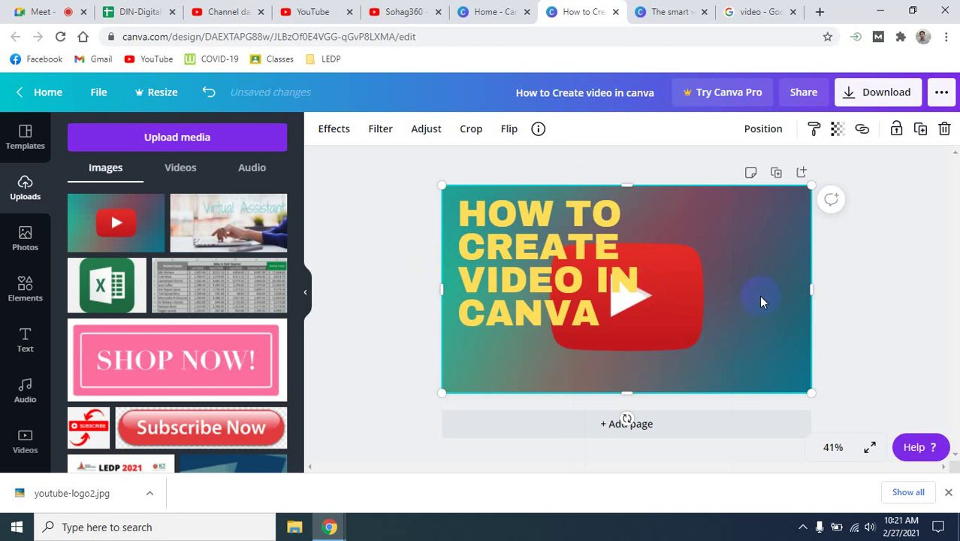
- Try moving the headline slightly down and to the left, and undo the move
drag(465, 291, 438, 316)
click(390, 308)
mouse_move(547, 253)
mouse_down()
mouse_move(535, 272)
mouse_move(538, 258)
mouse_move(594, 278)
mouse_move(540, 257)
mouse_up()
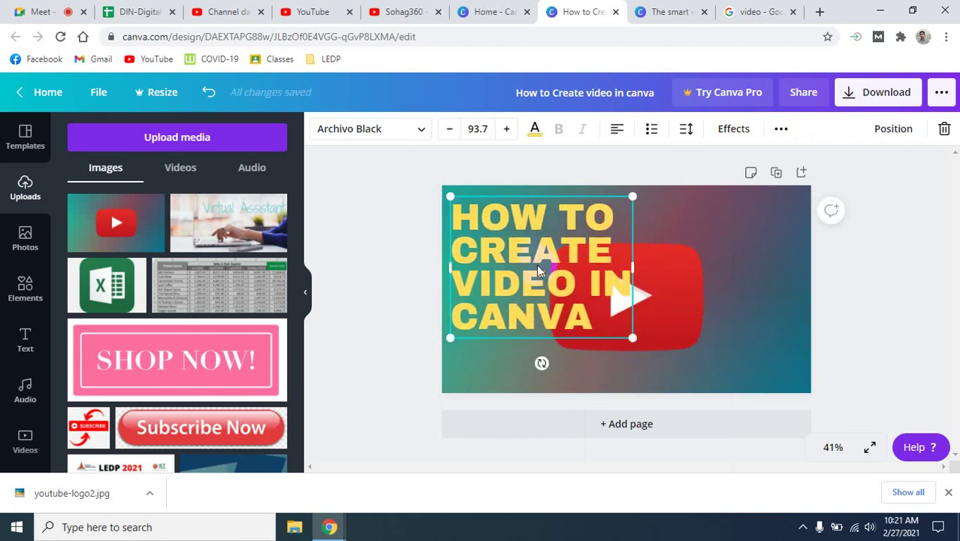
key(ctrl+z)
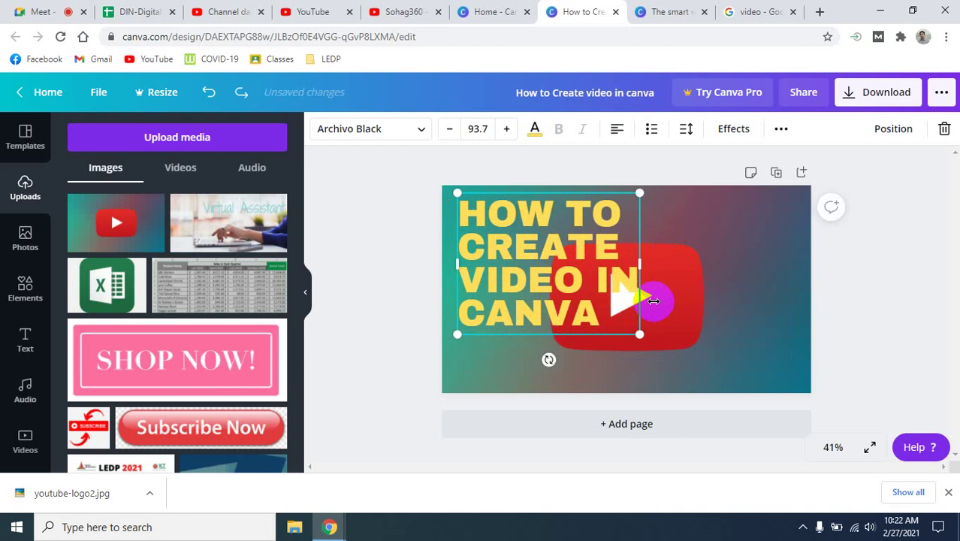
- Color the whole headline text with the slate swatch from the photo colors
click(701, 270)
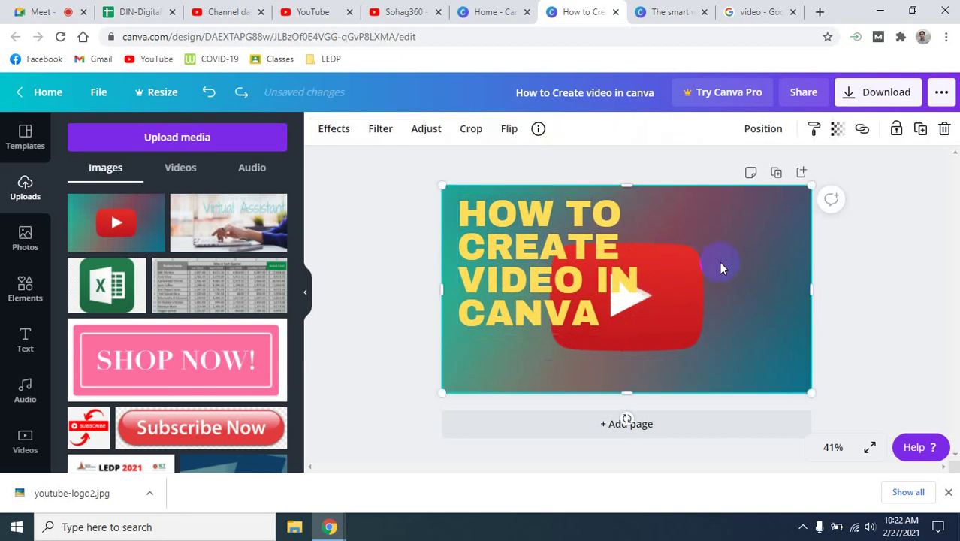
click(621, 294)
drag(606, 326, 457, 208)
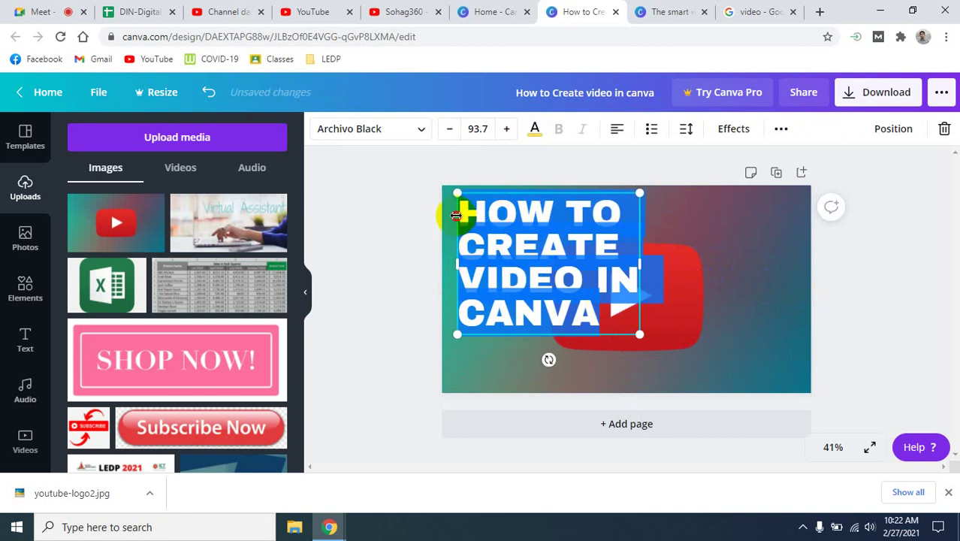
click(534, 129)
click(121, 334)
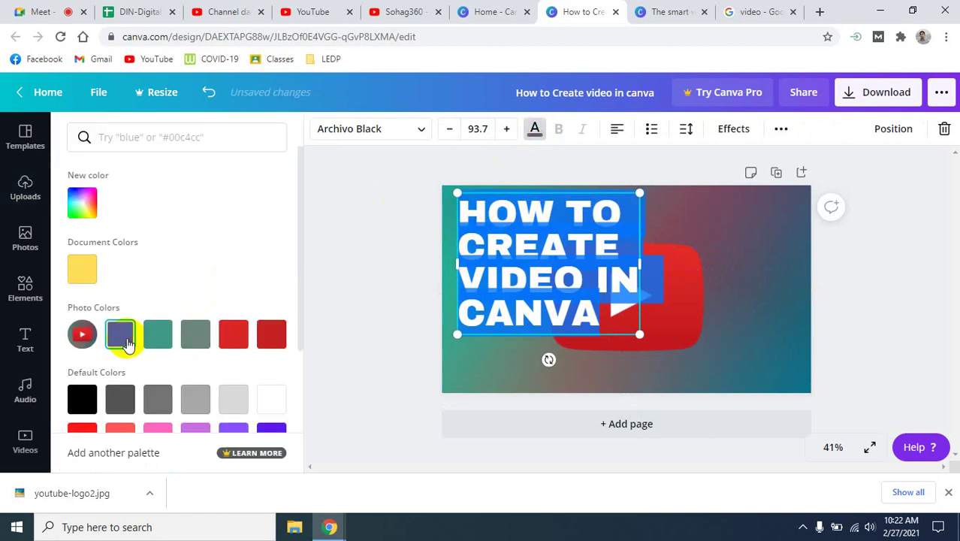
click(716, 320)
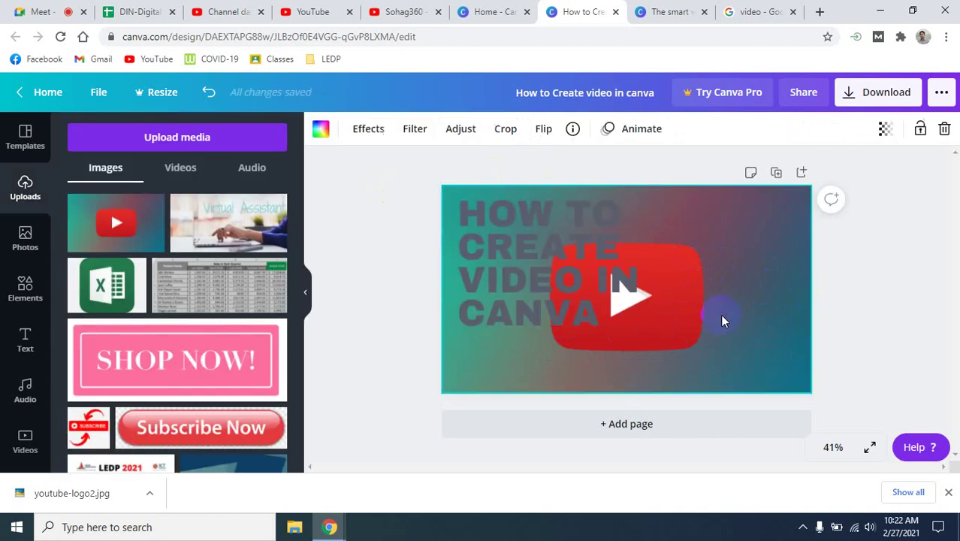
- Color the whole headline text white using the default color palette
double_click(582, 305)
click(536, 129)
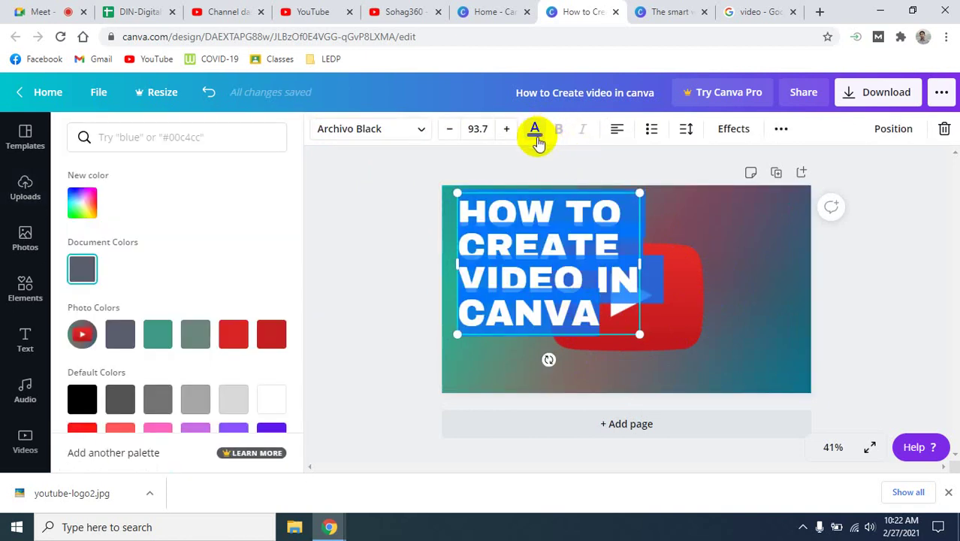
scroll(135, 353, down, 1)
click(274, 330)
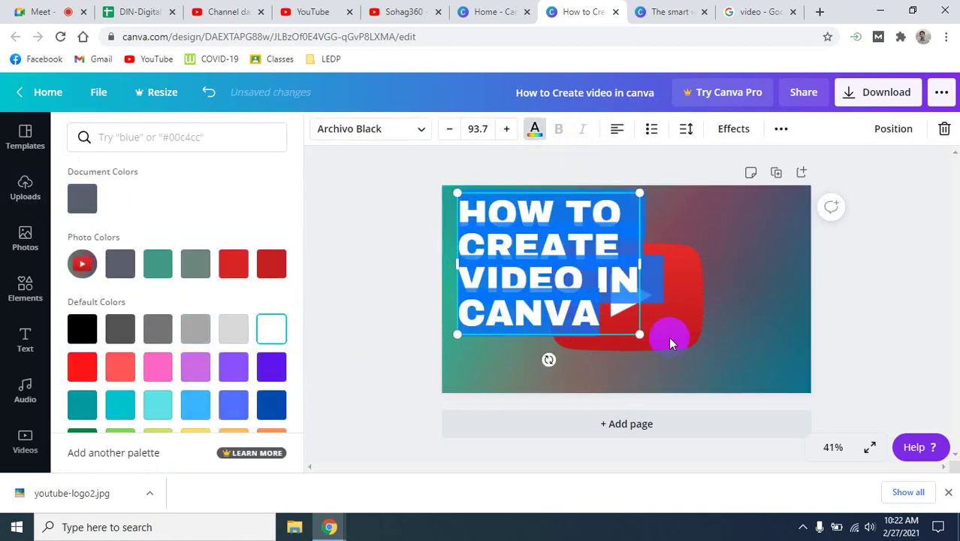
click(736, 320)
click(737, 319)
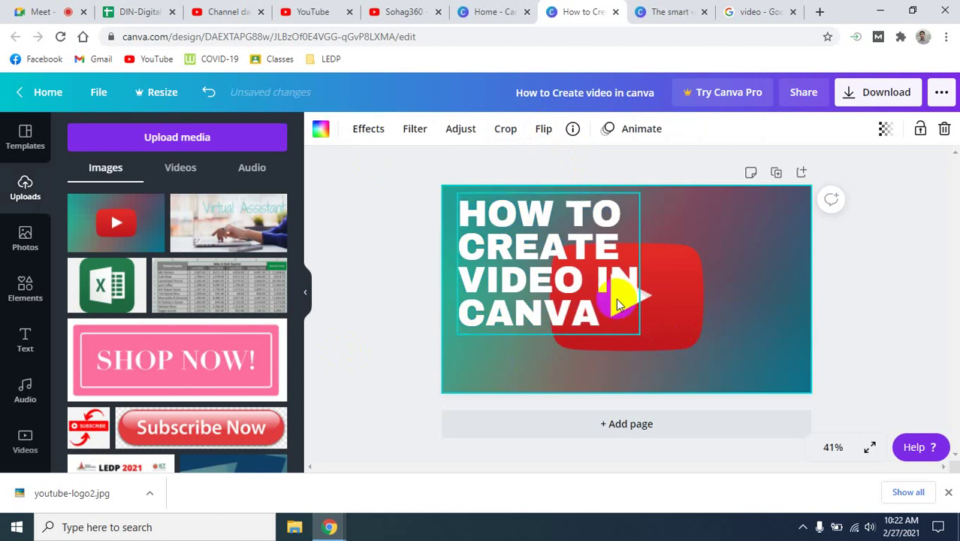
- Move the headline closer to the page's top-left corner and break the line so "IN" stands on its own line
click(540, 237)
mouse_move(530, 217)
mouse_down()
mouse_move(514, 215)
mouse_move(622, 268)
mouse_move(646, 245)
mouse_move(535, 236)
mouse_move(532, 216)
mouse_up()
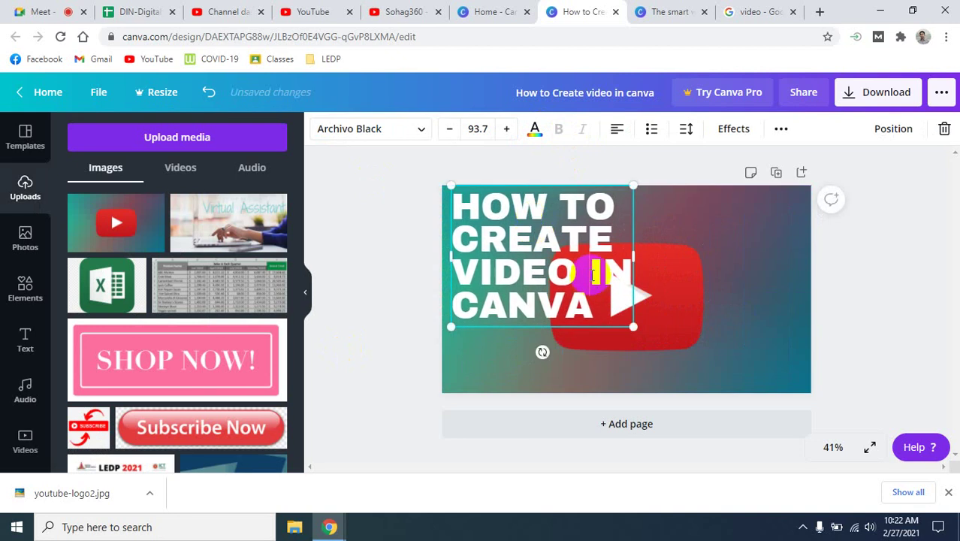
click(613, 271)
key(Return)
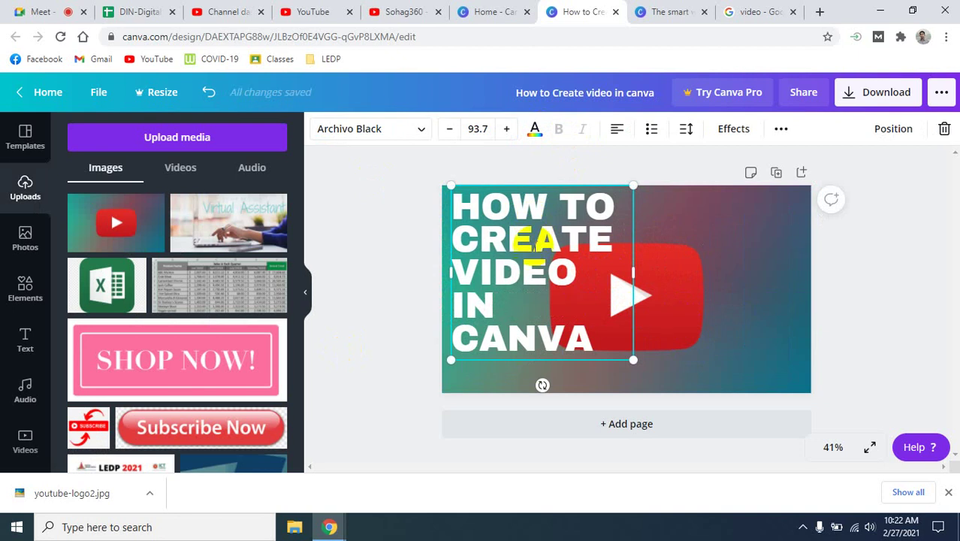
- Center-align the whole headline text
drag(597, 338, 446, 199)
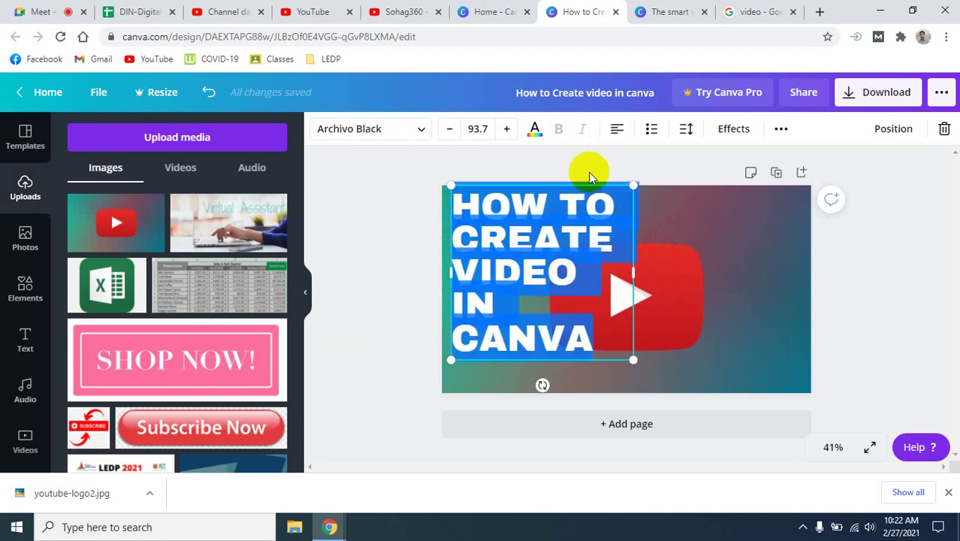
click(616, 128)
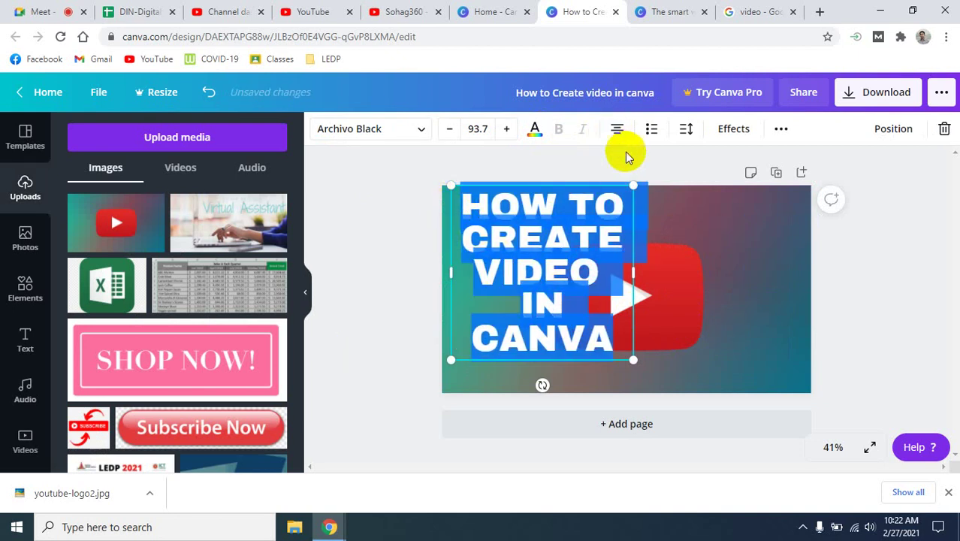
click(757, 268)
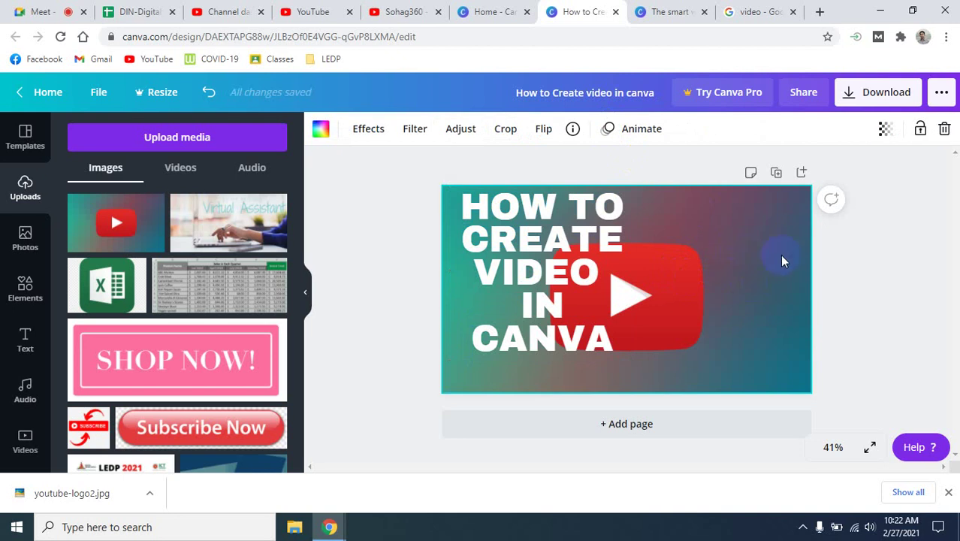
- Download the thumbnail design as a JPG and dismiss the post-download promotion
click(879, 91)
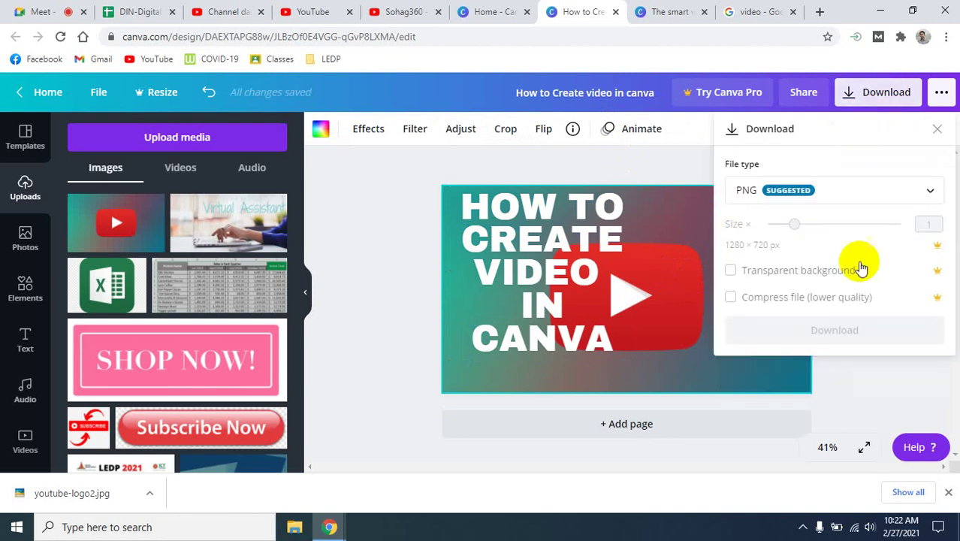
click(930, 194)
click(800, 239)
click(814, 338)
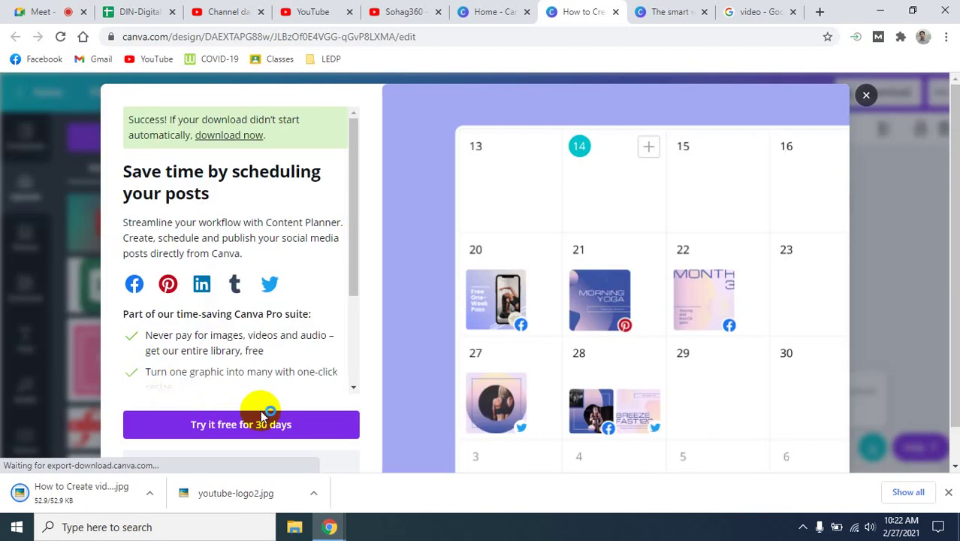
click(866, 96)
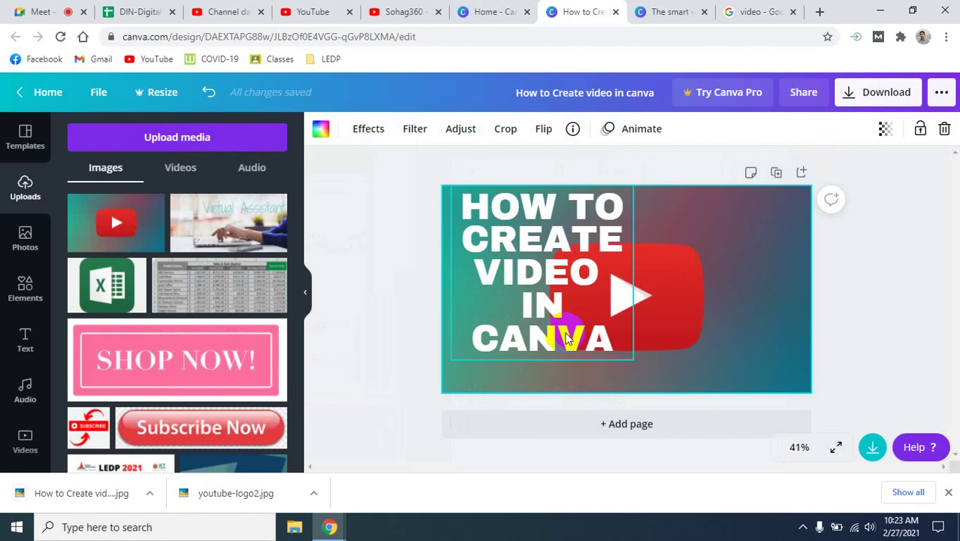
click(748, 220)
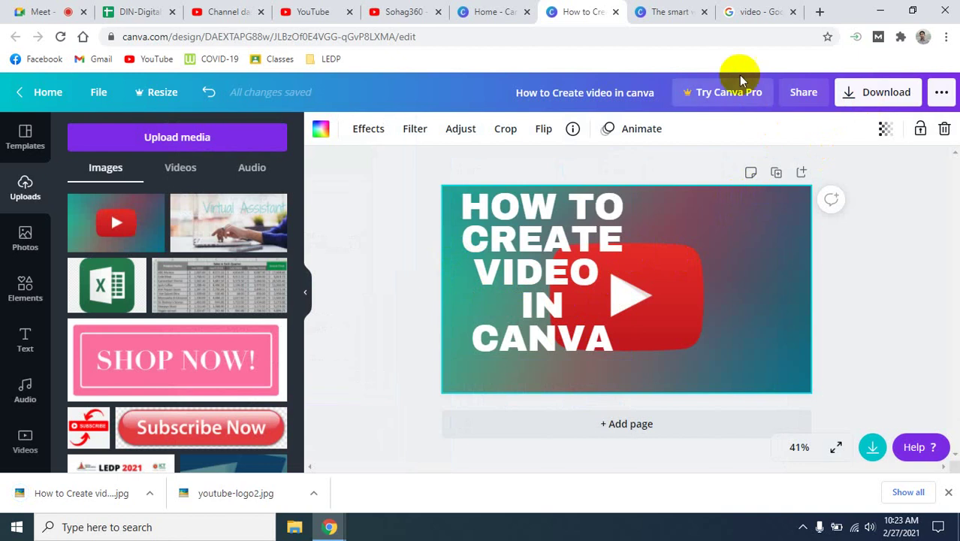
- Switch to the video's details in YouTube Studio and try to upload a custom thumbnail
click(405, 12)
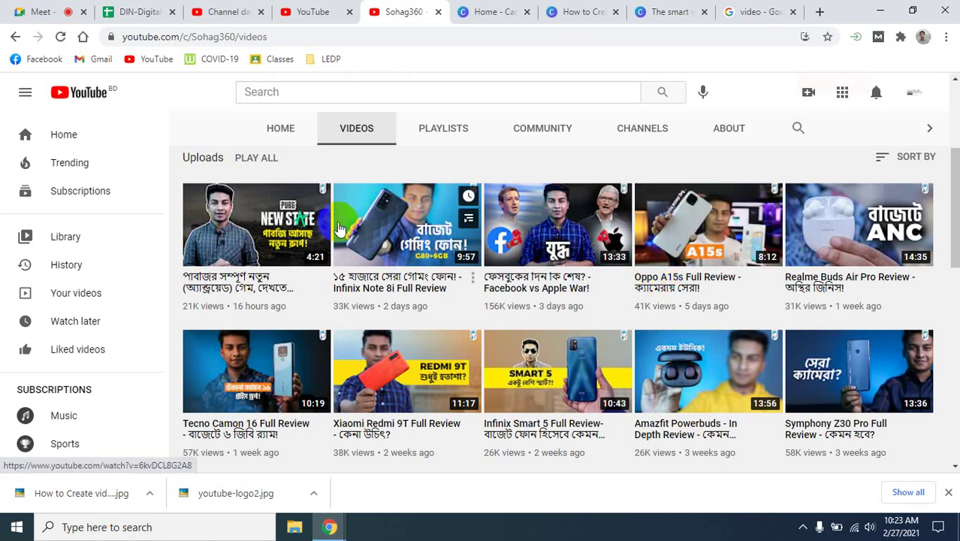
click(298, 11)
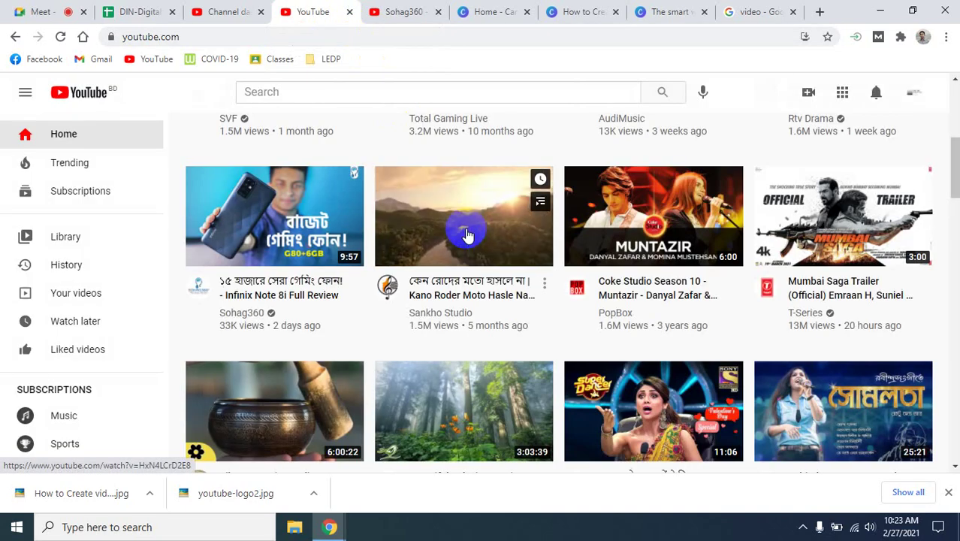
click(225, 11)
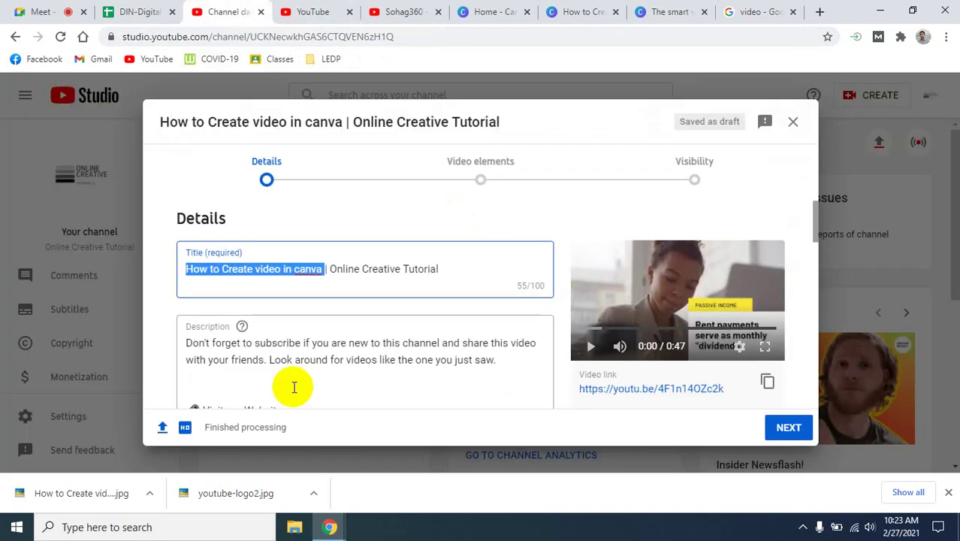
scroll(561, 323, down, 5)
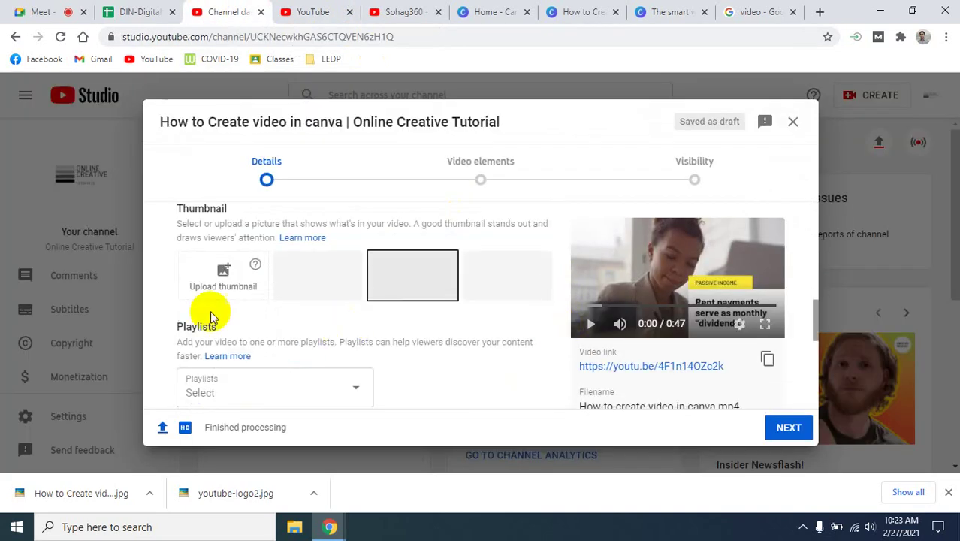
click(202, 274)
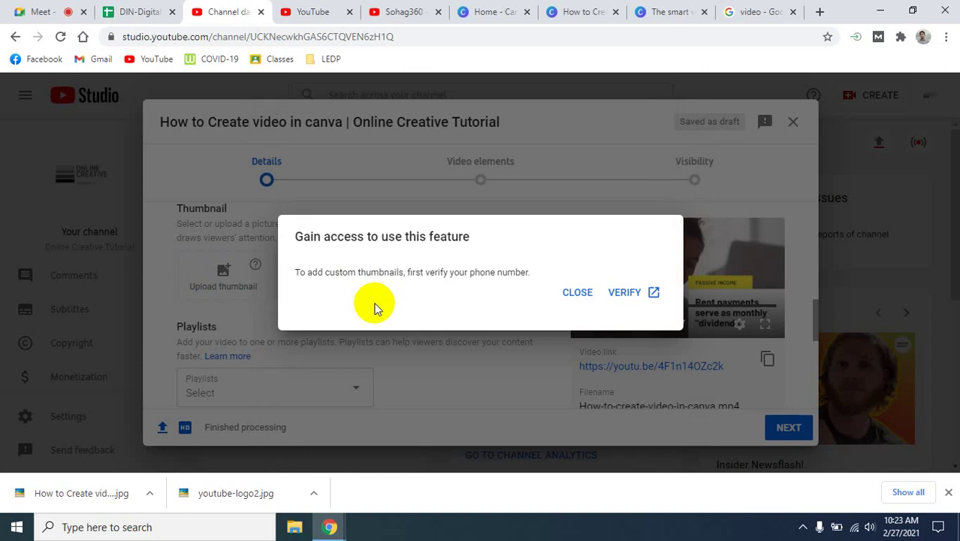
- Try to start the phone verification for custom thumbnails with the code delivered by text message, and close the verification page
click(633, 293)
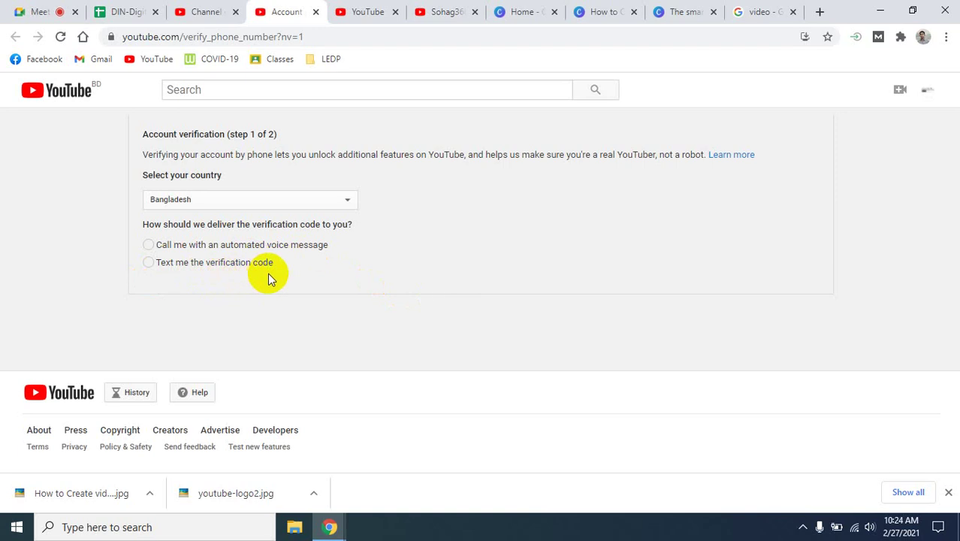
click(161, 264)
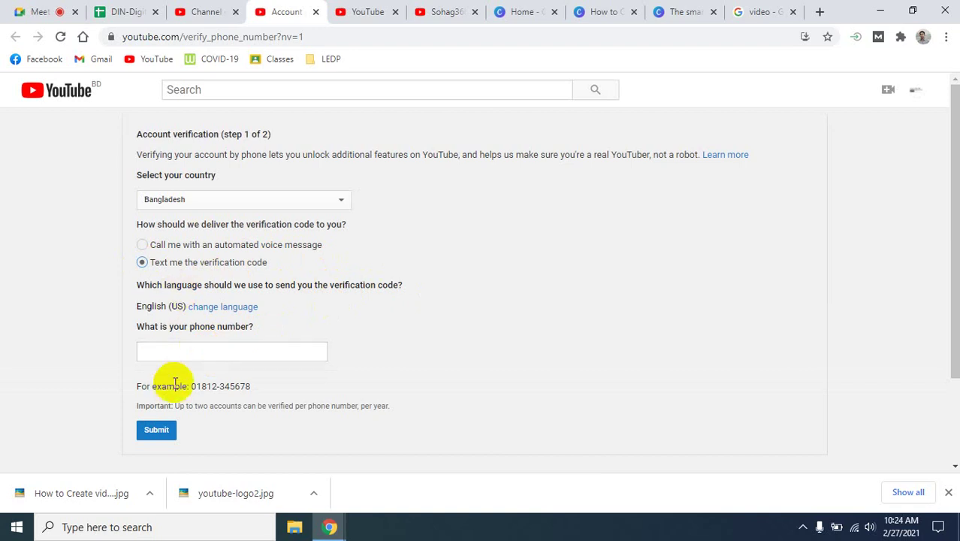
click(179, 356)
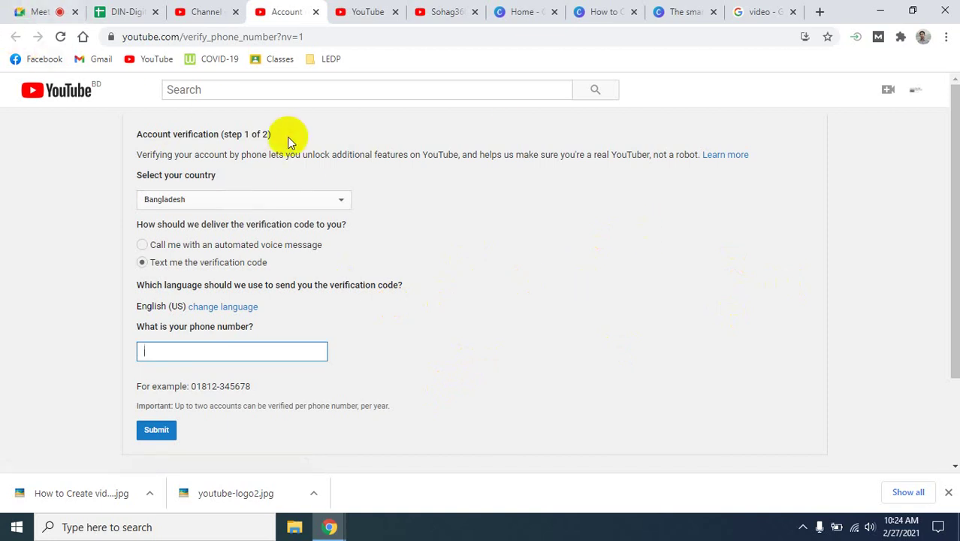
click(251, 309)
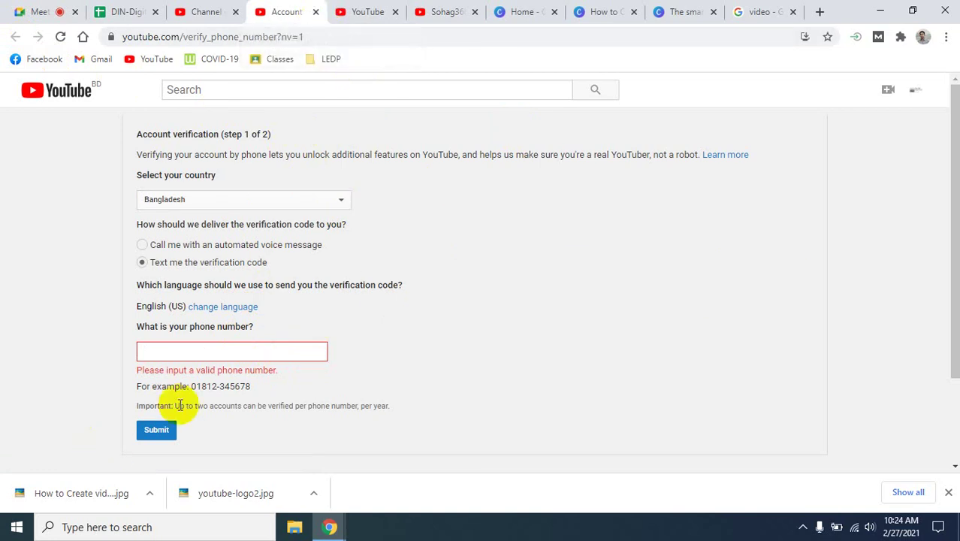
click(316, 12)
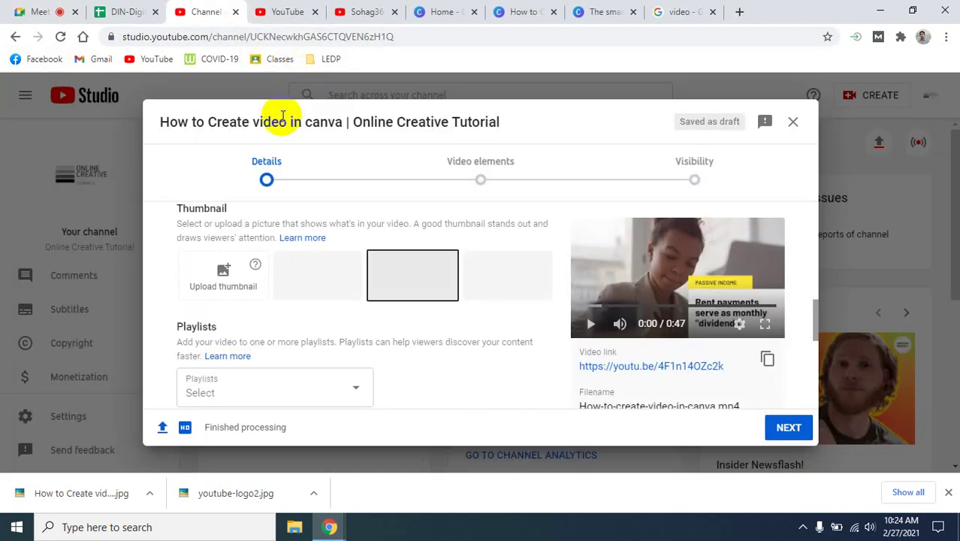
- Examine how the Sohag360 YouTube channel groups its videos into playlists
scroll(416, 344, down, 1)
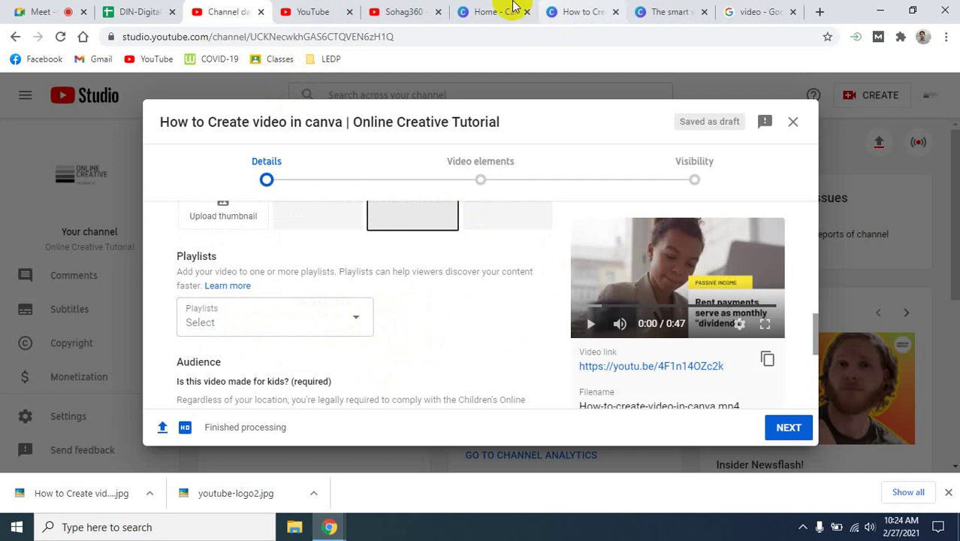
click(399, 10)
scroll(426, 290, up, 3)
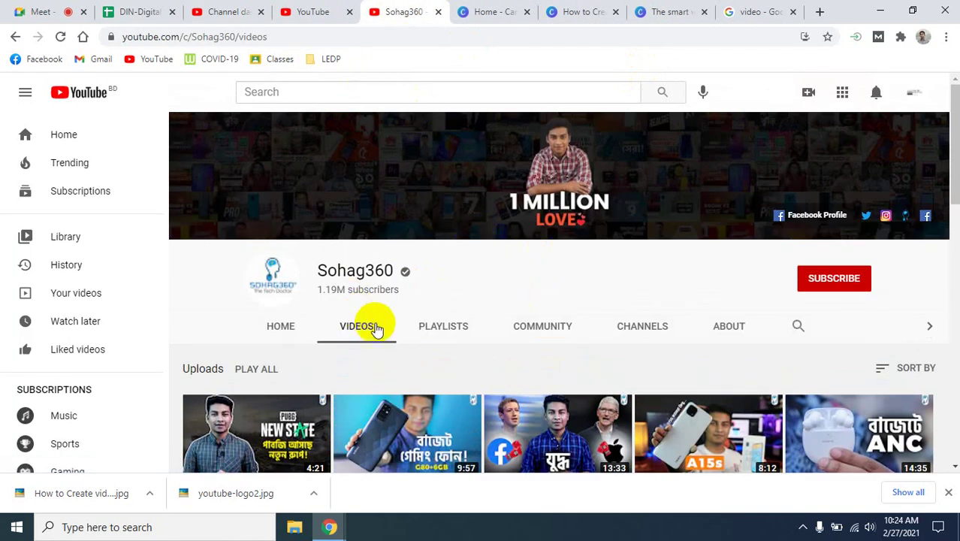
scroll(375, 311, down, 1)
click(457, 257)
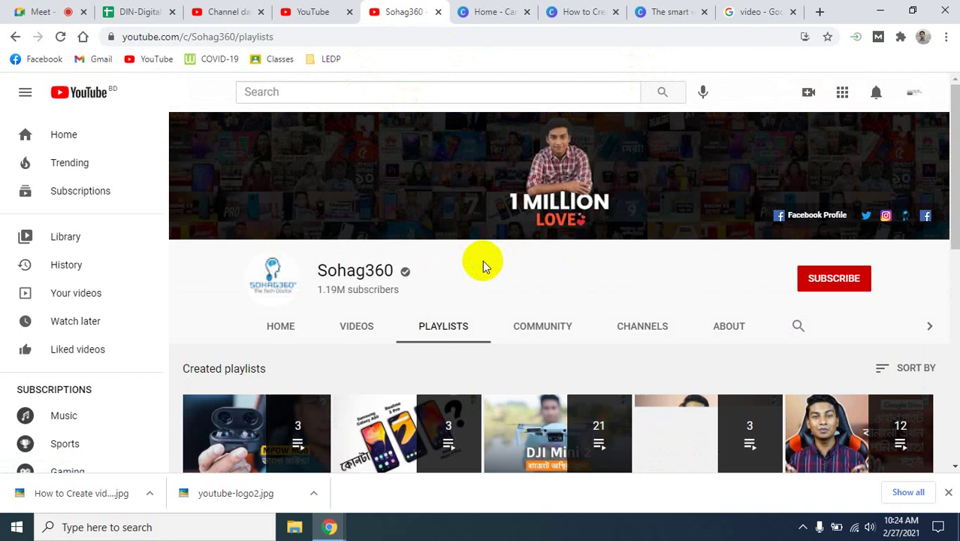
scroll(557, 306, down, 2)
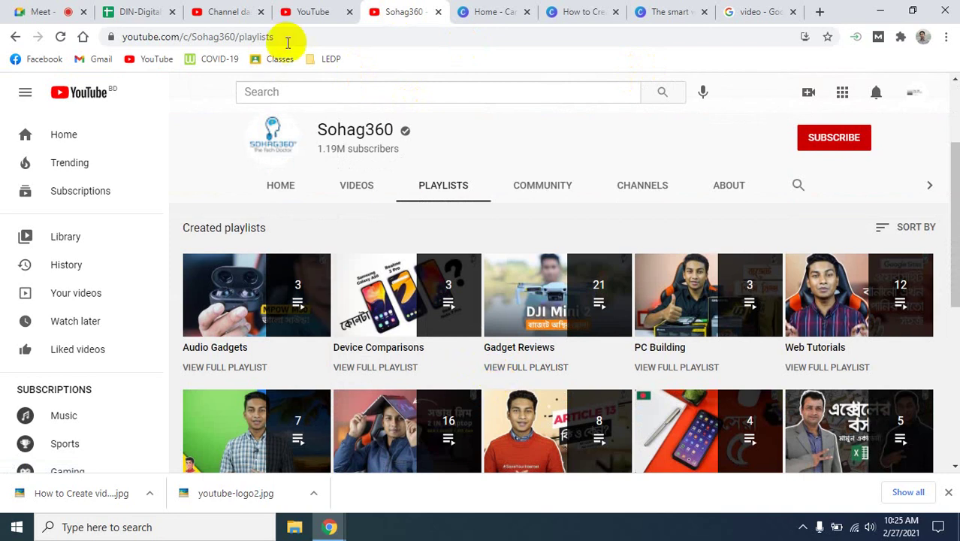
click(314, 12)
- In YouTube Studio, create a public playlist titled "Canva pros and corns" and add the video to it
click(215, 8)
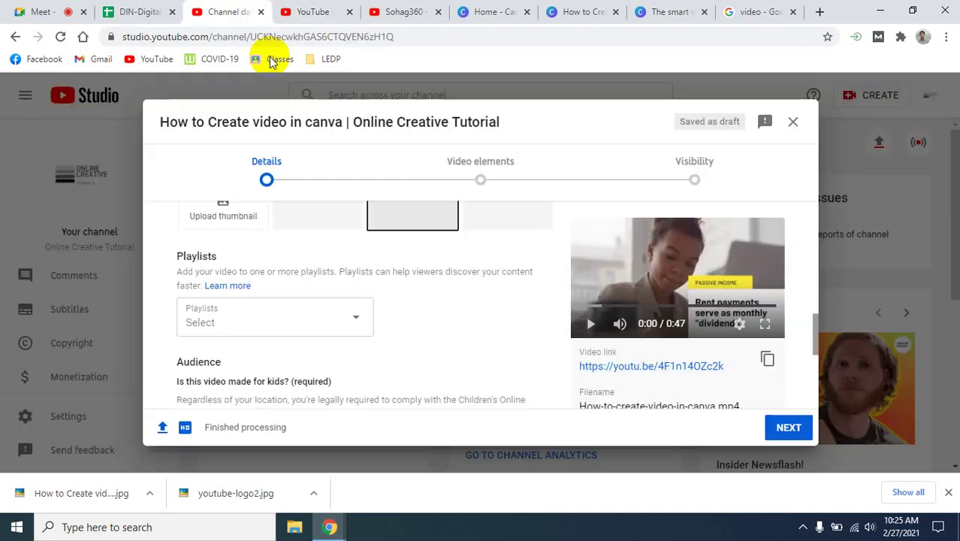
scroll(330, 368, down, 1)
click(356, 251)
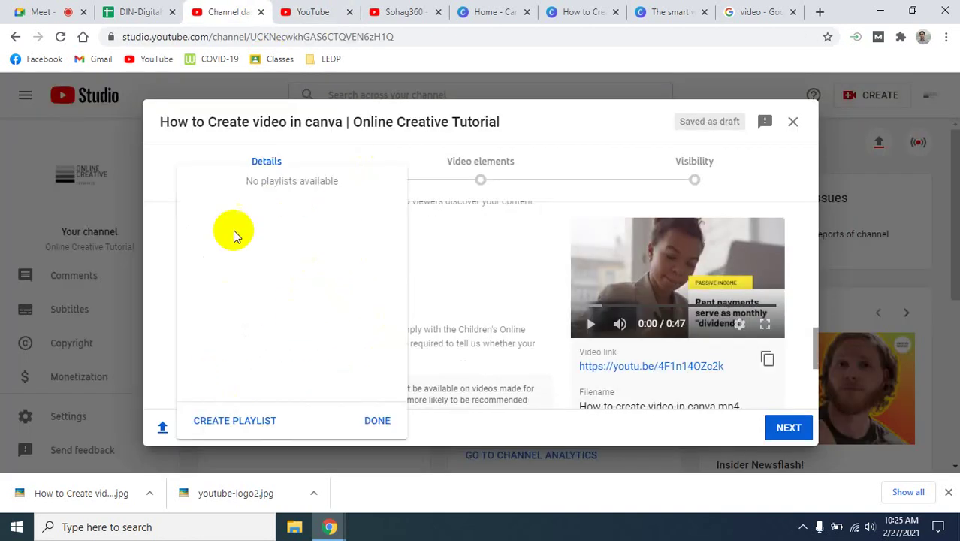
click(239, 420)
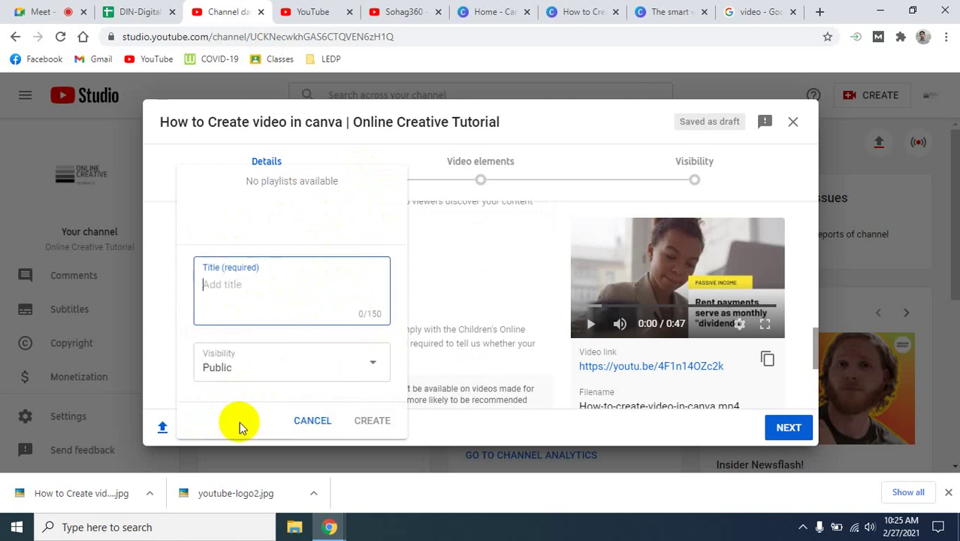
text(Canva)
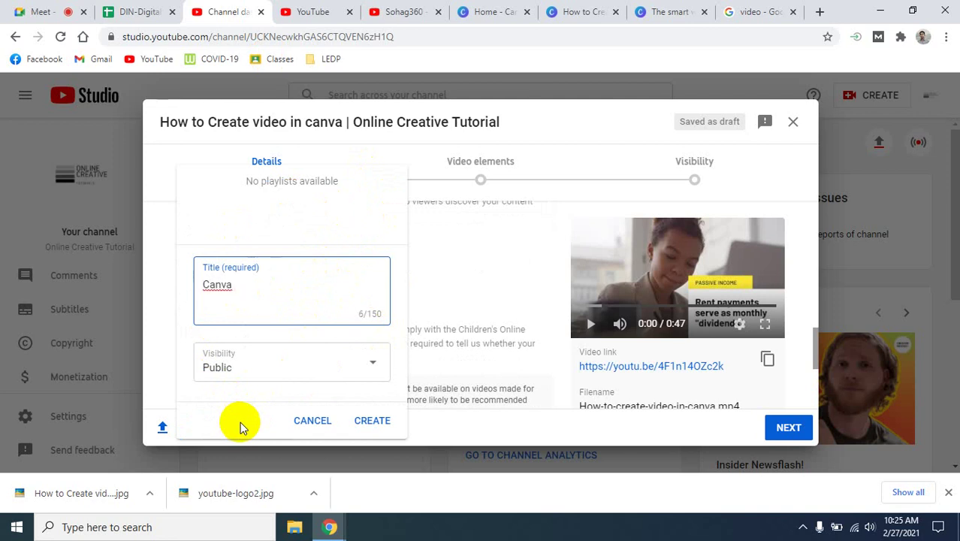
text( pros and corns)
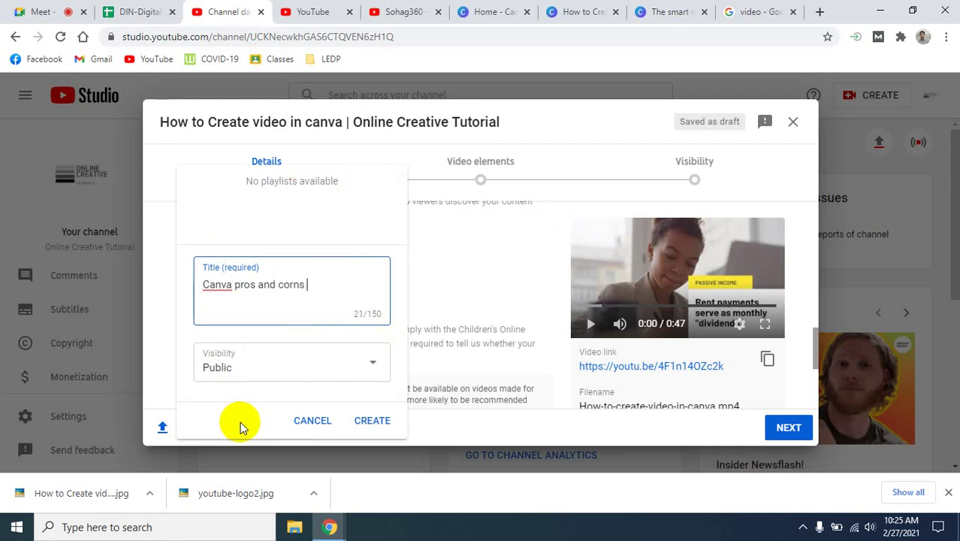
key(BackSpace)
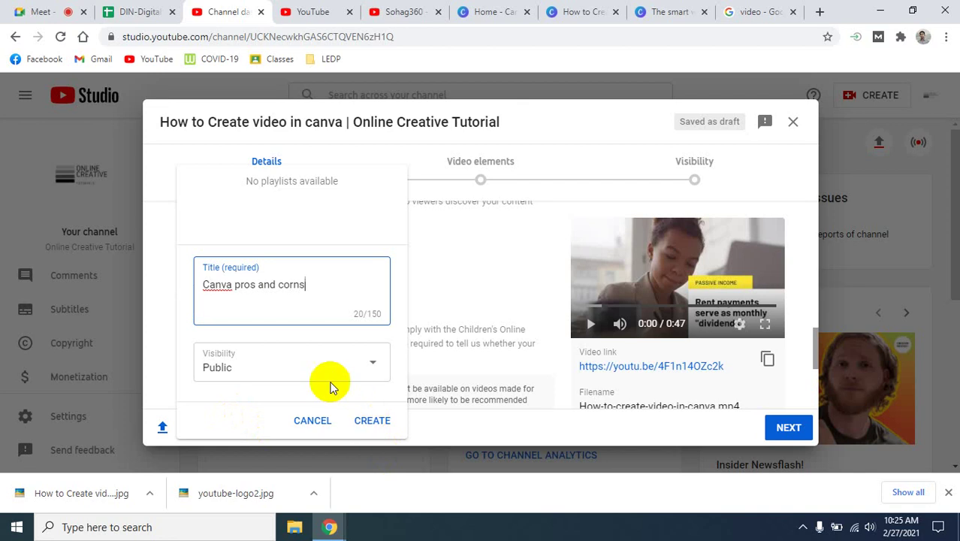
click(365, 372)
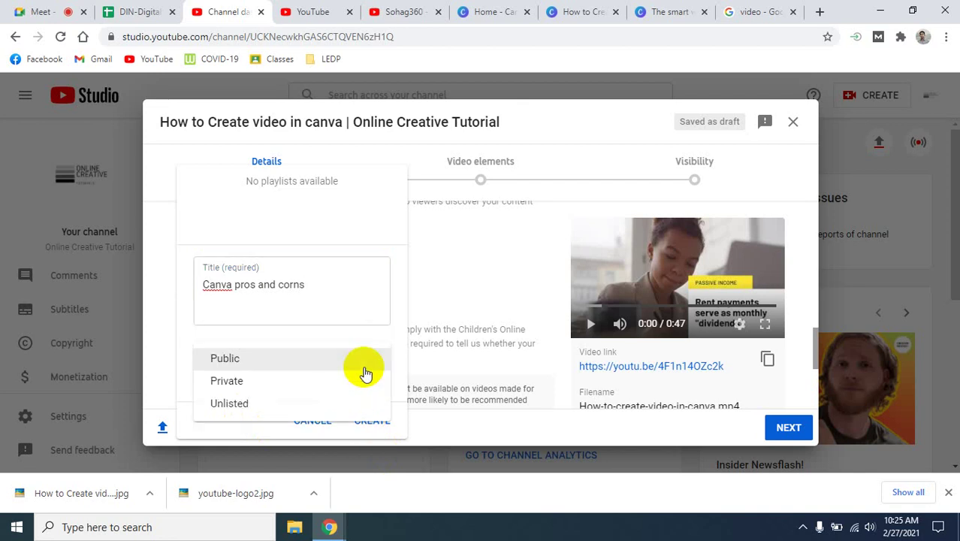
click(243, 361)
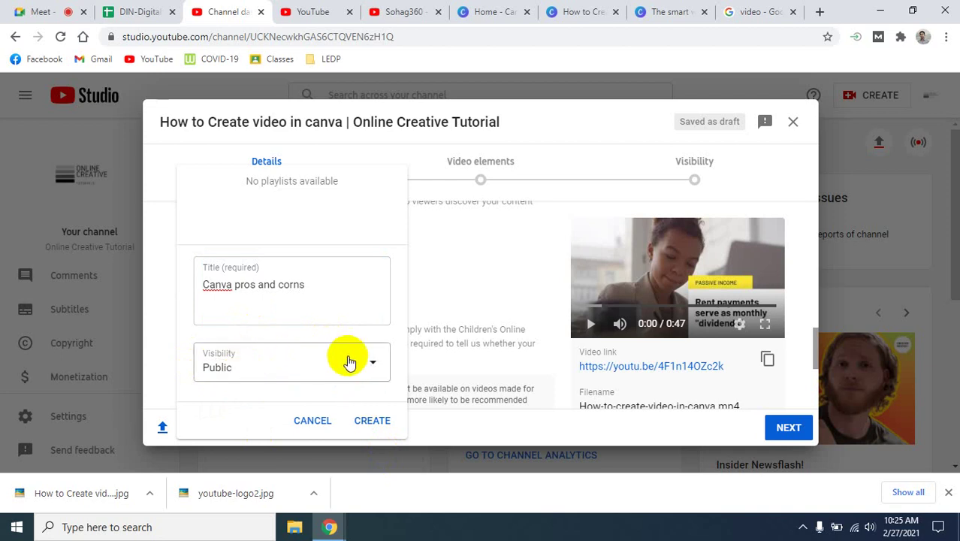
click(362, 425)
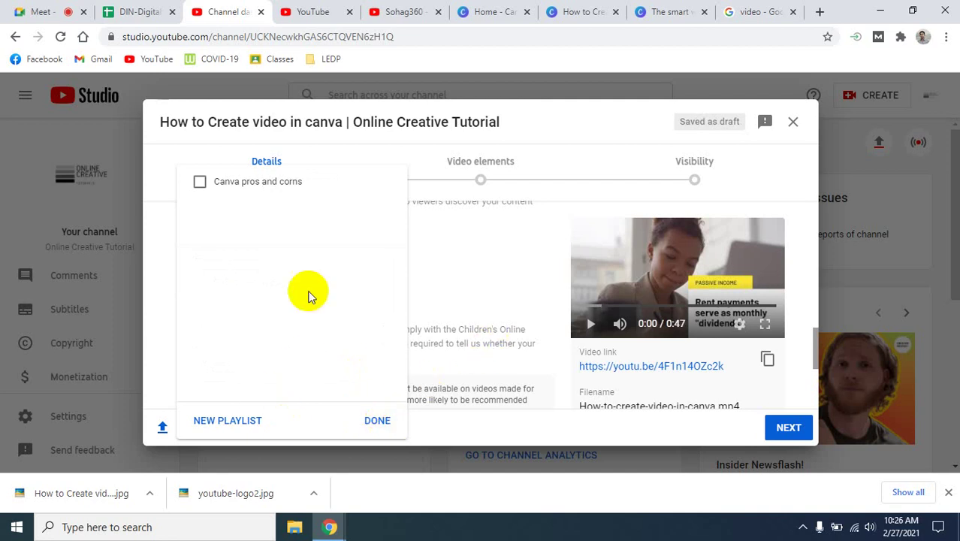
click(200, 182)
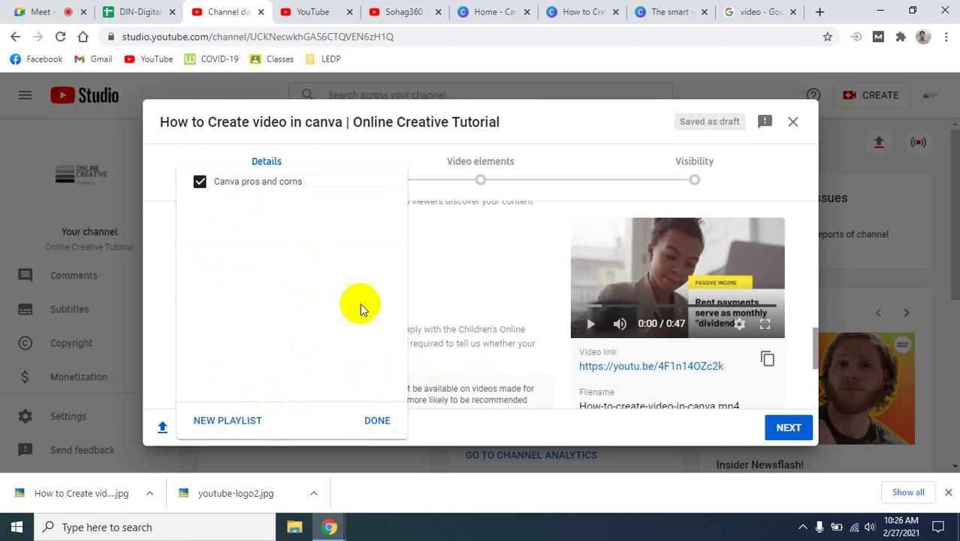
click(376, 420)
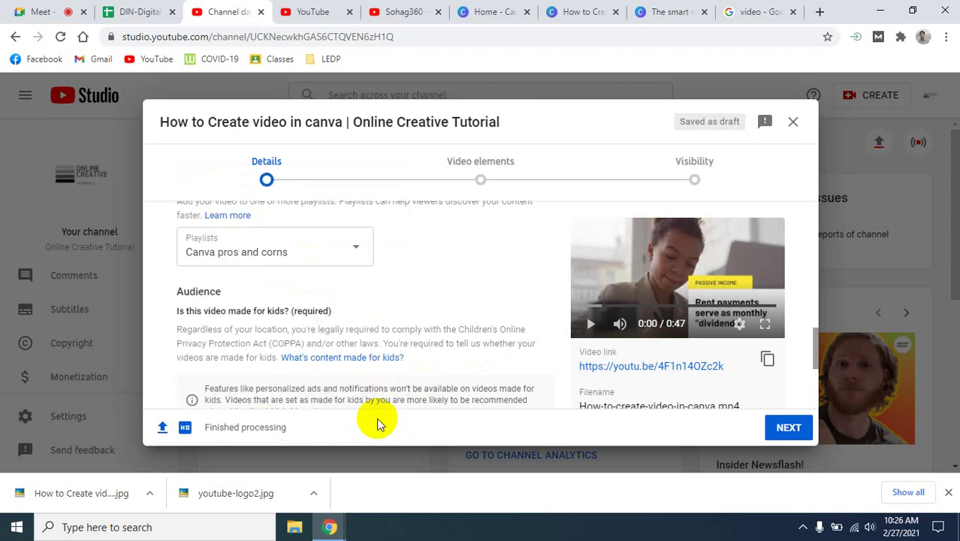
- Examine the Sohag360 channel's playlists and the video sections on its home page, pausing the channel trailer
click(411, 11)
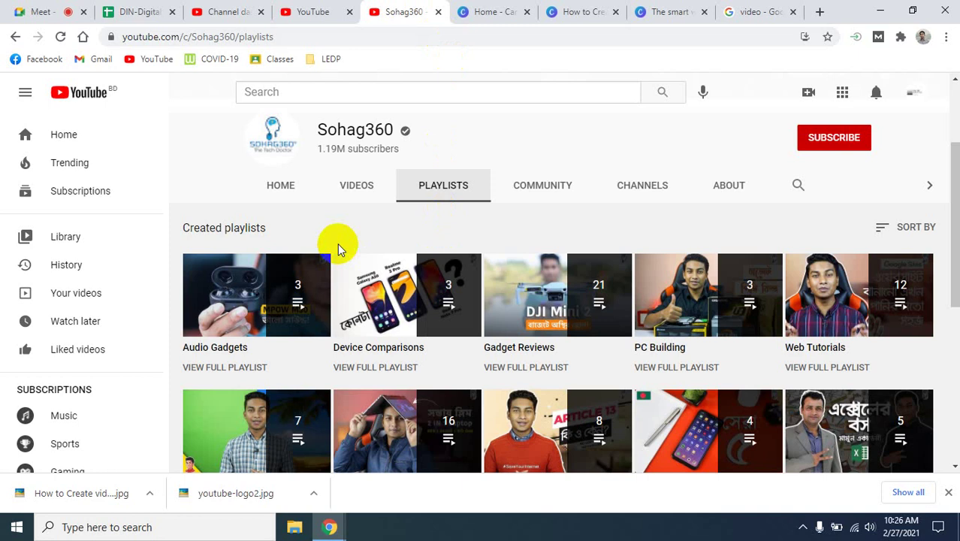
scroll(306, 322, down, 5)
scroll(306, 321, up, 8)
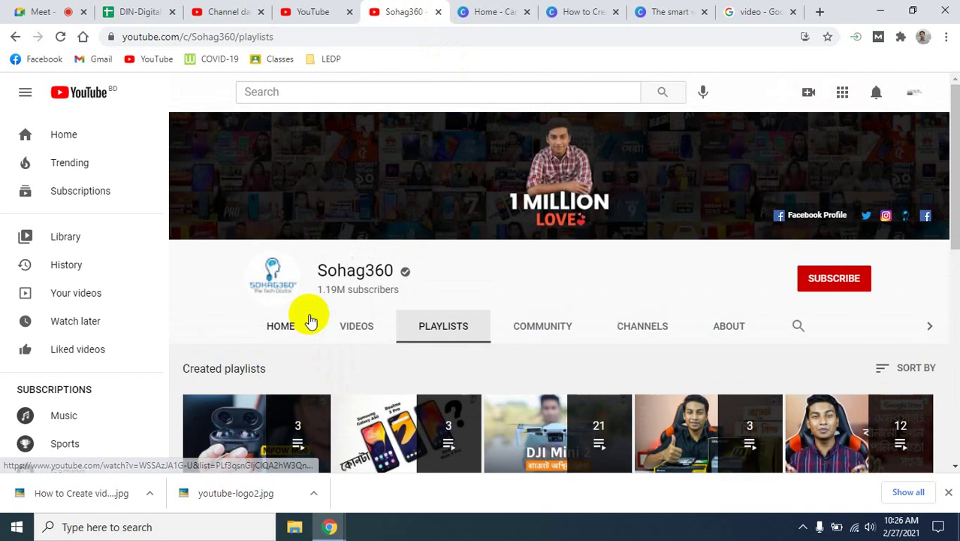
click(284, 325)
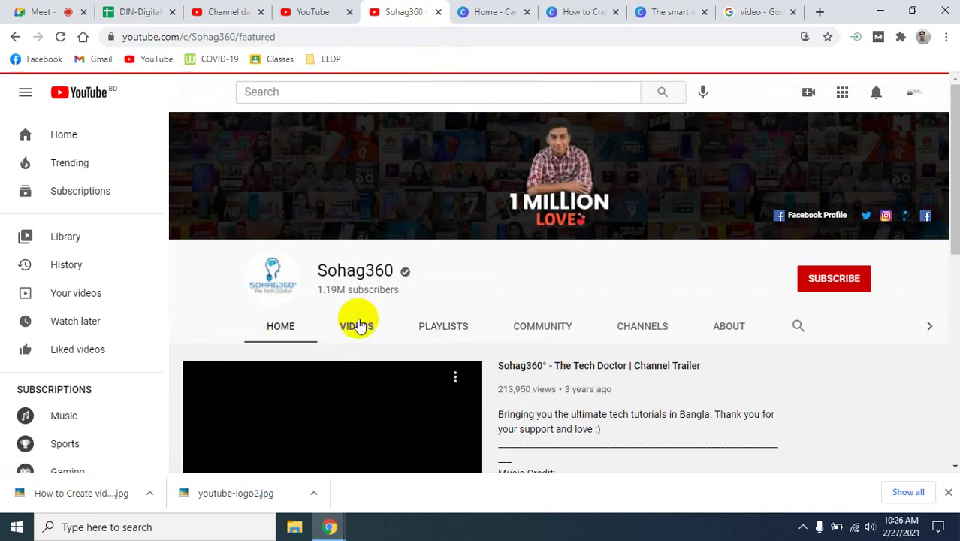
scroll(803, 290, down, 4)
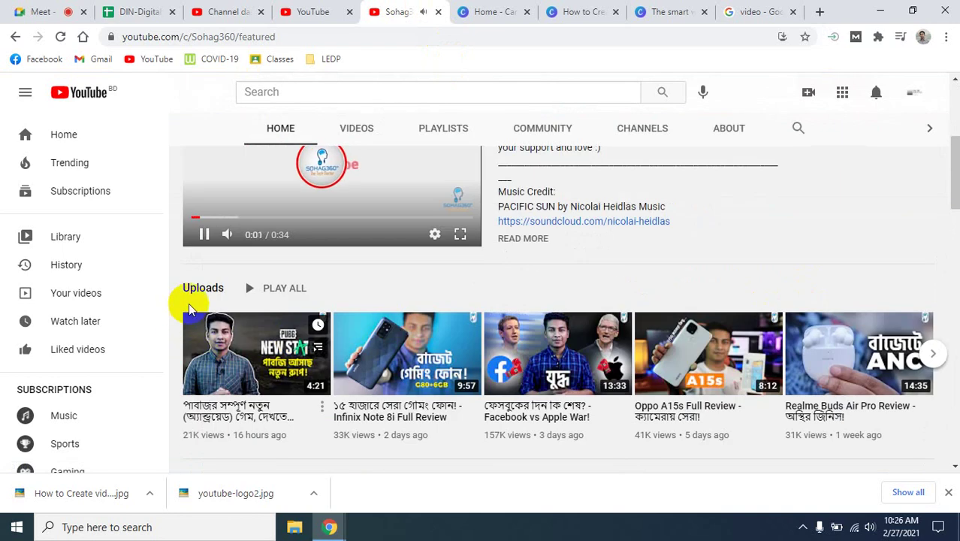
click(203, 235)
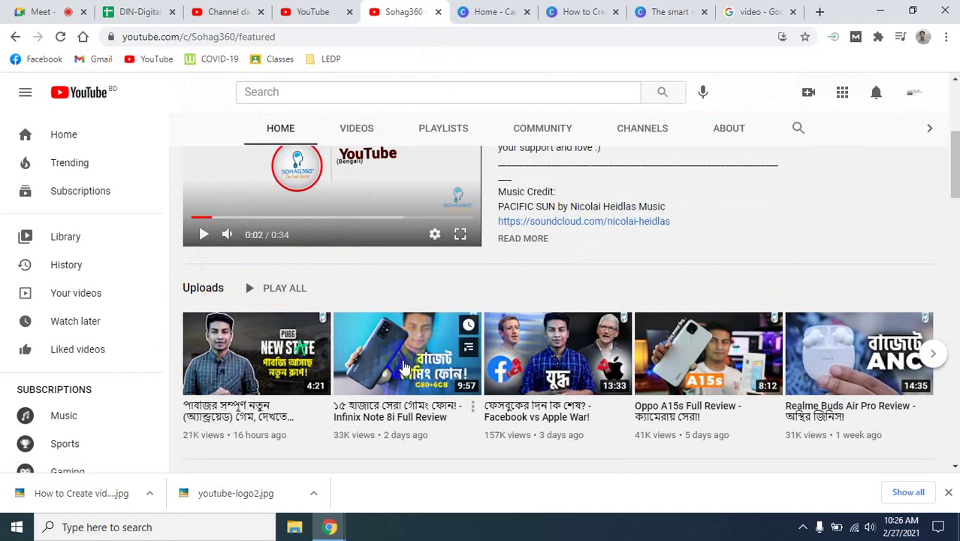
scroll(376, 338, down, 1)
scroll(443, 345, down, 1)
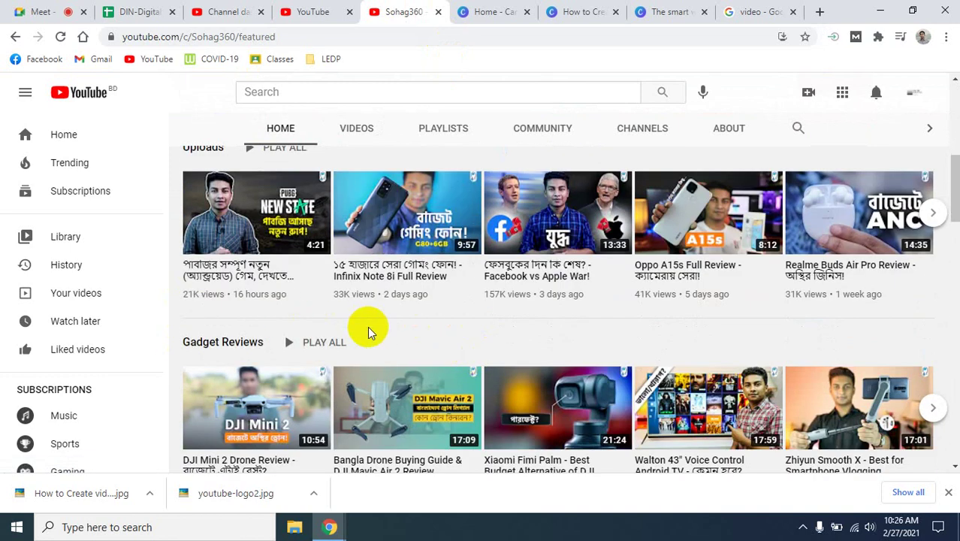
scroll(571, 286, up, 1)
scroll(618, 284, up, 4)
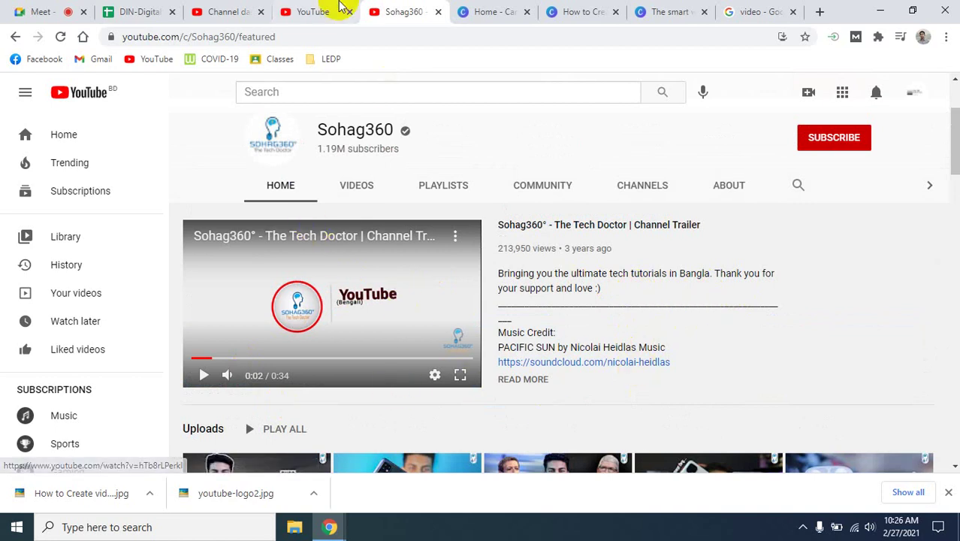
click(315, 11)
scroll(563, 303, up, 2)
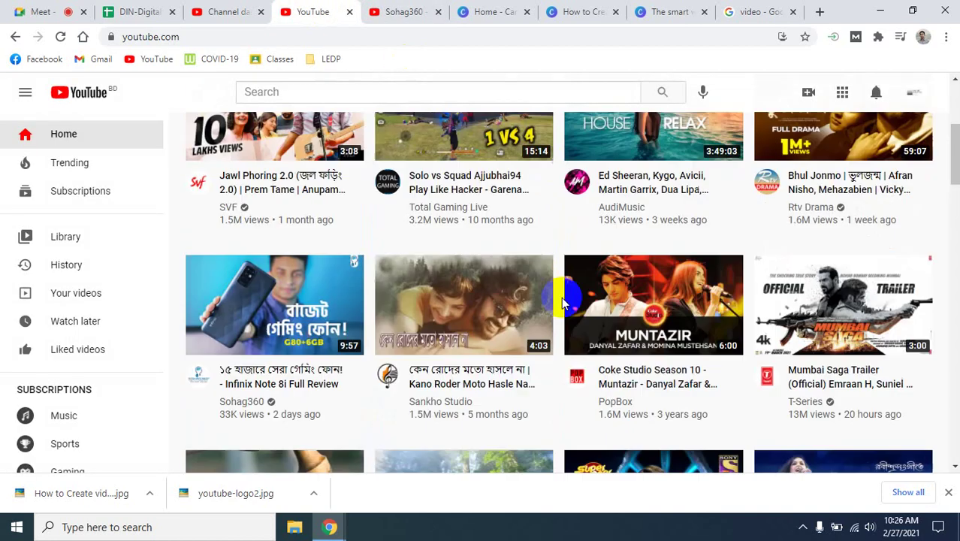
- Switch back to the YouTube Studio upload details and mark the video as not made for kids
click(240, 8)
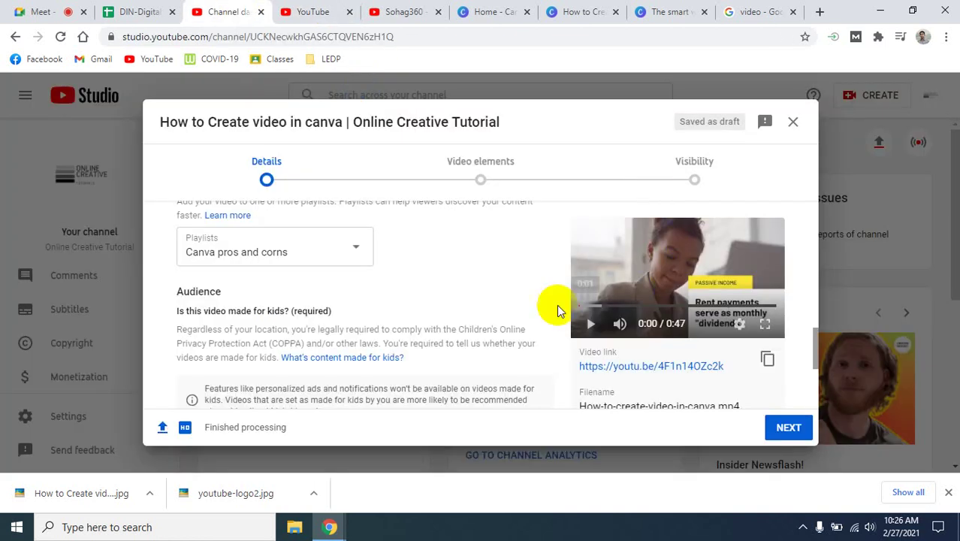
scroll(369, 308, down, 2)
scroll(257, 233, up, 1)
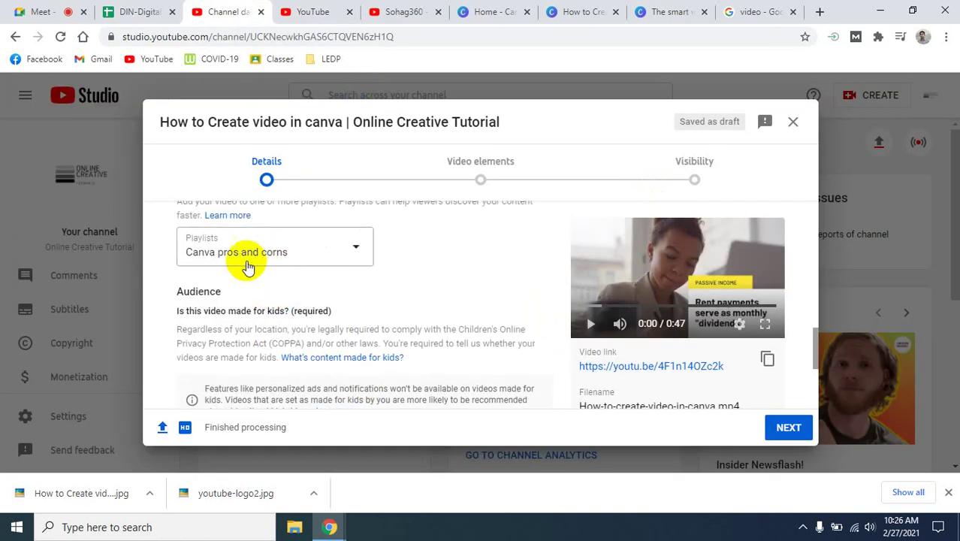
scroll(442, 295, down, 1)
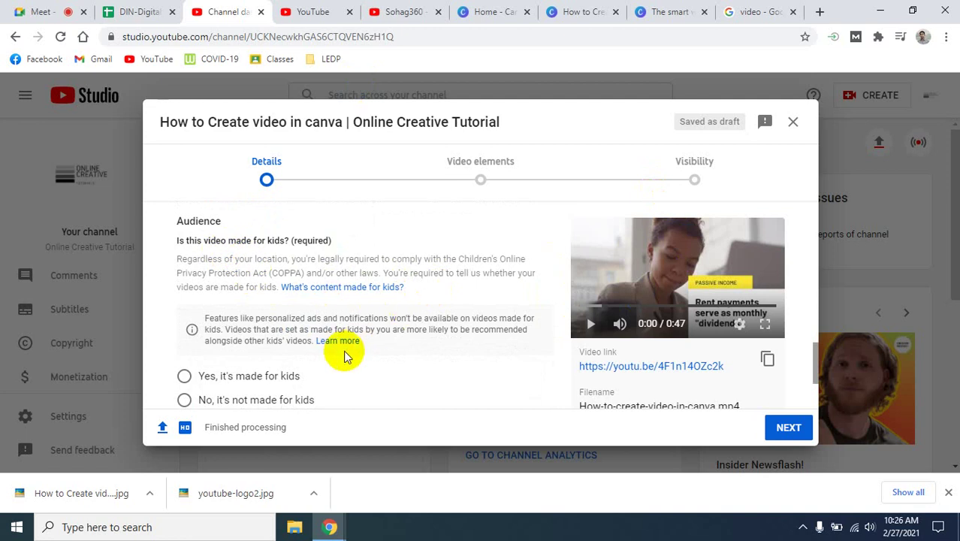
scroll(225, 293, down, 1)
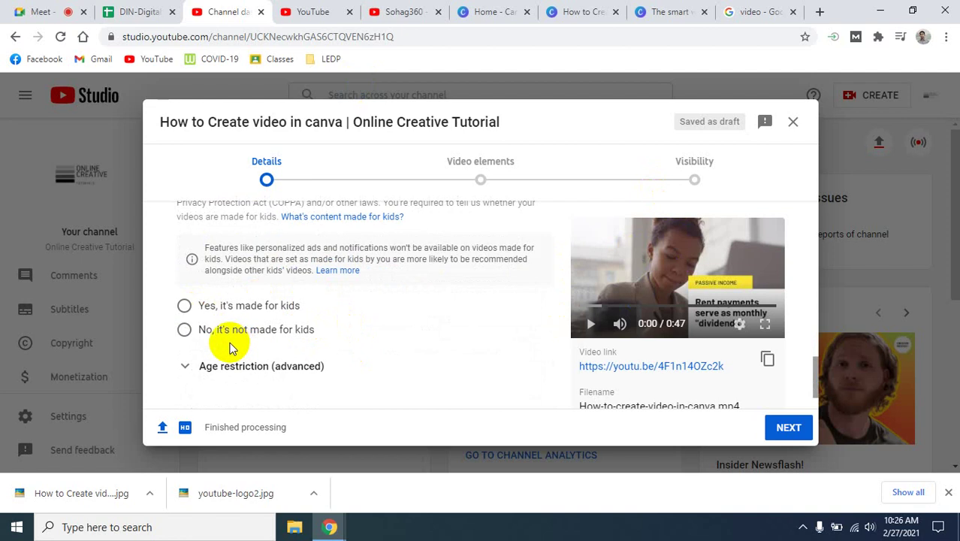
click(186, 307)
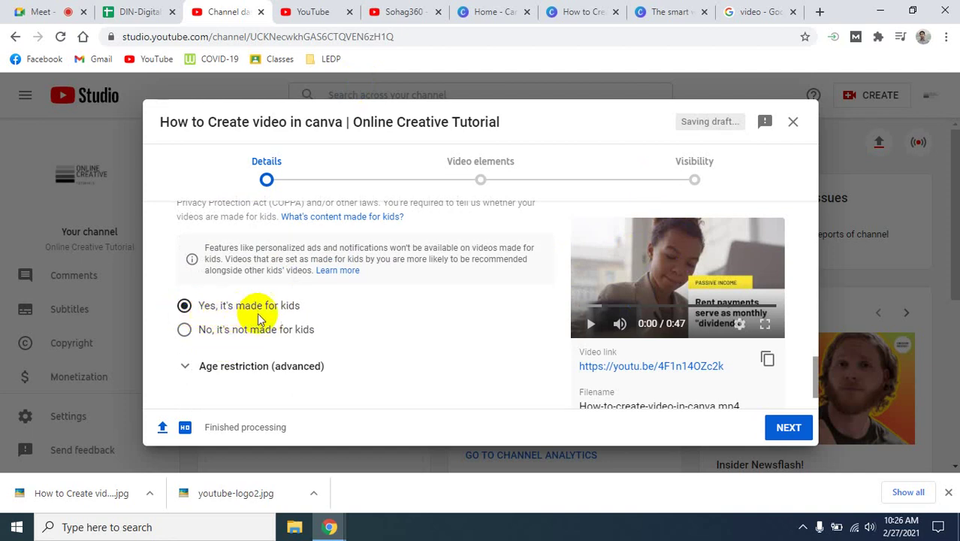
click(185, 330)
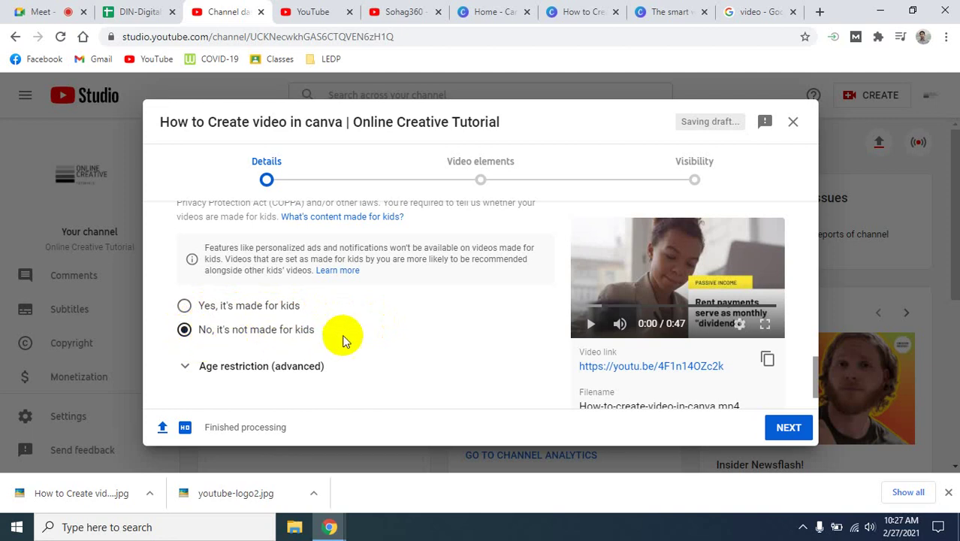
- Expand the advanced age restriction section under Audience and review its viewer restriction choices
click(187, 368)
scroll(383, 344, down, 2)
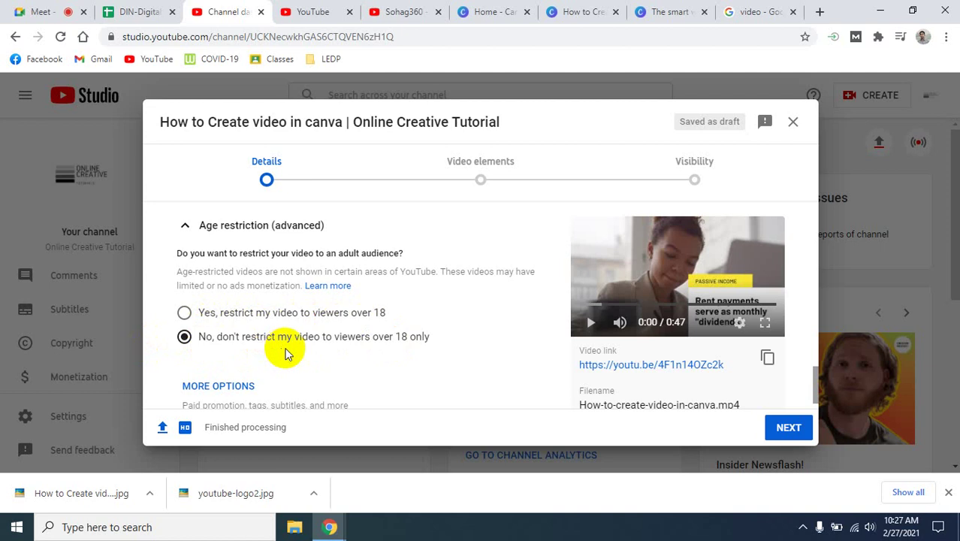
scroll(446, 332, down, 1)
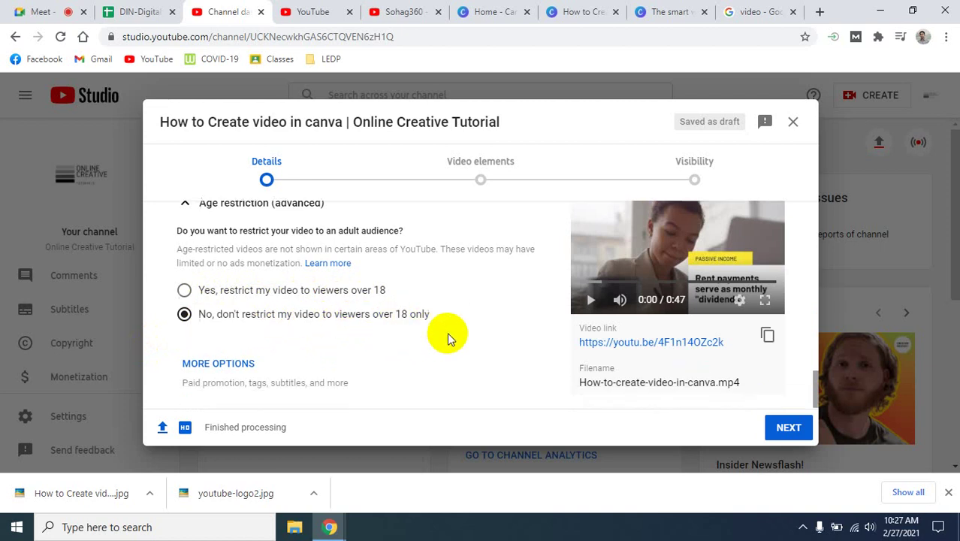
- Reveal the additional video options and examine the paid promotion declaration
click(219, 360)
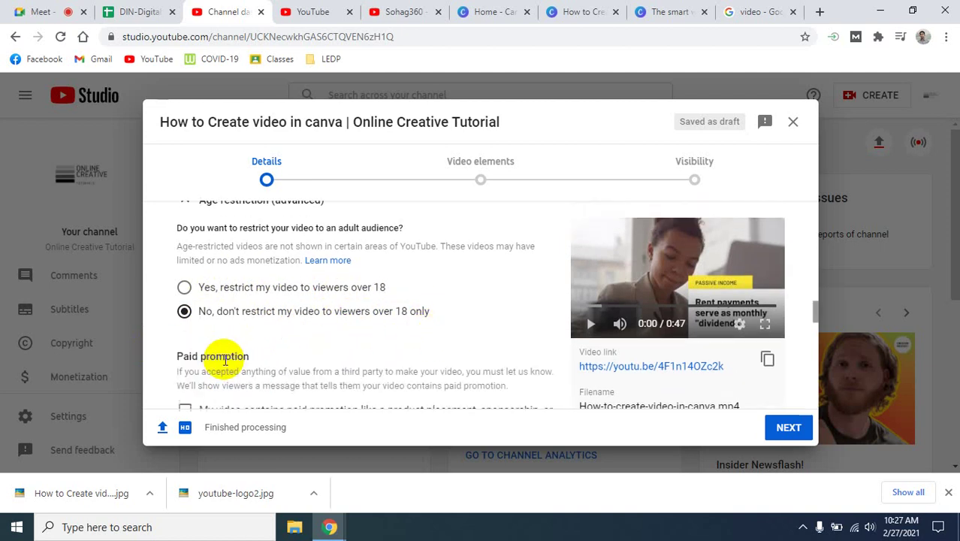
scroll(387, 347, down, 2)
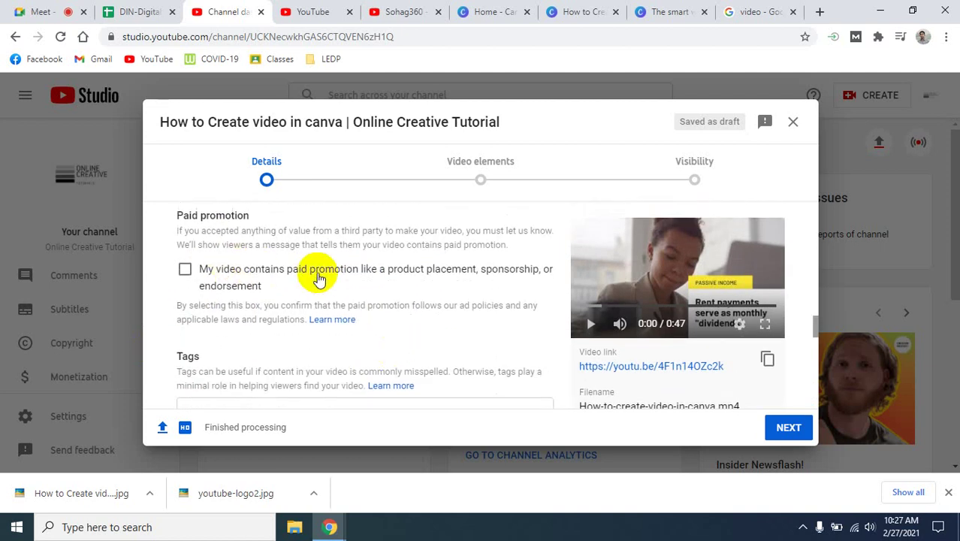
scroll(308, 273, up, 1)
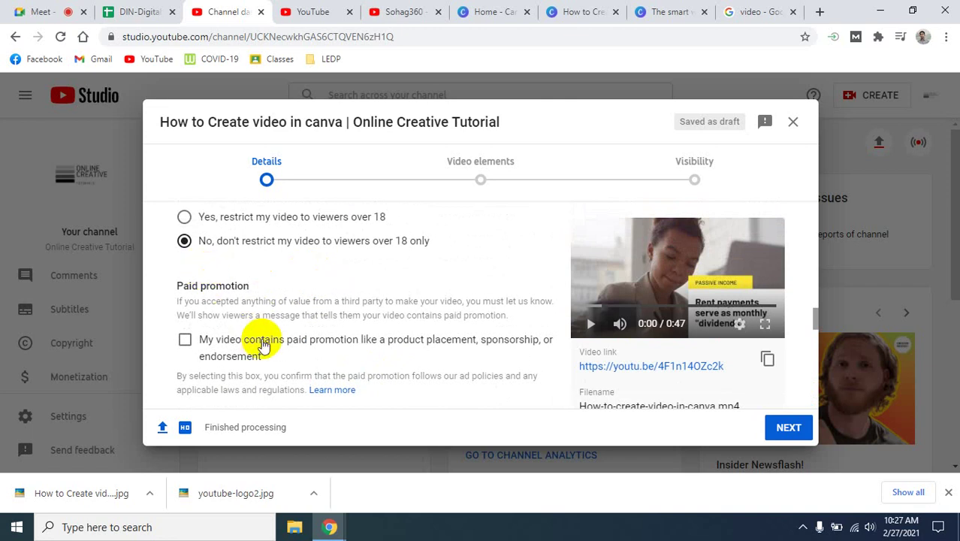
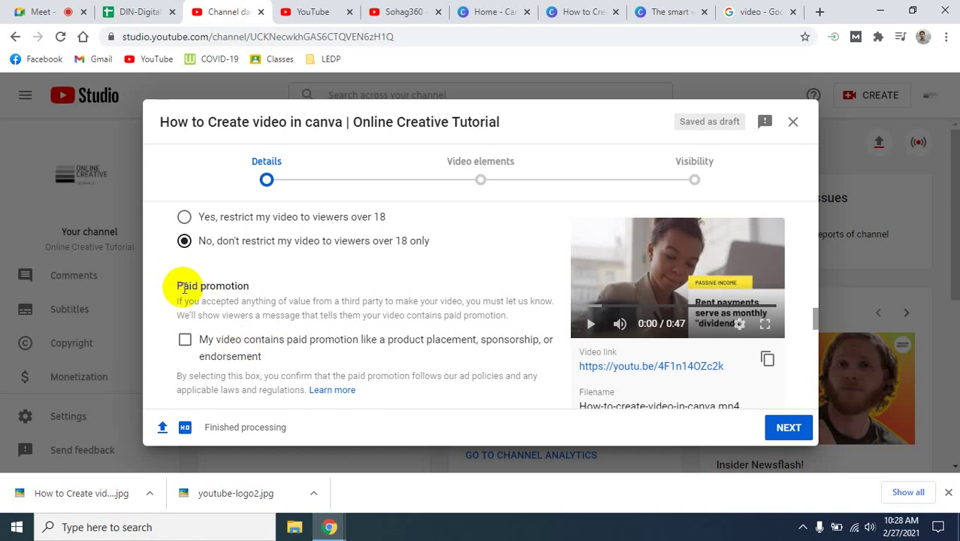
scroll(260, 327, down, 1)
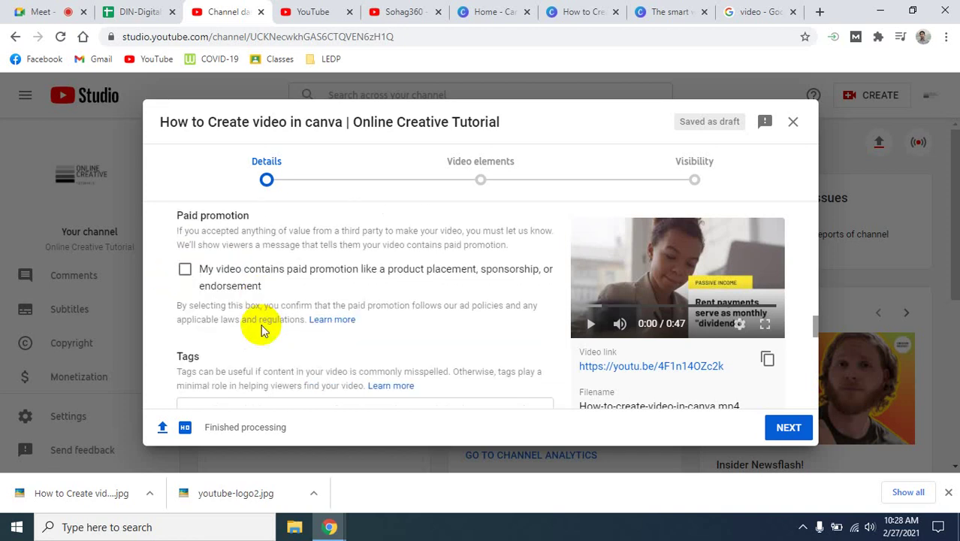
scroll(261, 330, up, 1)
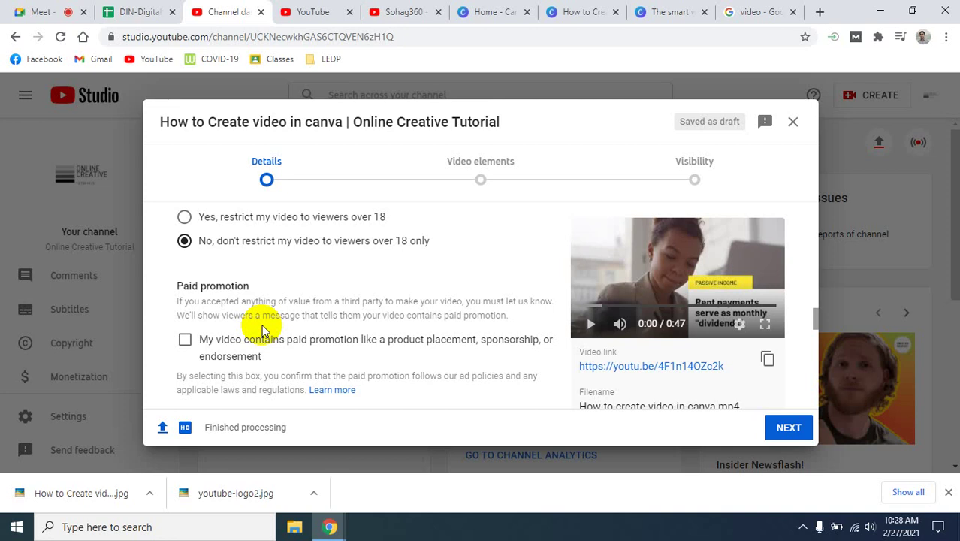
scroll(207, 334, down, 1)
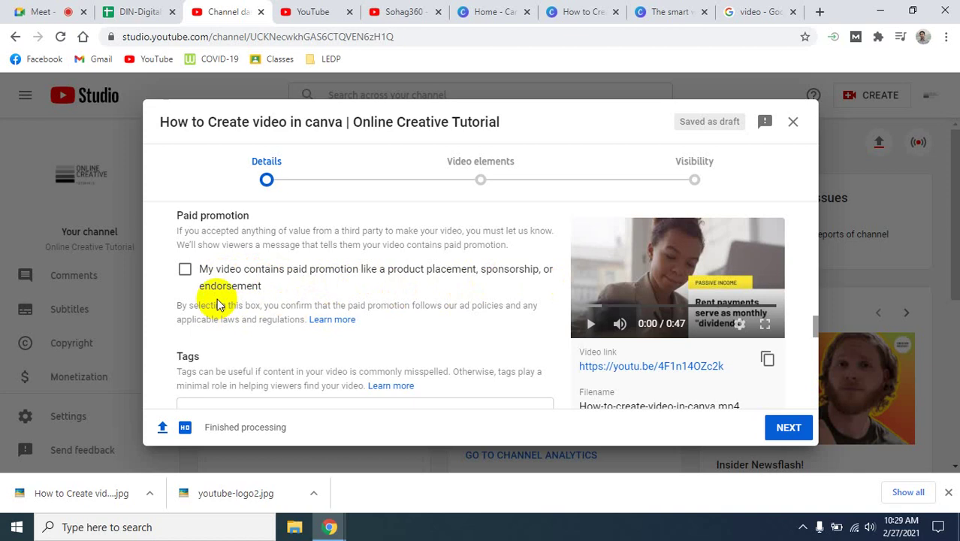
scroll(242, 308, up, 1)
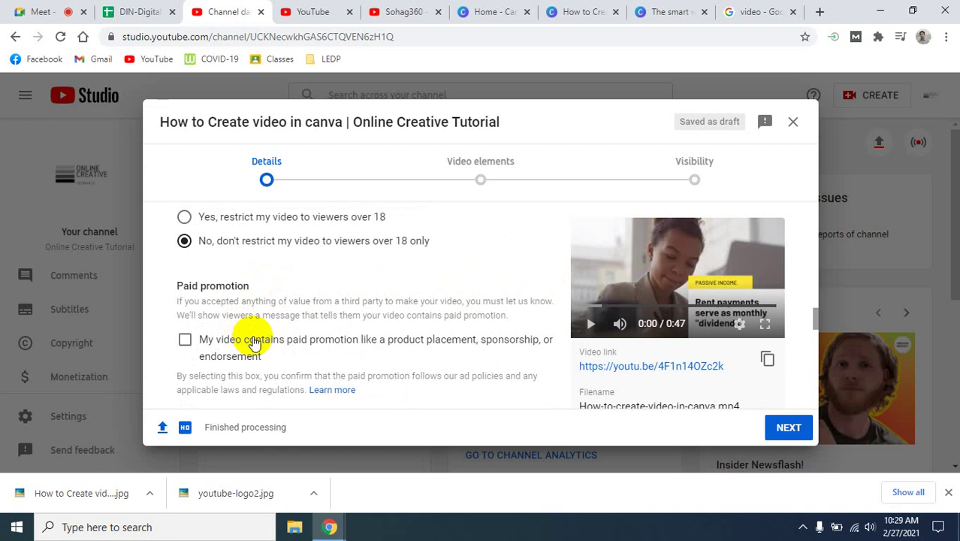
scroll(300, 354, down, 1)
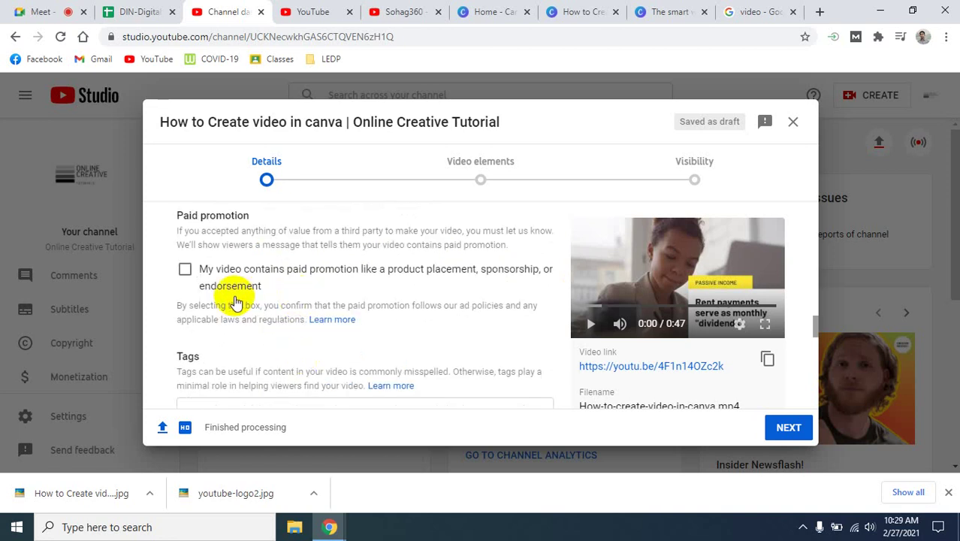
- Add the tags "canva" and "video editing" to the video's existing tags
scroll(335, 319, down, 1)
scroll(334, 319, down, 1)
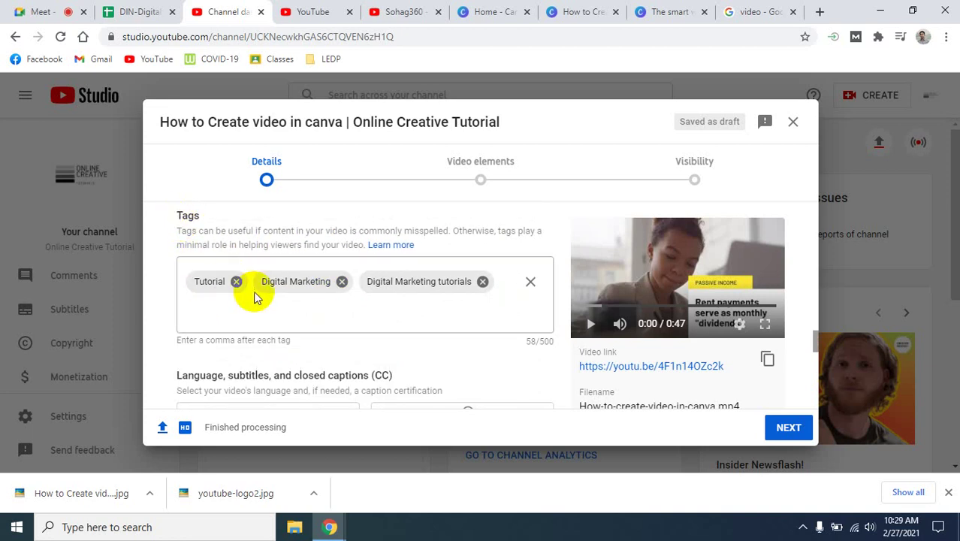
scroll(375, 308, up, 1)
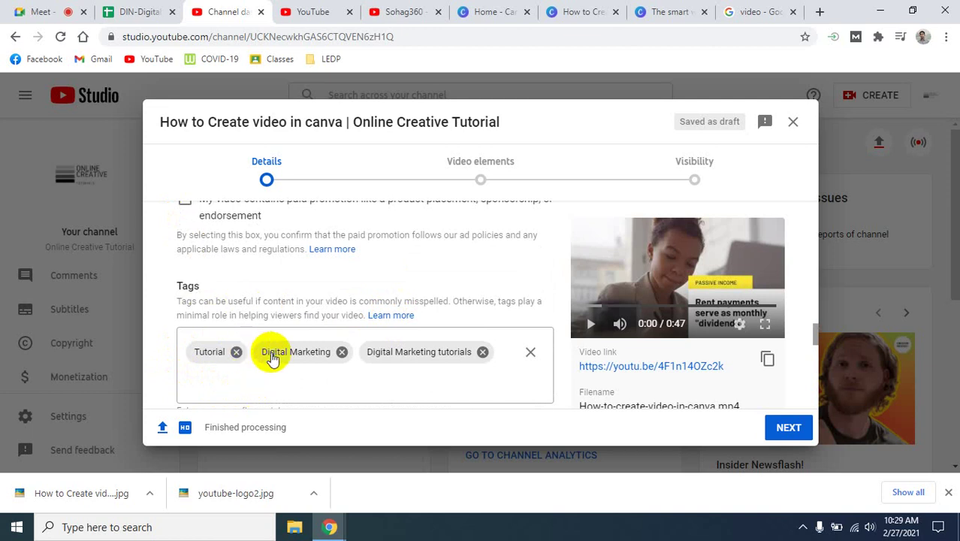
scroll(253, 350, down, 2)
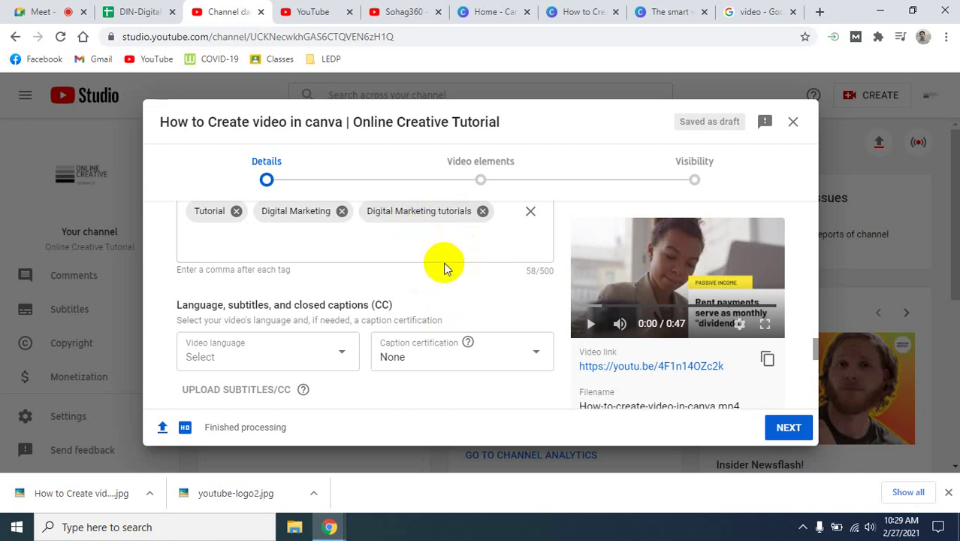
click(394, 242)
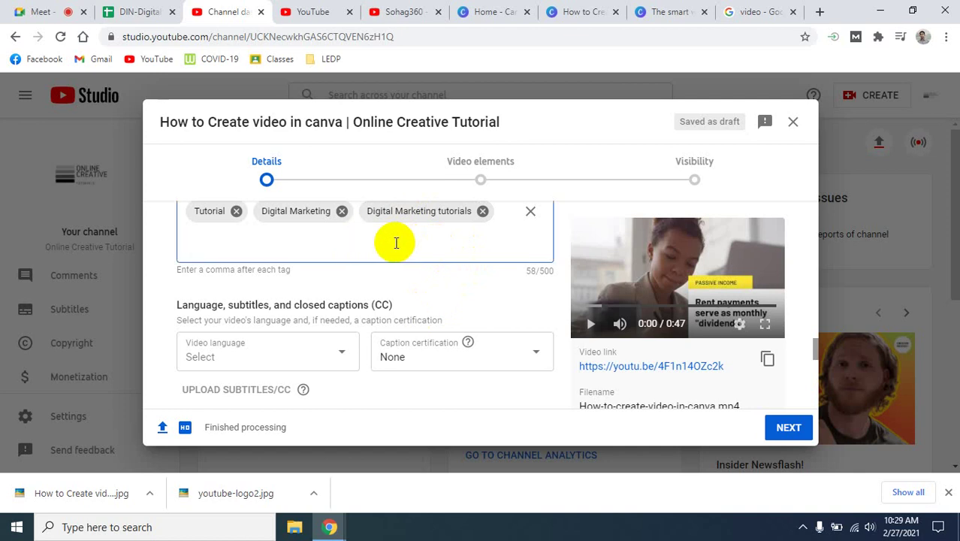
text(canva)
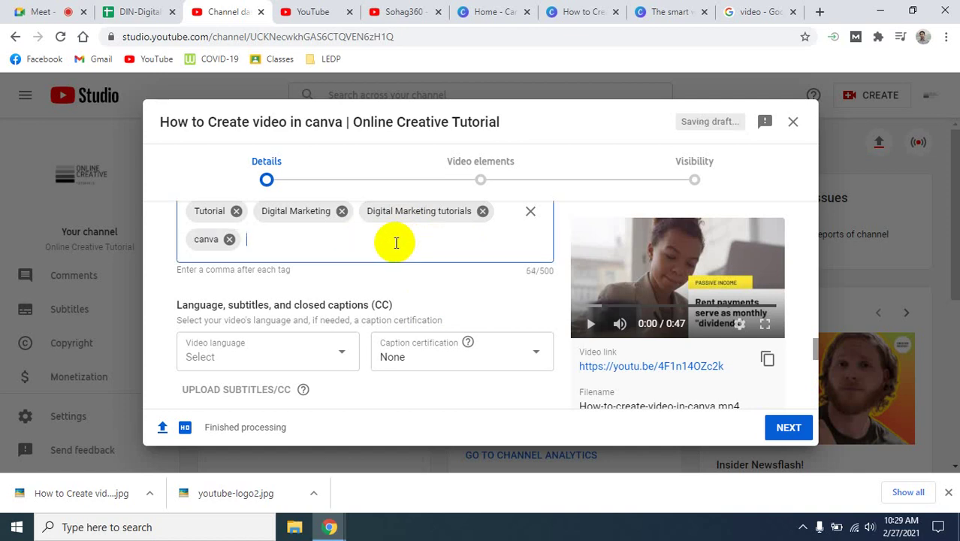
text(,video editing)
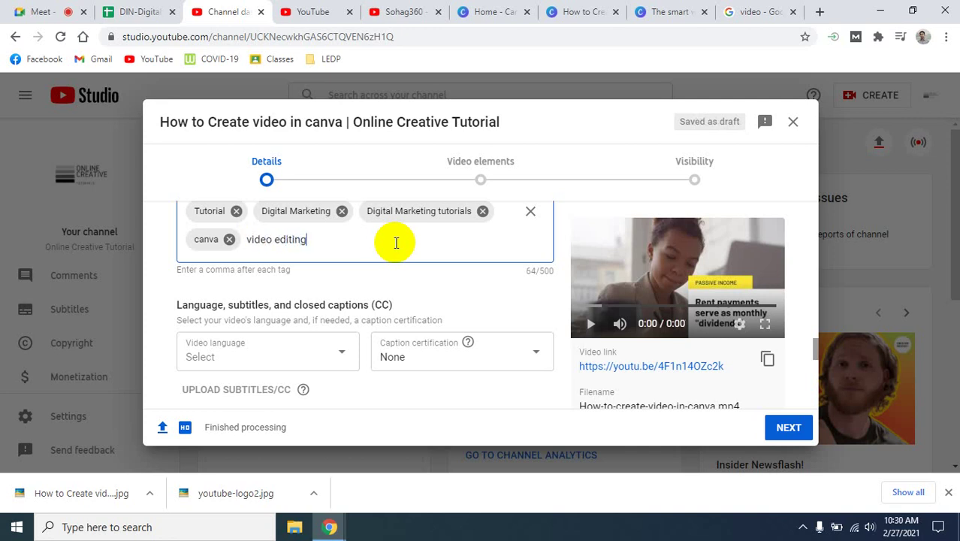
key(comma)
- Add "create video in canva" as another tag for the video
text(can)
key(BackSpace)
key(BackSpace)
key(BackSpace)
text(crea)
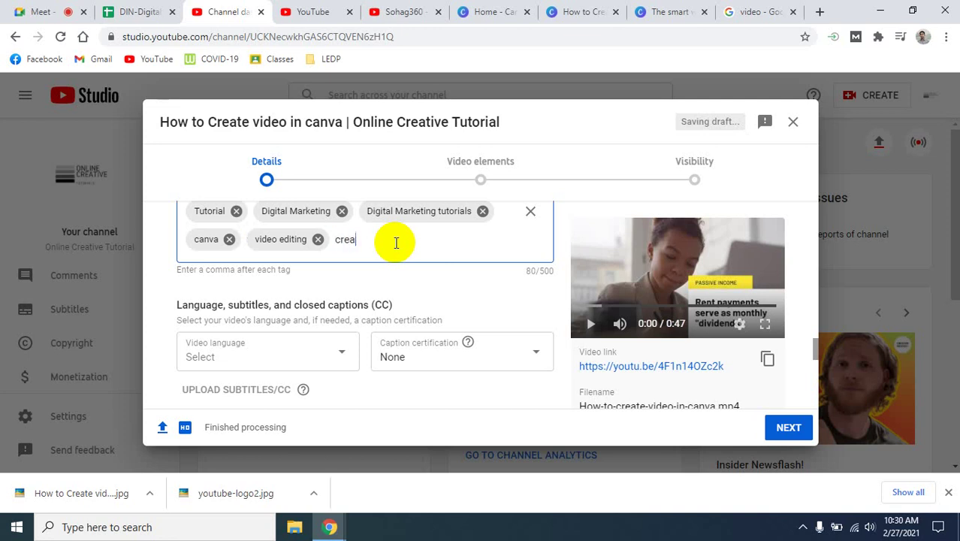
text(te video in canva)
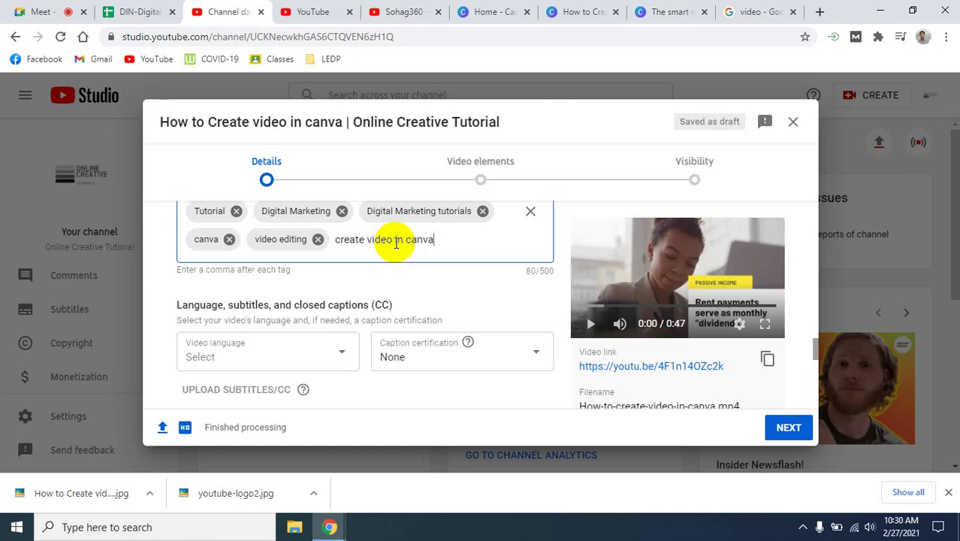
key(comma)
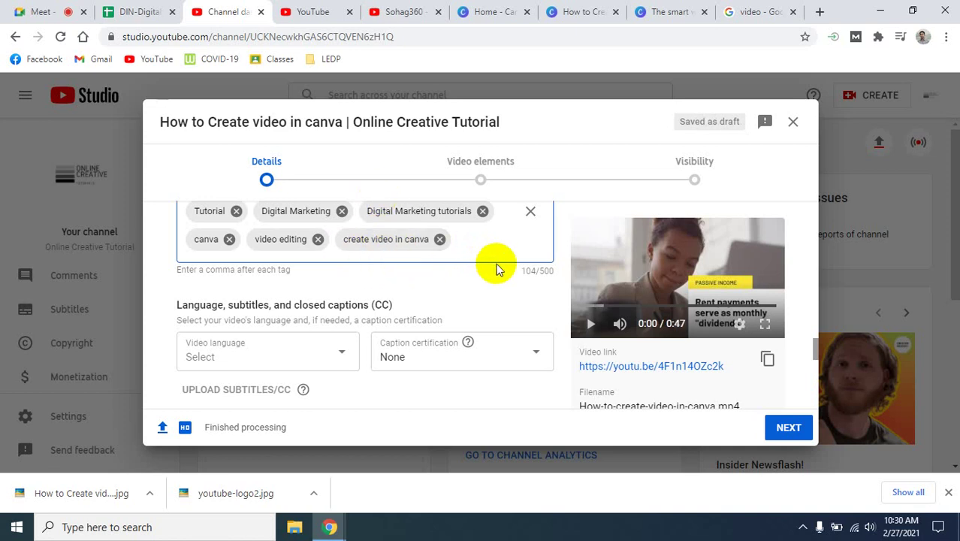
- Examine the video's language and subtitle, recording date and location, and license and distribution settings
scroll(496, 267, down, 2)
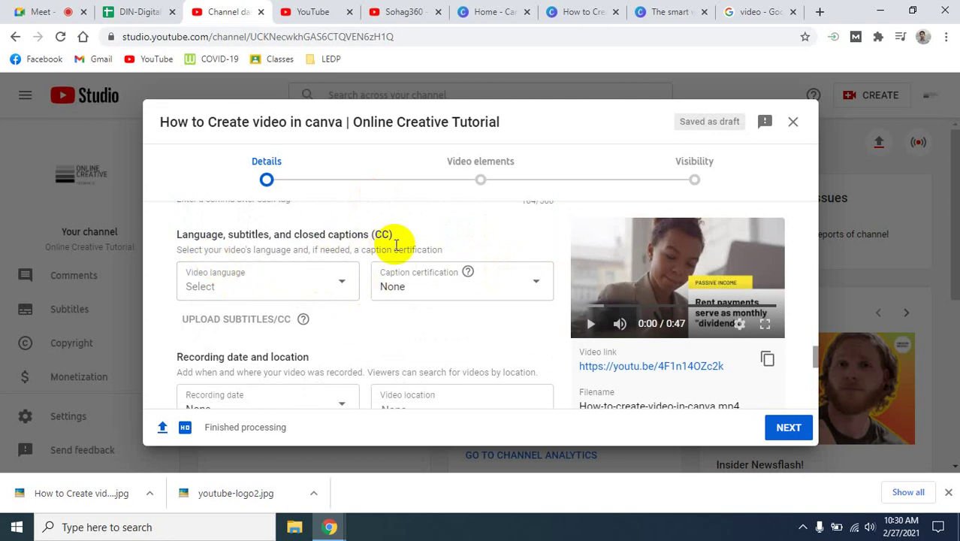
scroll(391, 254, down, 2)
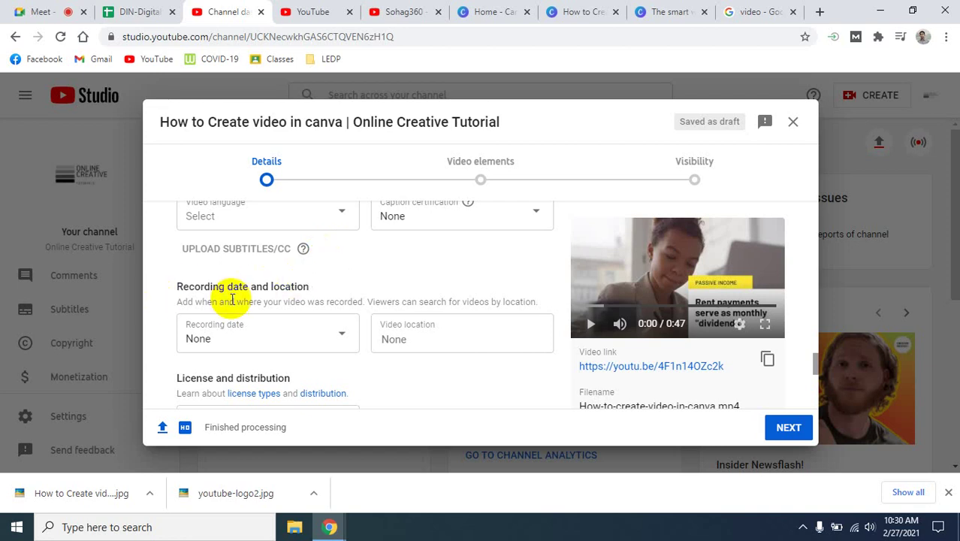
scroll(222, 297, down, 2)
scroll(321, 259, up, 2)
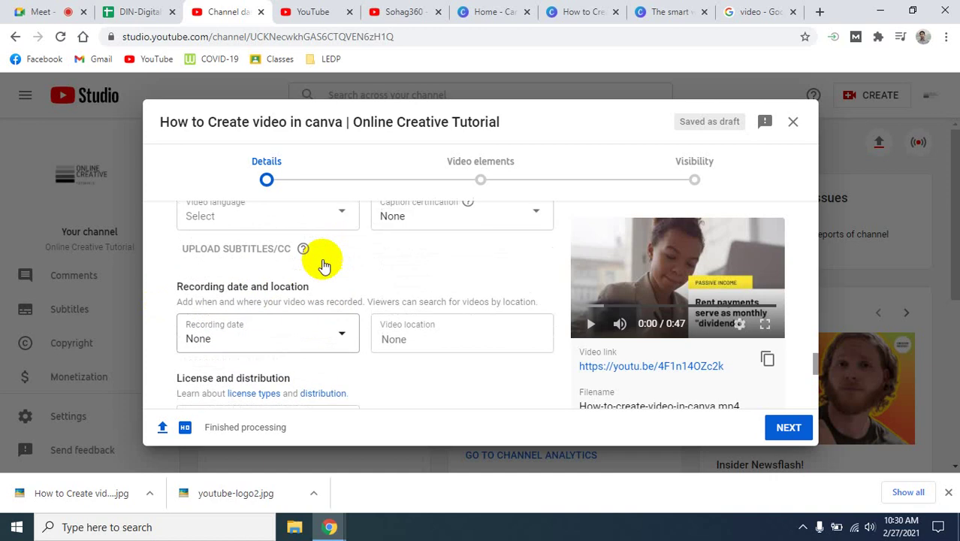
scroll(401, 285, up, 2)
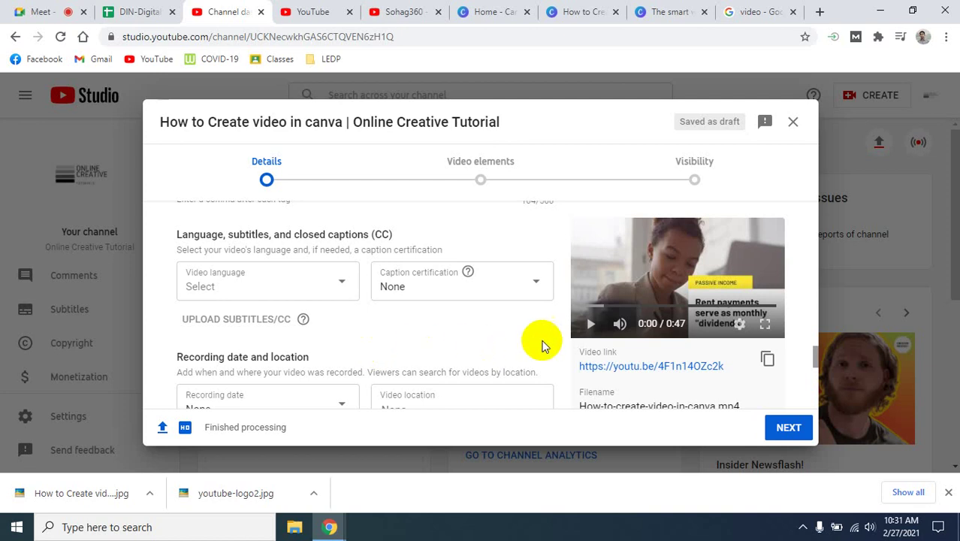
scroll(563, 335, down, 1)
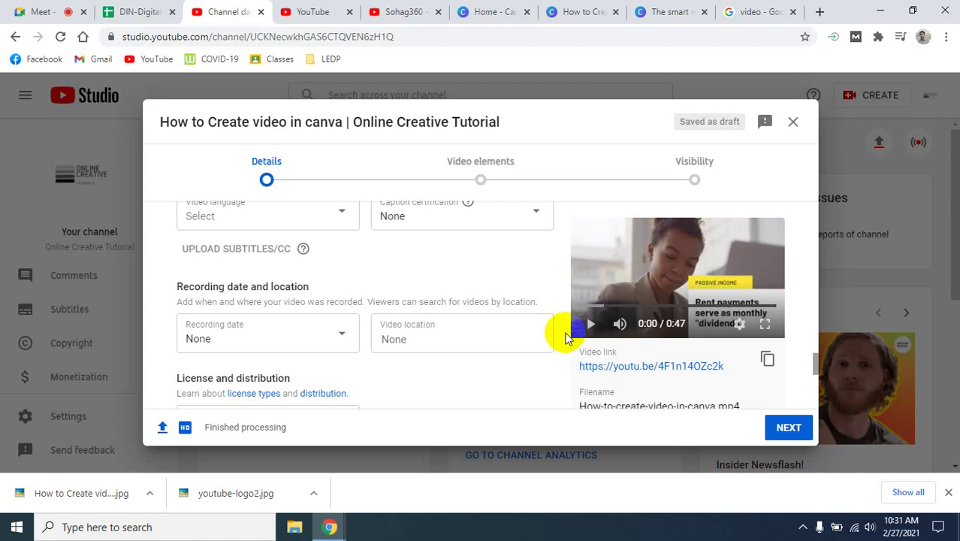
scroll(556, 279, down, 1)
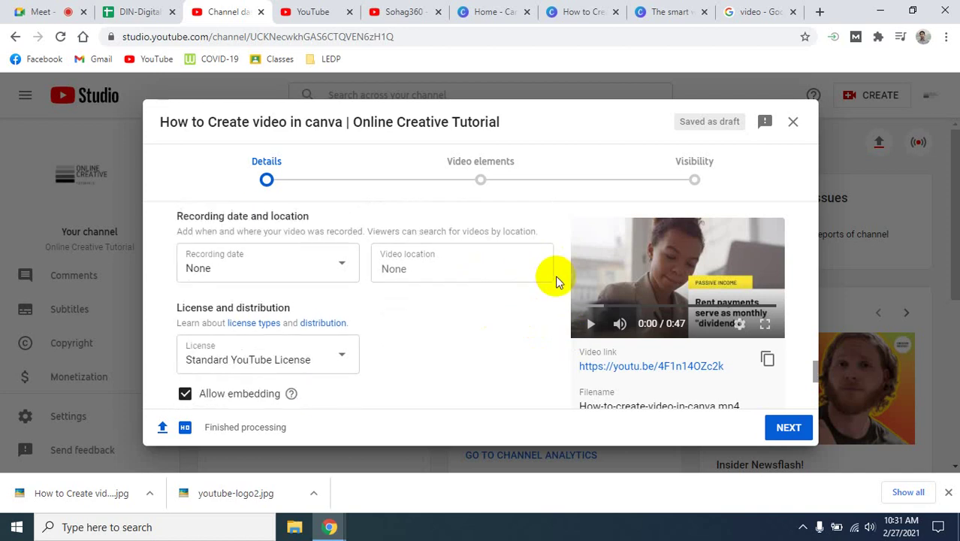
scroll(556, 281, down, 1)
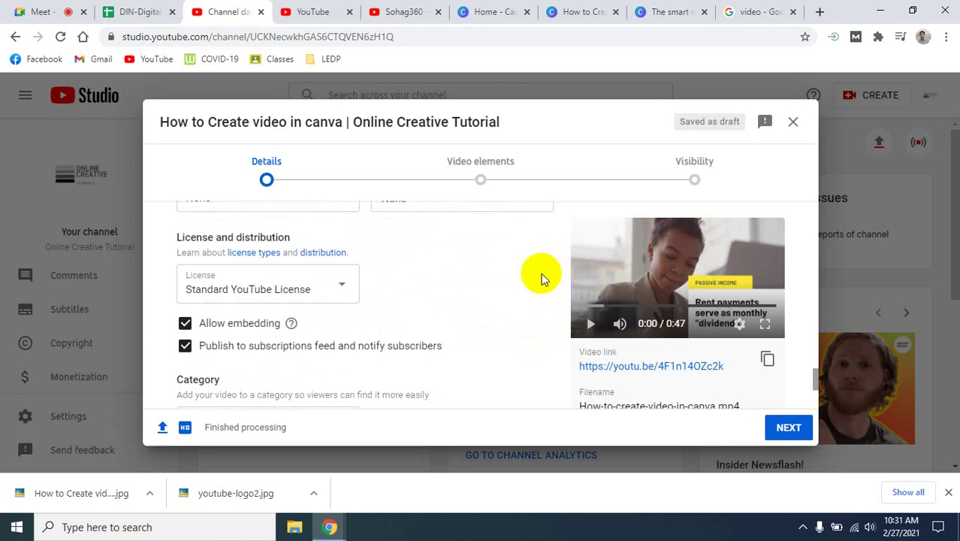
- Examine the recording date and video location fields of the upload
scroll(267, 282, up, 1)
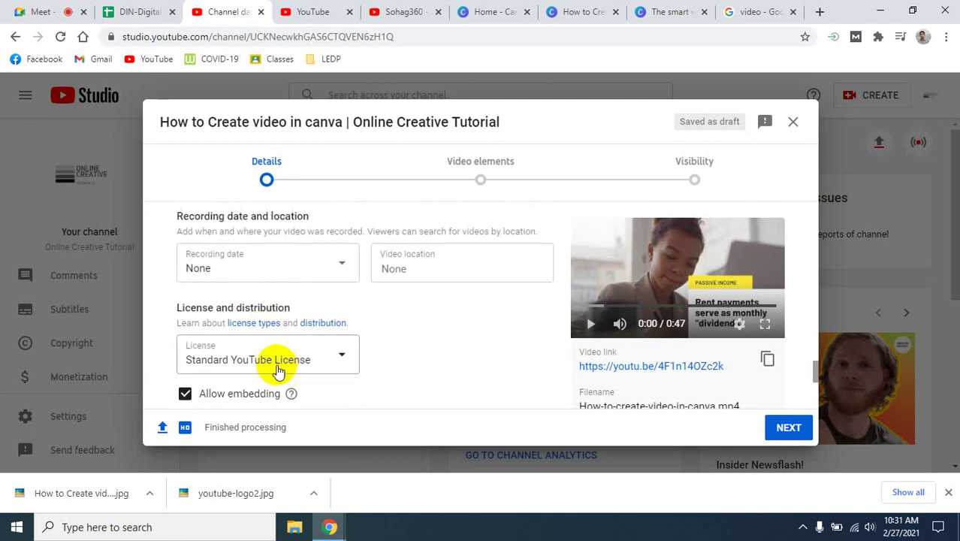
scroll(250, 281, up, 1)
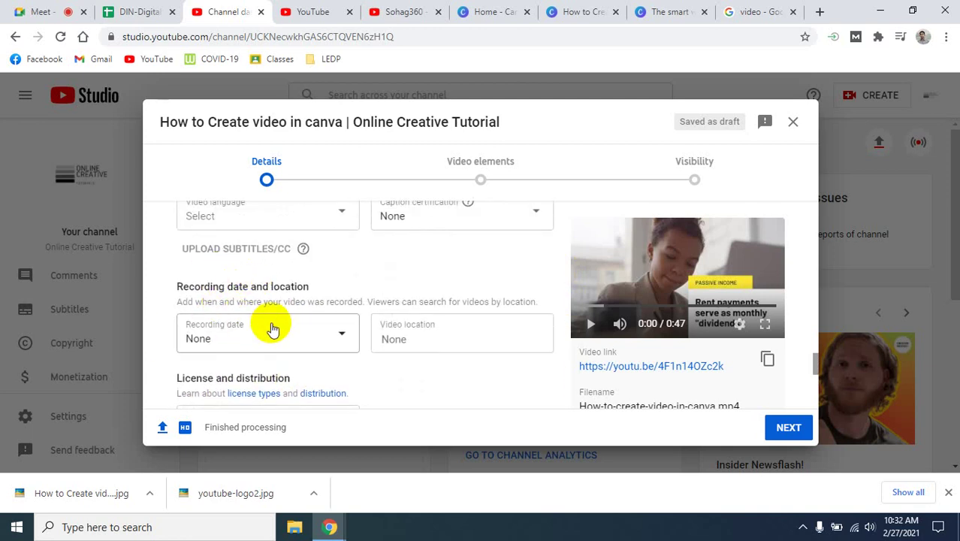
click(347, 338)
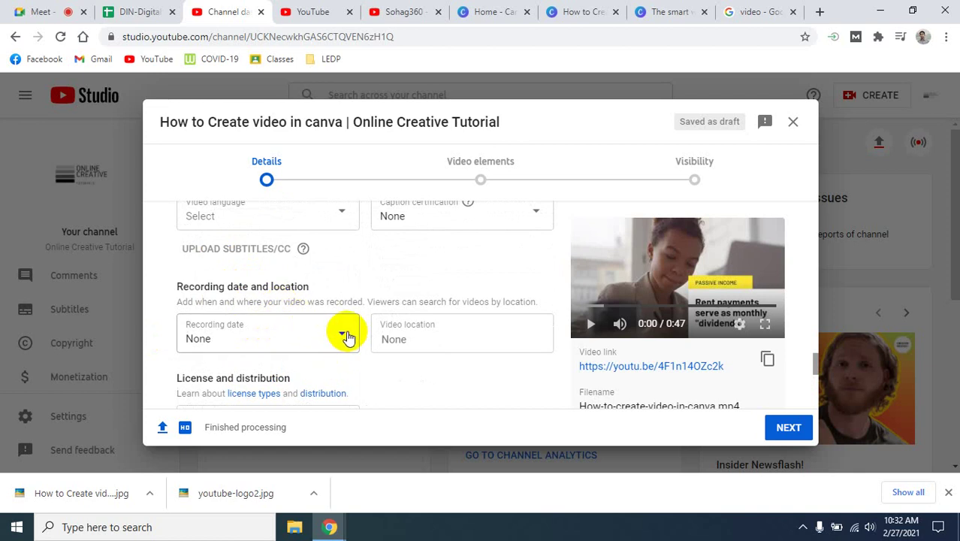
click(418, 366)
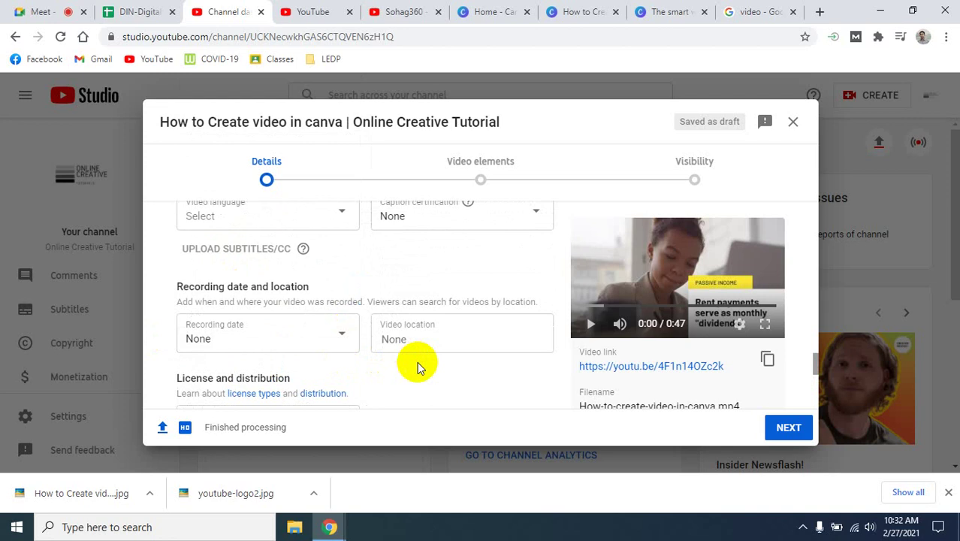
click(431, 339)
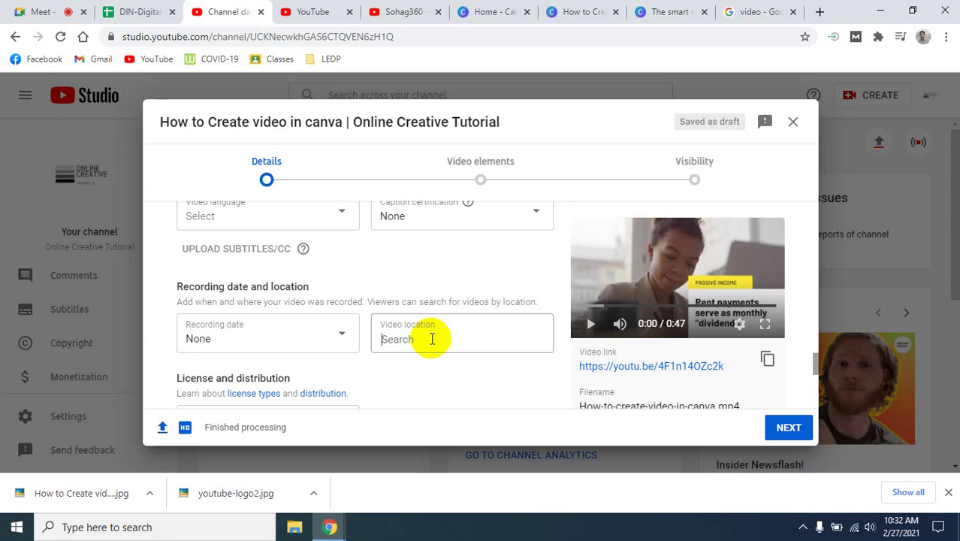
- Examine the available license types, the embedding and subscriber notification options, and the category setting
scroll(432, 338, down, 2)
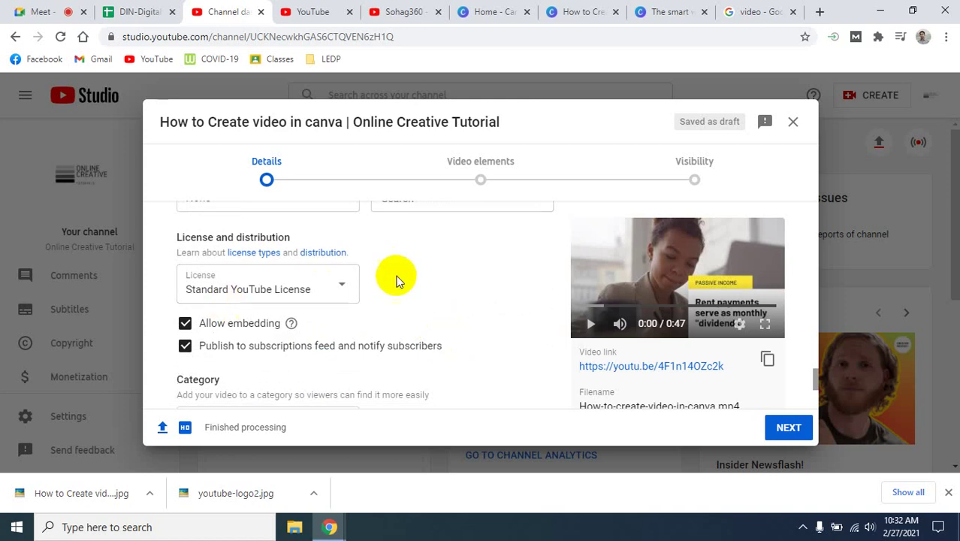
scroll(383, 281, down, 2)
scroll(383, 293, up, 2)
click(339, 288)
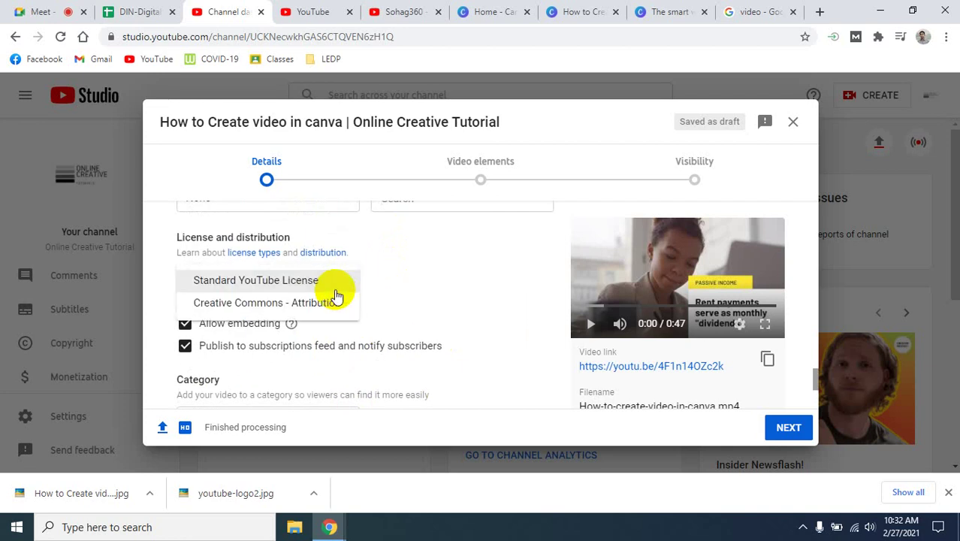
click(441, 277)
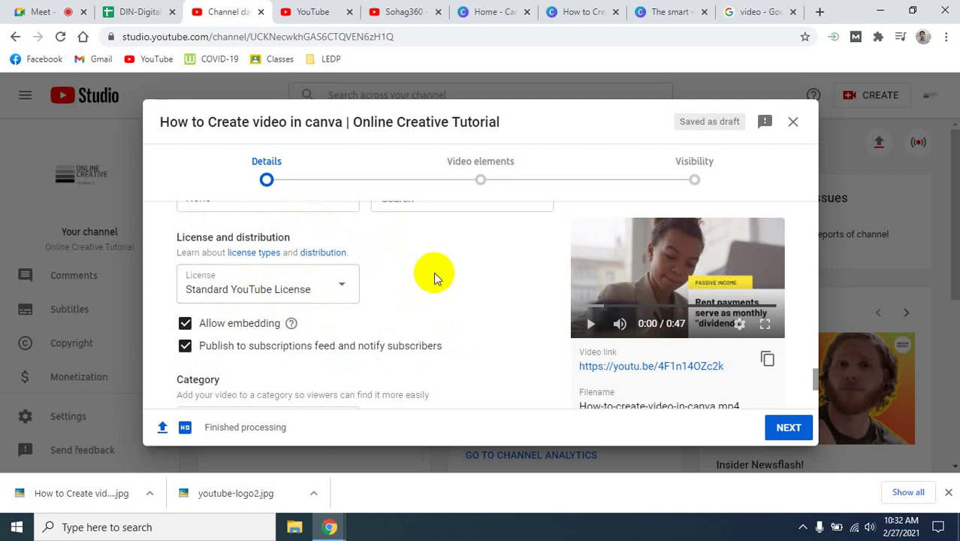
scroll(434, 278, down, 1)
scroll(434, 276, down, 1)
scroll(435, 277, up, 1)
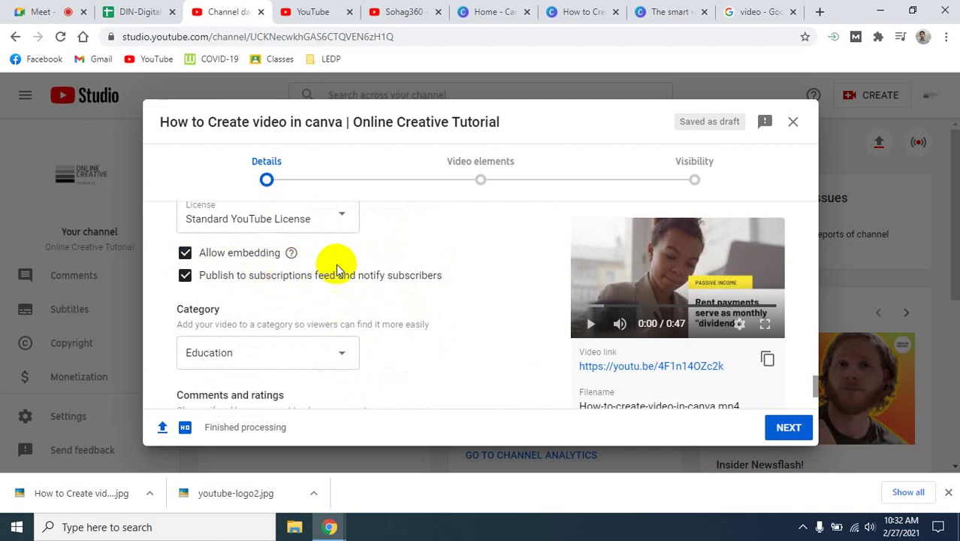
- Switch to the Sohag360 channel on YouTube, open its Infinix Note 8i Full Review video and pause playback
click(406, 12)
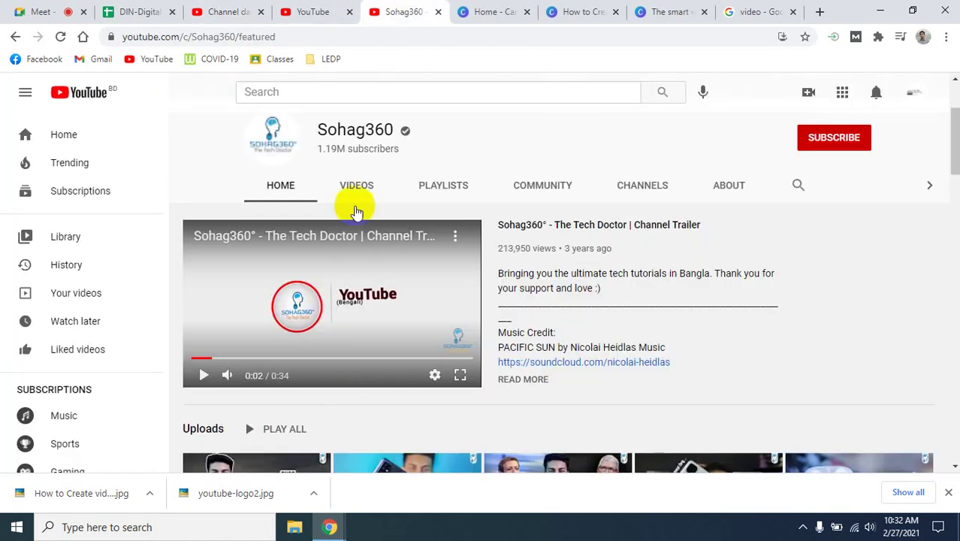
click(315, 12)
click(389, 13)
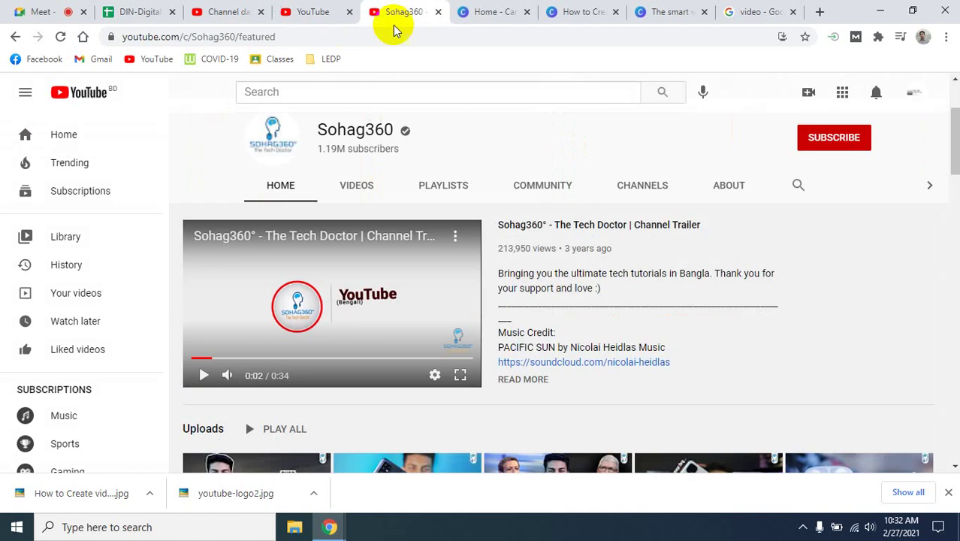
scroll(451, 391, down, 2)
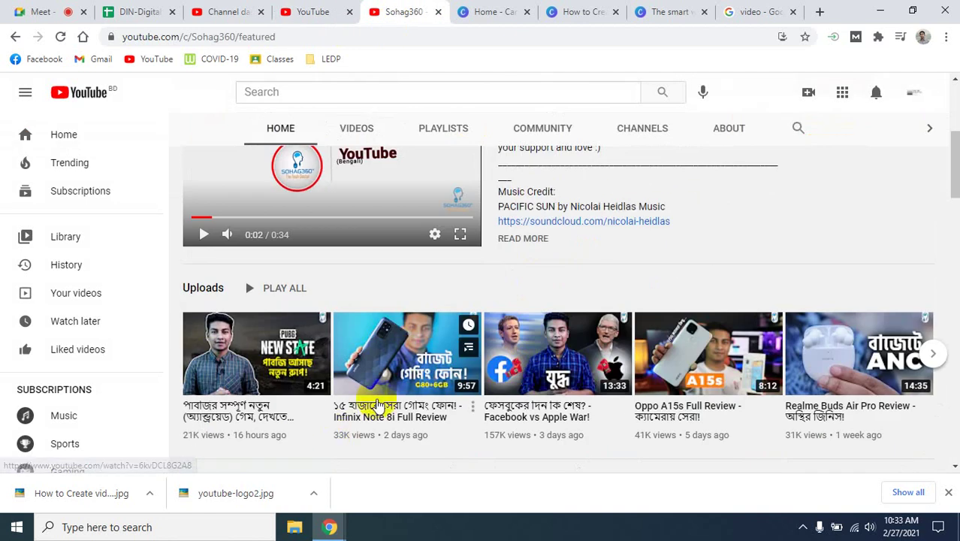
click(377, 405)
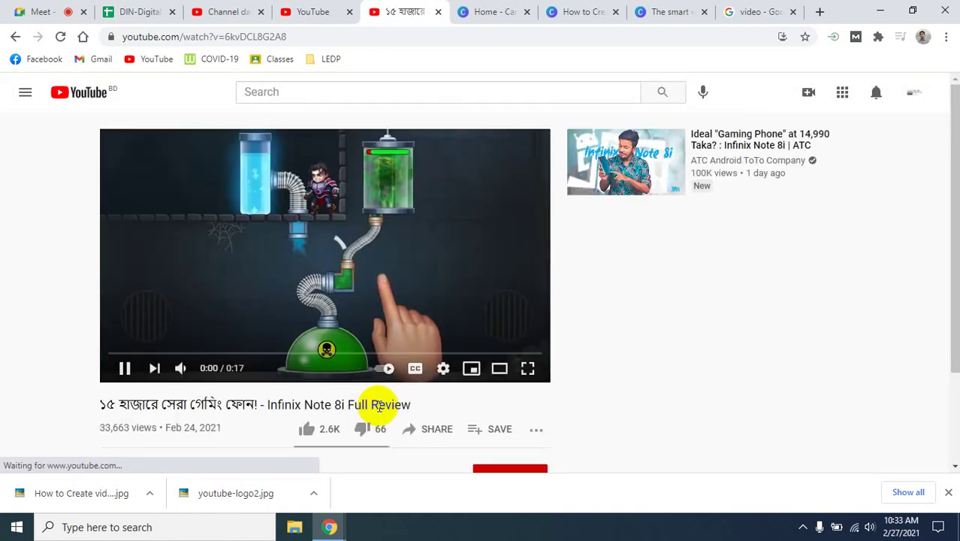
click(125, 368)
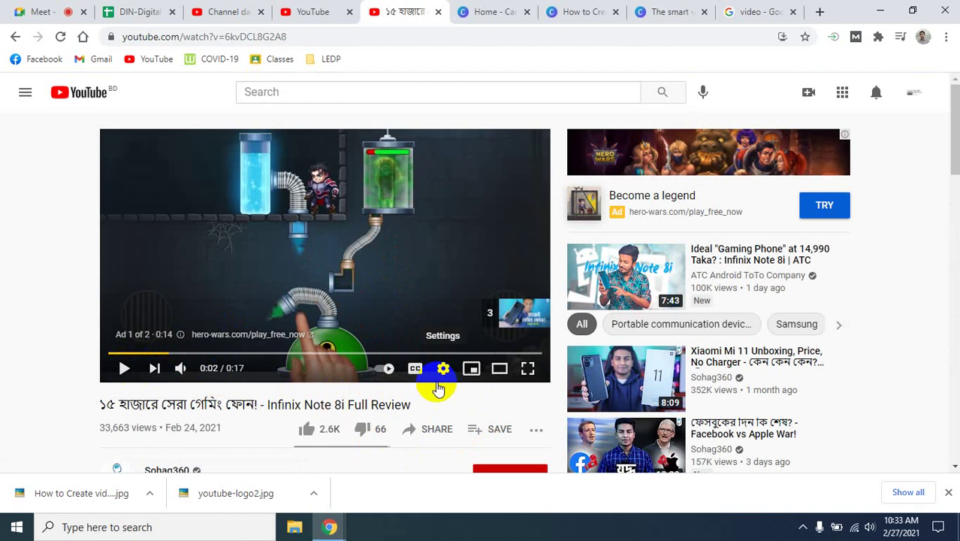
- Copy the embed code of the Infinix Note 8i review from its sharing options and close the embed dialog
click(423, 432)
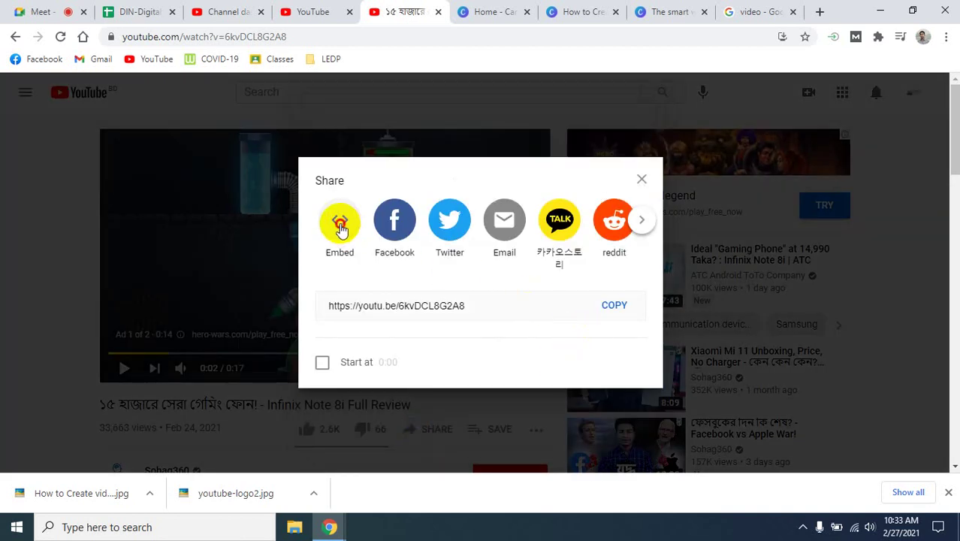
click(339, 224)
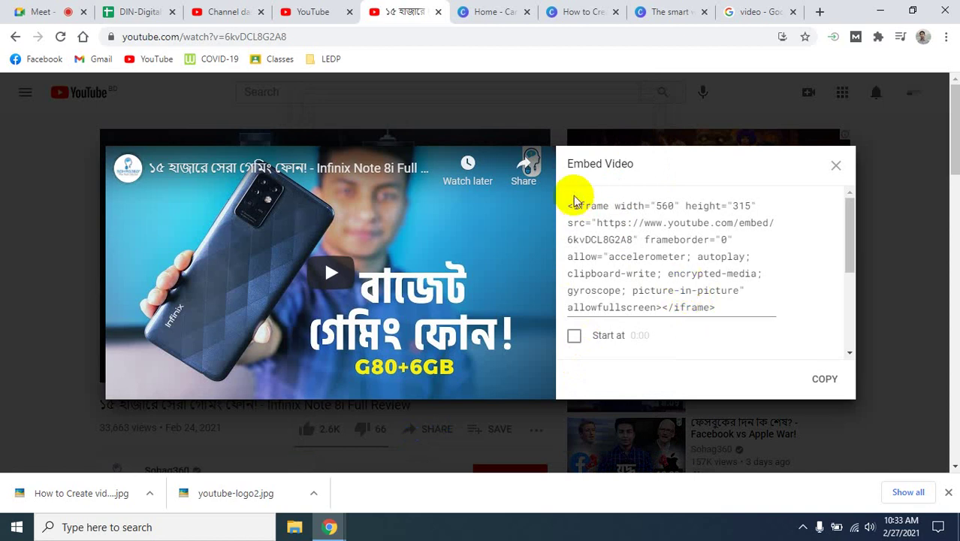
drag(571, 205, 724, 306)
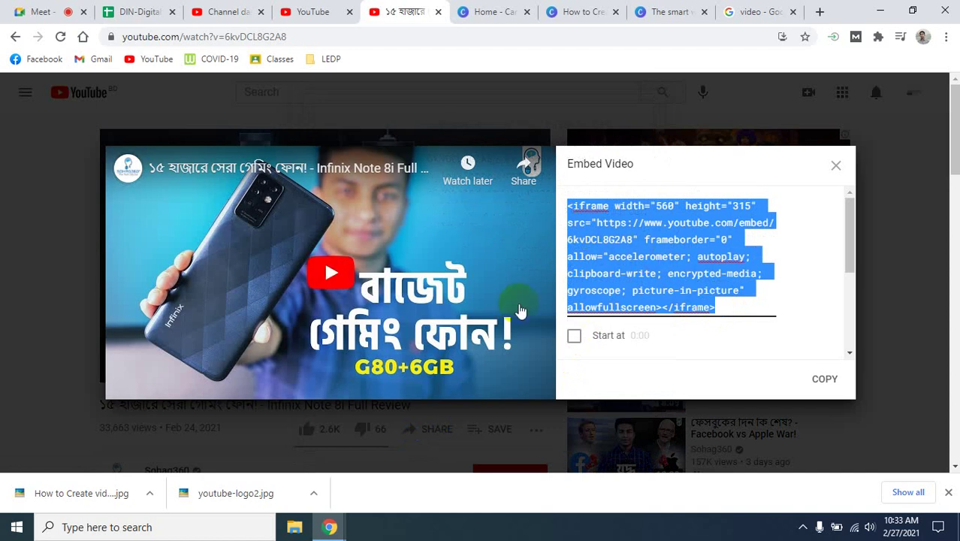
click(824, 380)
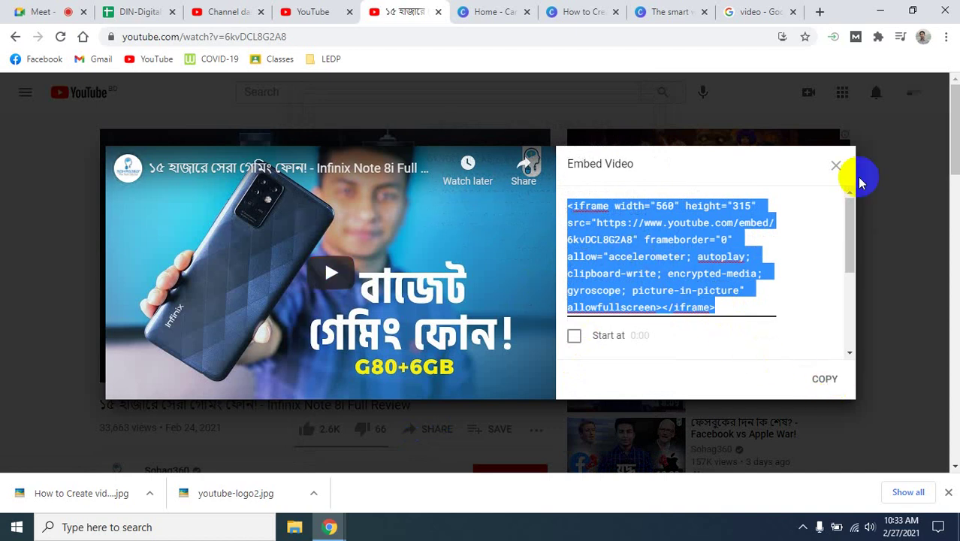
click(835, 166)
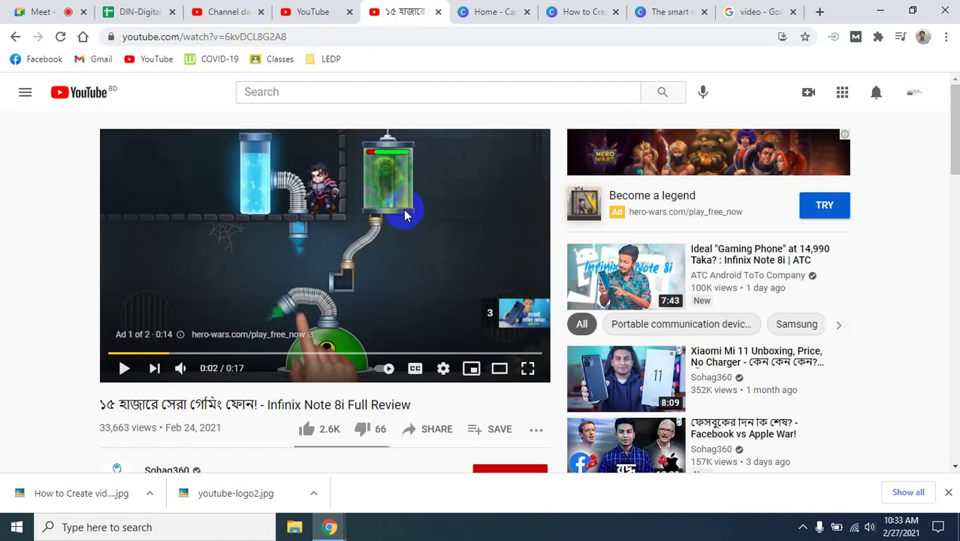
- Return to the YouTube Studio upload and turn embedding and subscriber feed publishing each off and back on
click(312, 7)
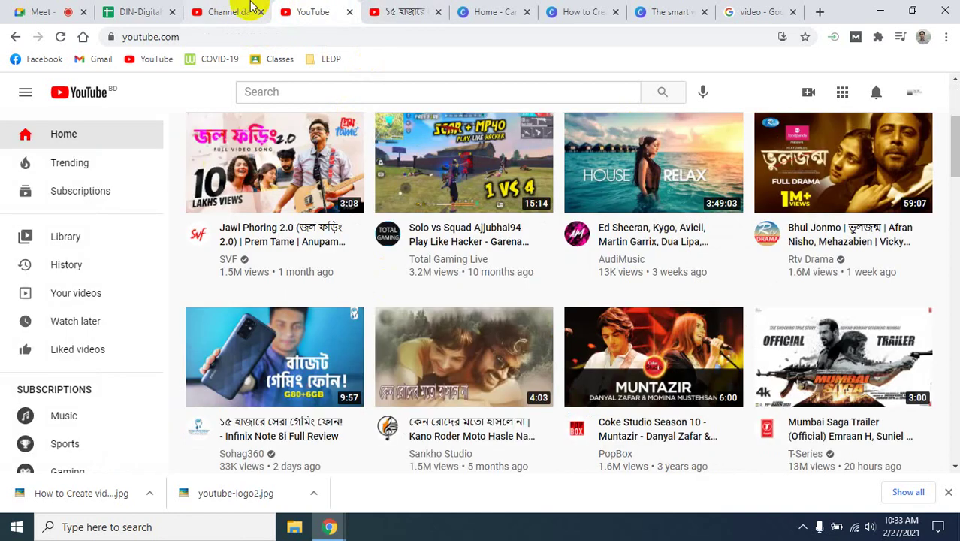
click(225, 9)
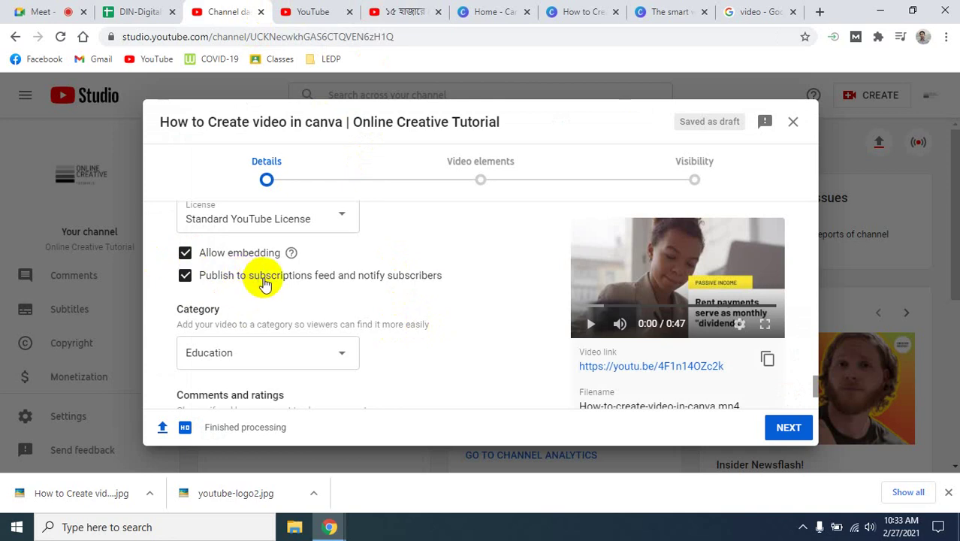
click(185, 253)
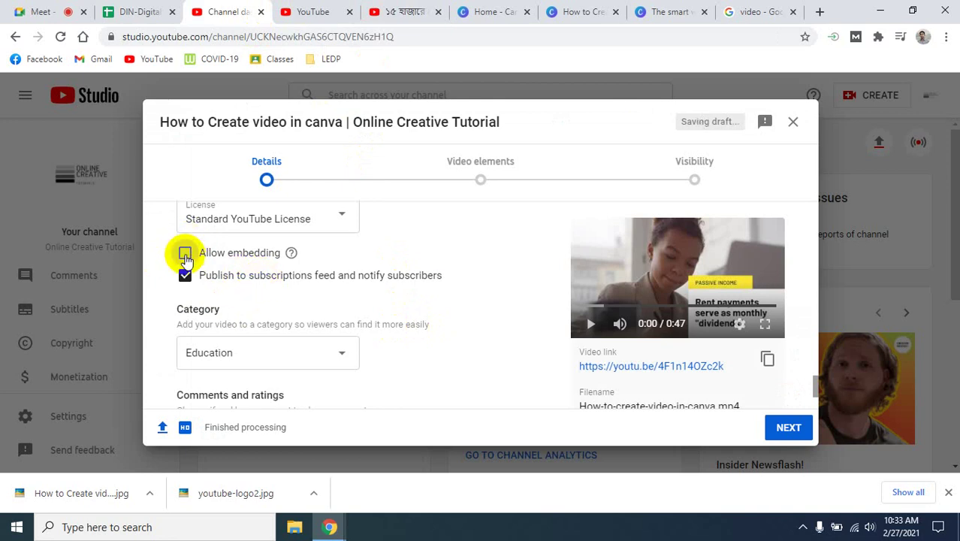
click(185, 254)
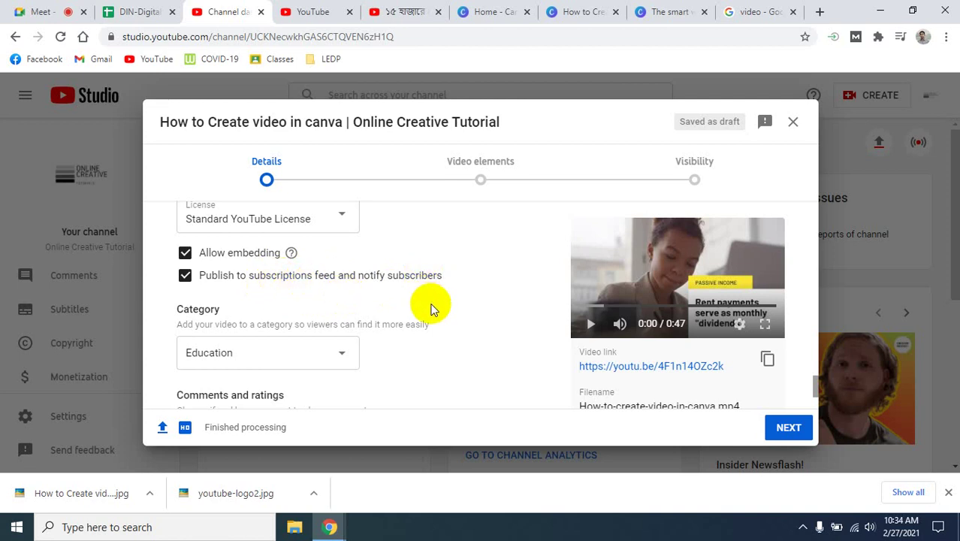
click(184, 276)
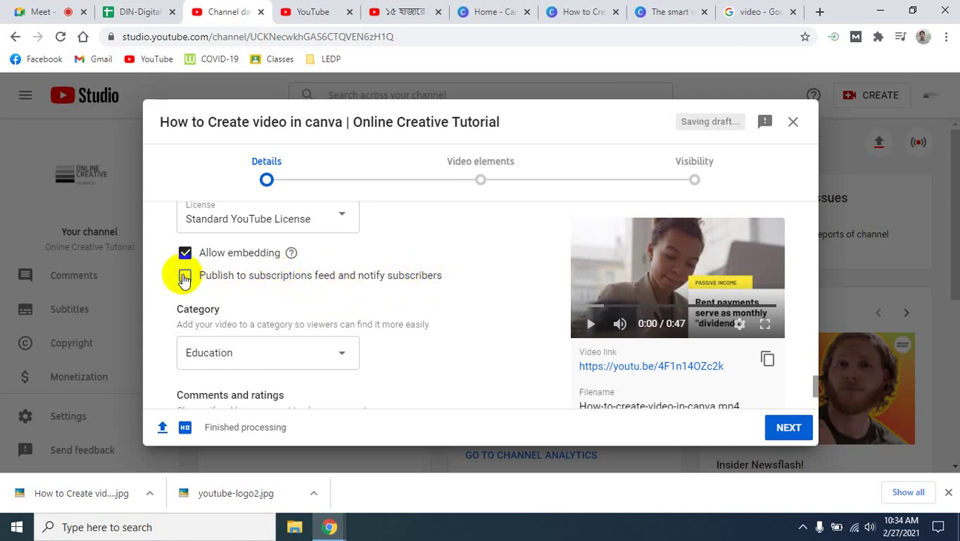
click(184, 275)
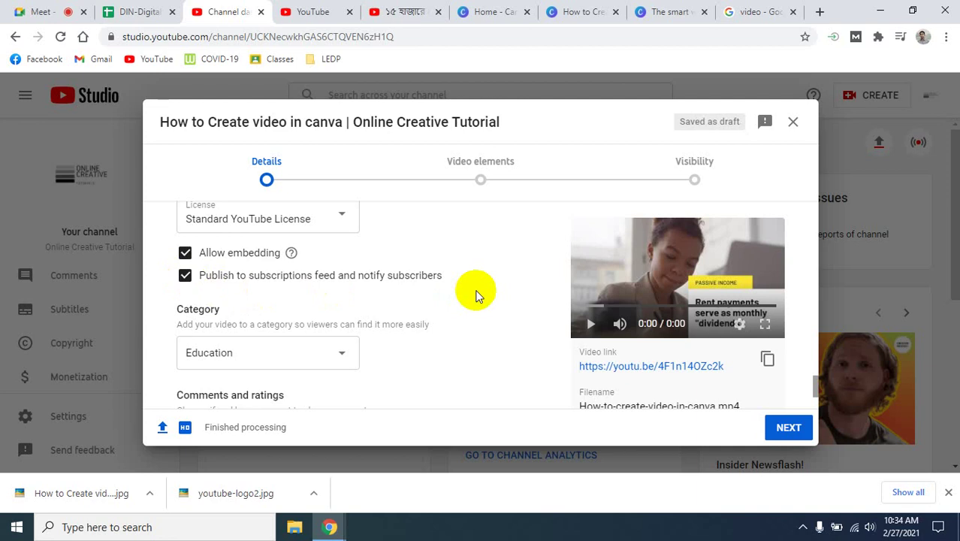
- Choose Top as the sort order for the video's comments
scroll(481, 286, down, 1)
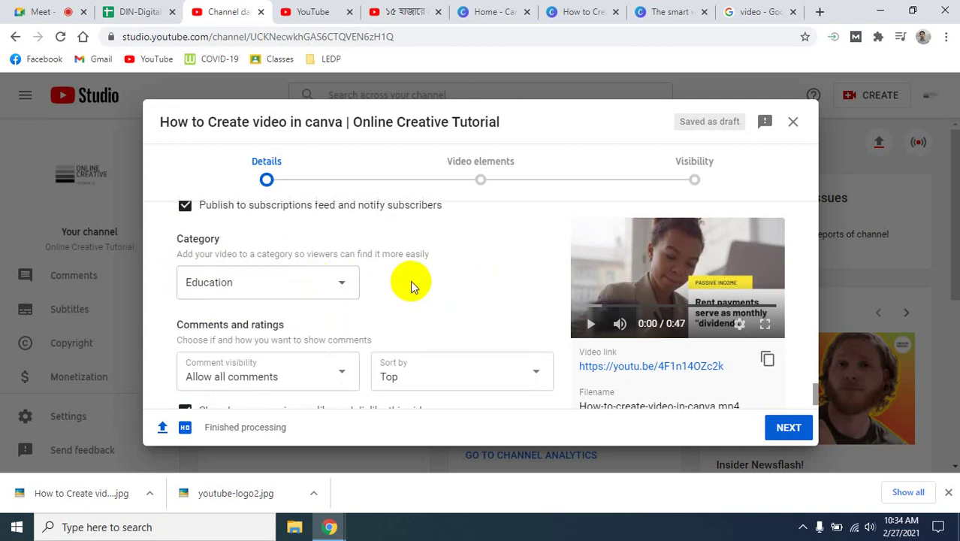
scroll(496, 271, down, 1)
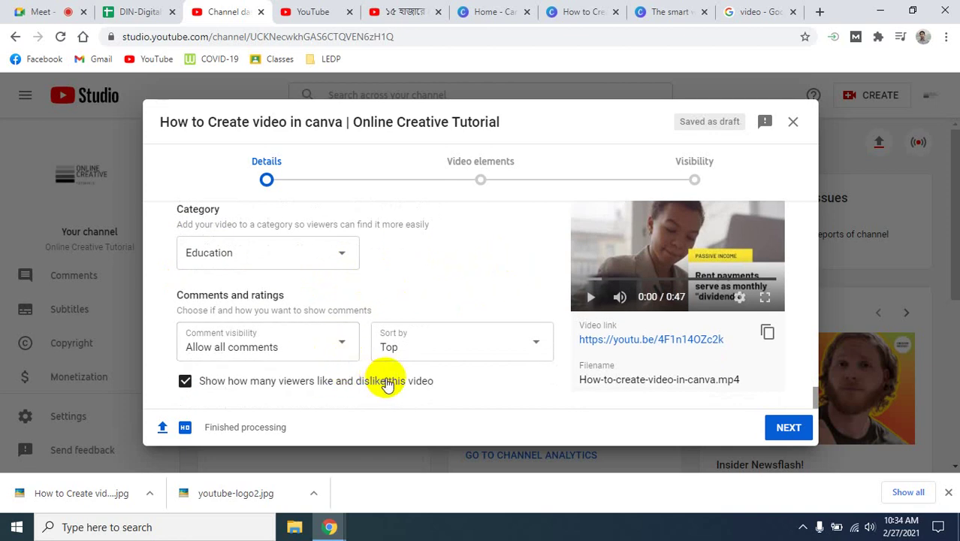
click(539, 346)
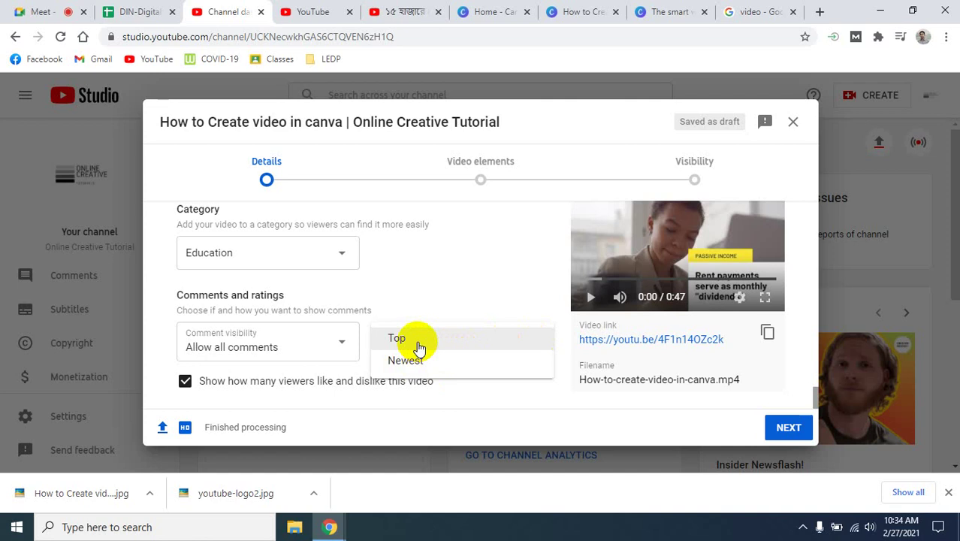
click(420, 342)
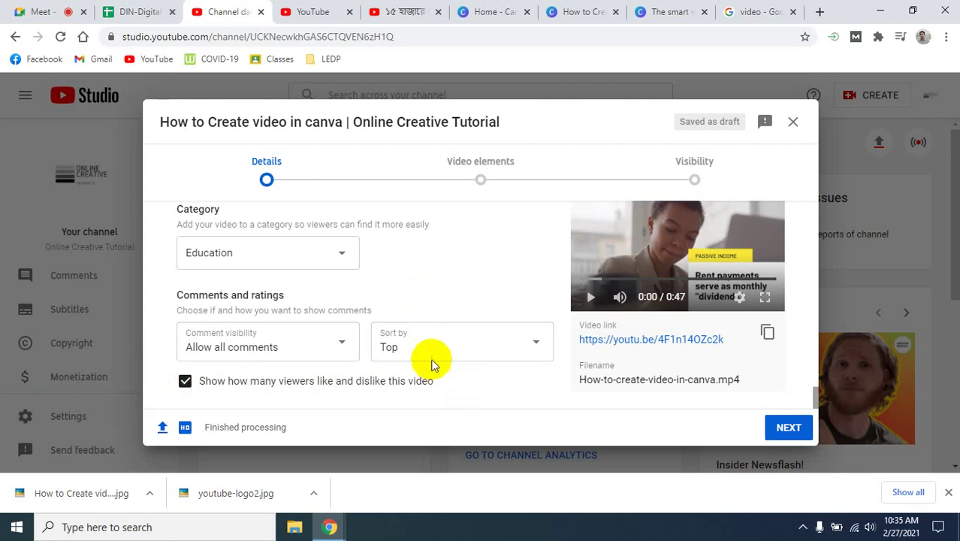
- Review the completed video details and proceed to the Video elements stage
scroll(387, 330, up, 5)
scroll(383, 338, up, 10)
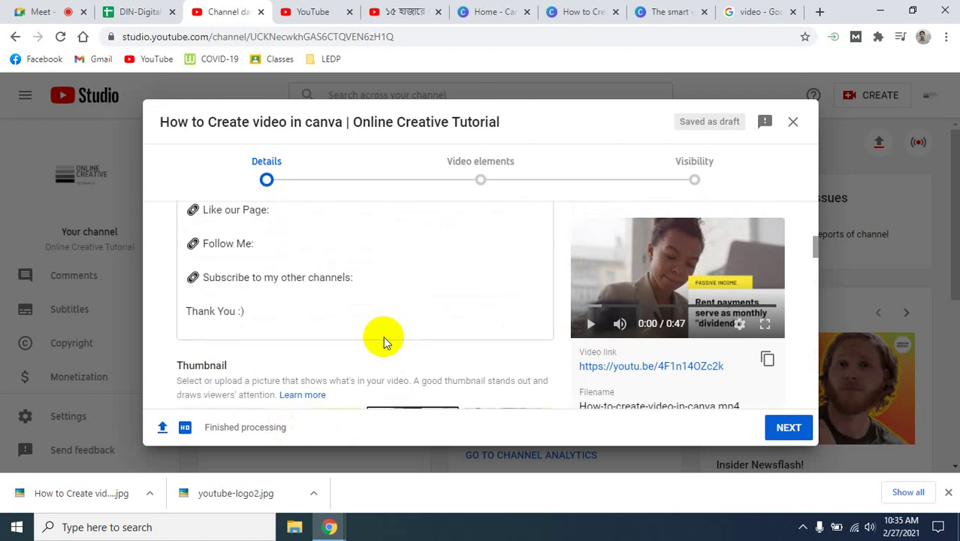
scroll(379, 339, down, 5)
scroll(364, 347, down, 10)
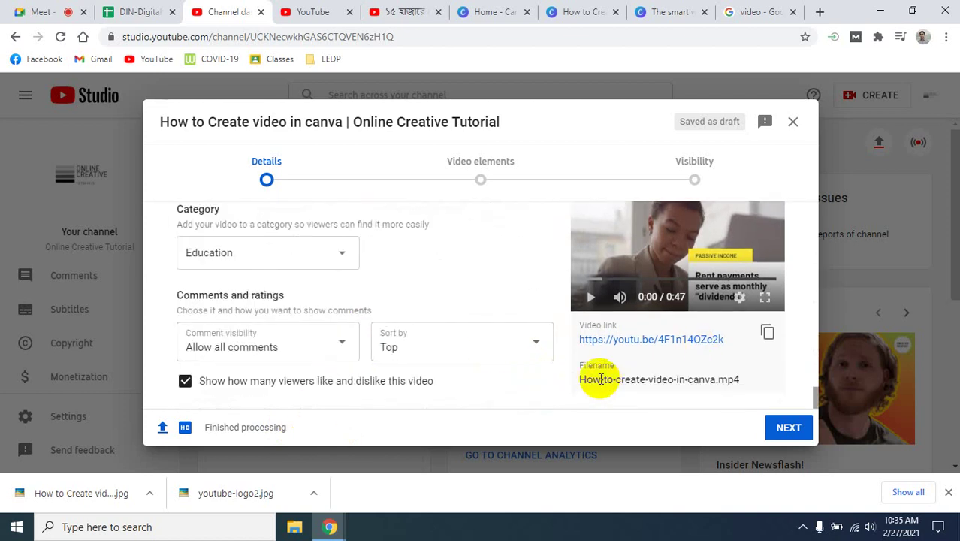
click(787, 428)
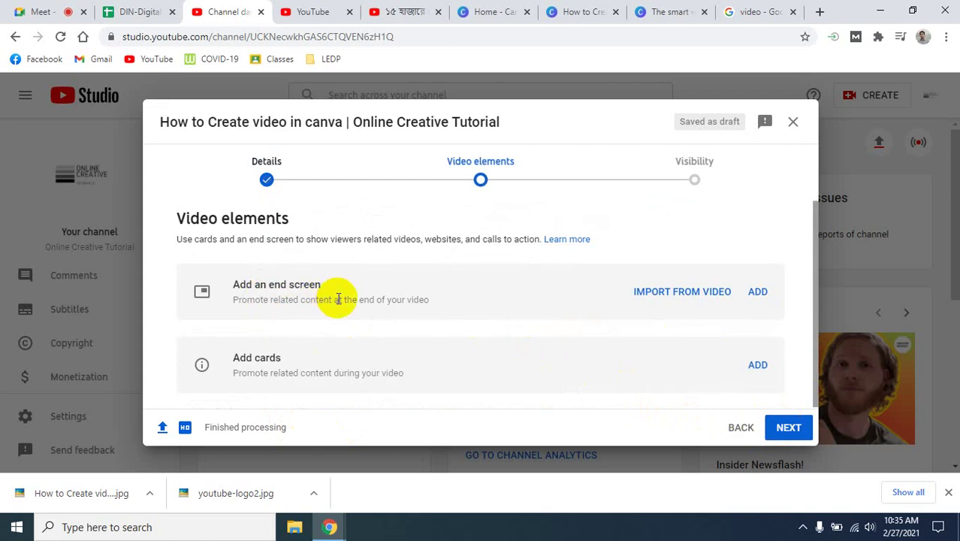
- Switch to the Infinix Note 8i review, play it muted, skip the ad and jump to about 9:29
click(392, 11)
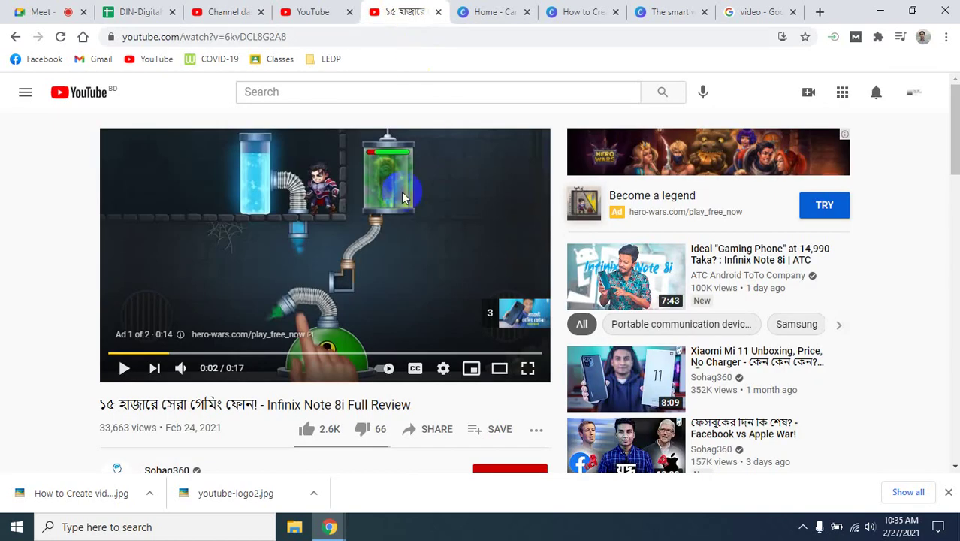
click(180, 368)
click(123, 368)
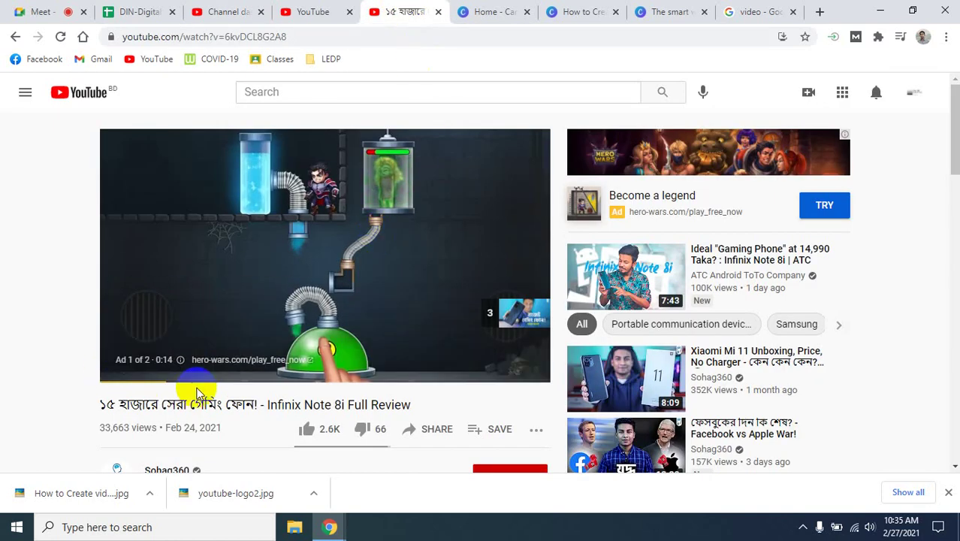
click(511, 319)
click(531, 348)
click(540, 348)
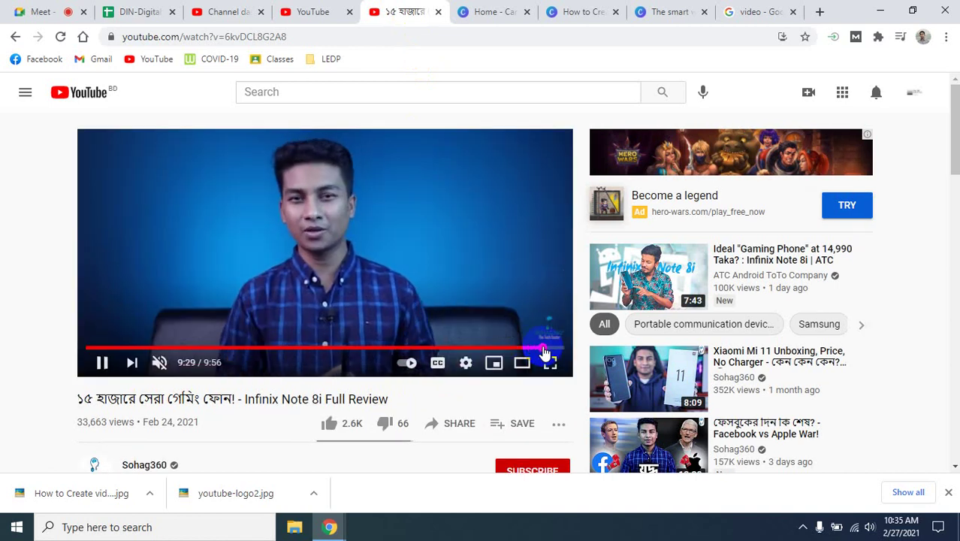
- Jump to the end screen of the Infinix Note 8i review and pause it at 9:39
click(550, 348)
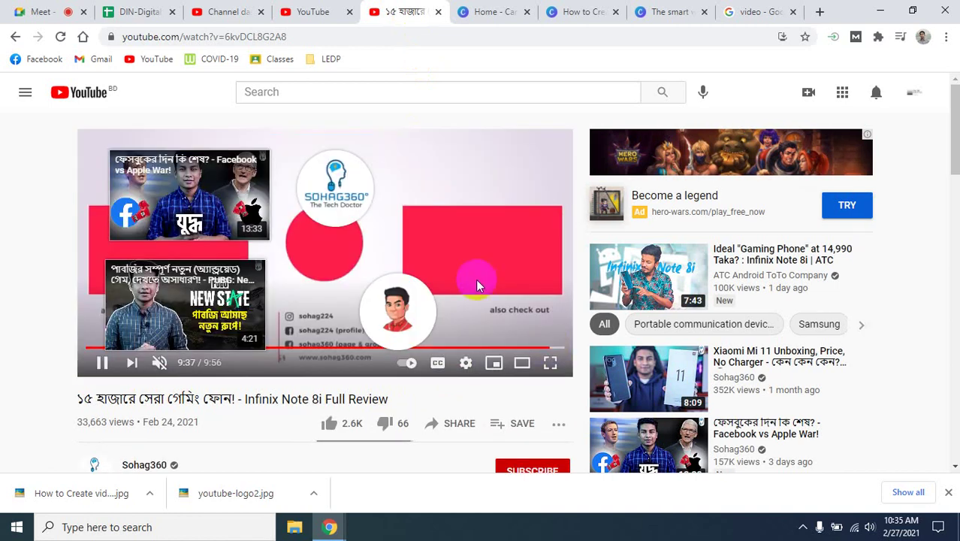
click(102, 364)
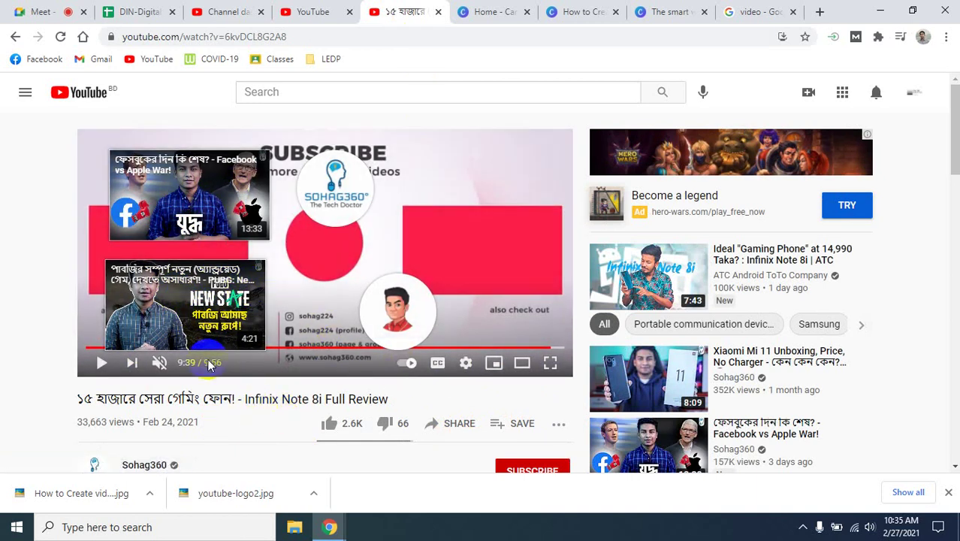
click(204, 308)
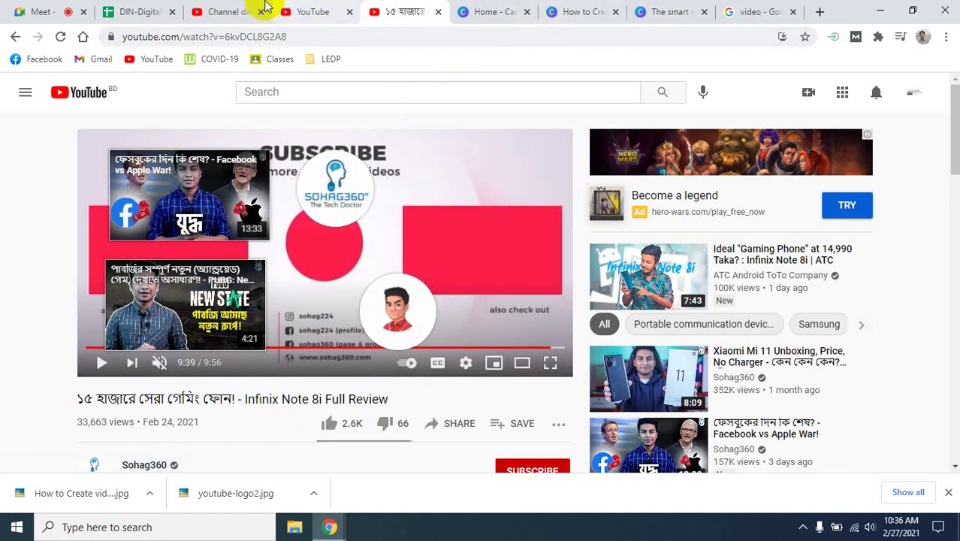
- Return to the YouTube Studio upload, proceed to the Visibility stage and review its save, publish and schedule options
click(220, 16)
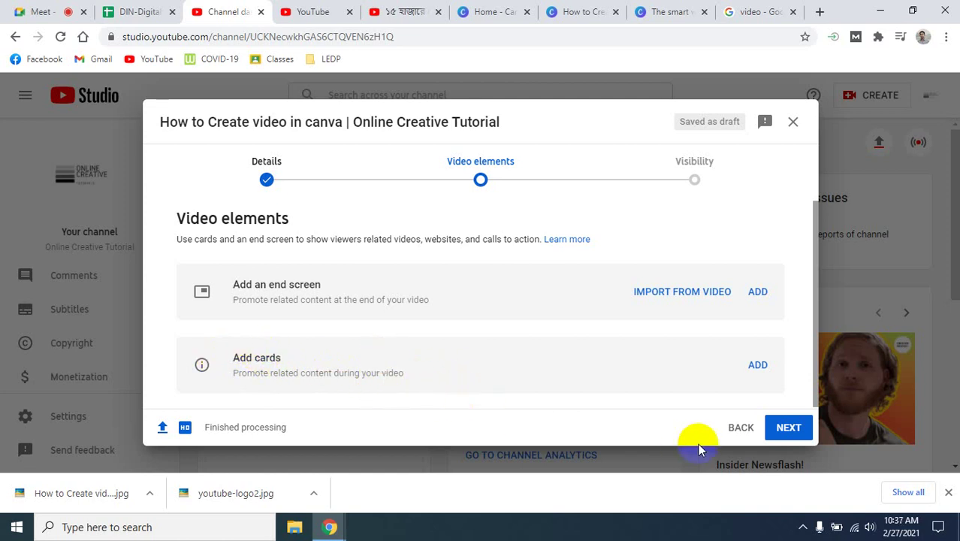
click(800, 435)
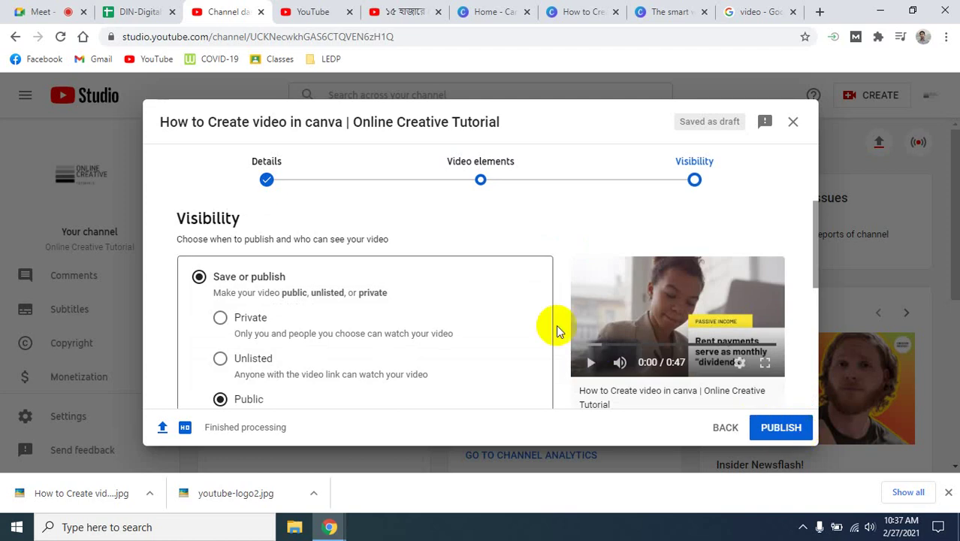
scroll(563, 292, down, 2)
scroll(349, 312, down, 3)
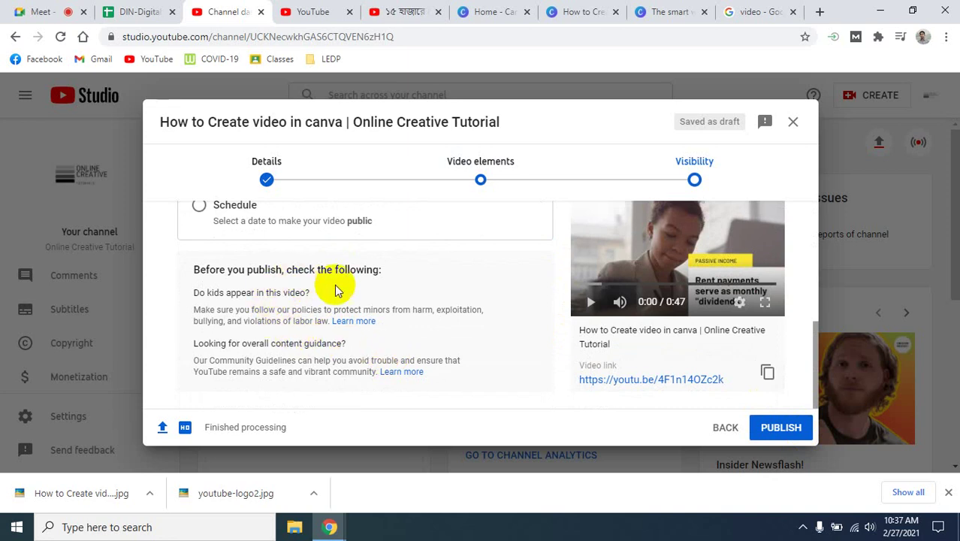
scroll(418, 325, up, 3)
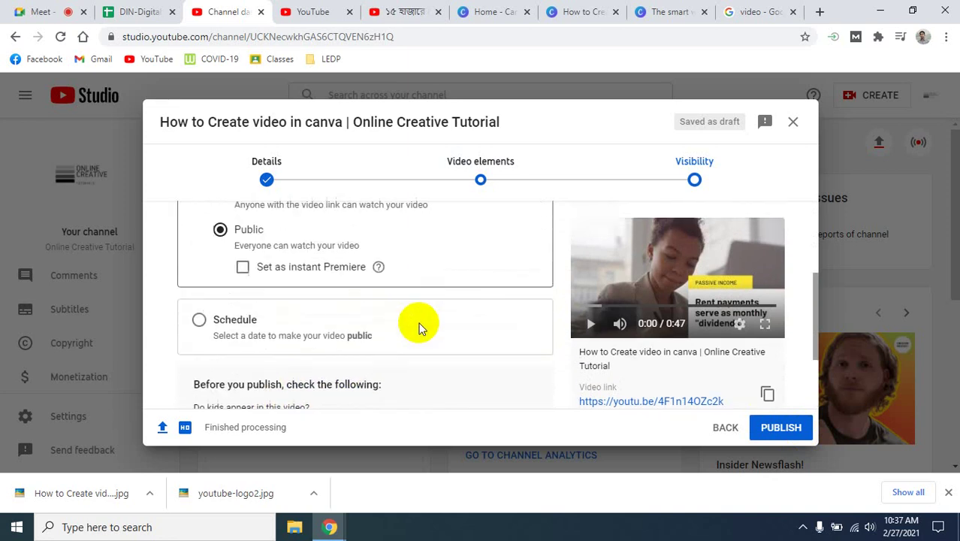
scroll(418, 325, up, 1)
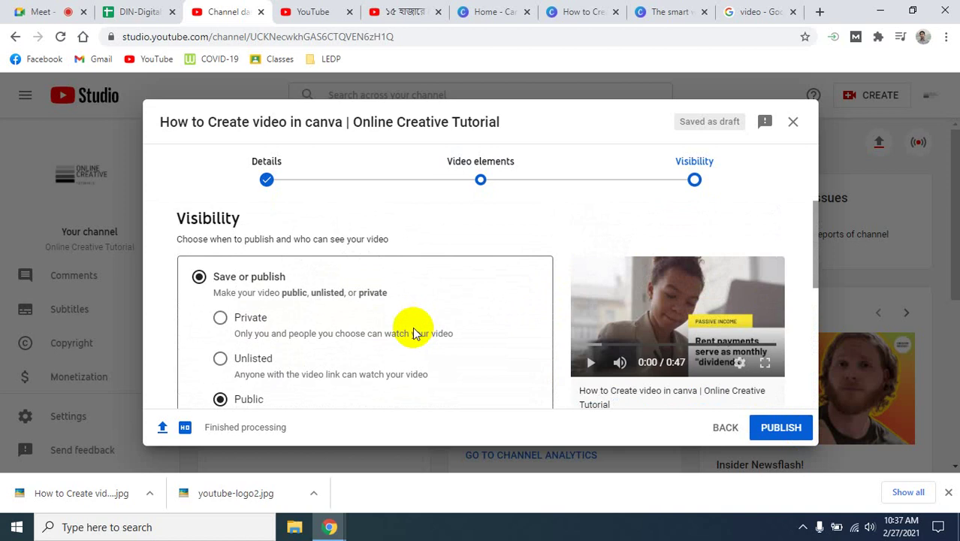
scroll(402, 335, down, 3)
scroll(475, 324, up, 3)
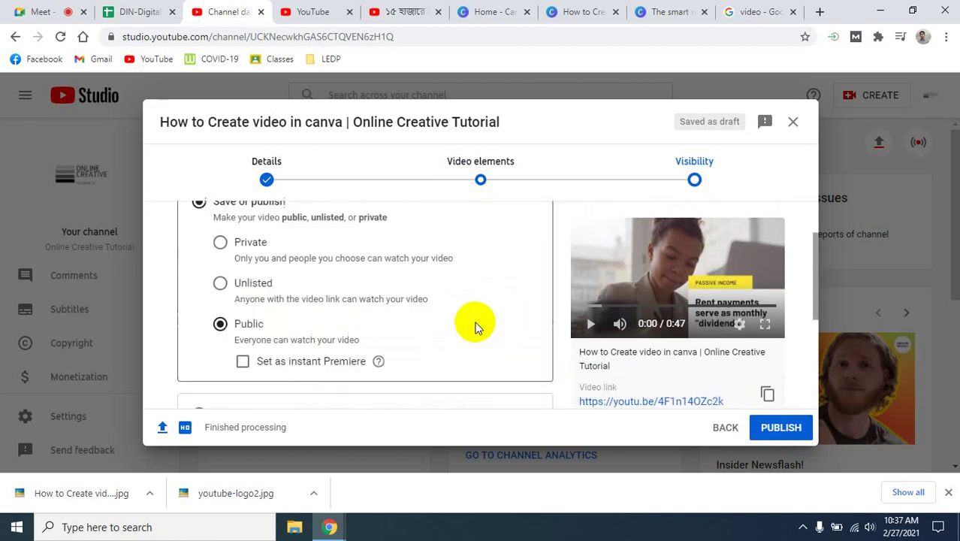
scroll(398, 335, down, 3)
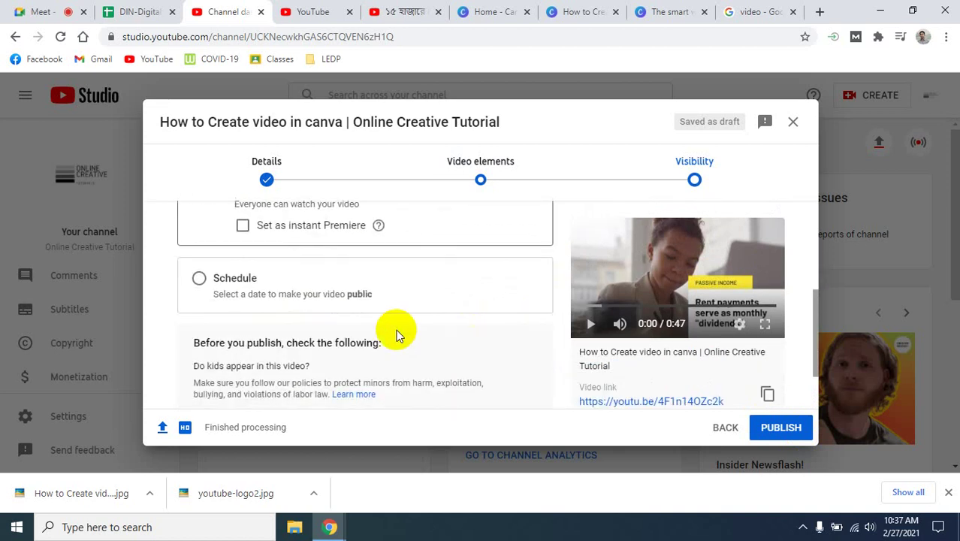
- Choose Schedule for the video's release and turn Set as Premiere on and back off
click(198, 283)
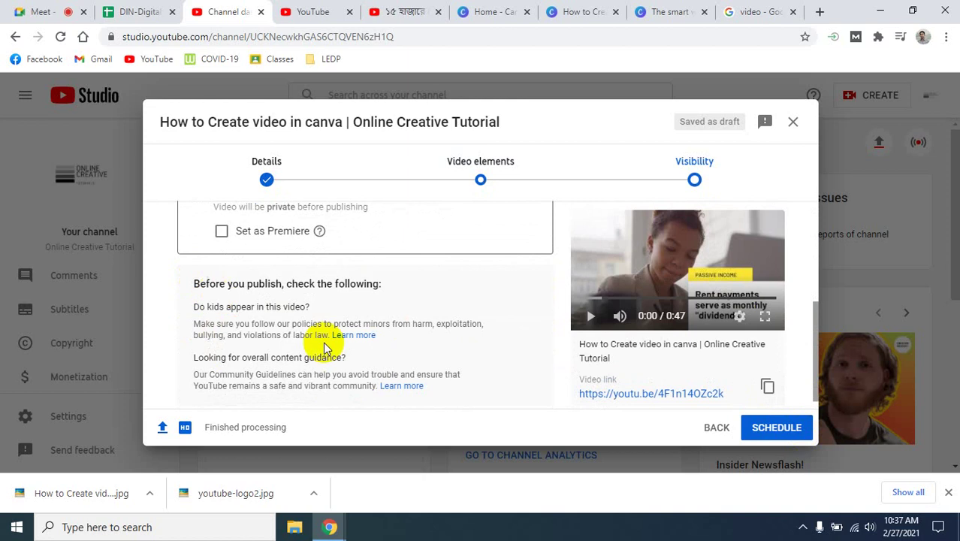
scroll(450, 342, down, 1)
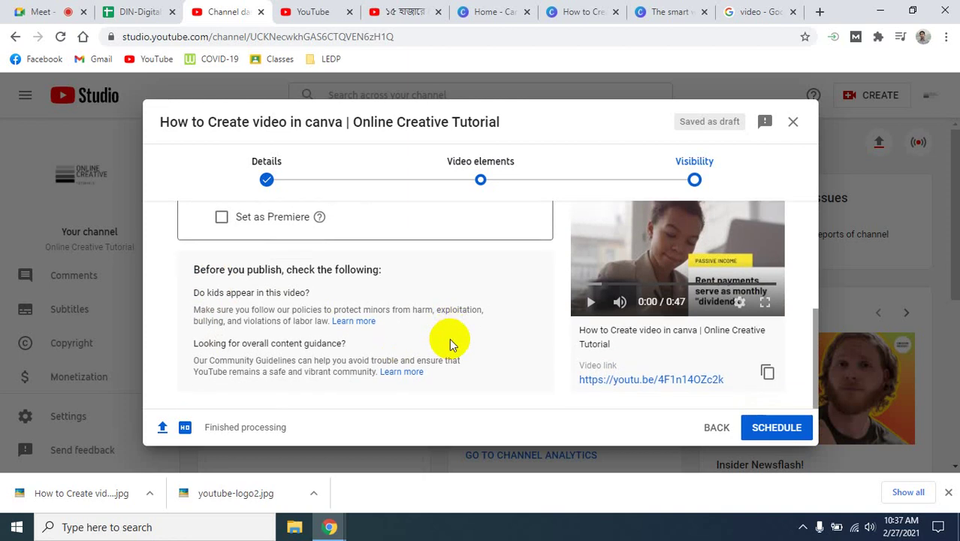
scroll(450, 339, up, 2)
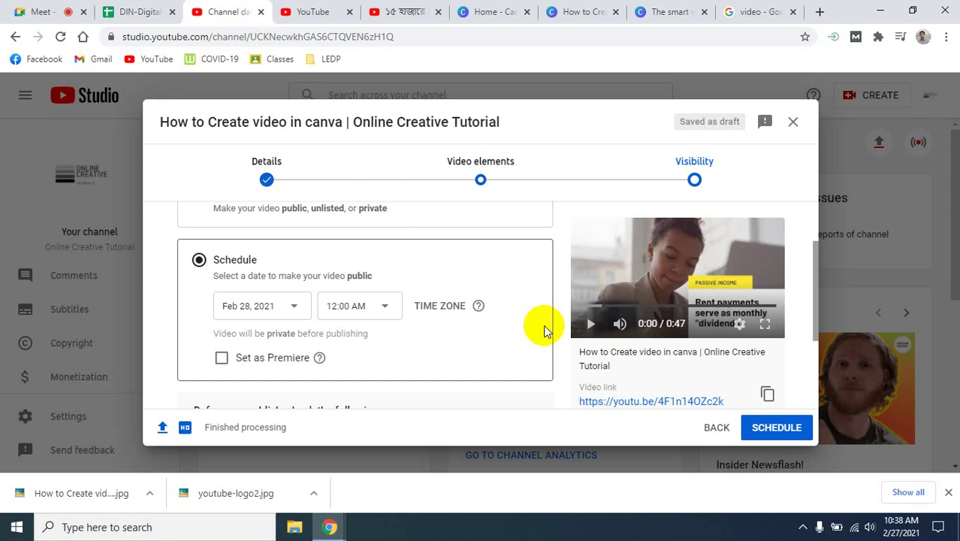
click(221, 358)
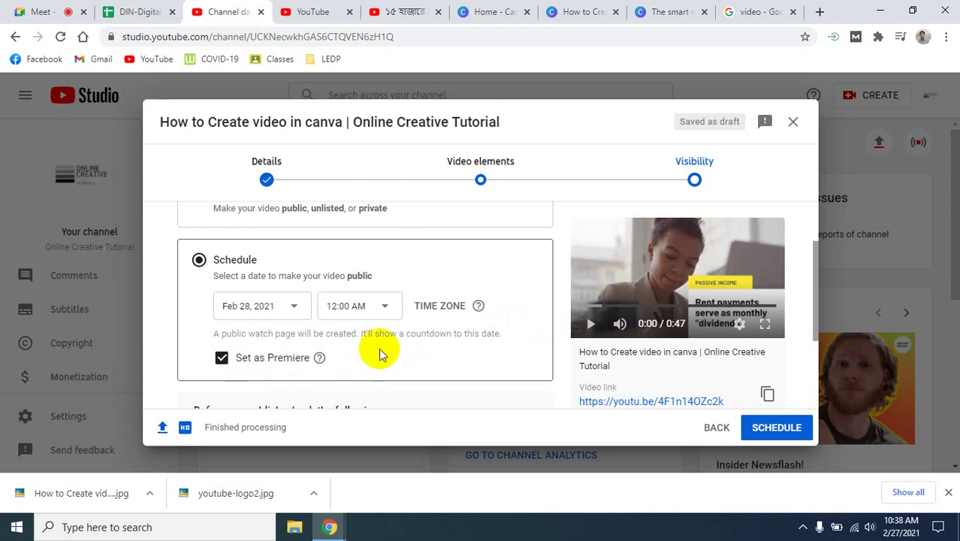
click(221, 357)
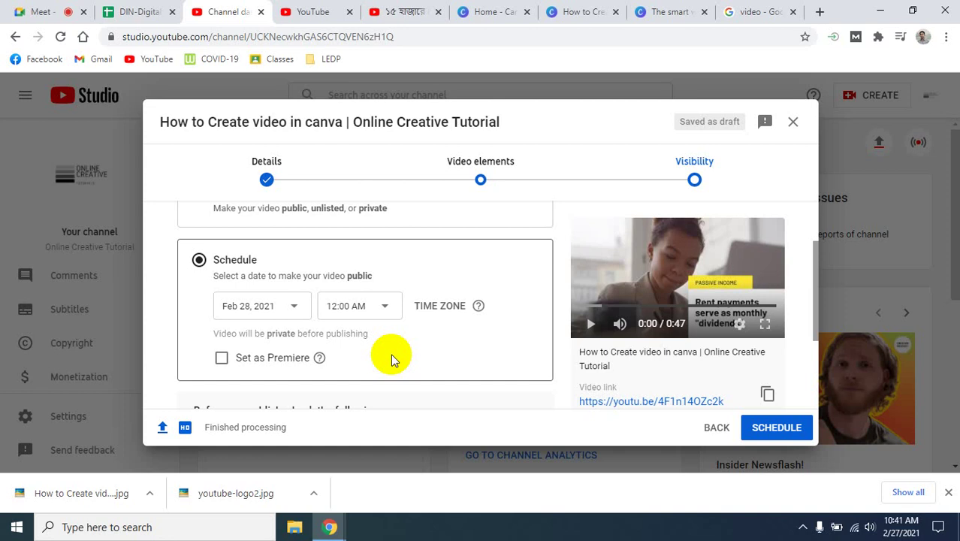
- Open the feedback form for the upload and close it without sending anything
scroll(390, 354, down, 2)
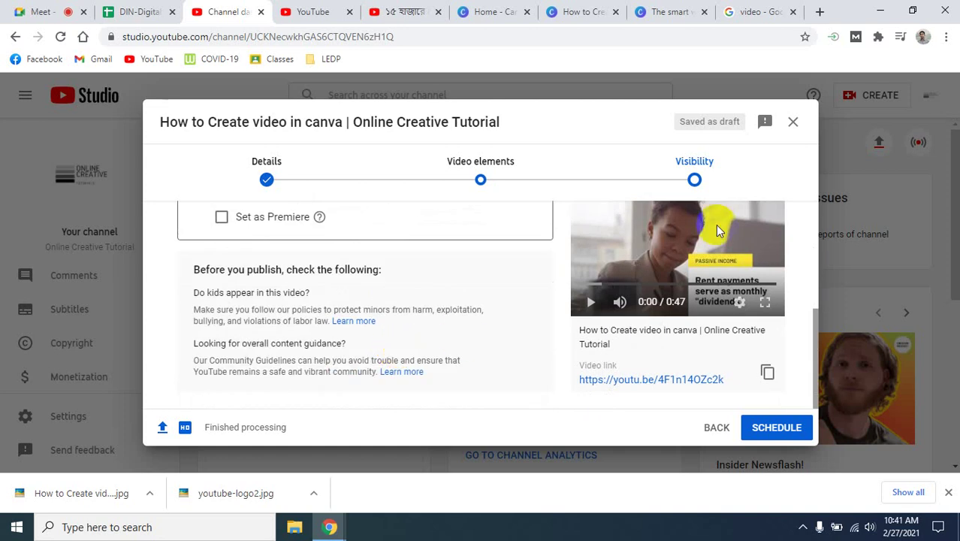
click(766, 121)
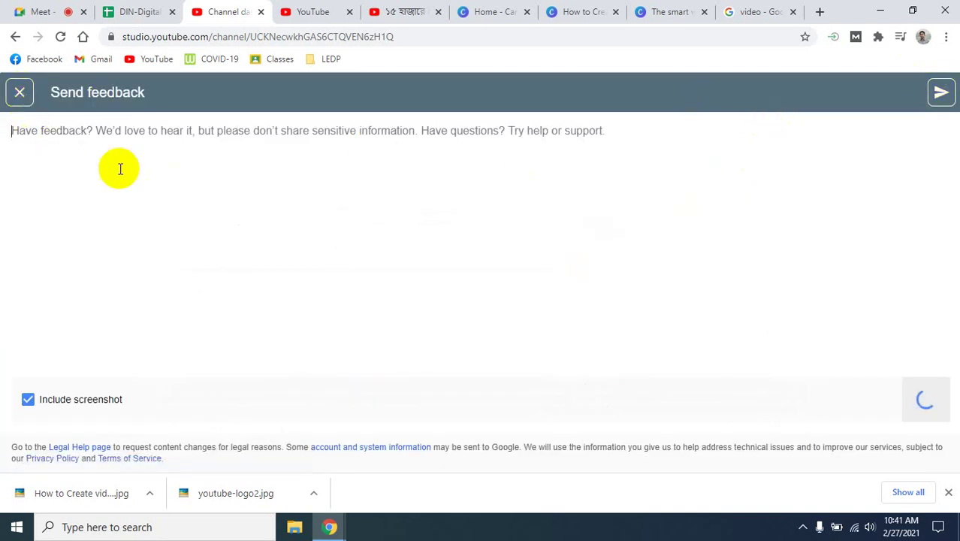
click(20, 92)
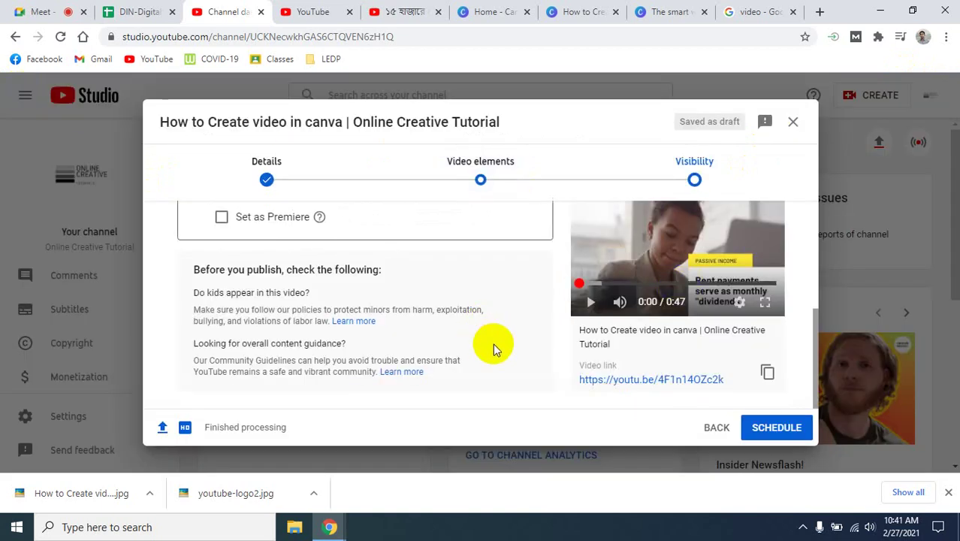
scroll(493, 347, up, 2)
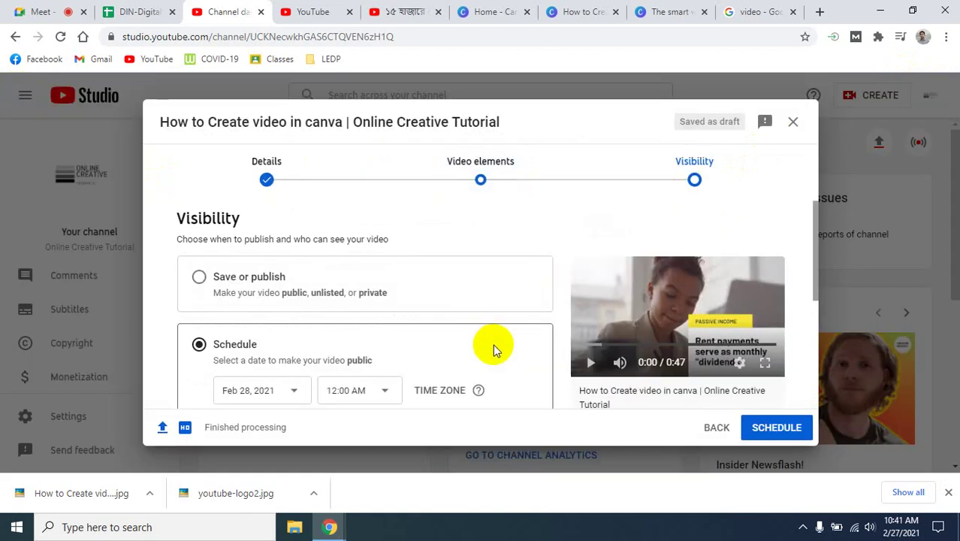
scroll(555, 338, down, 3)
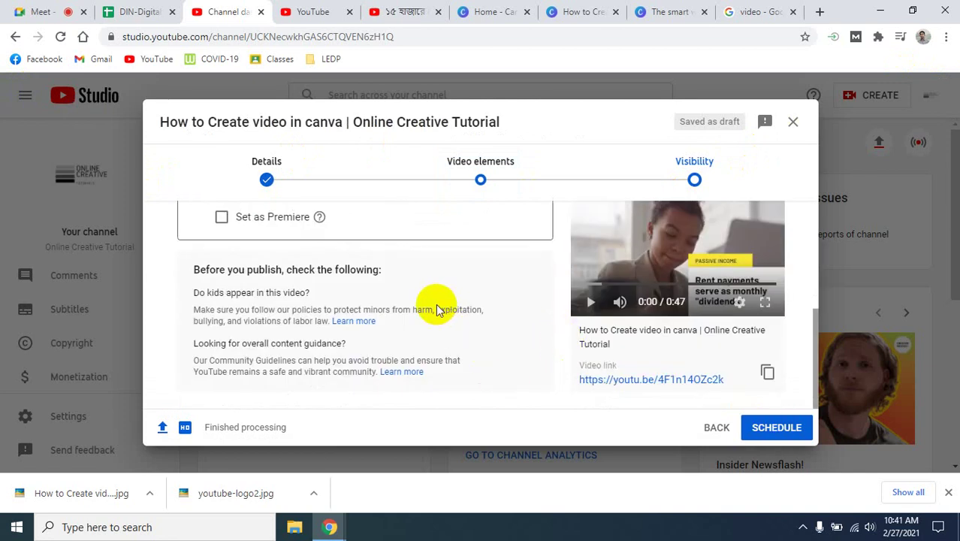
- Choose Save or publish with Public visibility and publish the video
scroll(435, 307, up, 5)
click(199, 279)
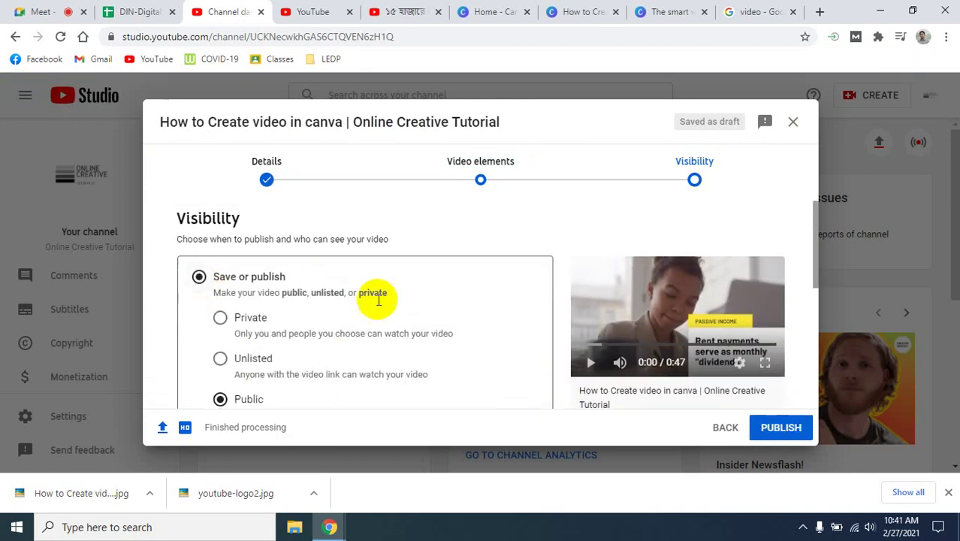
click(781, 427)
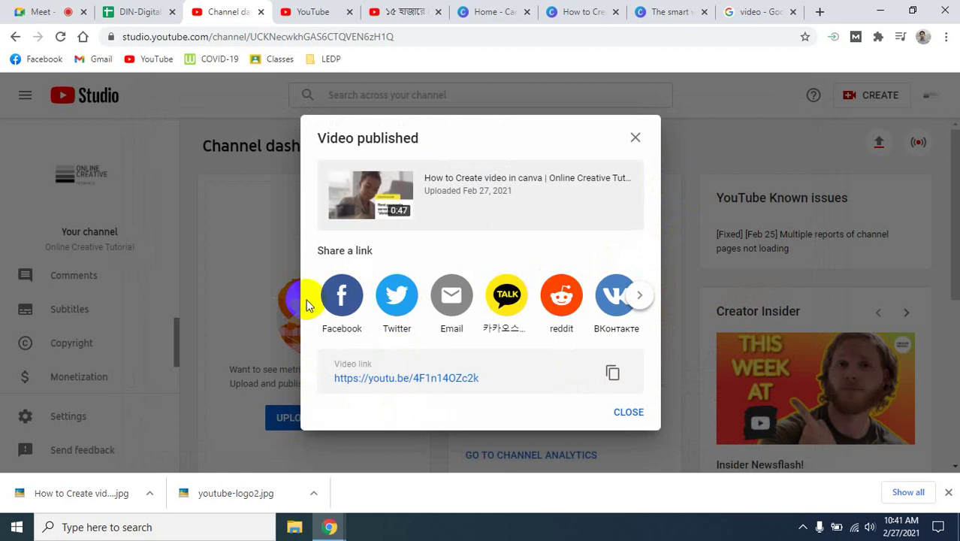
- Browse the services for sharing the published video's link and close the publishing dialog
click(641, 296)
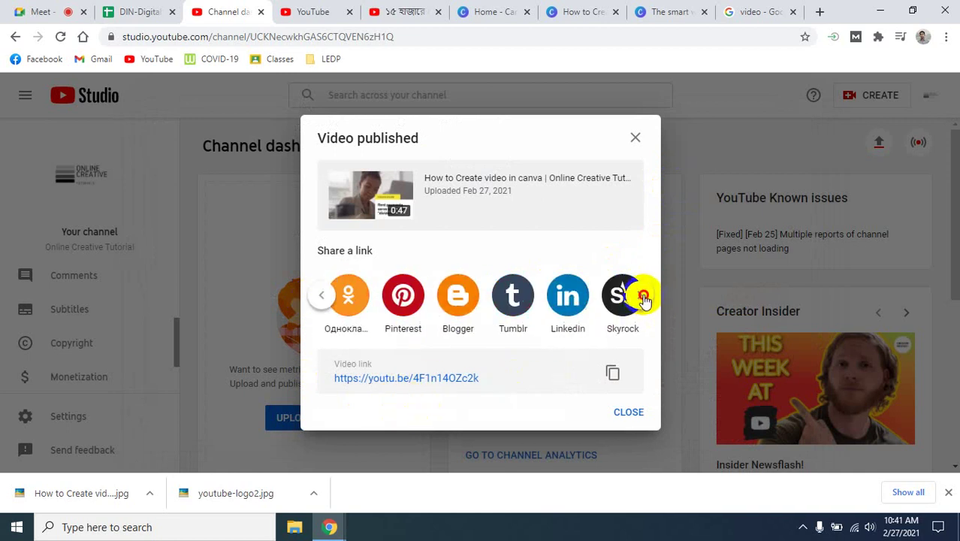
click(643, 298)
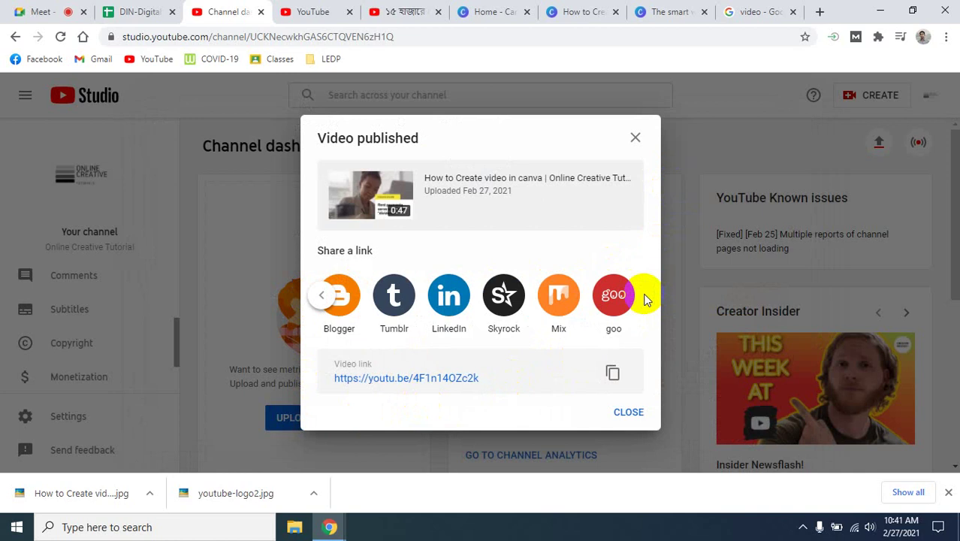
click(628, 414)
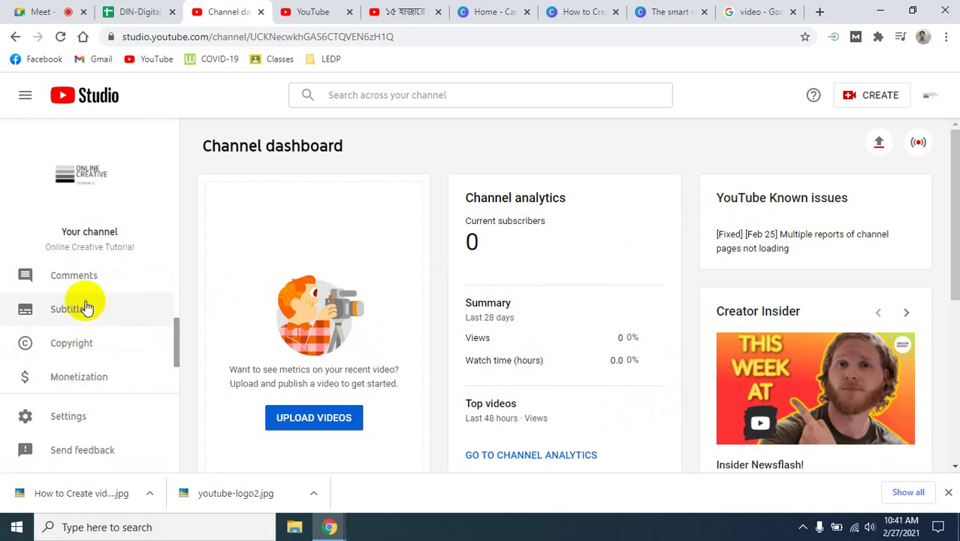
- Open the channel's content list and reload the page
scroll(76, 319, up, 2)
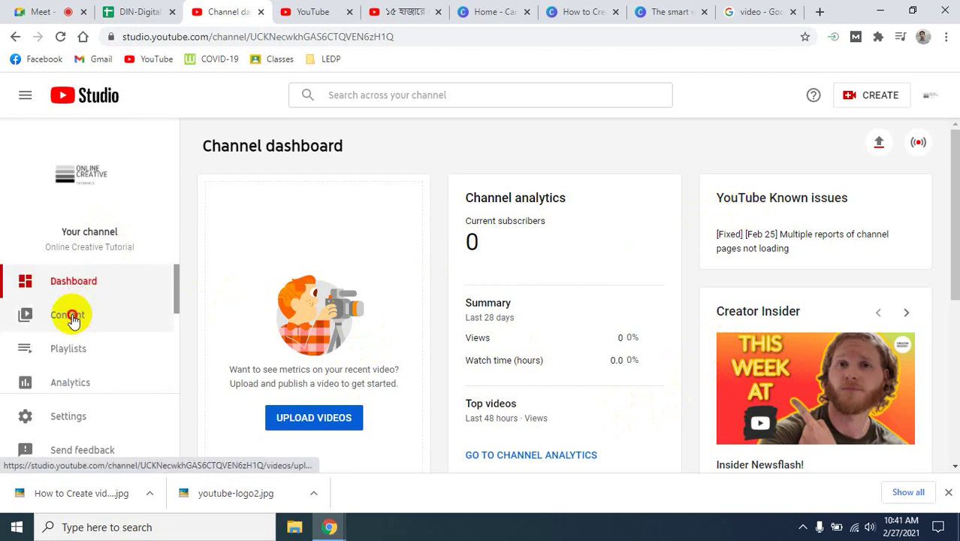
click(72, 319)
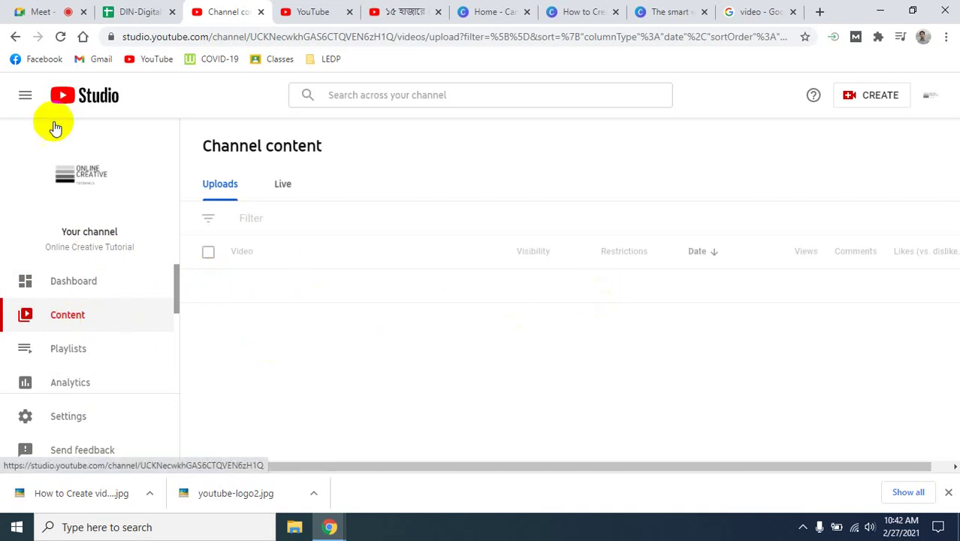
click(60, 36)
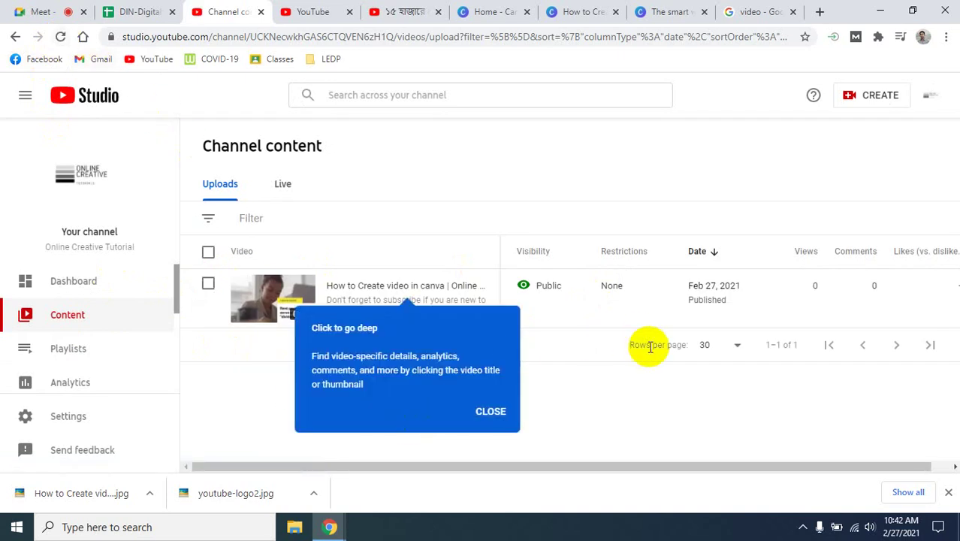
- Open the details of the "How to Create video in canva" video, copy its video link and go back to the channel content
click(346, 297)
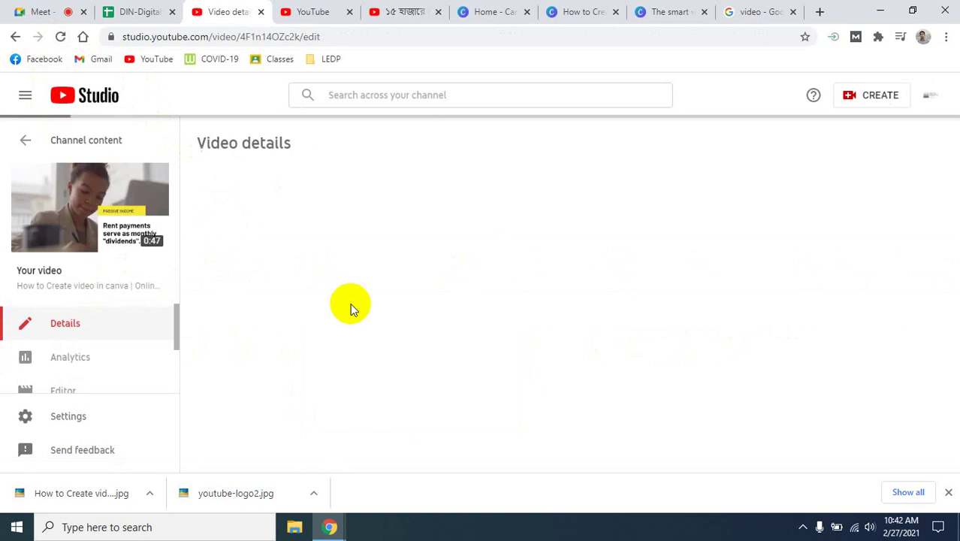
click(915, 327)
click(15, 36)
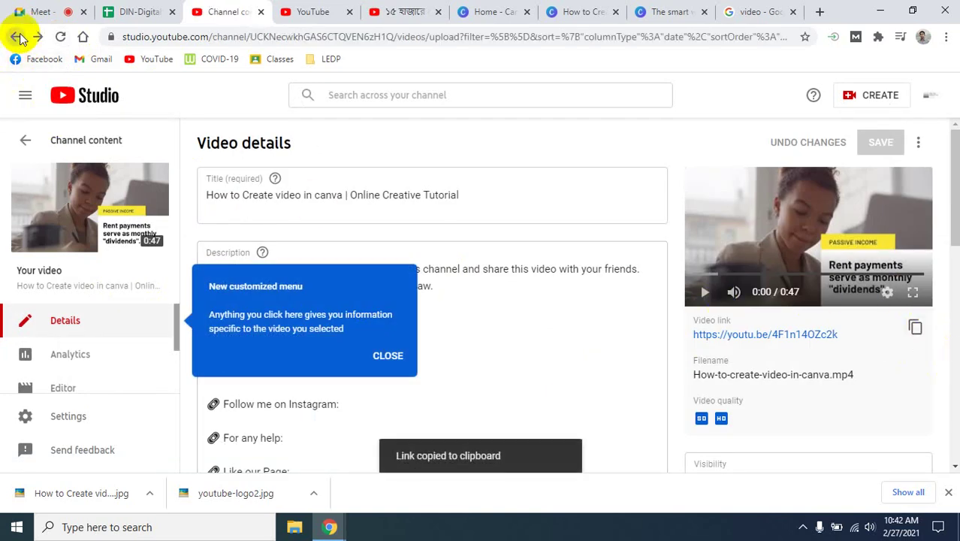
- Switch to the Google Meet call and send the copied video link to everyone in the chat
click(39, 11)
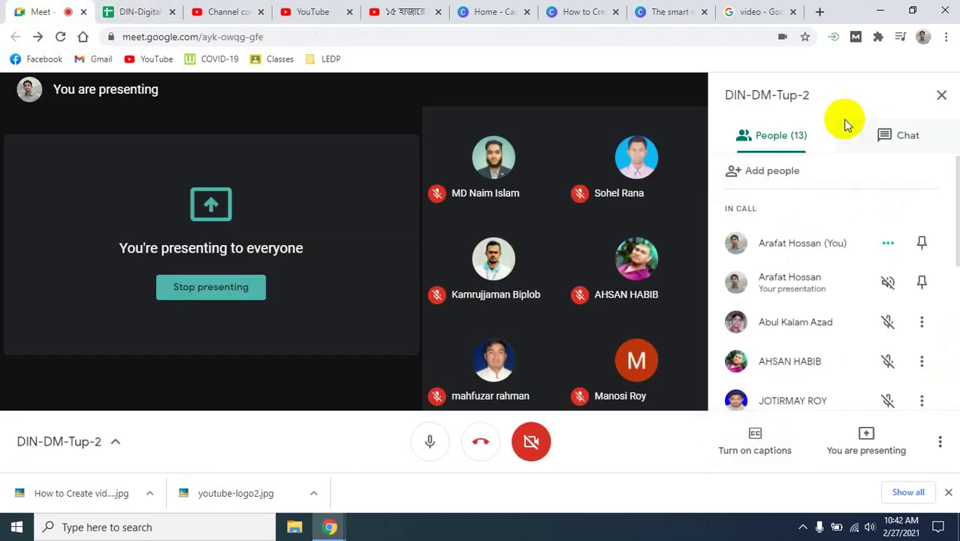
click(888, 133)
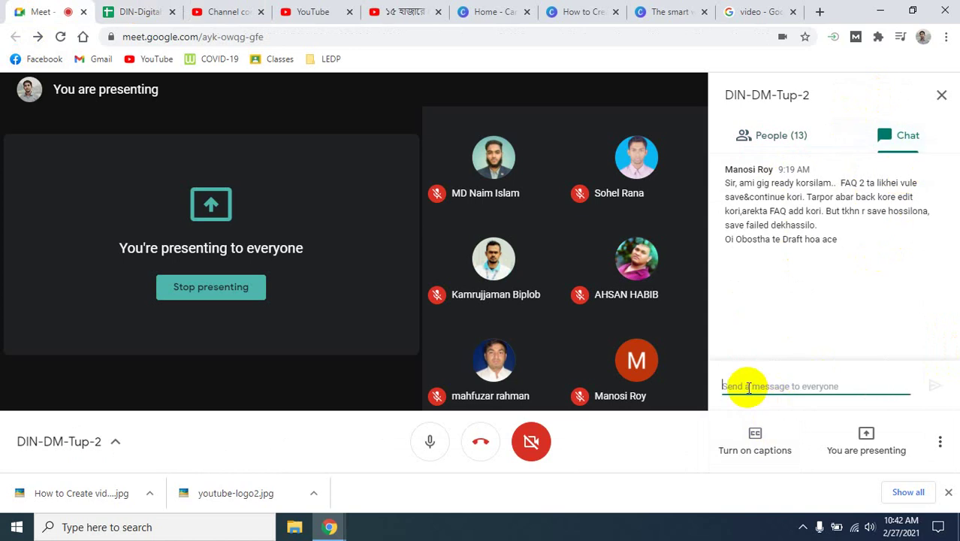
key(ctrl+v)
key(Return)
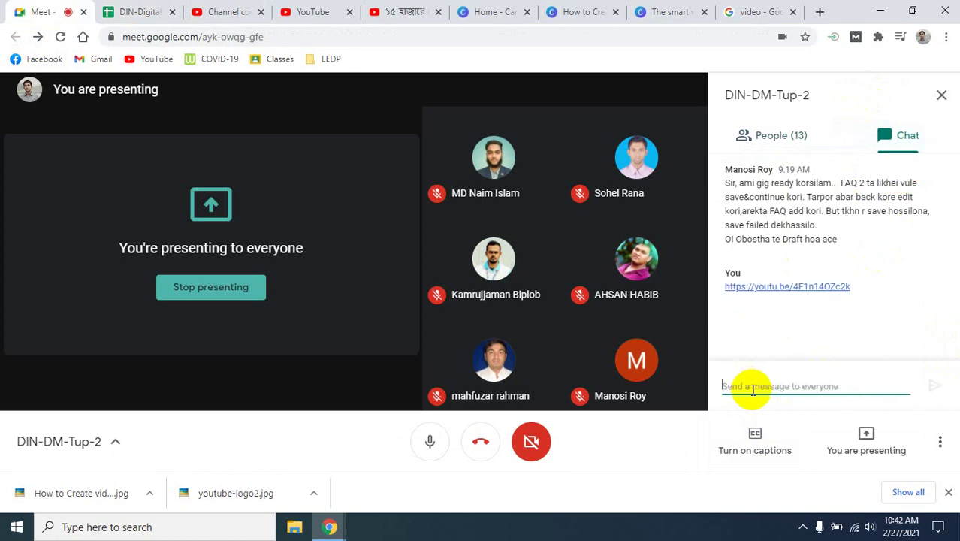